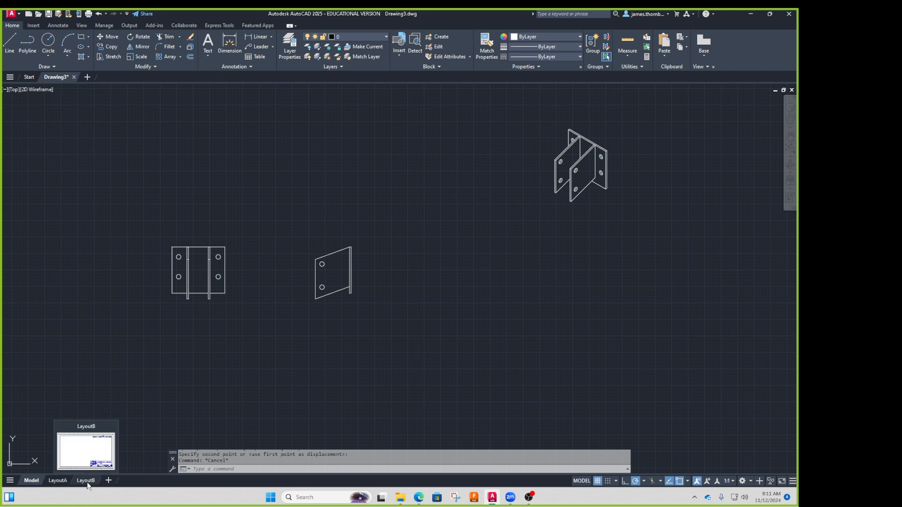
Compare the LayoutA and LayoutB sheets, leave LayoutB open, and look through the available layers.
click(86, 480)
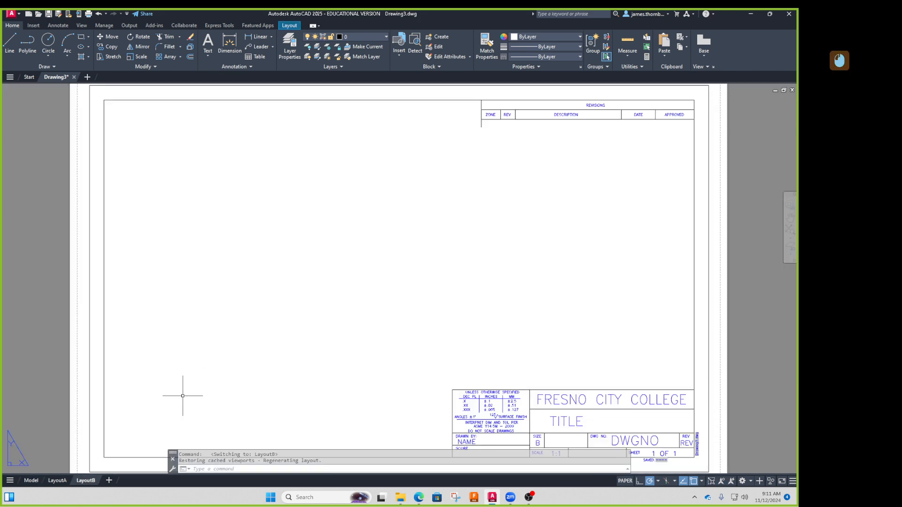
click(57, 480)
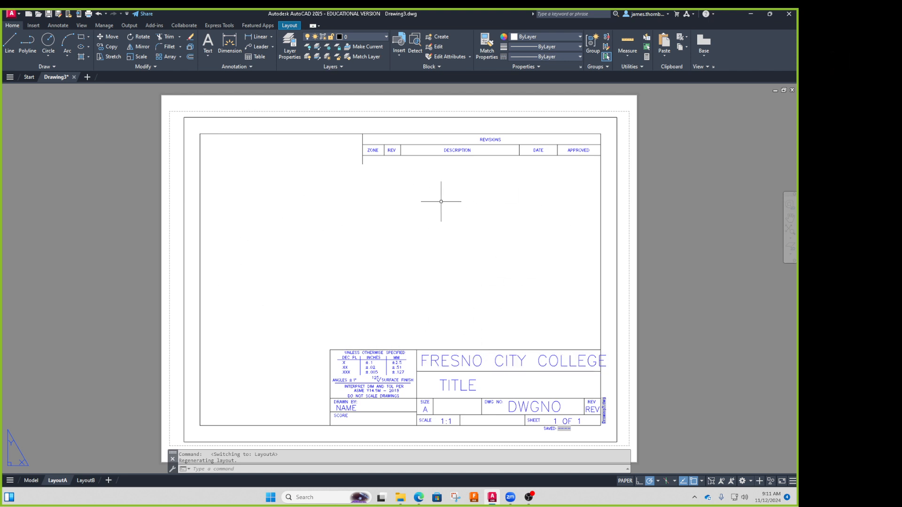
click(85, 480)
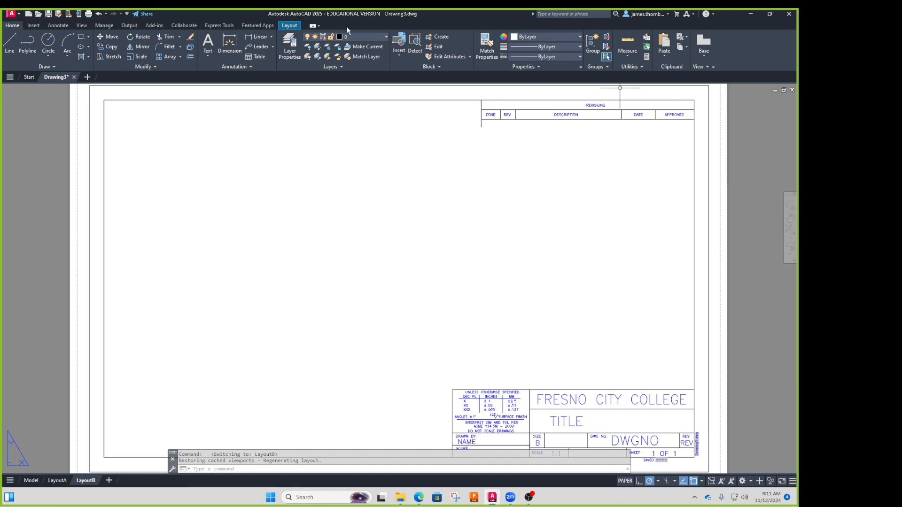
click(363, 37)
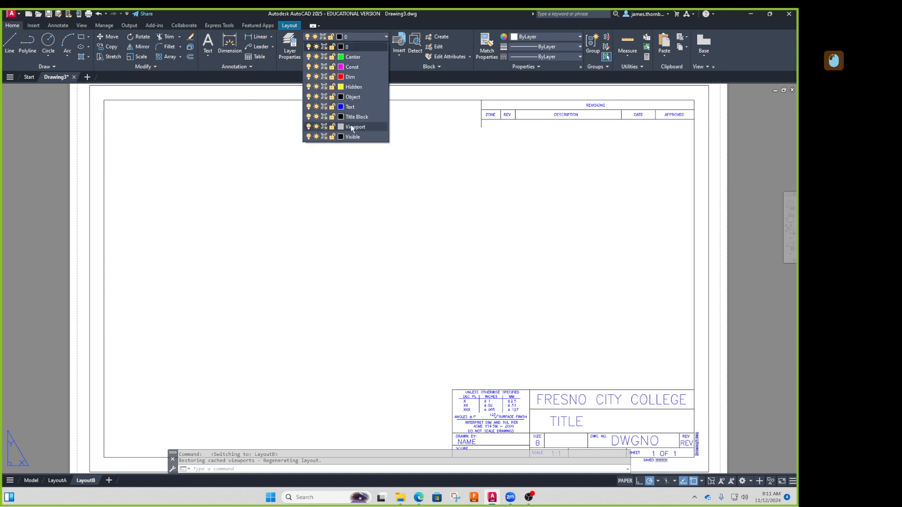
click(463, 142)
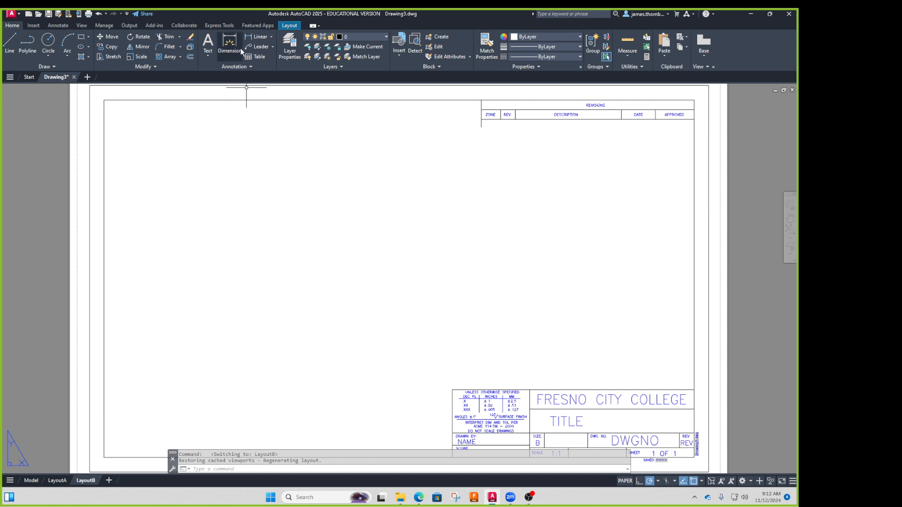
Create a rectangular viewport across most of the LayoutB sheet, above the title block.
click(290, 25)
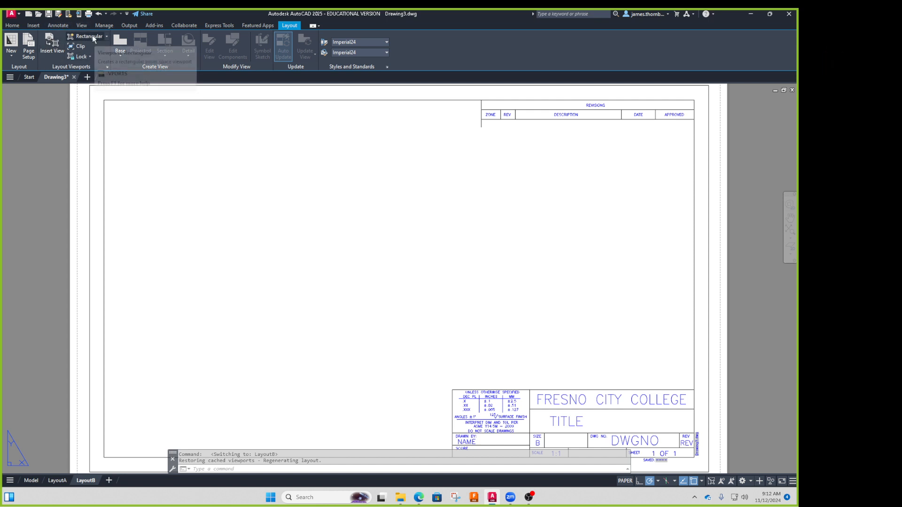
click(107, 36)
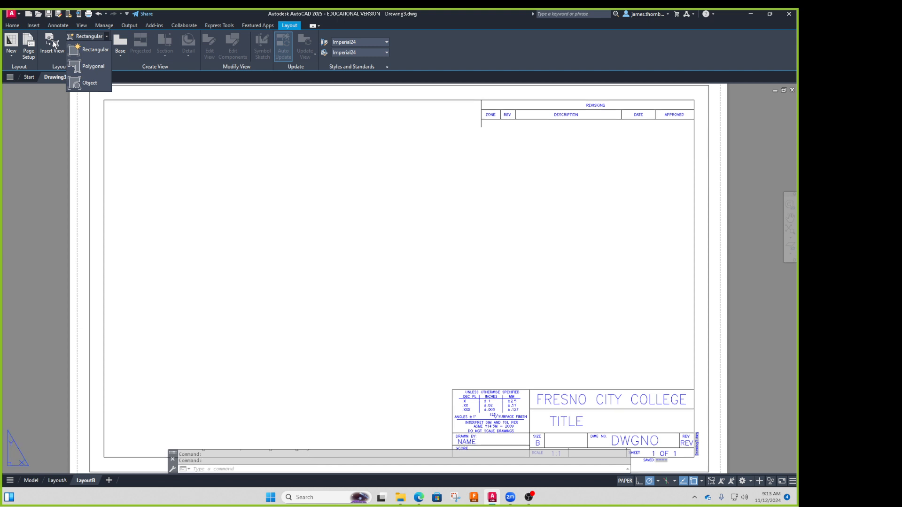
click(87, 49)
click(113, 118)
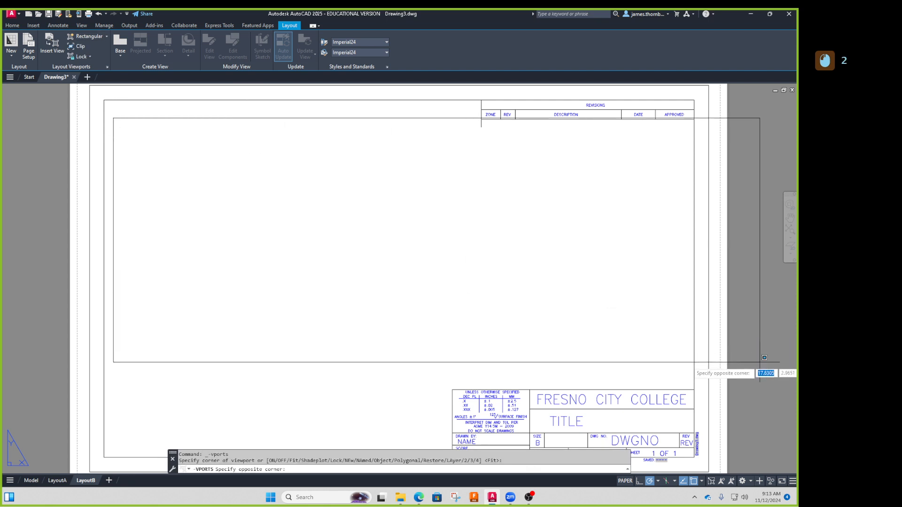
click(668, 372)
Activate the new viewport and reframe its model view on the bracket's front and side views.
double_click(453, 296)
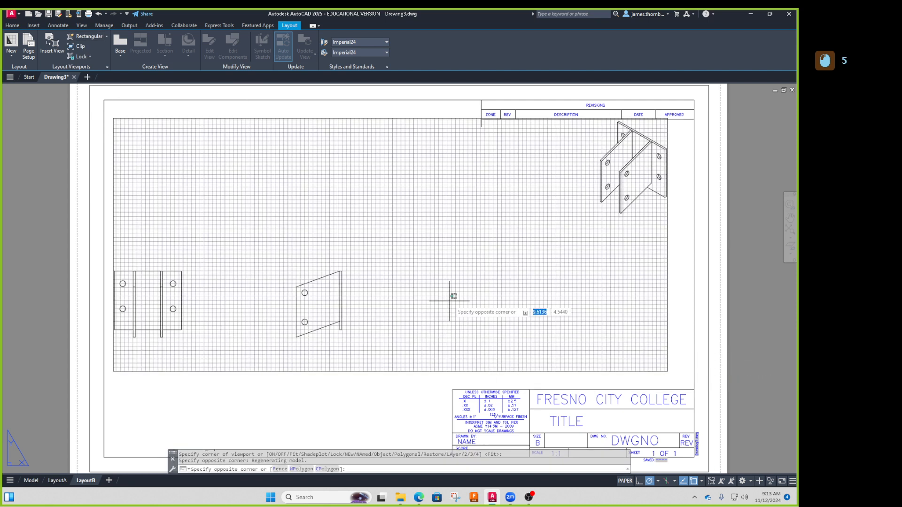
scroll(223, 269, up, 2)
middle_drag(233, 274, 327, 210)
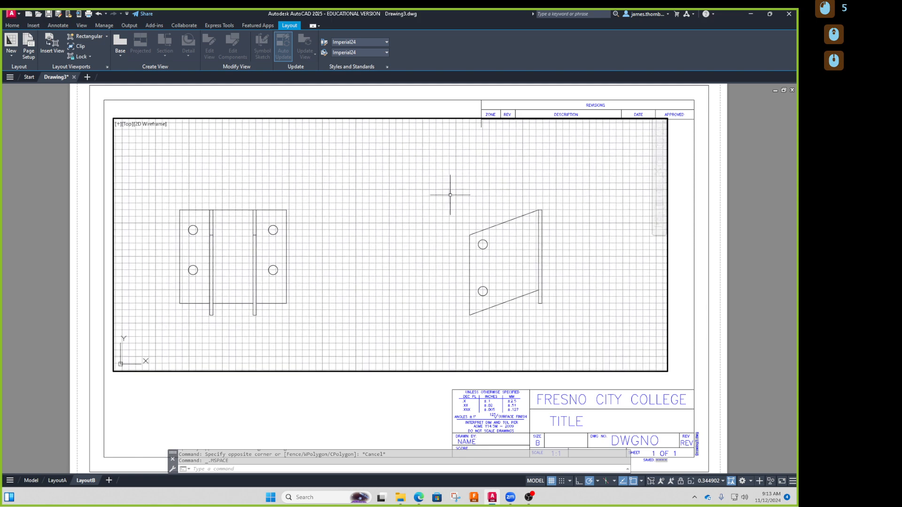
middle_drag(383, 239, 402, 216)
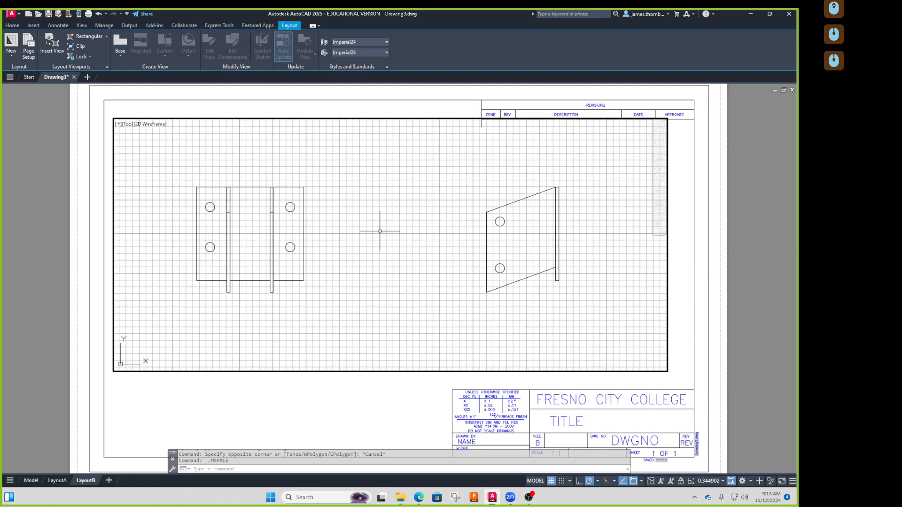
scroll(378, 227, down, 2)
scroll(380, 232, up, 2)
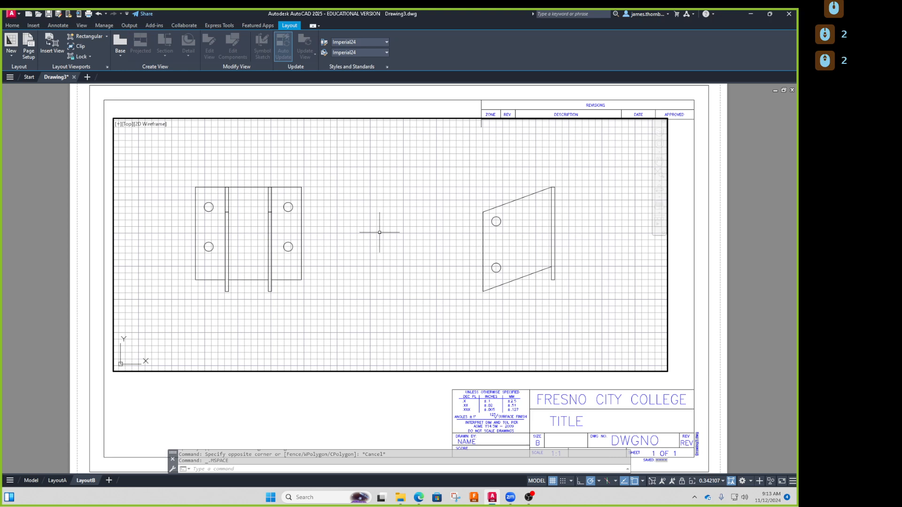
Return to paper space and delete the large rectangular viewport.
double_click(254, 399)
click(267, 354)
key(Delete)
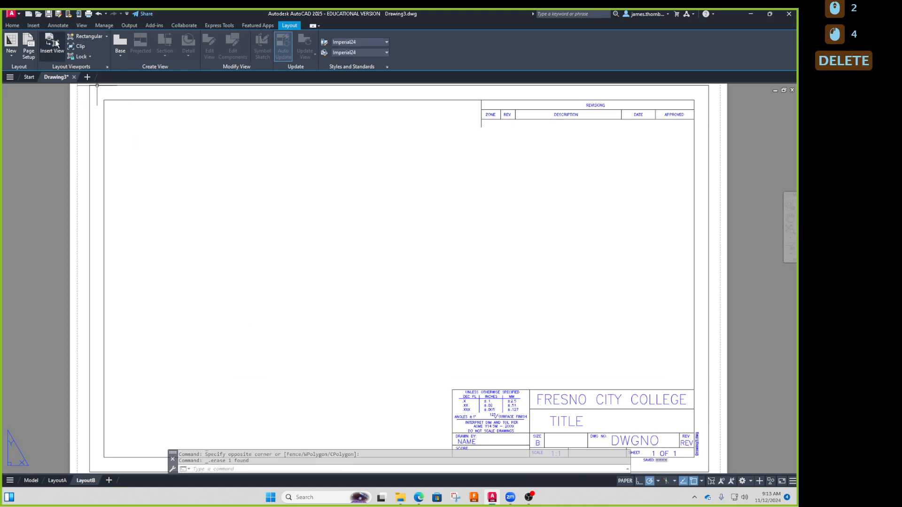
Insert a view framing the bracket's front and side views from the model, and place it near the middle of the LayoutB sheet.
click(86, 36)
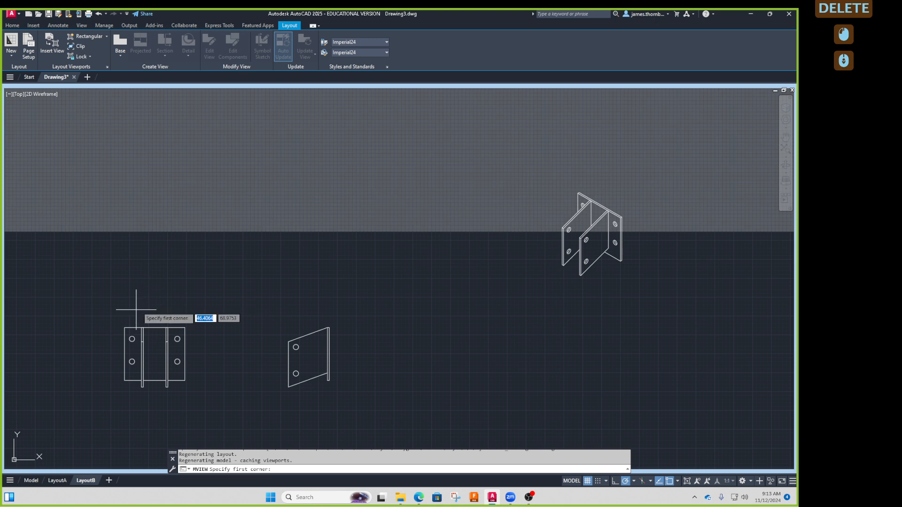
click(103, 307)
click(351, 408)
key(Return)
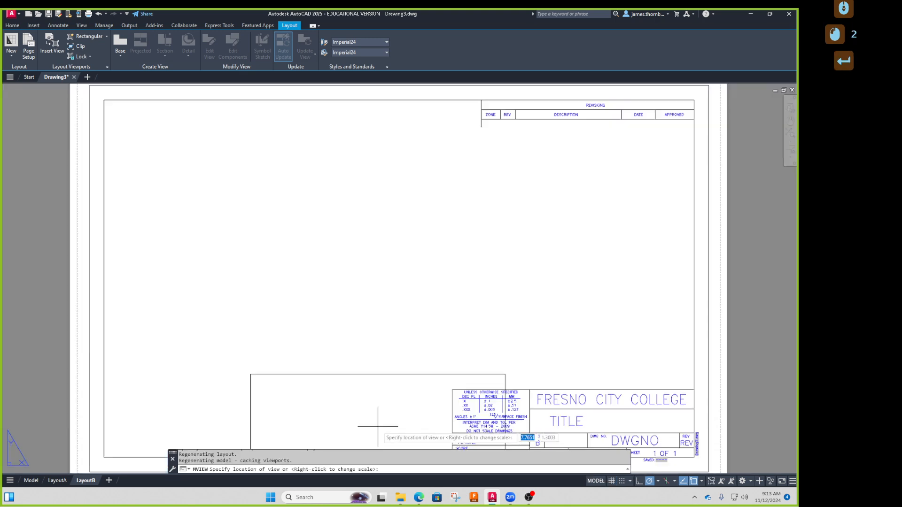
click(343, 263)
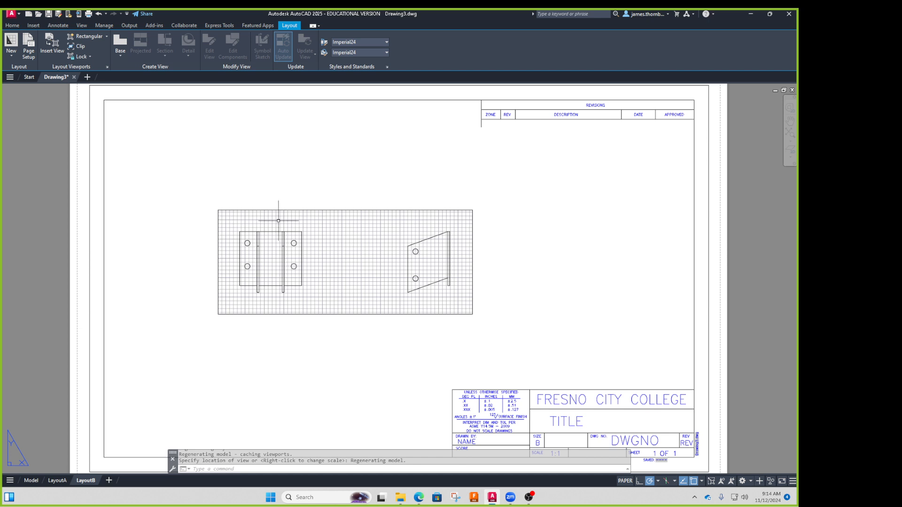
Activate the inserted viewport and check how zooming behaves inside it, switching between model space and paper space.
double_click(384, 248)
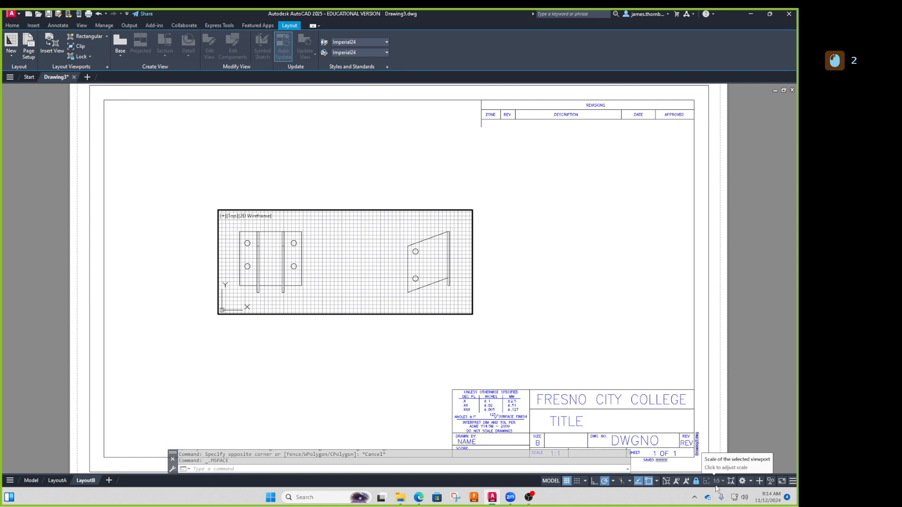
scroll(371, 260, down, 4)
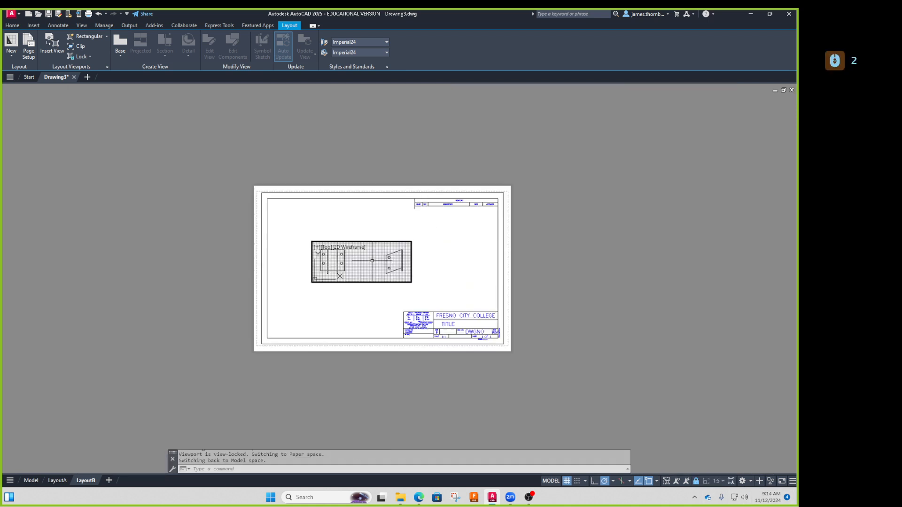
scroll(372, 260, up, 2)
scroll(371, 261, down, 1)
scroll(371, 261, up, 1)
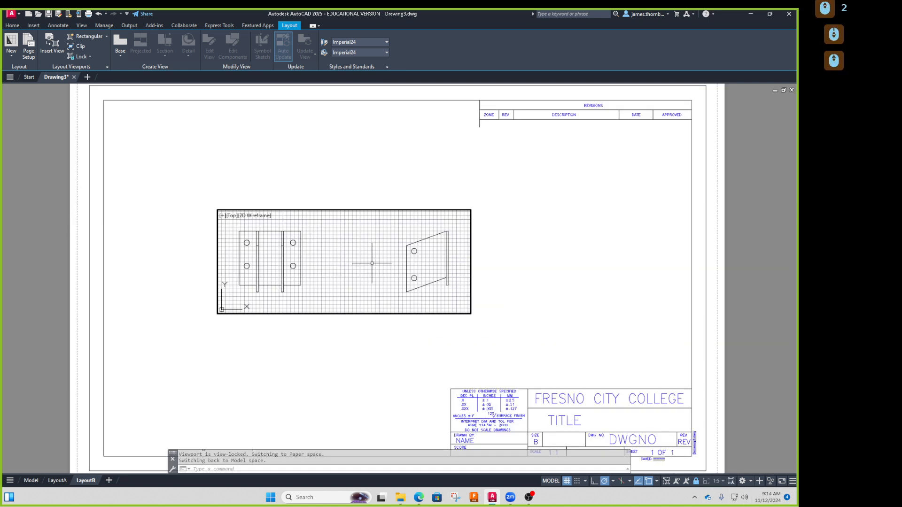
double_click(518, 268)
click(409, 201)
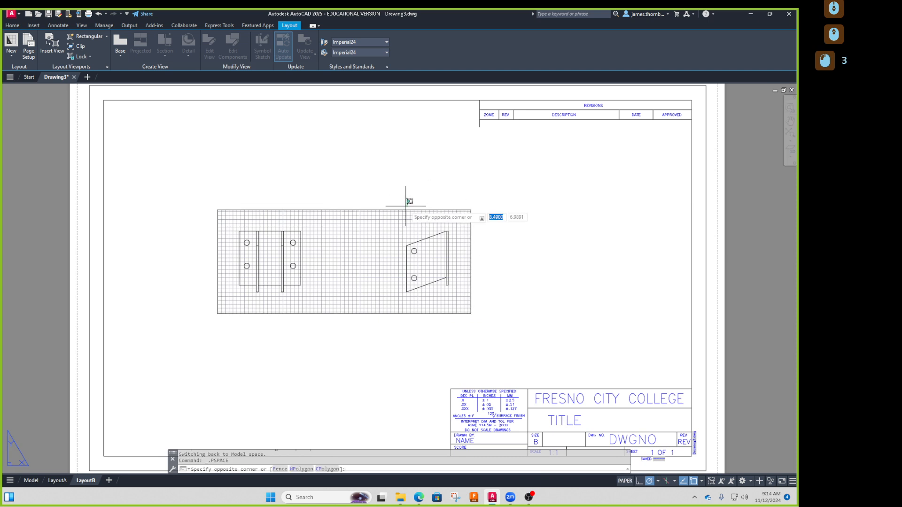
double_click(424, 259)
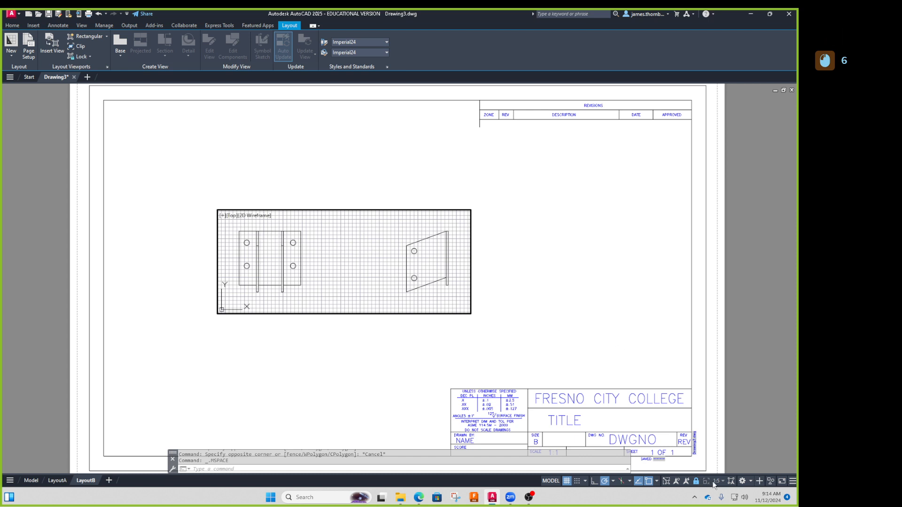
Return to paper space and set the inserted viewport's scale to 1:4.
double_click(535, 244)
click(435, 197)
click(414, 221)
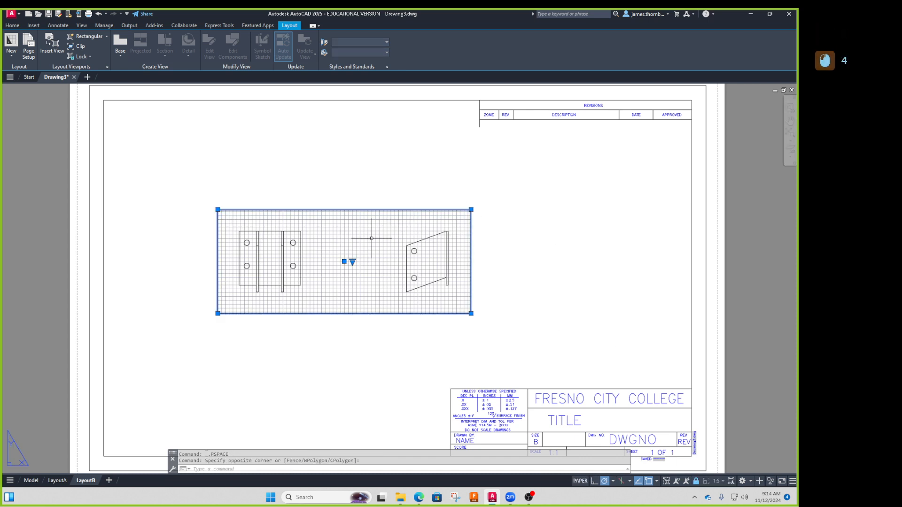
click(352, 262)
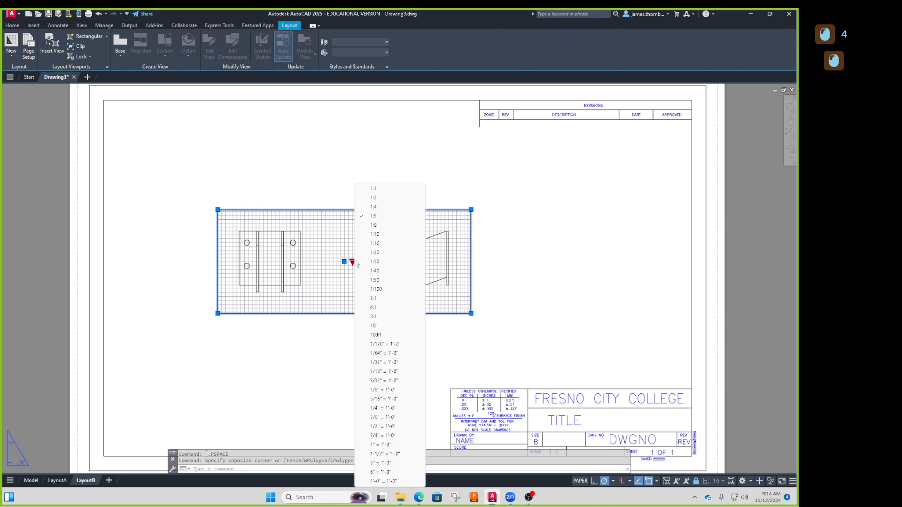
click(373, 207)
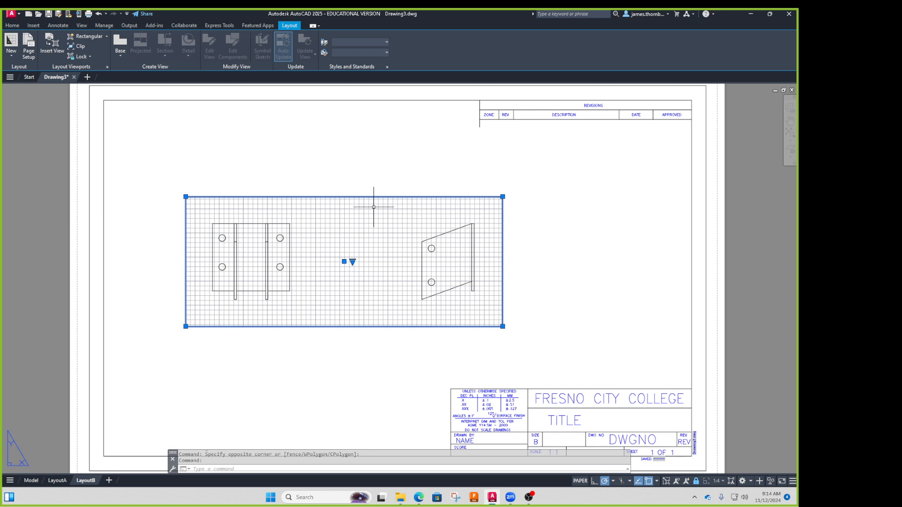
Toggle the viewport's lock and zoom inside it to compare locked and unlocked behaviour.
click(697, 482)
click(696, 482)
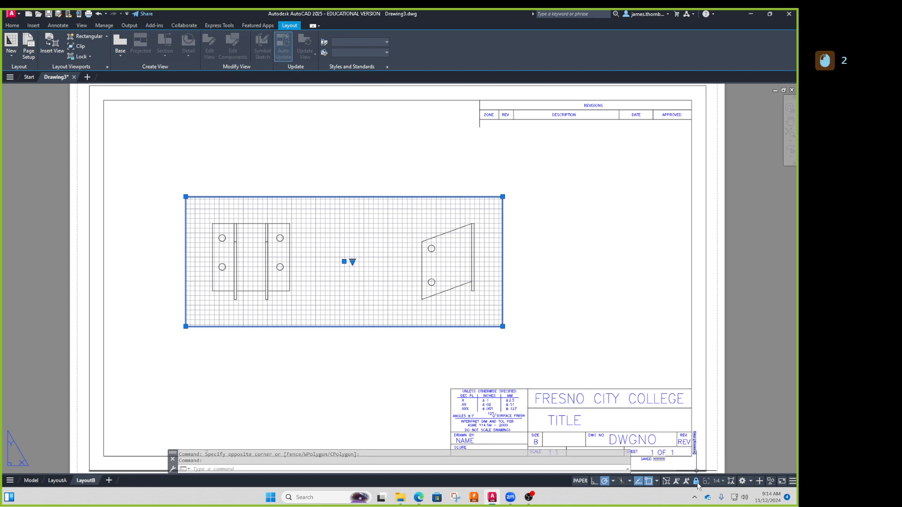
double_click(380, 266)
scroll(383, 276, down, 2)
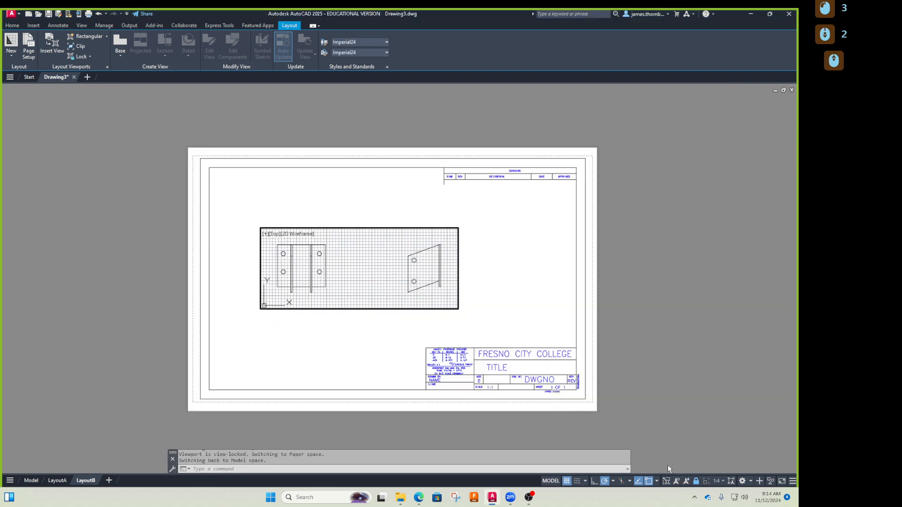
scroll(346, 263, down, 3)
scroll(348, 267, up, 3)
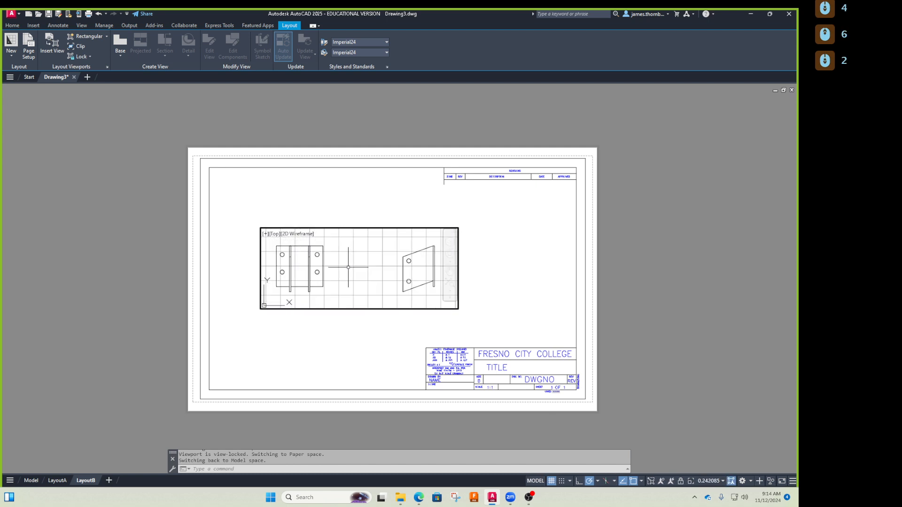
Set the active viewport's scale to 1:4 and lock the viewport.
click(710, 480)
click(711, 251)
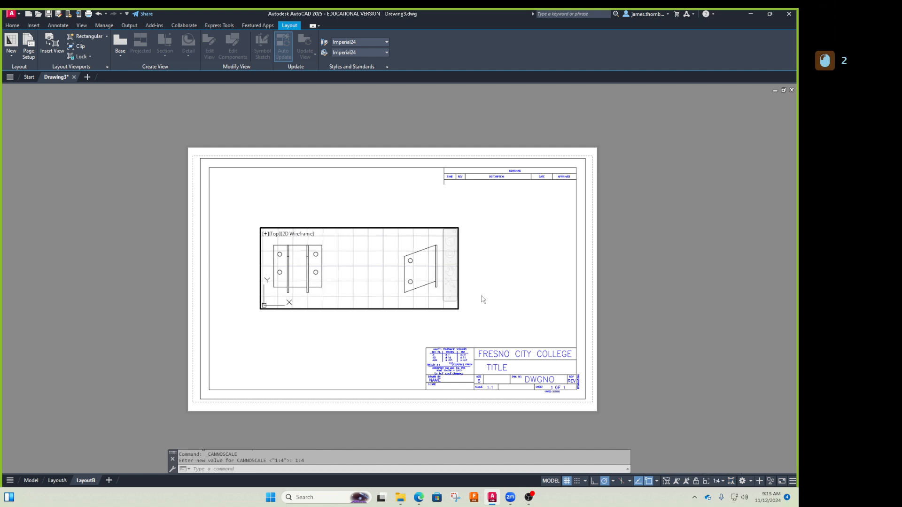
click(696, 481)
Examine whether the locked viewport keeps its scale while zooming in and out over it.
scroll(384, 286, down, 2)
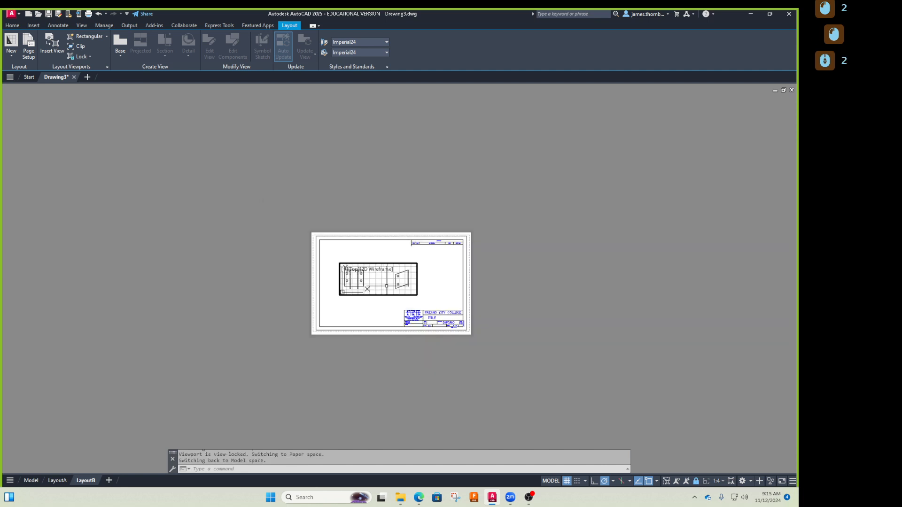
scroll(384, 285, up, 4)
scroll(384, 286, down, 2)
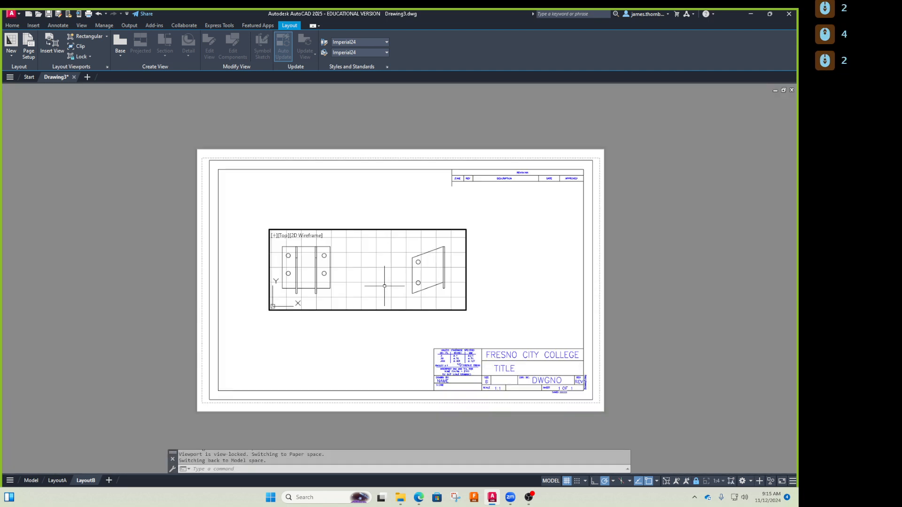
scroll(385, 286, up, 3)
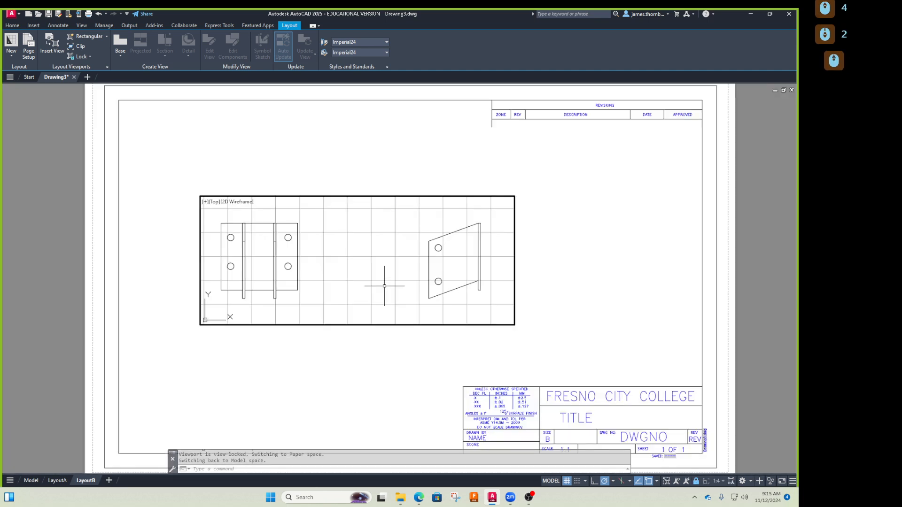
scroll(384, 285, down, 1)
scroll(384, 286, up, 1)
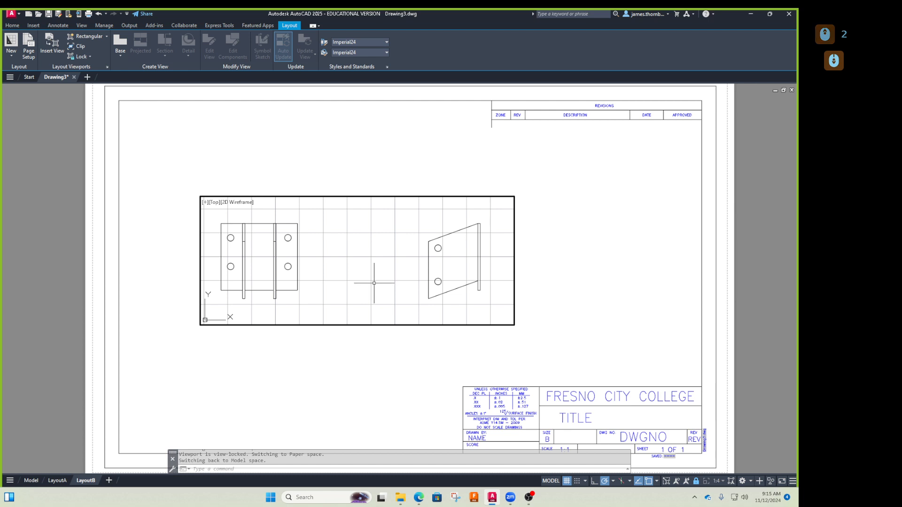
Switch out to paper space and back into the viewport's model space, and display the general drafting tools.
double_click(249, 362)
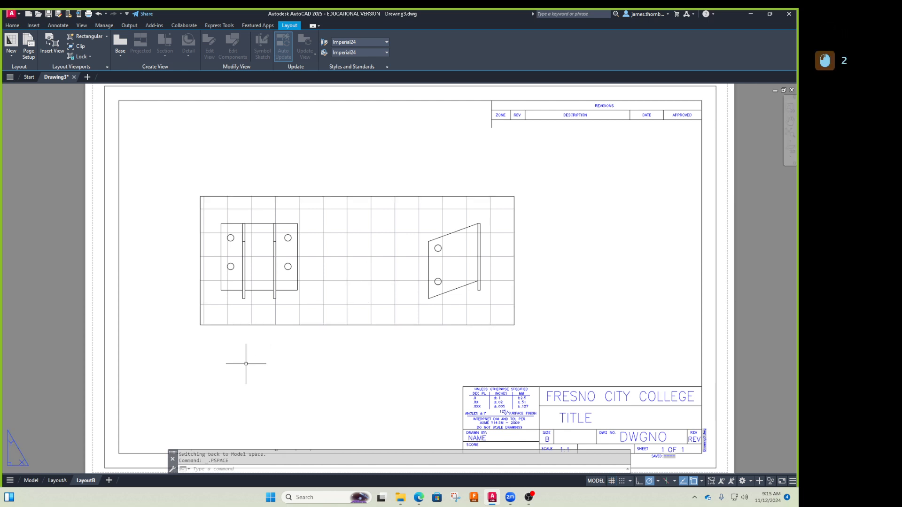
double_click(338, 227)
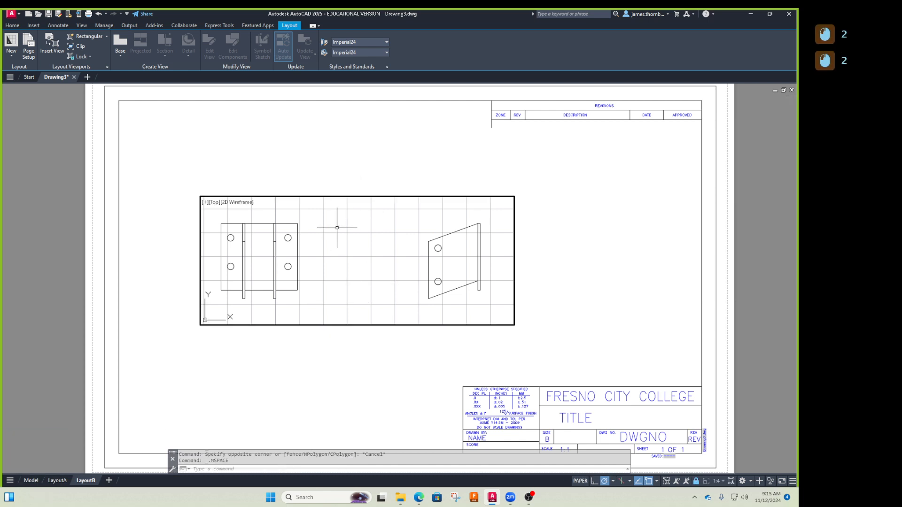
click(19, 25)
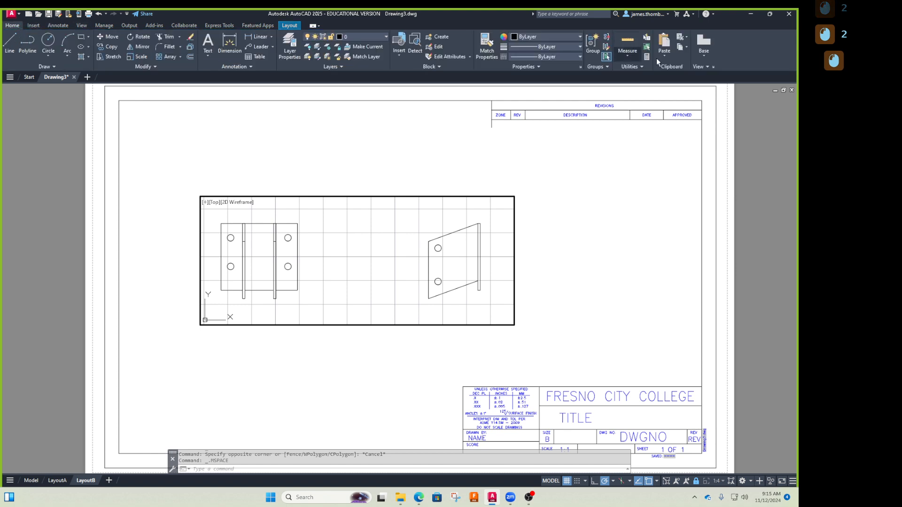
Measure the bracket's front view inside the viewport with Quick Measure.
click(627, 43)
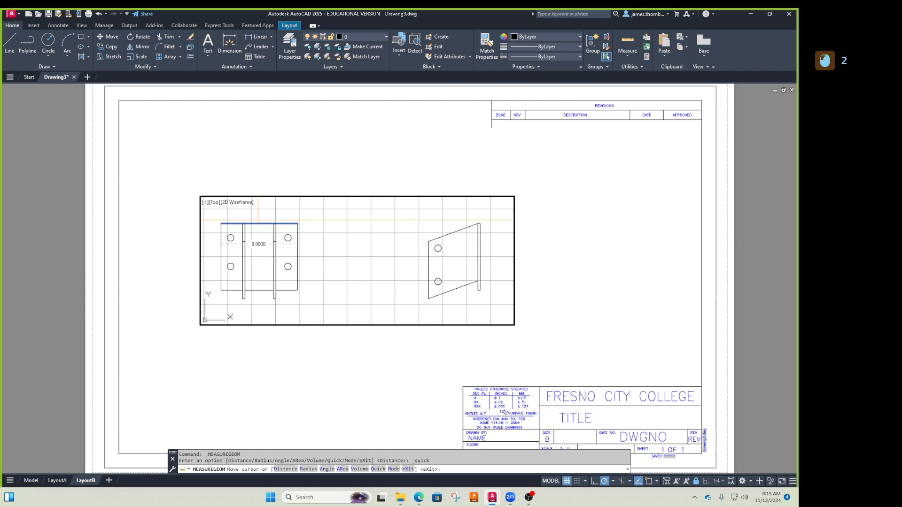
click(324, 260)
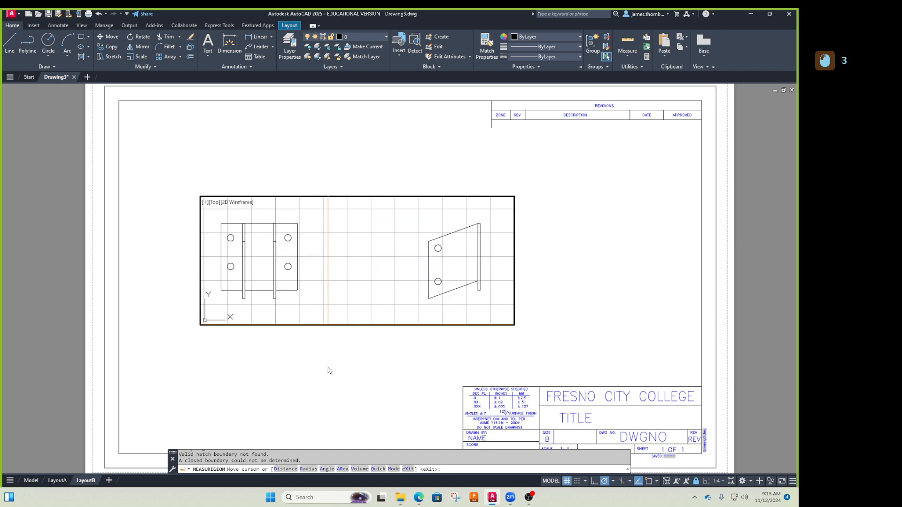
click(327, 369)
key(Escape)
key(Escape)
key(Escape)
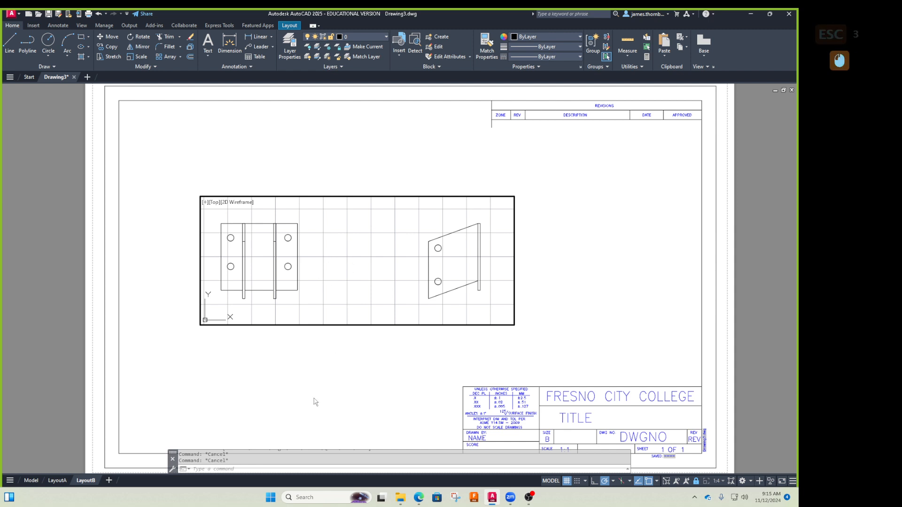
Leave the viewport for paper space, and toggle between model space and paper space.
double_click(329, 392)
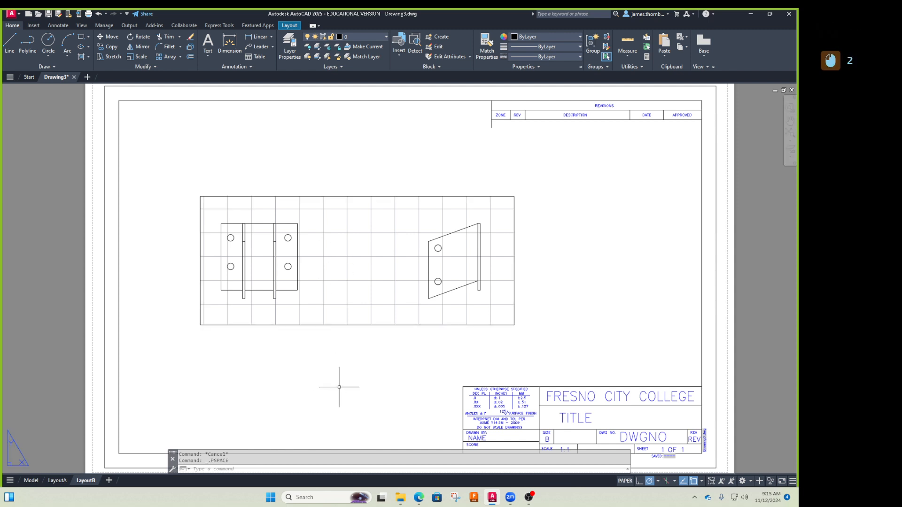
click(627, 481)
click(547, 482)
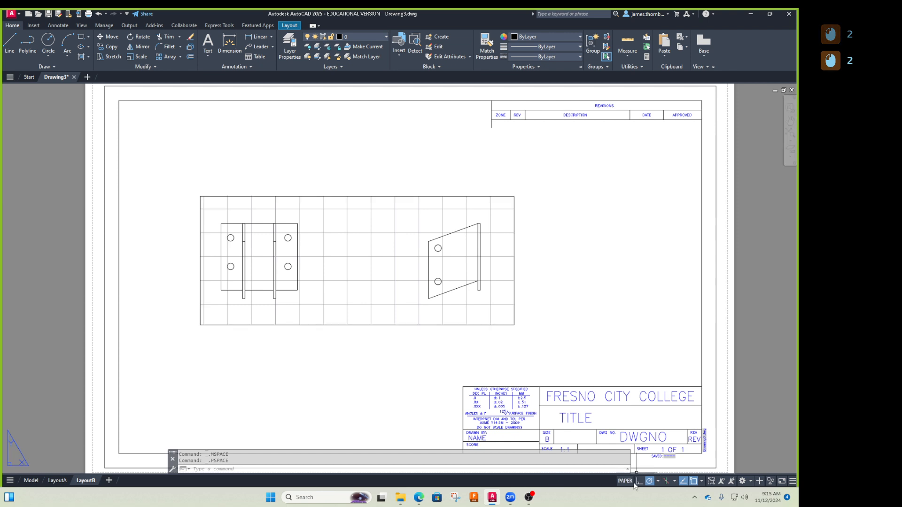
click(629, 482)
click(553, 482)
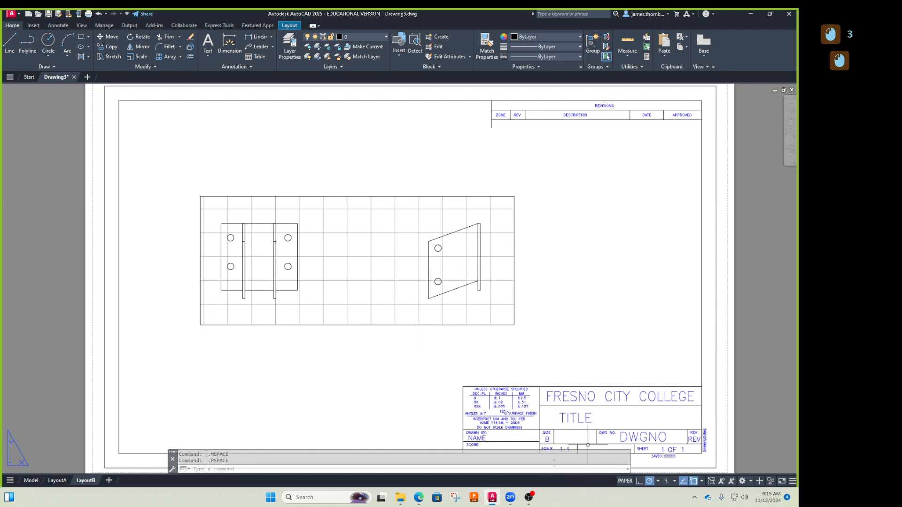
Activate the viewport's model space, switch to paper space with PS, and return to model space with MS.
double_click(480, 304)
text(ps)
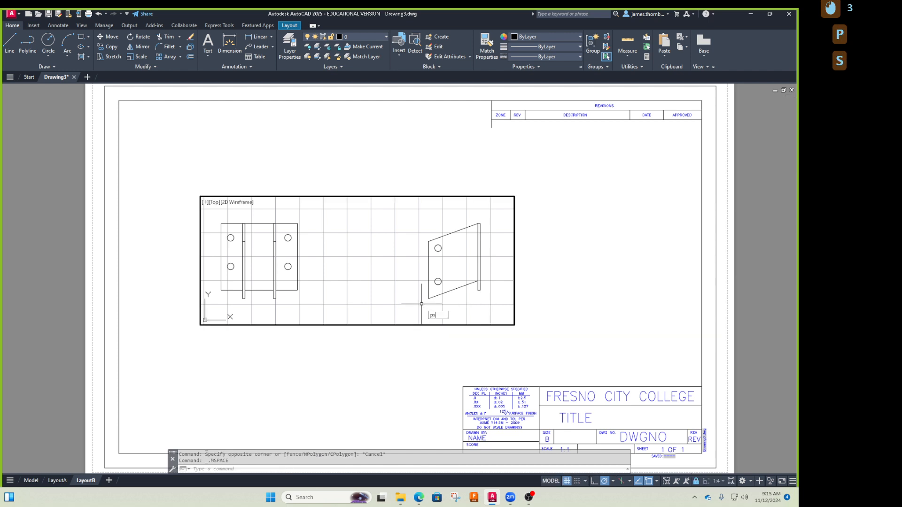
key(Return)
text(ms)
key(Return)
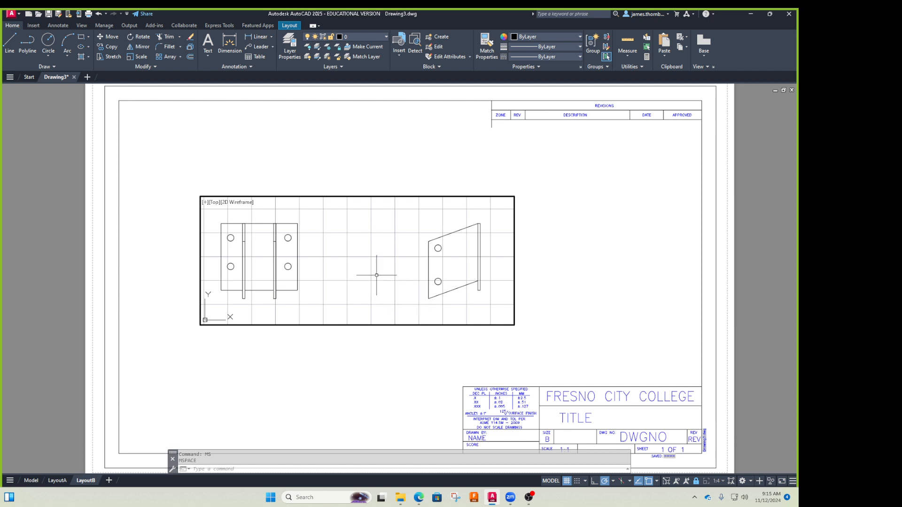
Draw a diagonal line between the front and side views through the LayoutB viewport, and view it in the Model space drawing.
text(L)
key(Return)
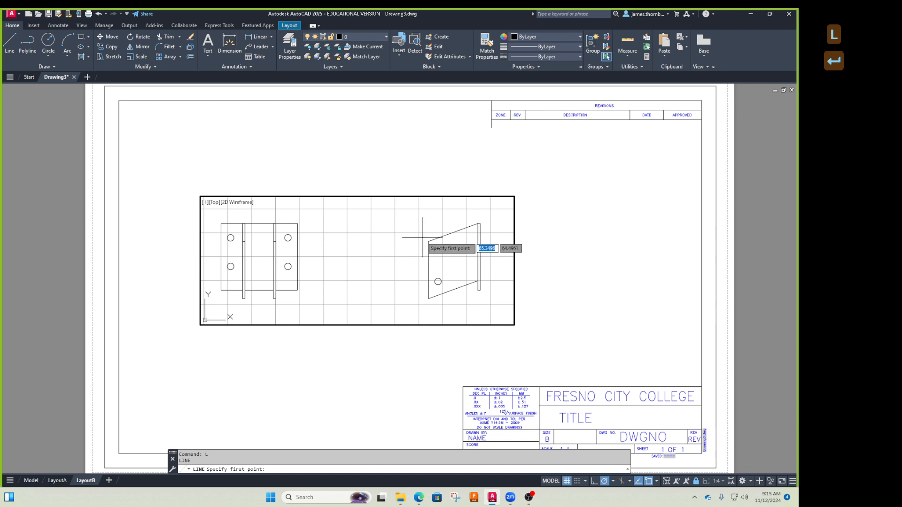
click(423, 224)
click(332, 282)
key(Return)
click(30, 480)
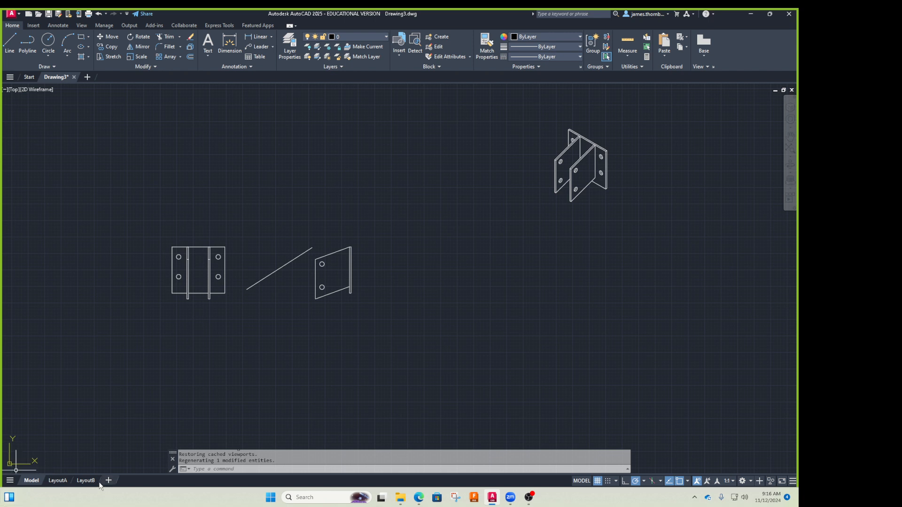
Create a wide rectangular viewport on LayoutA between the revisions block and the title block.
click(57, 480)
click(322, 244)
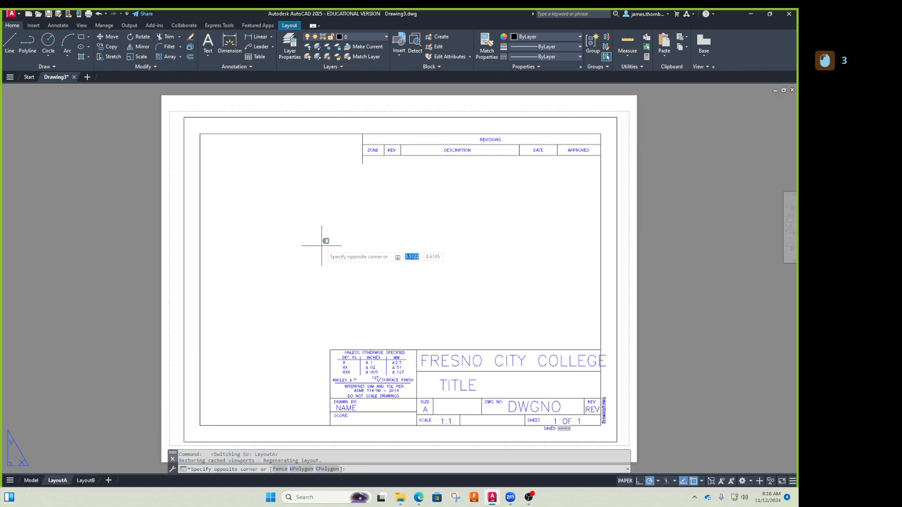
click(289, 26)
click(74, 37)
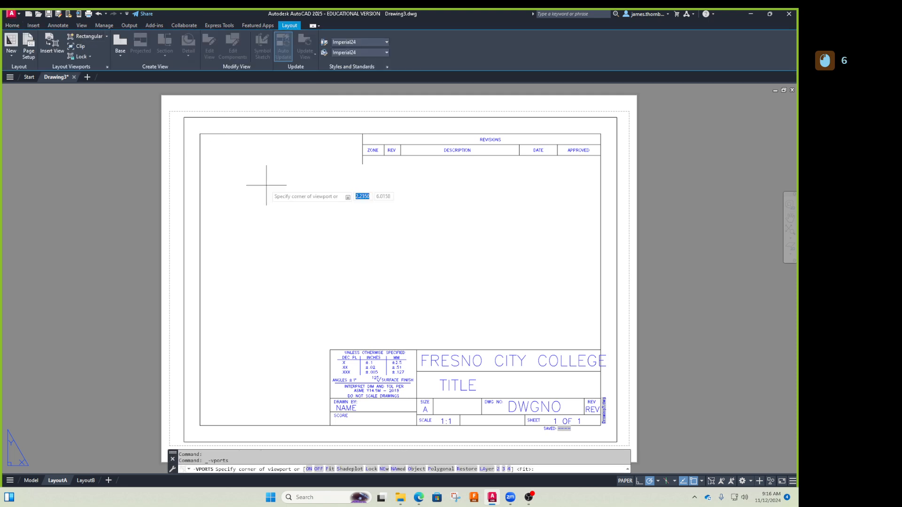
click(237, 182)
click(557, 334)
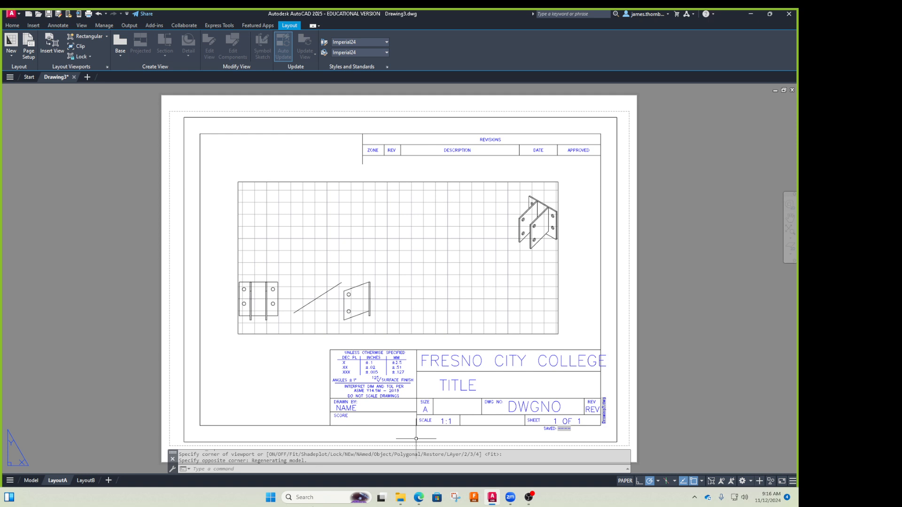
Compare the diagonal line on LayoutB and in model space, and toggle the LayoutB viewport's grid off and on.
click(85, 480)
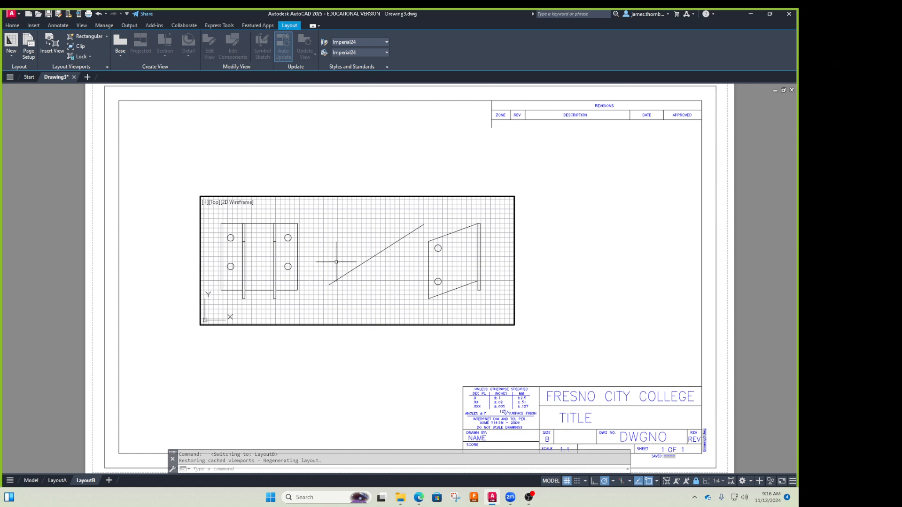
click(31, 480)
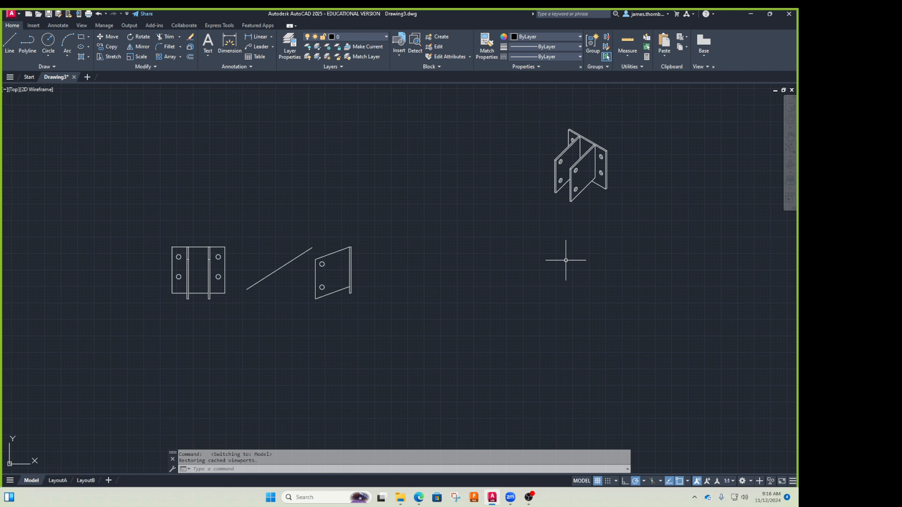
click(84, 480)
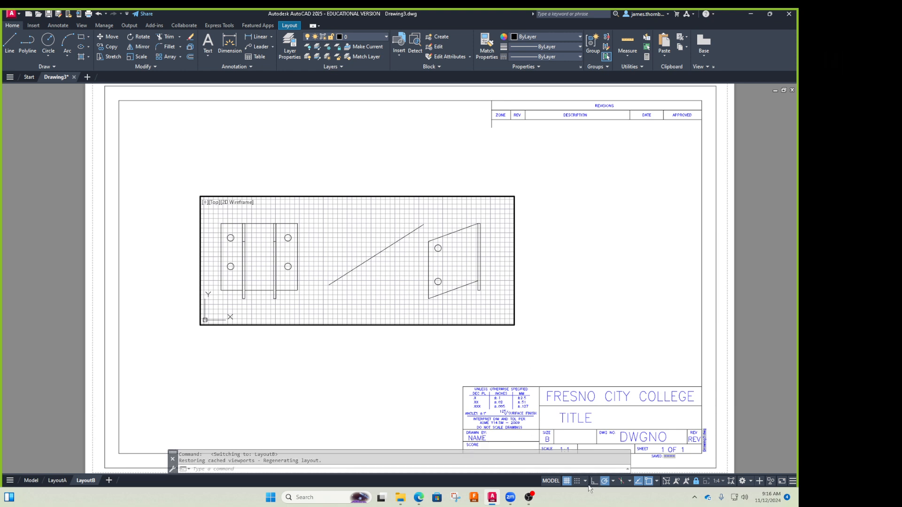
click(566, 481)
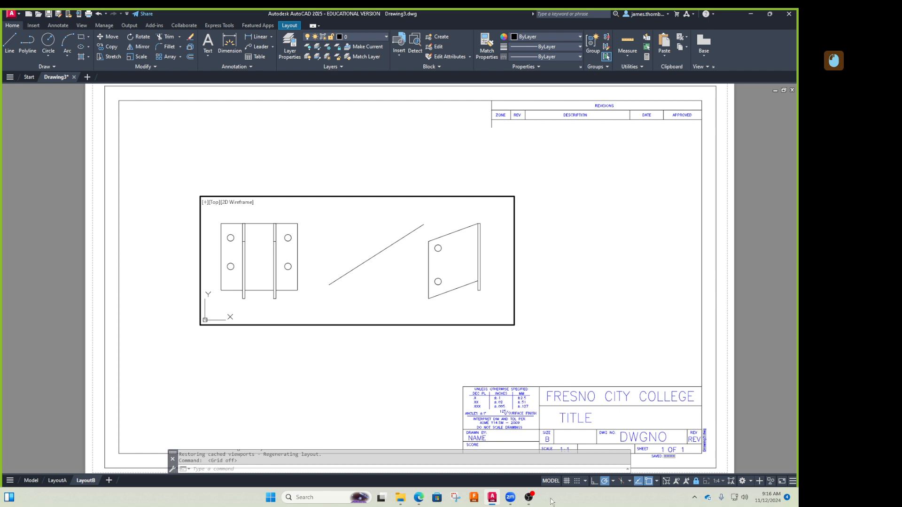
click(567, 481)
Insert a new view of the isometric bracket in LayoutB's paper space, at the side-view end of the existing viewport.
double_click(588, 334)
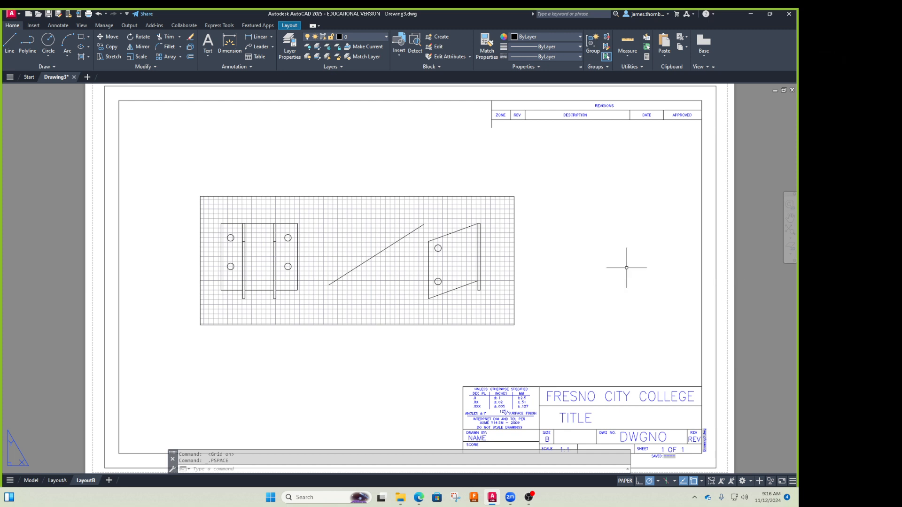
click(290, 27)
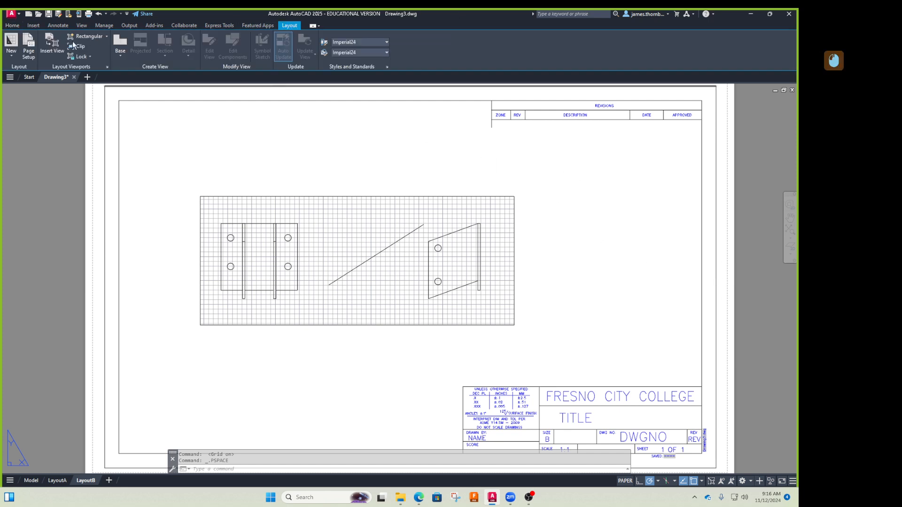
click(48, 40)
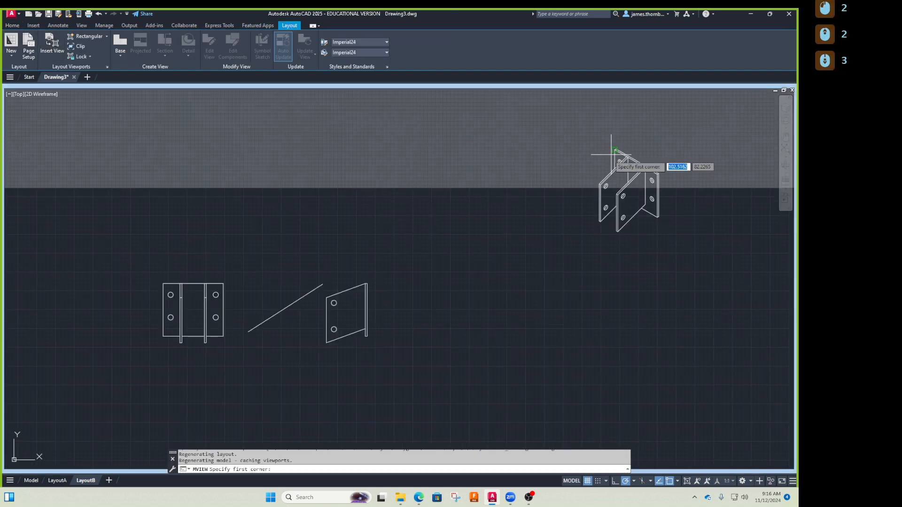
click(676, 143)
click(586, 240)
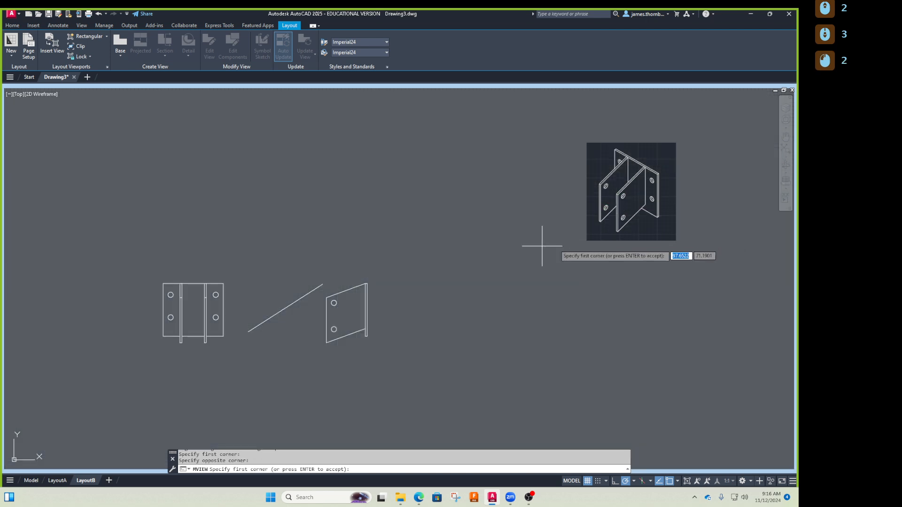
key(Return)
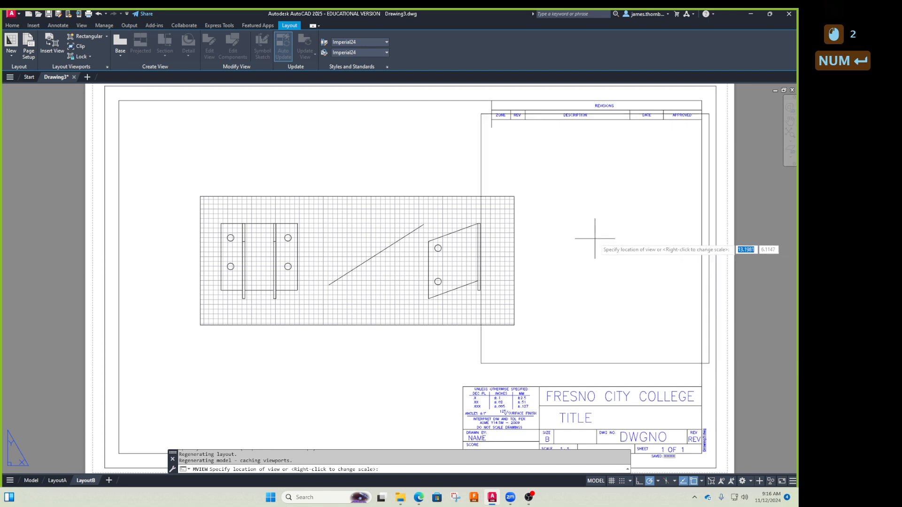
click(595, 238)
Set the isometric viewport's scale to 1:8 and move it just below the revisions block.
click(481, 155)
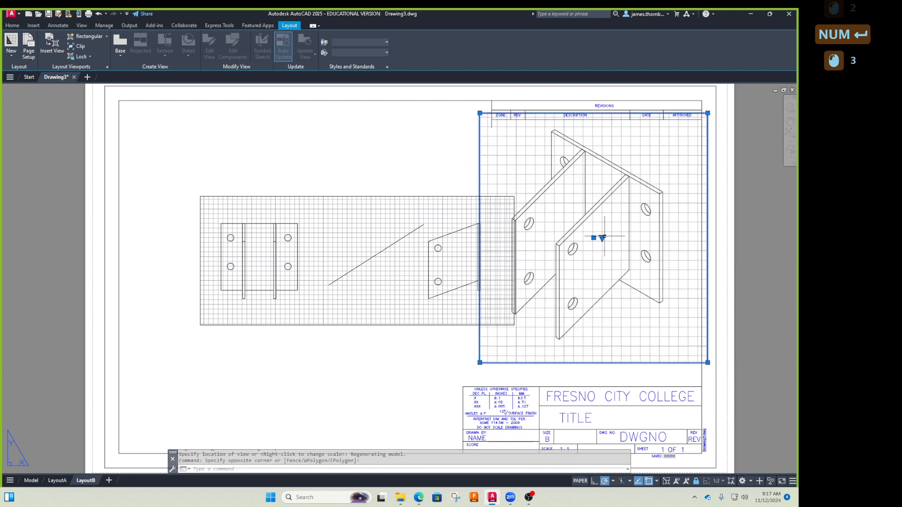
click(602, 238)
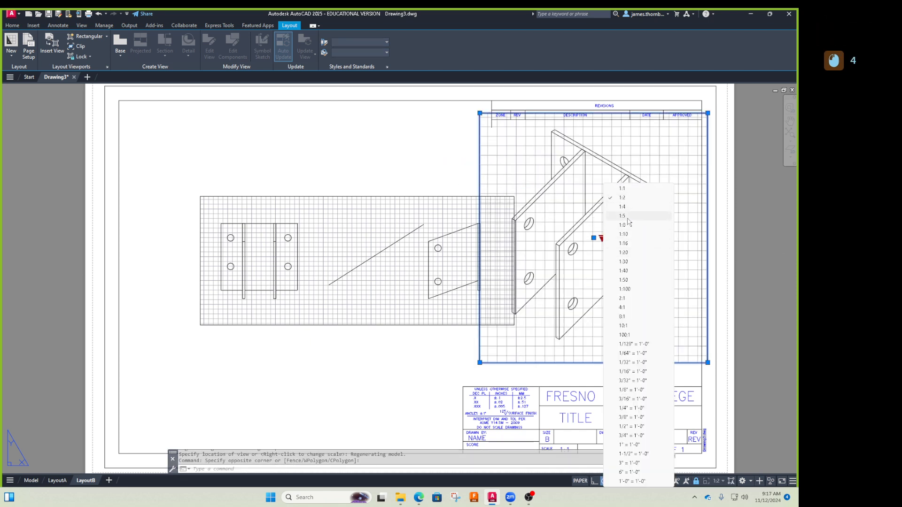
click(625, 225)
click(594, 238)
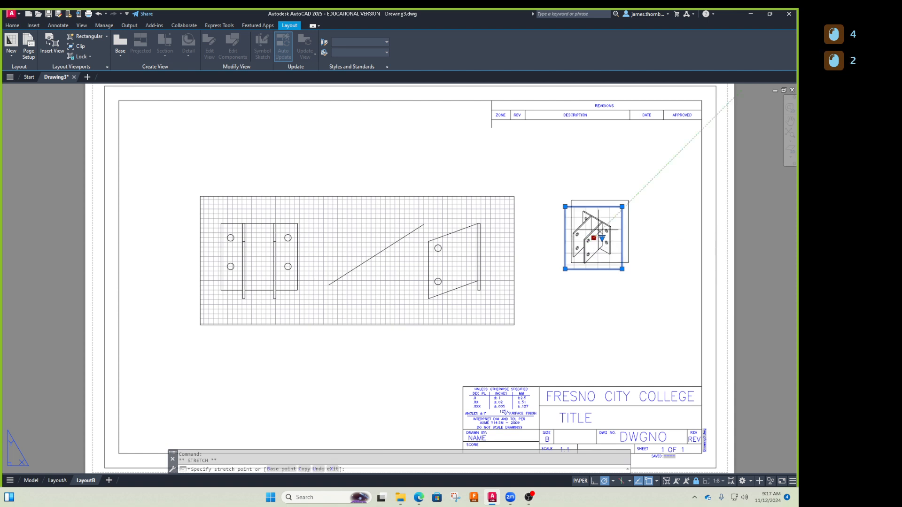
click(621, 176)
key(Escape)
key(Escape)
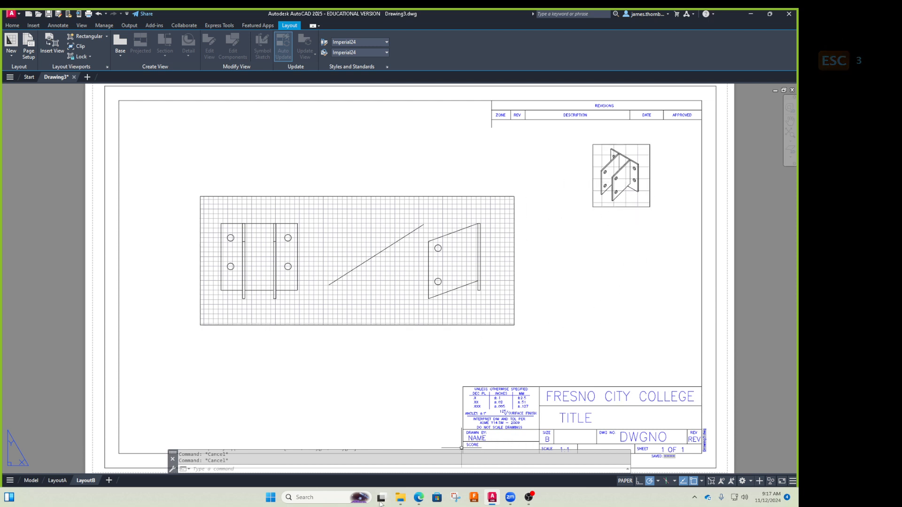
Turn off the grid in both the front/side view viewport and the isometric viewport.
double_click(437, 298)
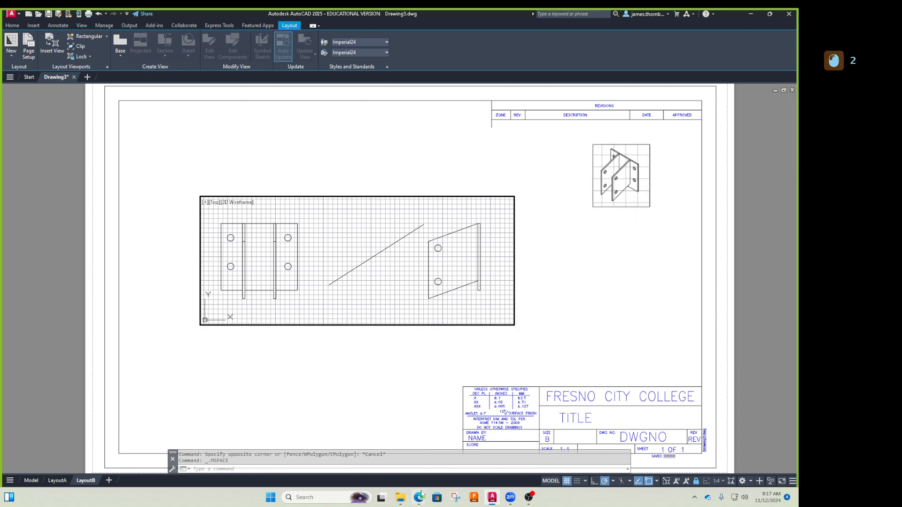
click(566, 481)
double_click(612, 202)
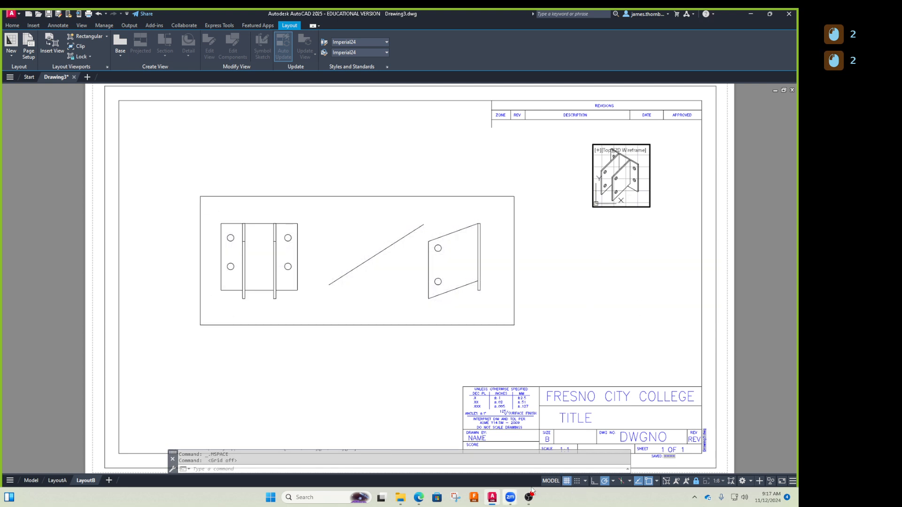
click(566, 482)
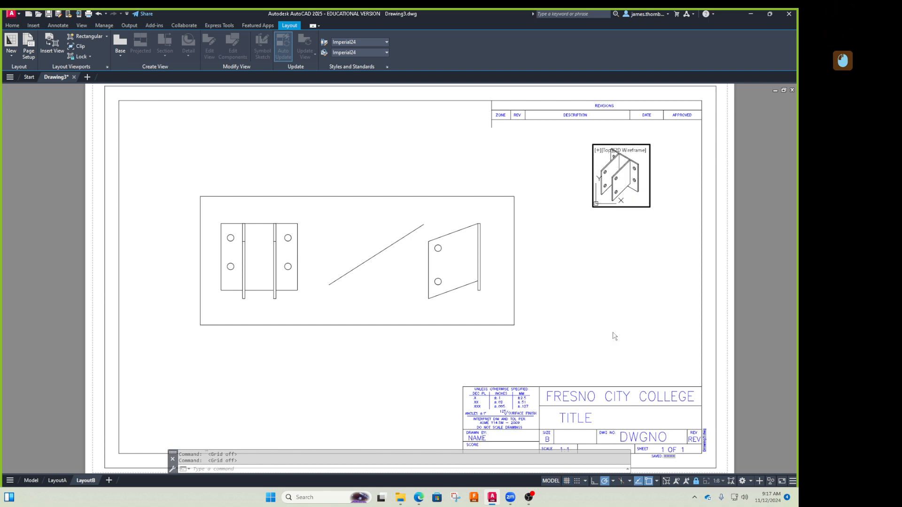
Delete the diagonal line between the front and side views through the viewport, and return to paper space.
double_click(432, 294)
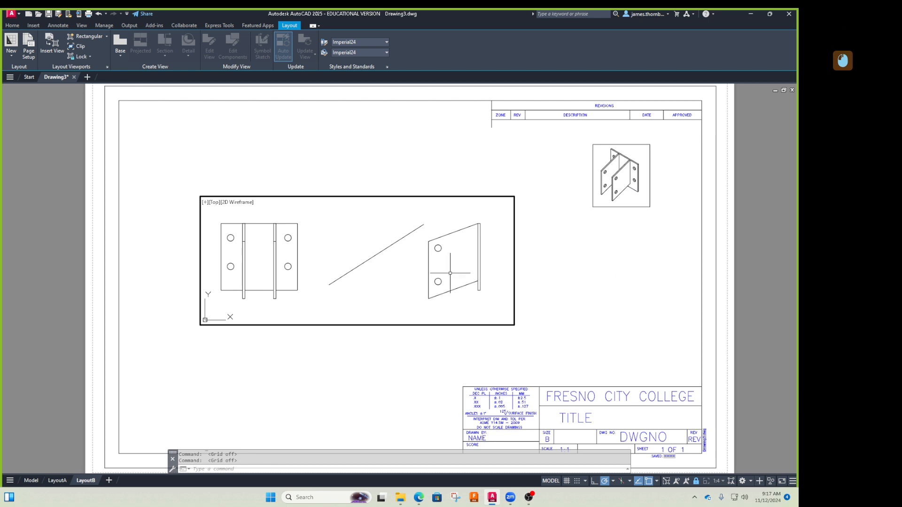
click(395, 264)
click(362, 239)
key(Delete)
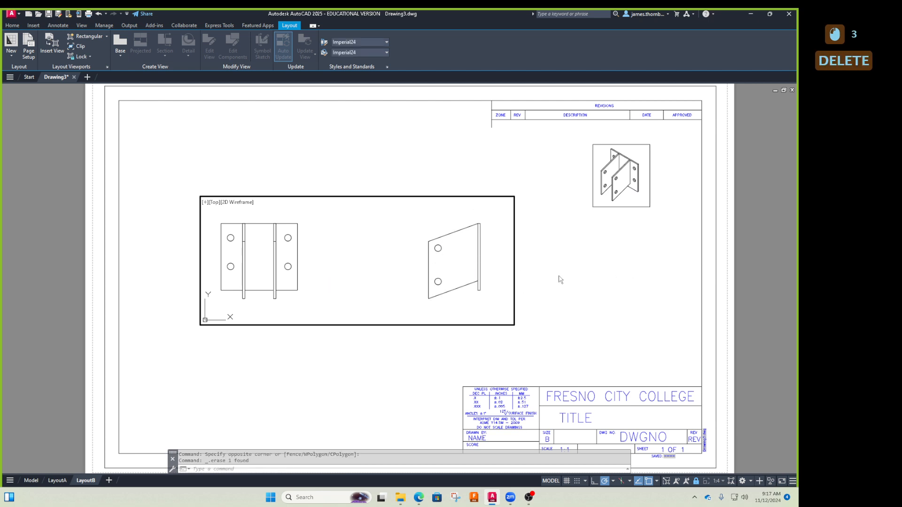
double_click(554, 252)
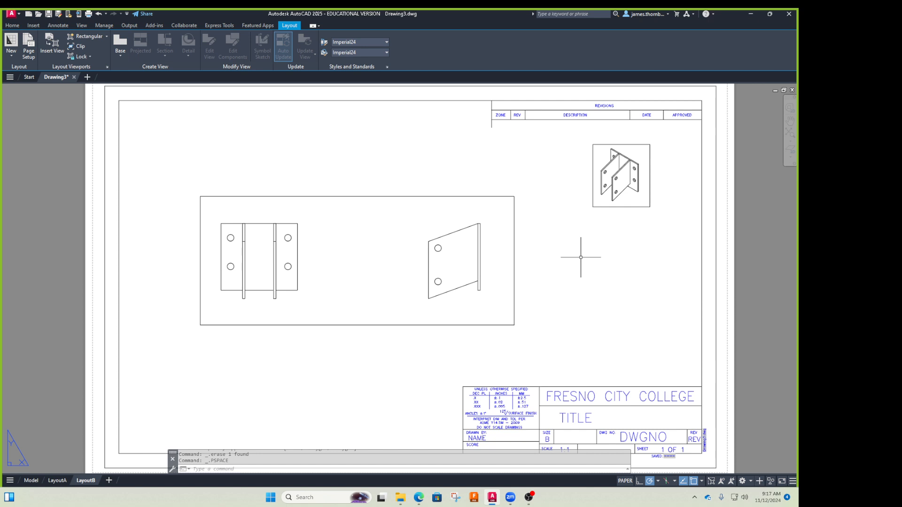
Set the default value of the title block's drawing scale attribute to 1:4.
middle_drag(580, 257, 551, 117)
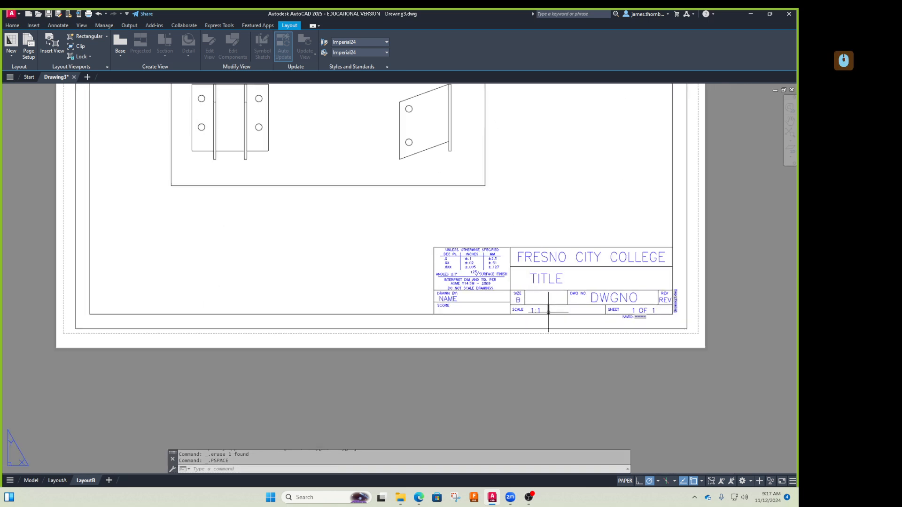
middle_drag(383, 155, 379, 255)
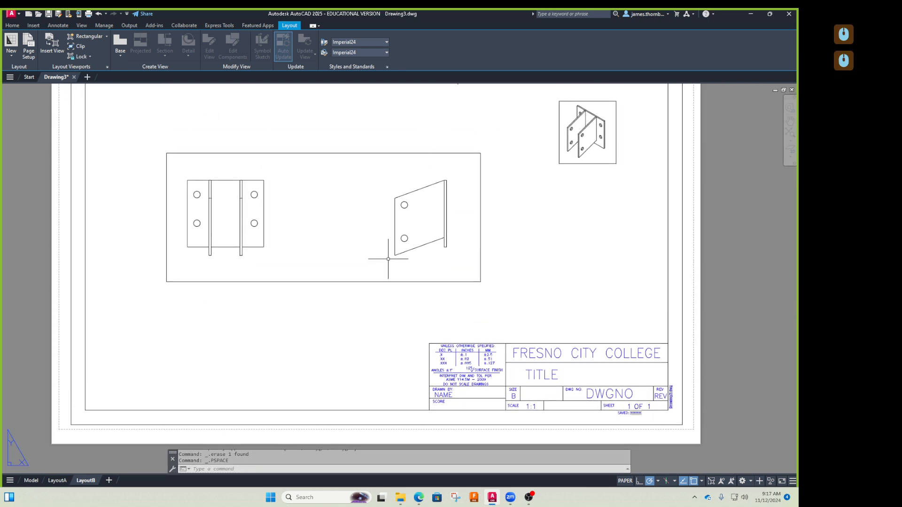
double_click(535, 408)
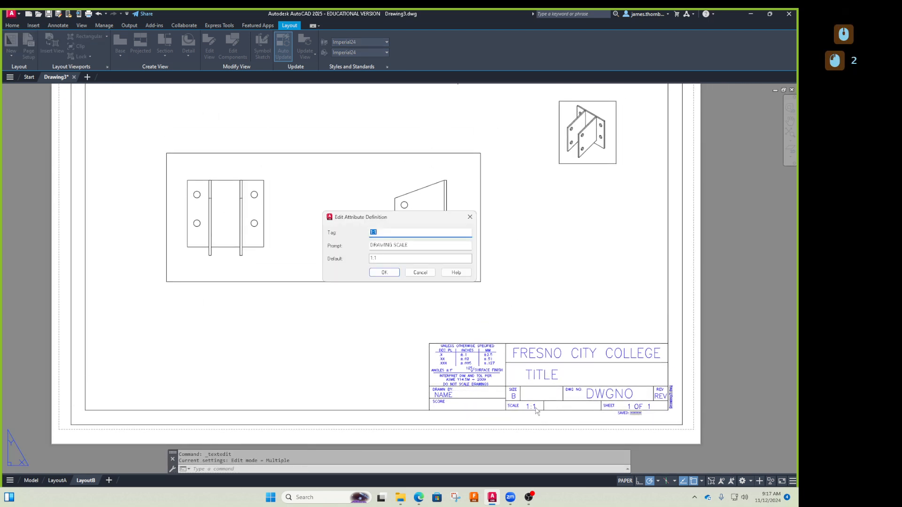
click(373, 258)
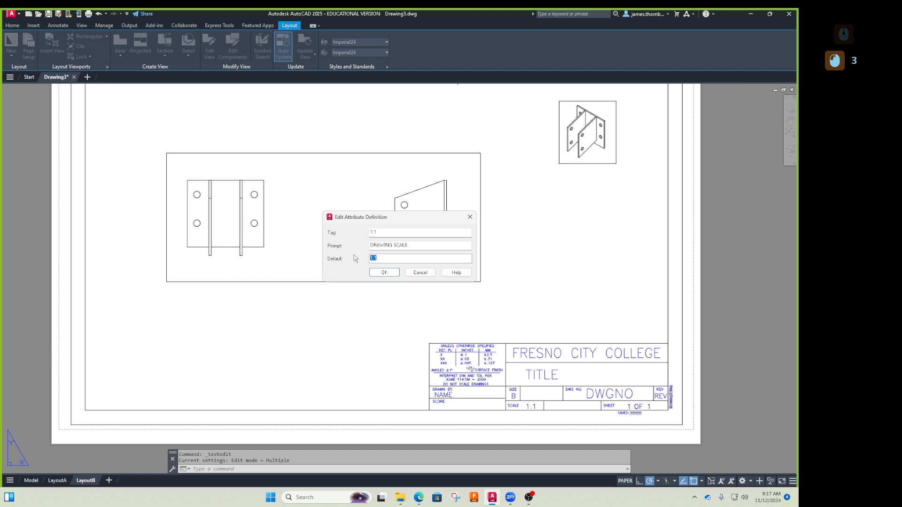
text(4:1)
click(386, 258)
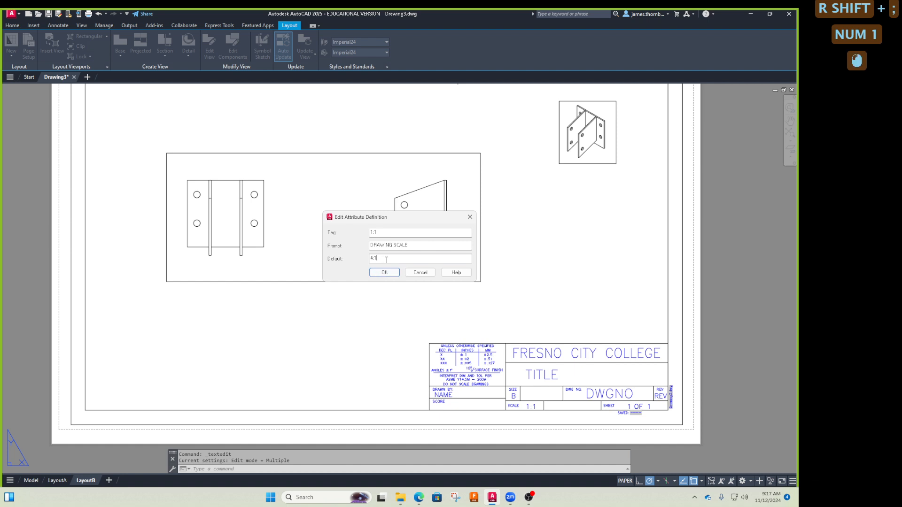
text(1:1)
key(BackSpace)
text(4)
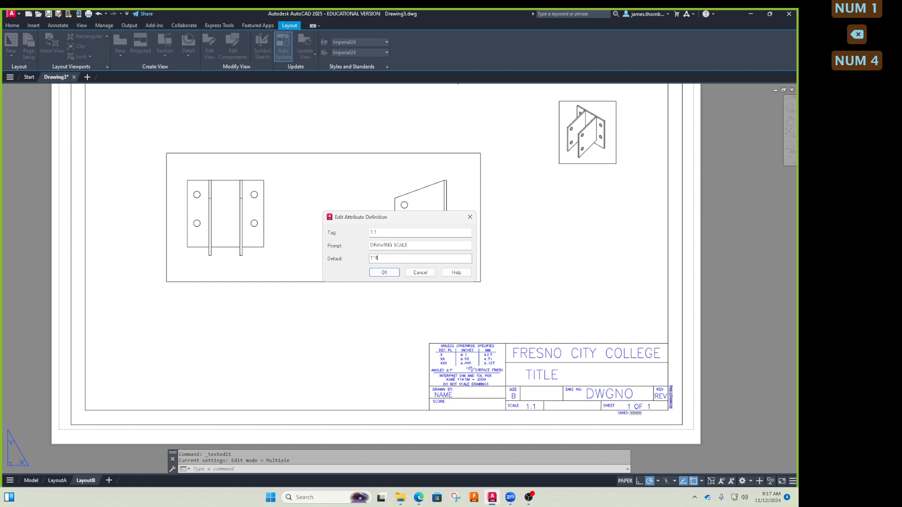
key(BackSpace)
key(BackSpace)
text(:4)
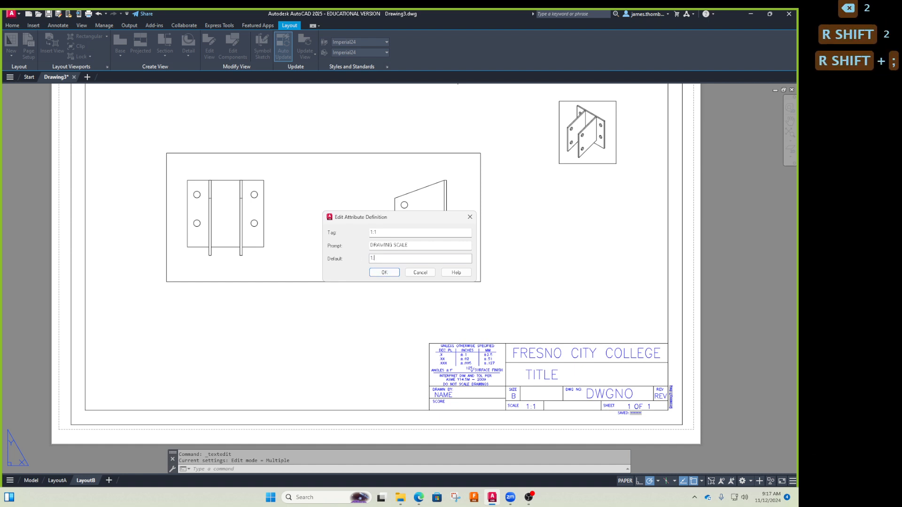
click(383, 273)
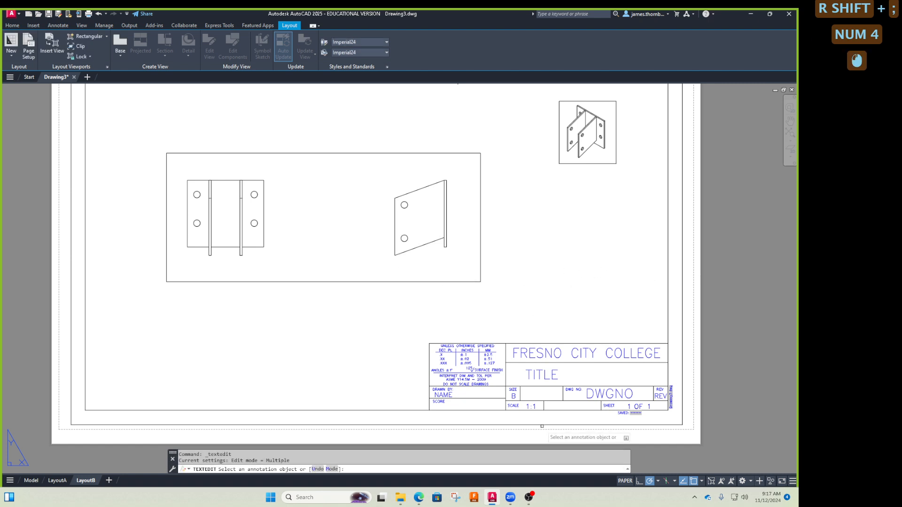
key(Escape)
Reopen the title block's scale attribute definition and check its tag against its default value.
double_click(528, 407)
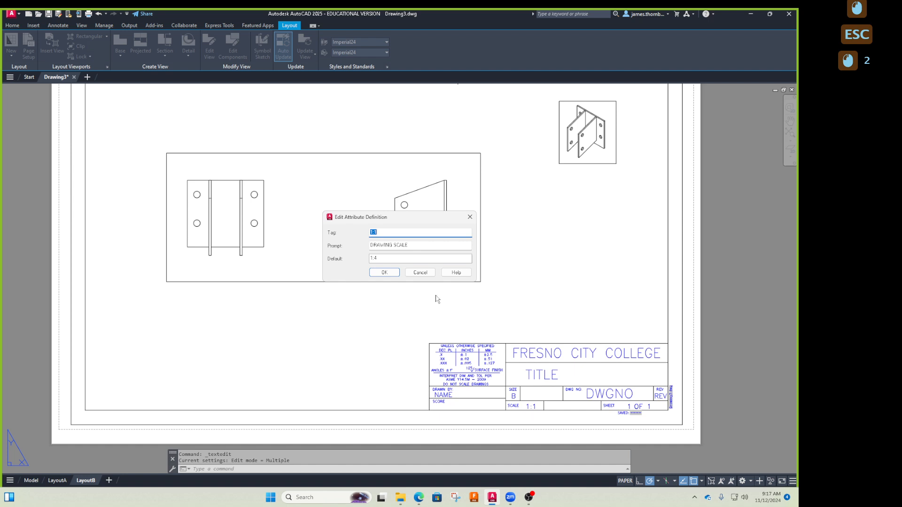
double_click(399, 259)
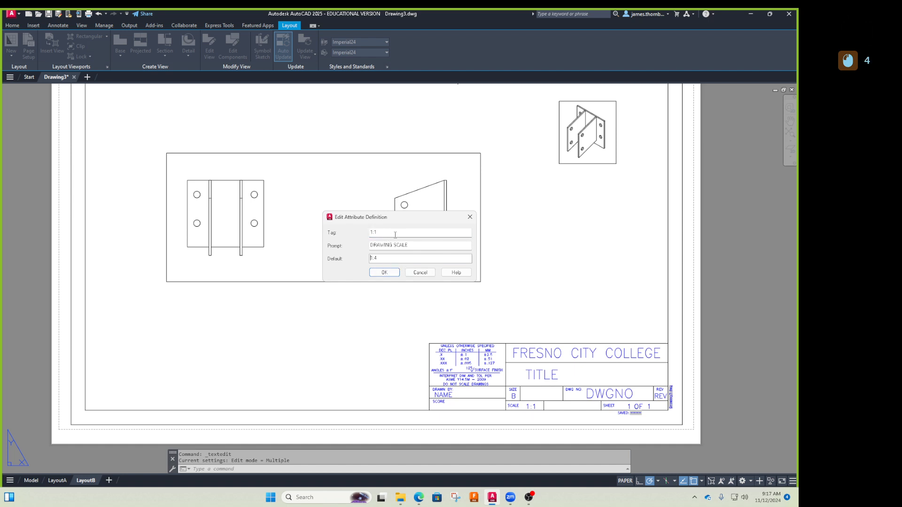
click(384, 273)
key(Escape)
key(Escape)
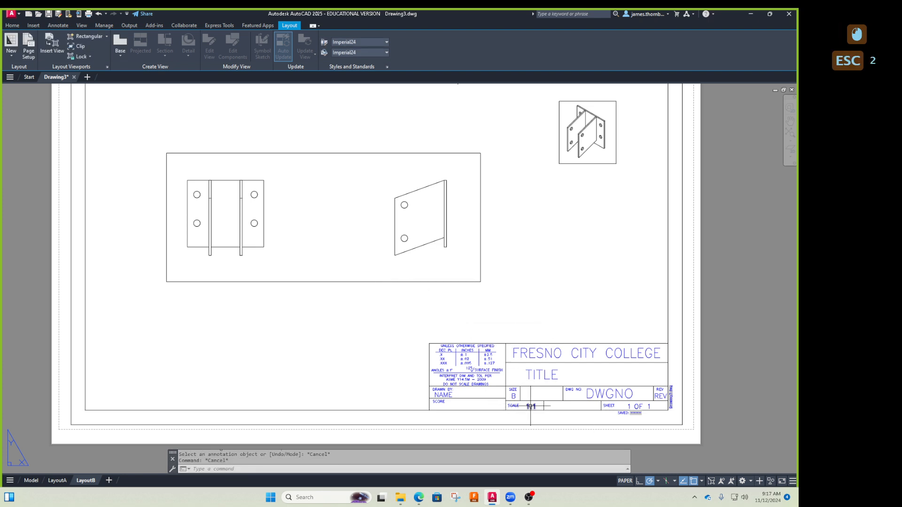
click(530, 406)
key(Escape)
key(Escape)
key(Escape)
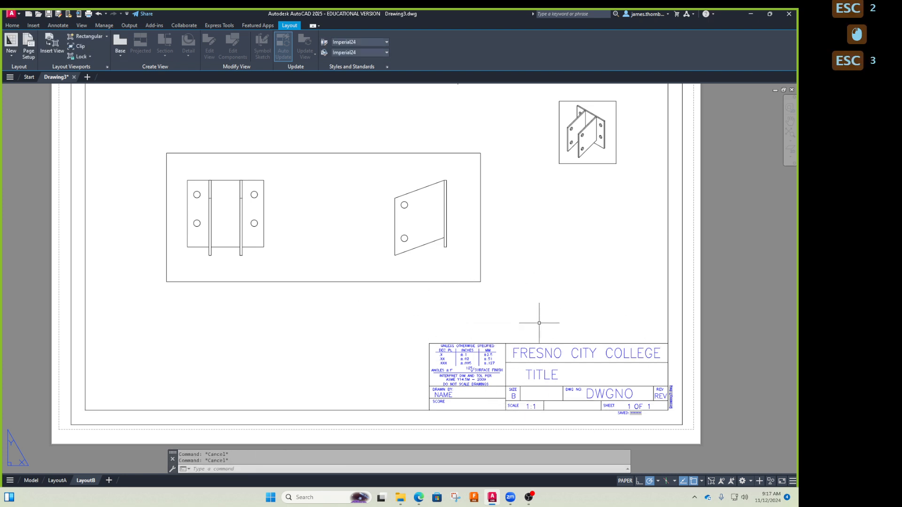
Change the tag of the title block's drawing scale attribute to 1:4.
middle_drag(304, 327, 291, 342)
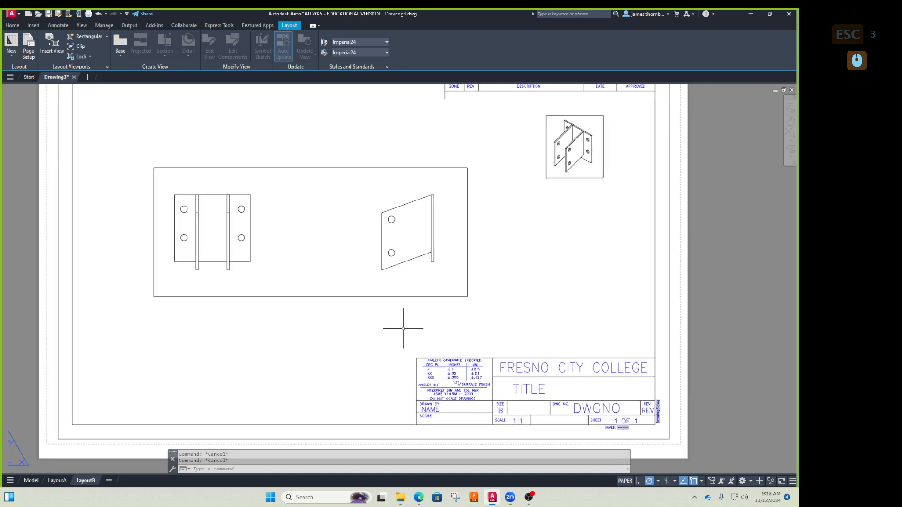
double_click(515, 422)
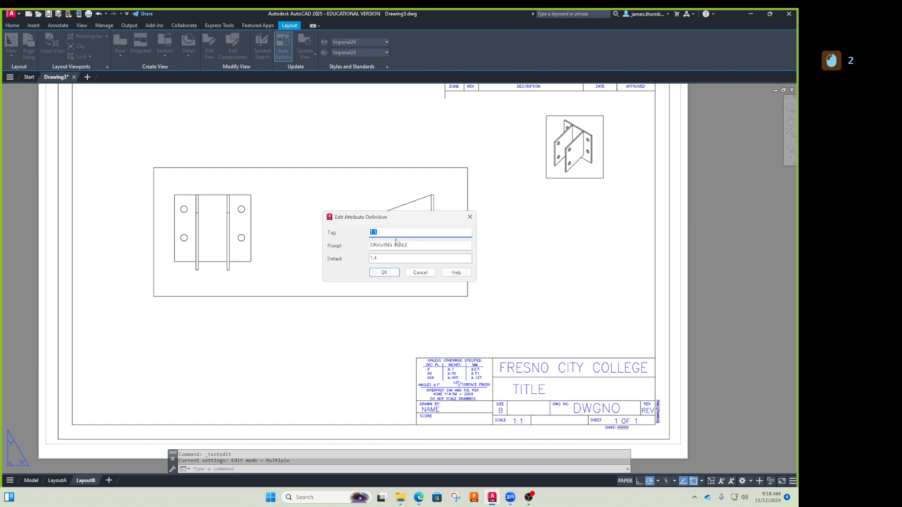
key(BackSpace)
text(4)
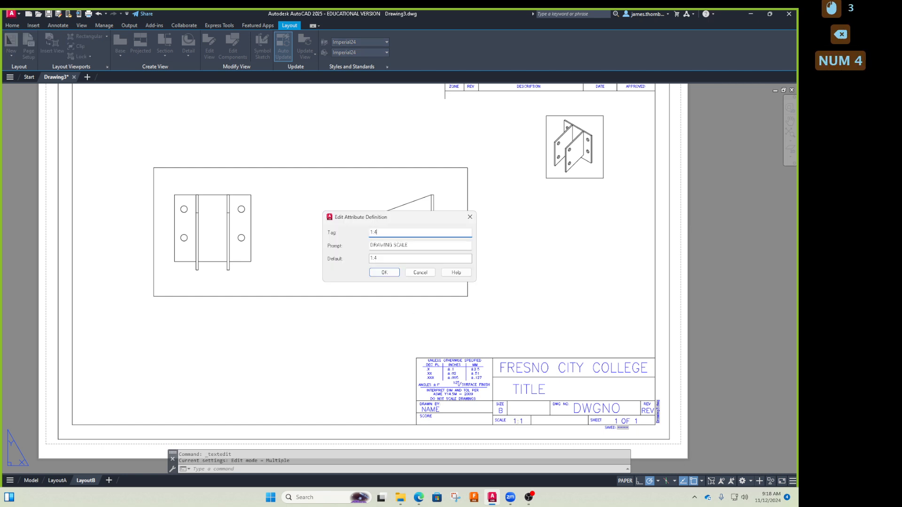
click(383, 273)
middle_drag(549, 307, 539, 324)
key(Escape)
key(Escape)
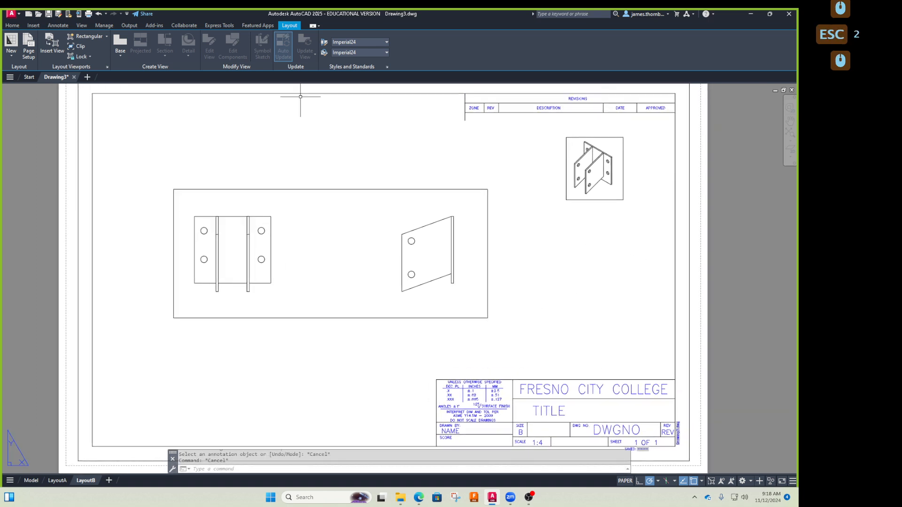
key(Escape)
Review the layers available in the drawing.
click(19, 26)
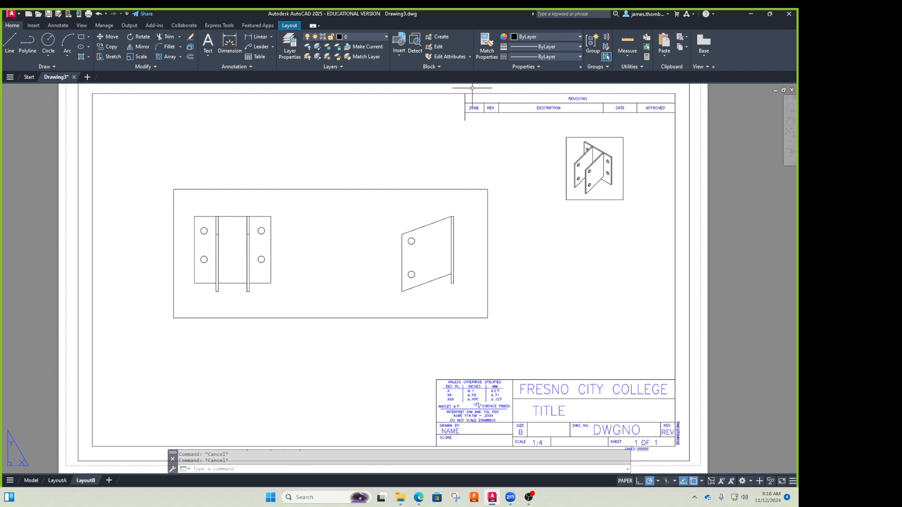
click(363, 39)
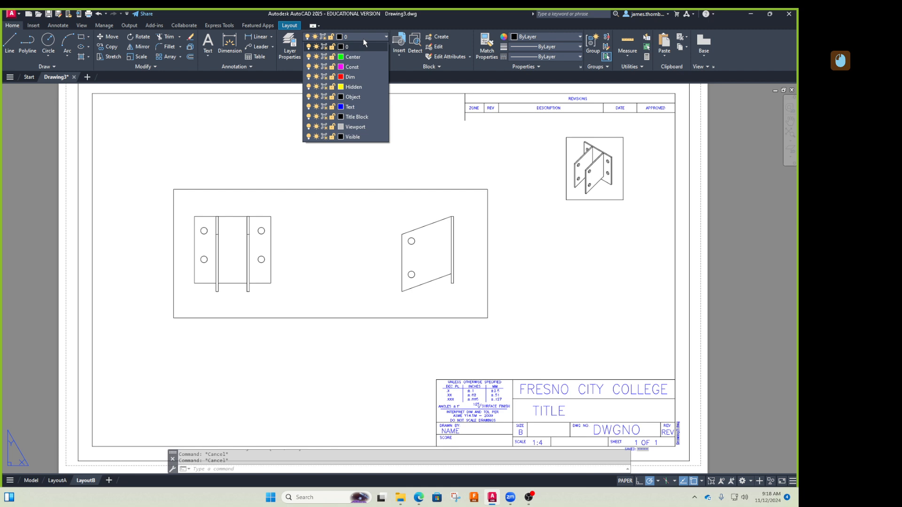
click(521, 179)
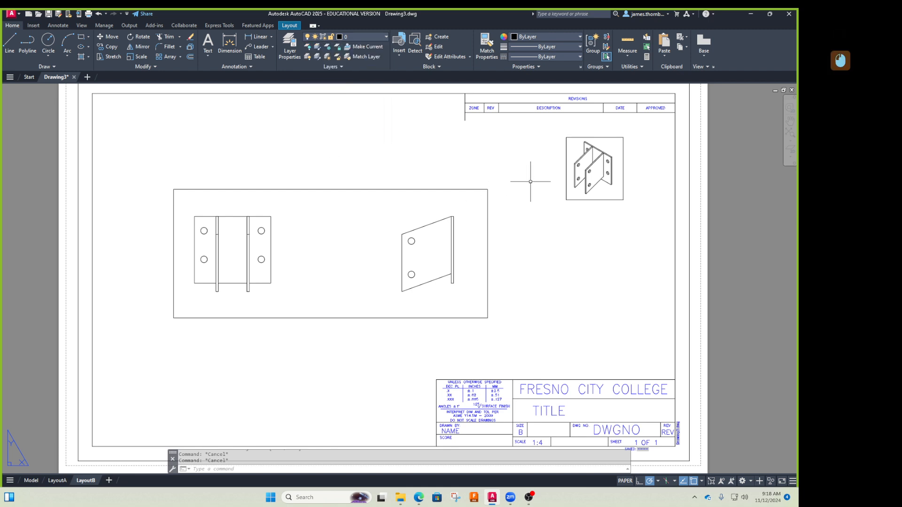
Preview the LayoutB plot and examine the lineweights of the bracket views and viewport borders up close.
key(ctrl+p)
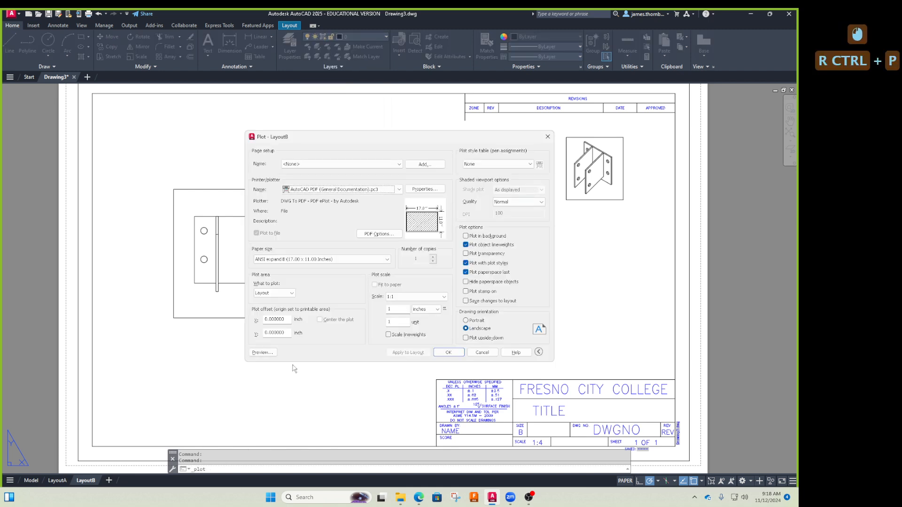
click(264, 356)
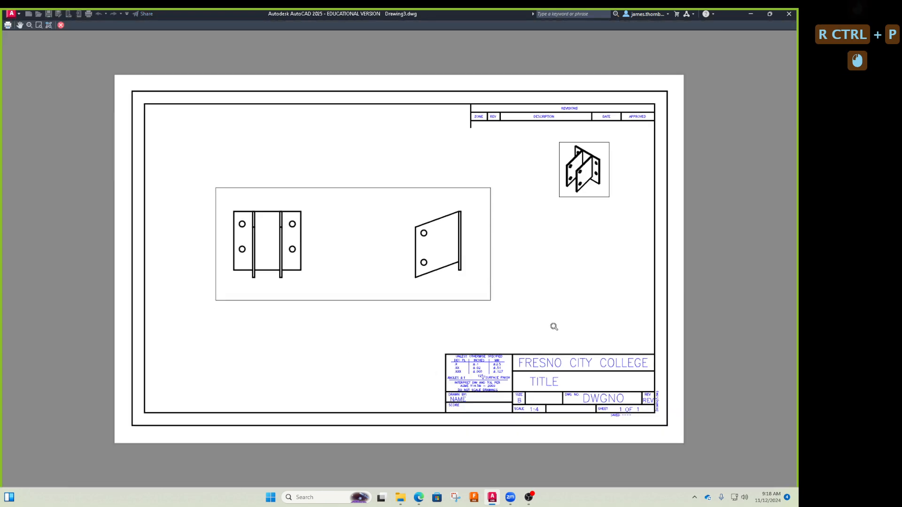
scroll(437, 281, up, 3)
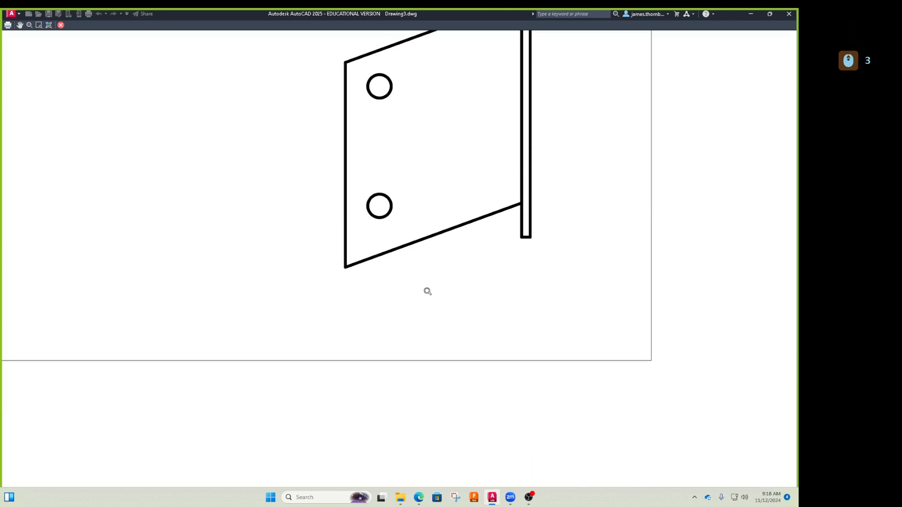
scroll(410, 297, down, 2)
scroll(334, 263, down, 3)
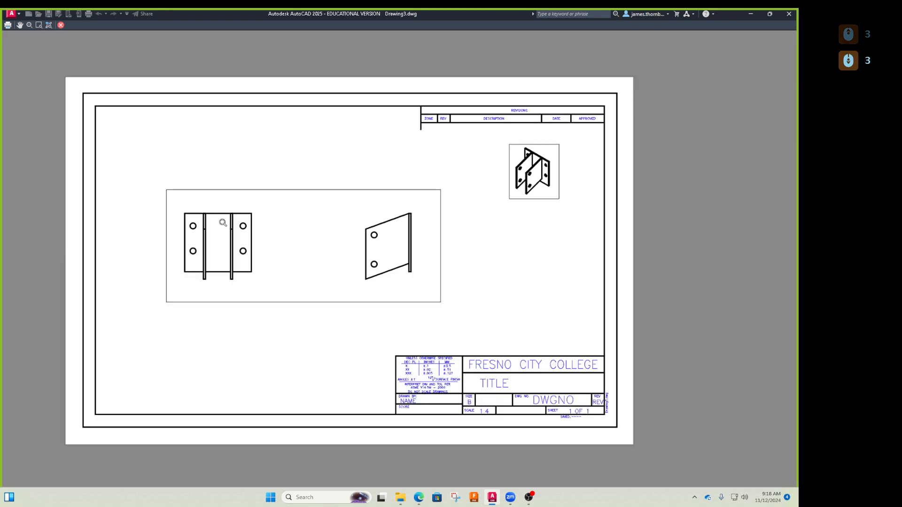
scroll(235, 193, up, 3)
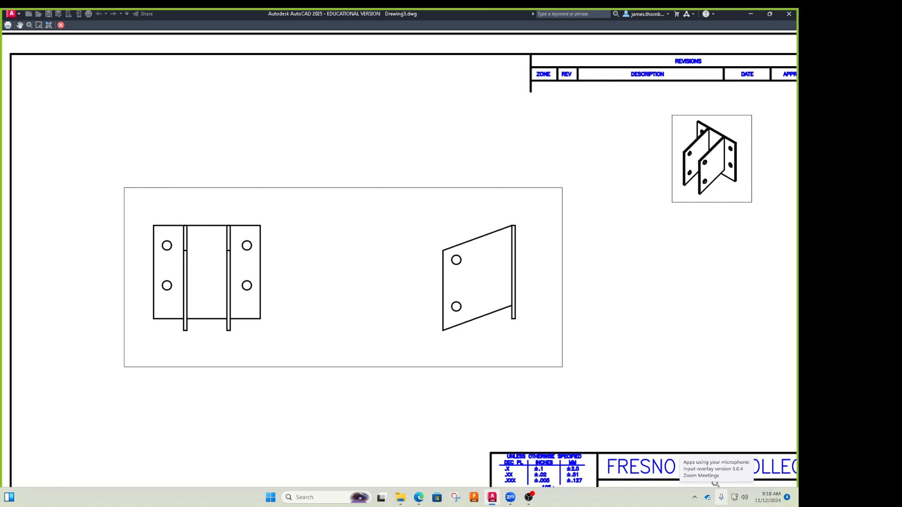
key(Escape)
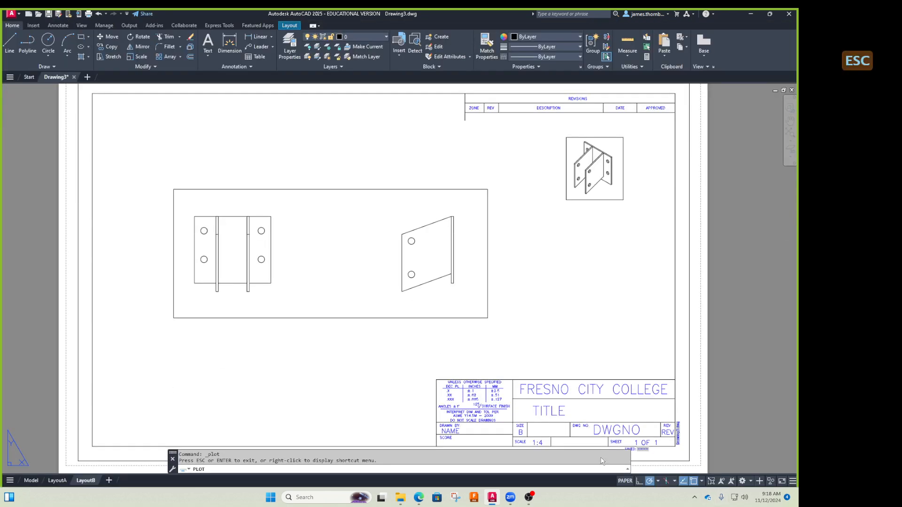
key(Escape)
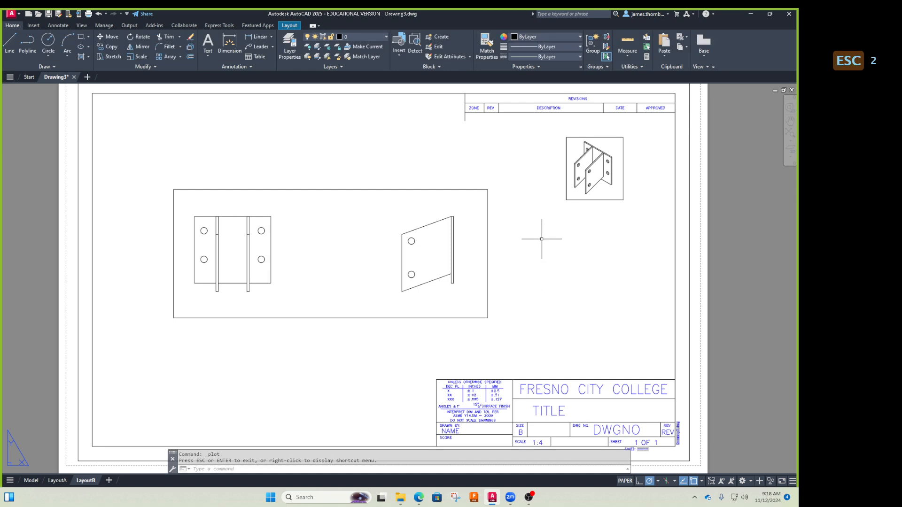
Check which layer the bracket geometry in both viewports is on, and return to paper space.
double_click(462, 207)
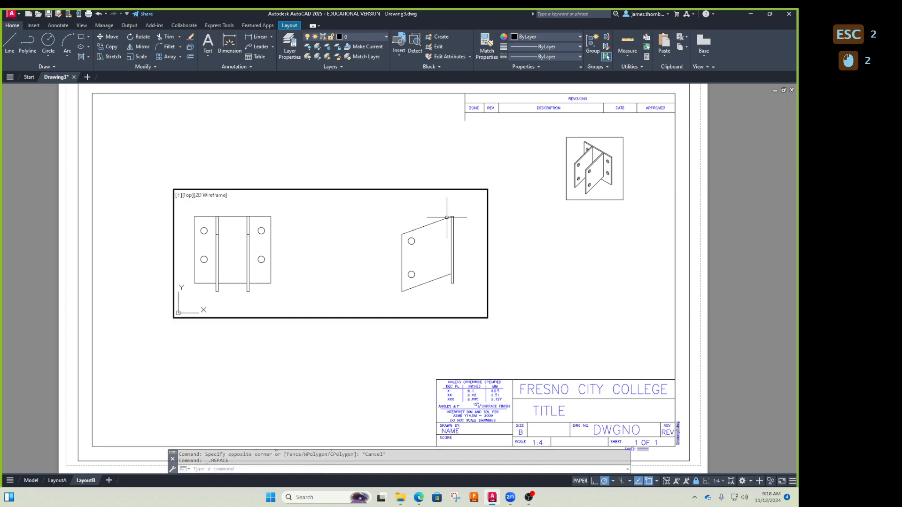
click(464, 205)
click(180, 286)
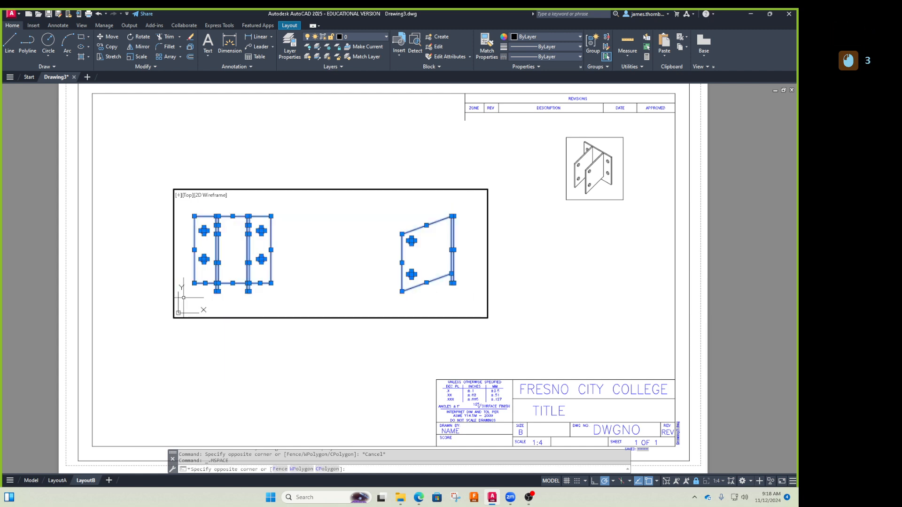
click(619, 162)
click(620, 197)
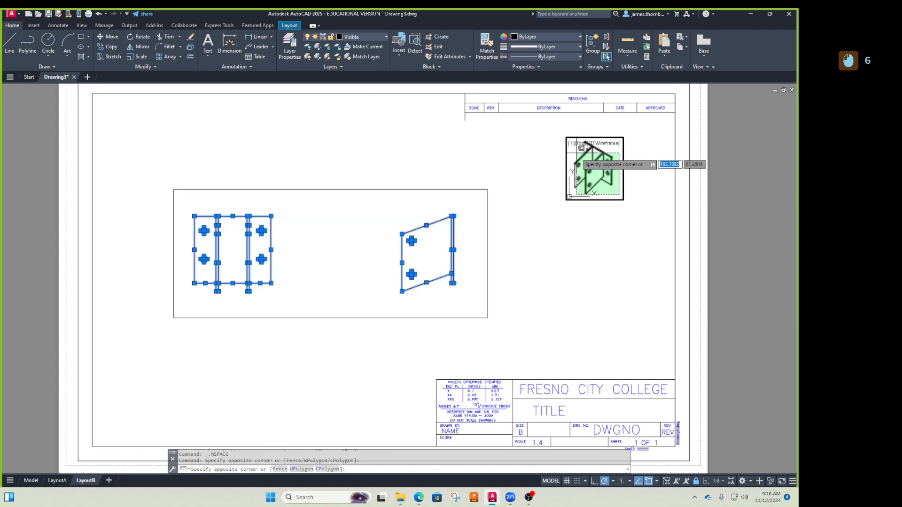
click(573, 143)
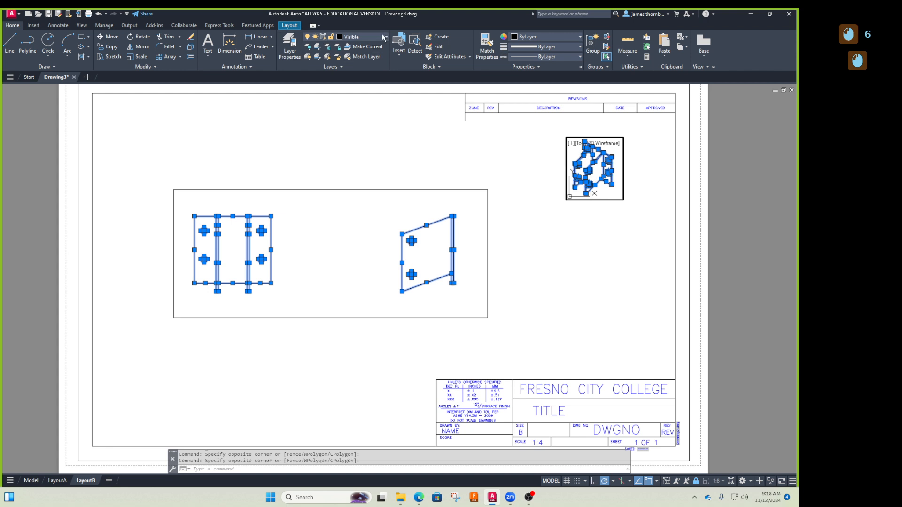
key(Escape)
key(Escape)
key(Escape)
double_click(568, 279)
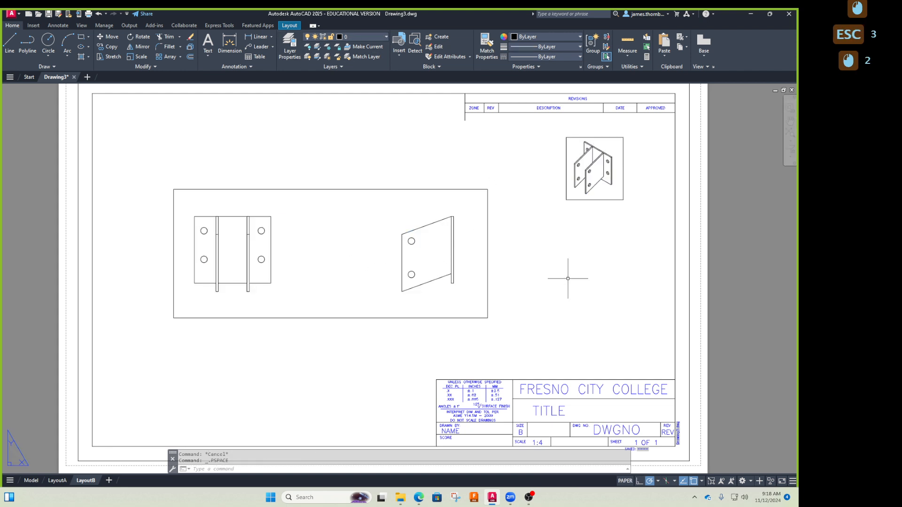
Move the borders of the front/side and isometric viewports to the Viewport layer.
click(364, 37)
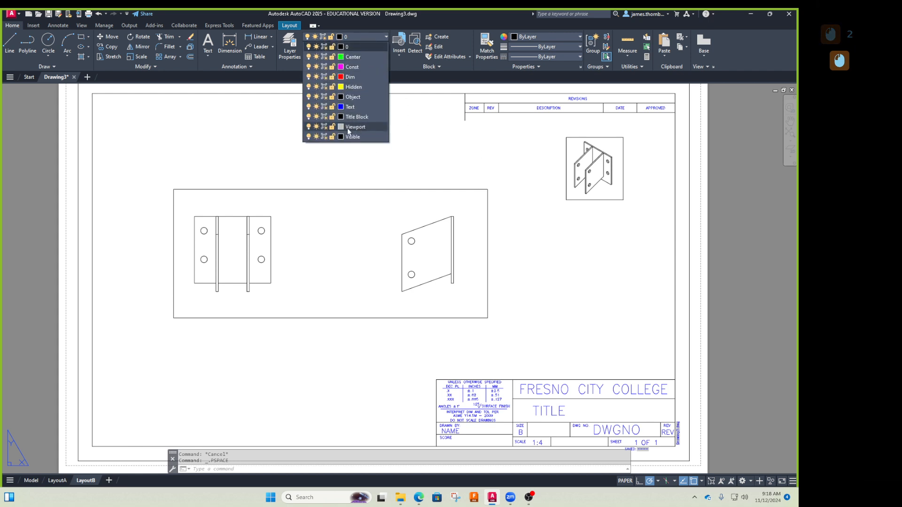
click(520, 210)
click(584, 177)
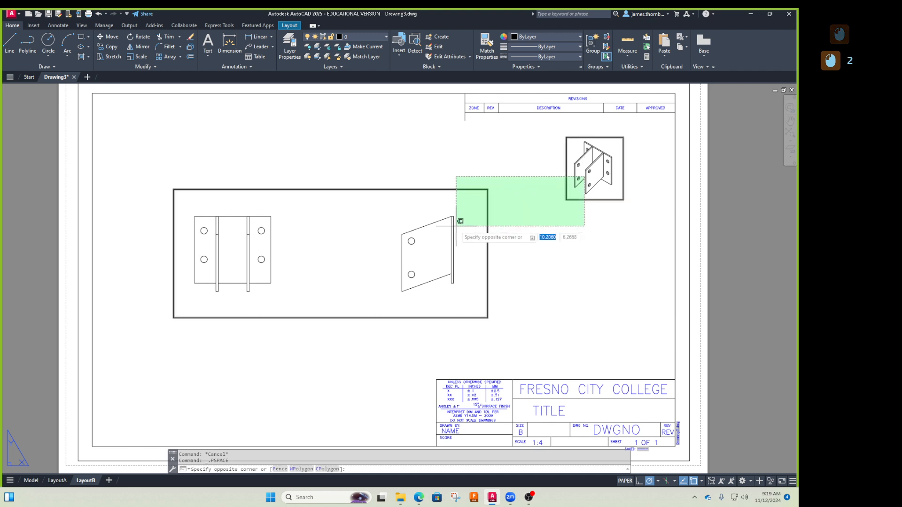
click(459, 219)
click(378, 39)
click(378, 38)
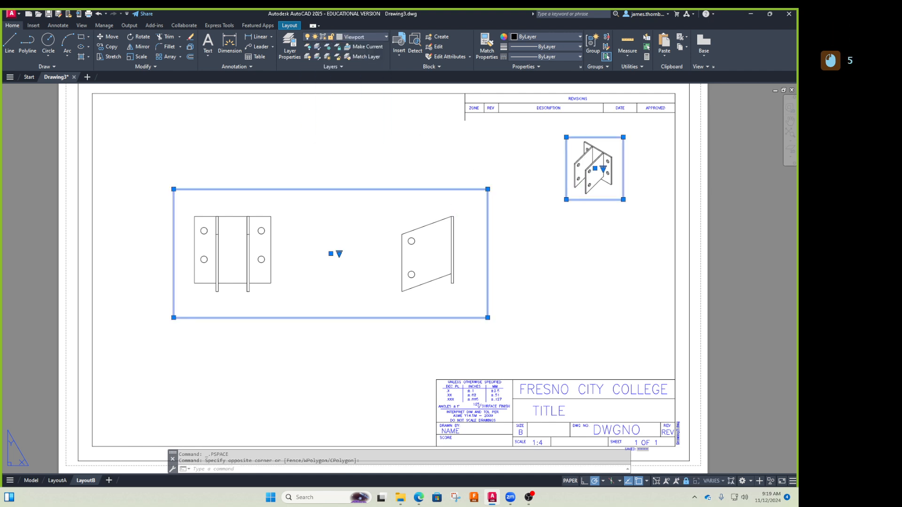
key(Escape)
key(Escape)
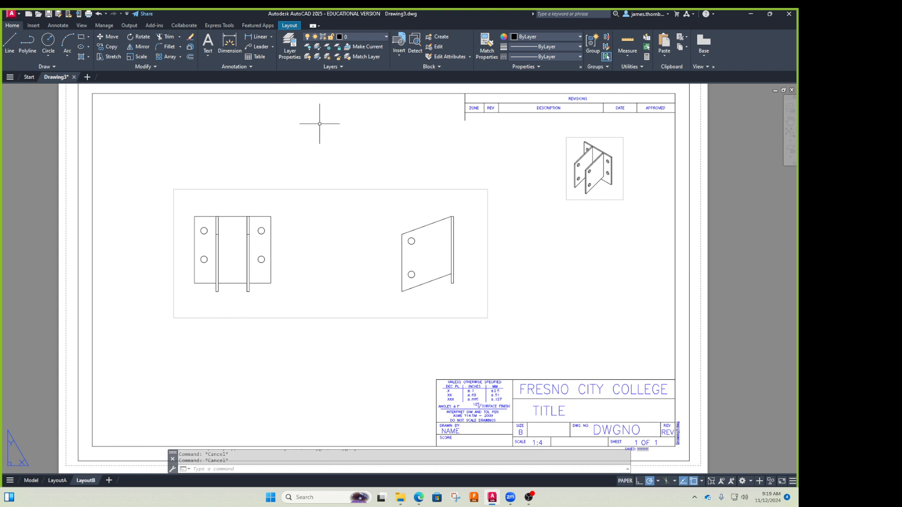
Preview the LayoutB plot to check how the viewport borders and bracket views print.
key(ctrl+p)
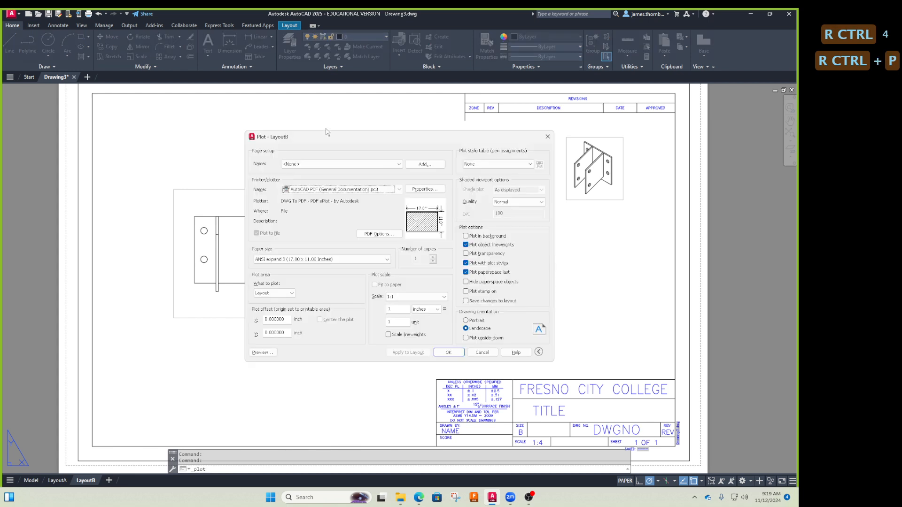
click(261, 354)
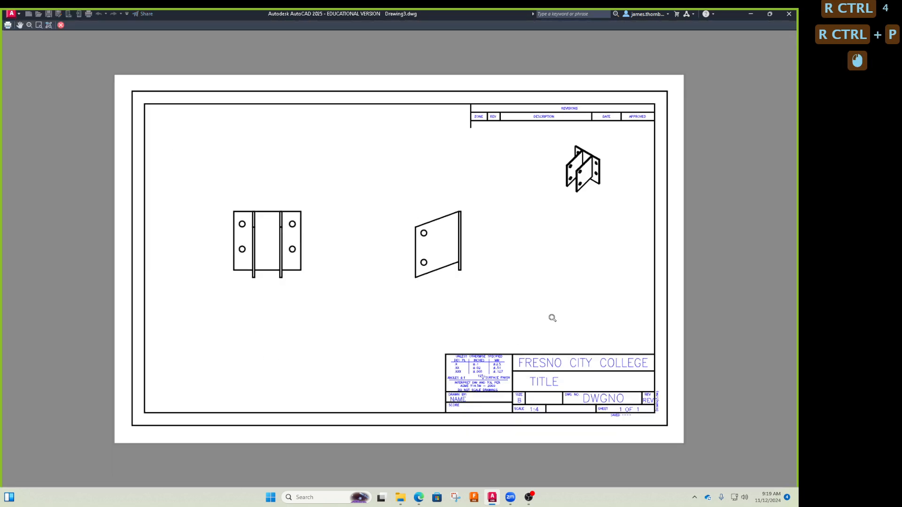
key(Escape)
key(Escape)
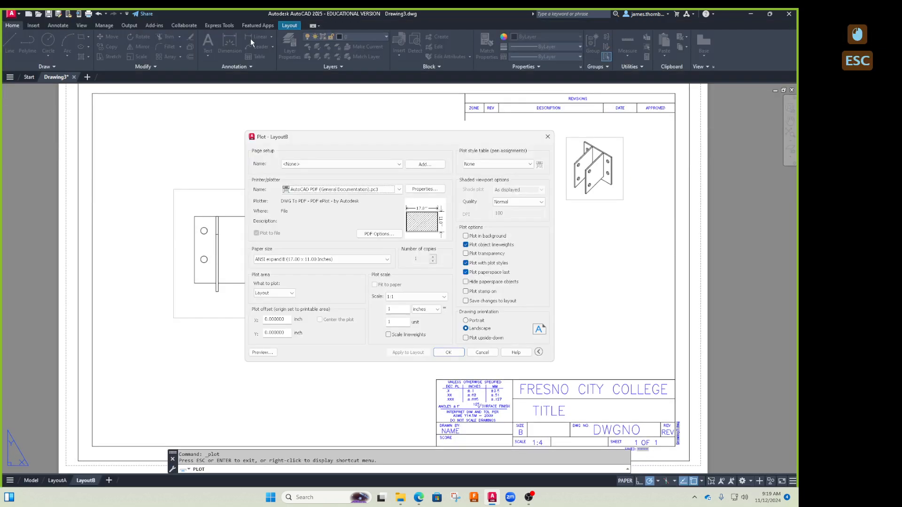
Review the Viewport layer's plot setting and color options in the layer properties without changing them.
click(287, 50)
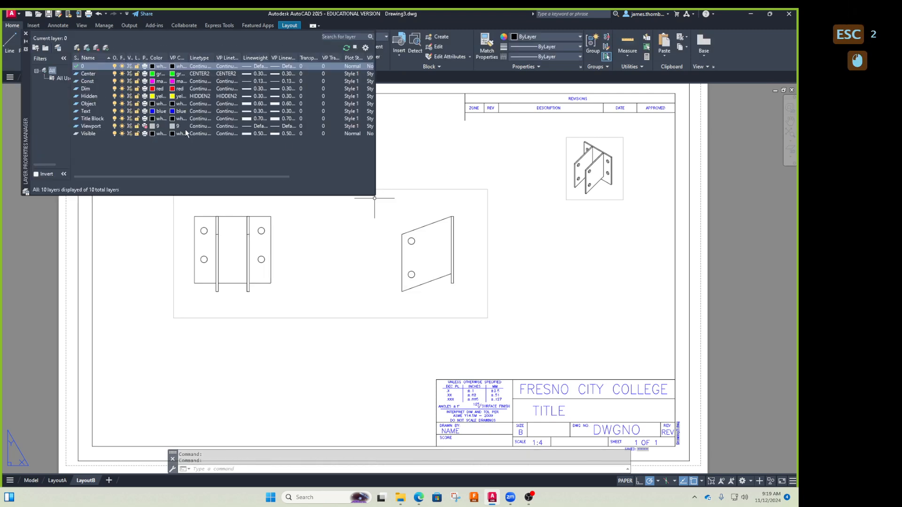
click(102, 127)
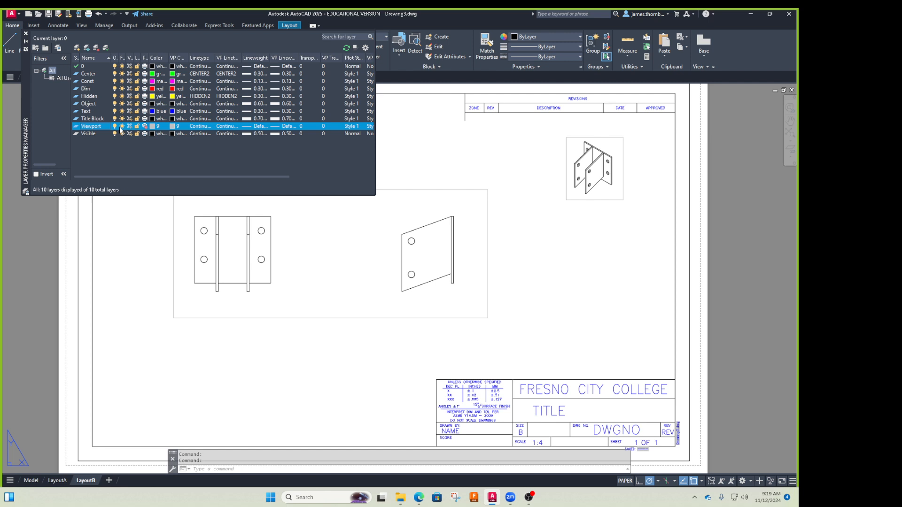
click(151, 127)
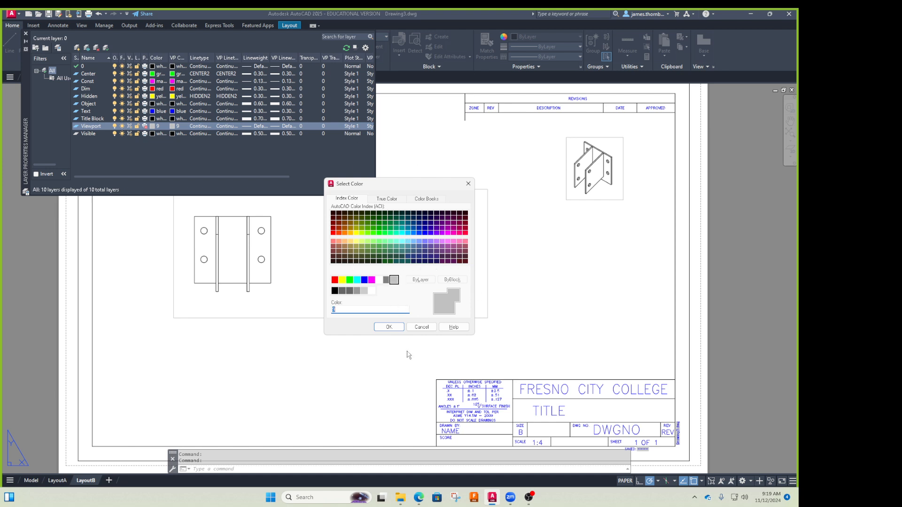
key(Escape)
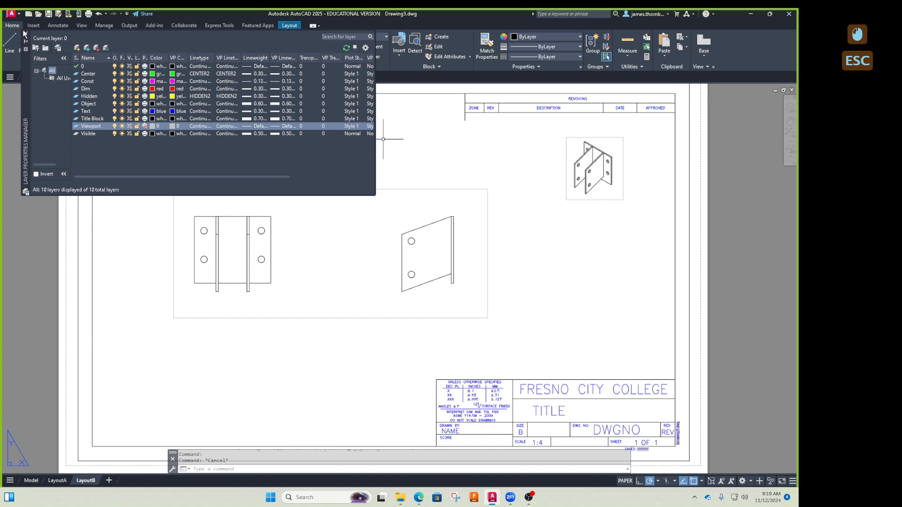
click(25, 34)
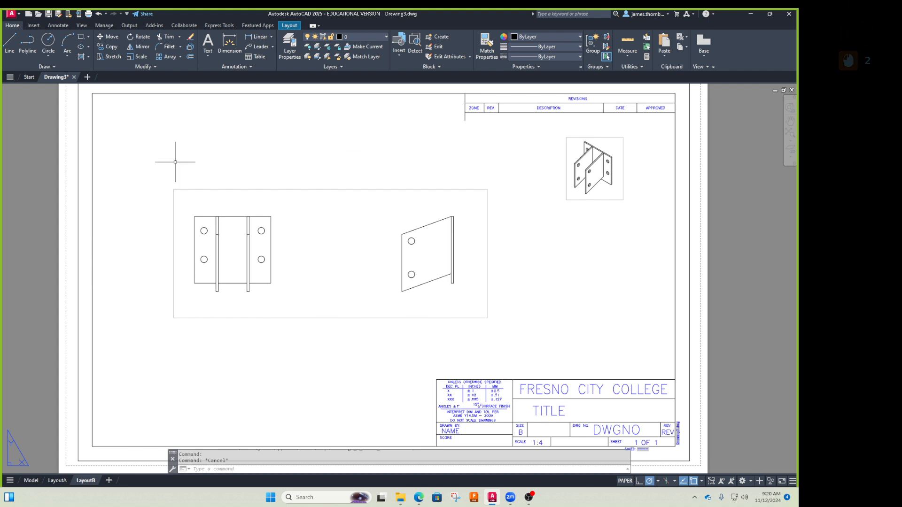
Enlarge the front/side viewport by stretching its upper-left and lower-right corners outward, leaving more room around the two views.
click(190, 189)
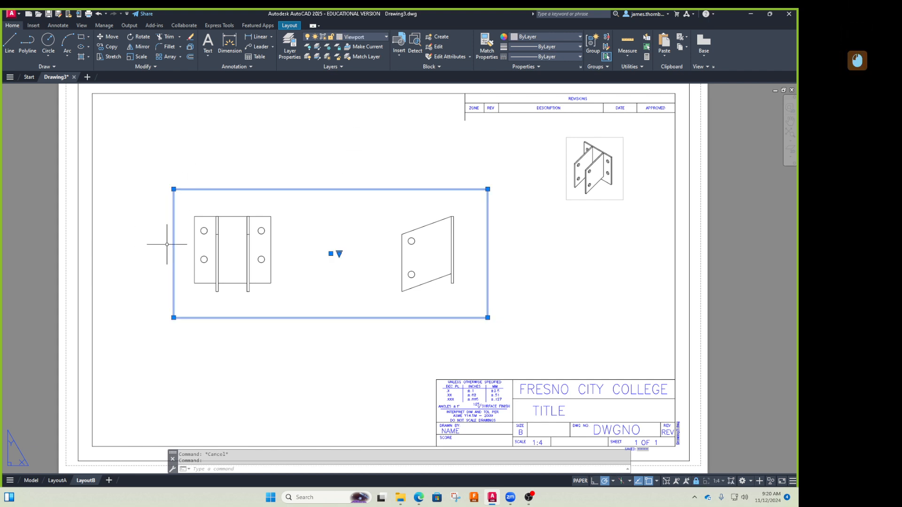
click(173, 188)
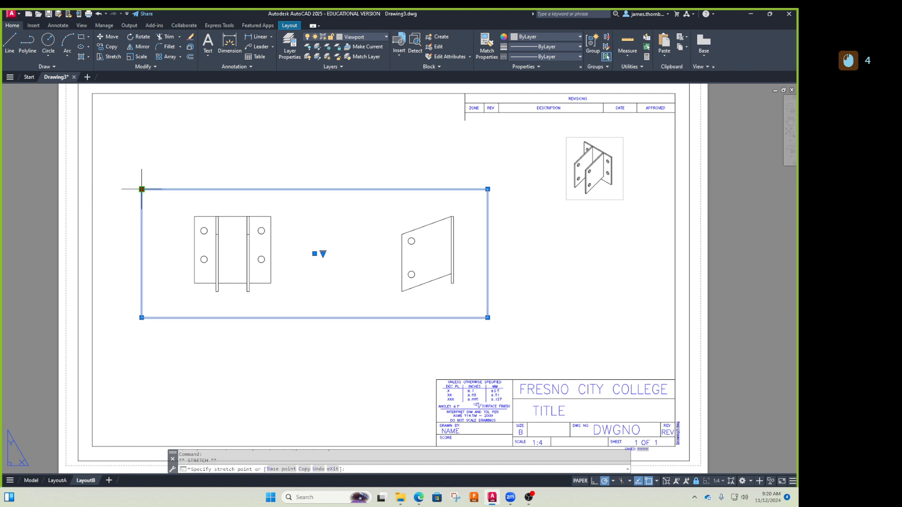
click(141, 172)
click(488, 318)
click(508, 338)
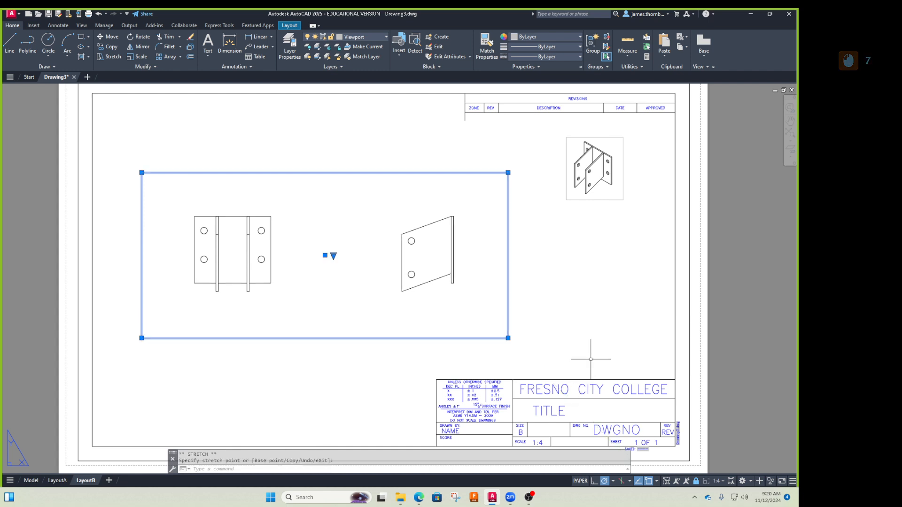
key(Escape)
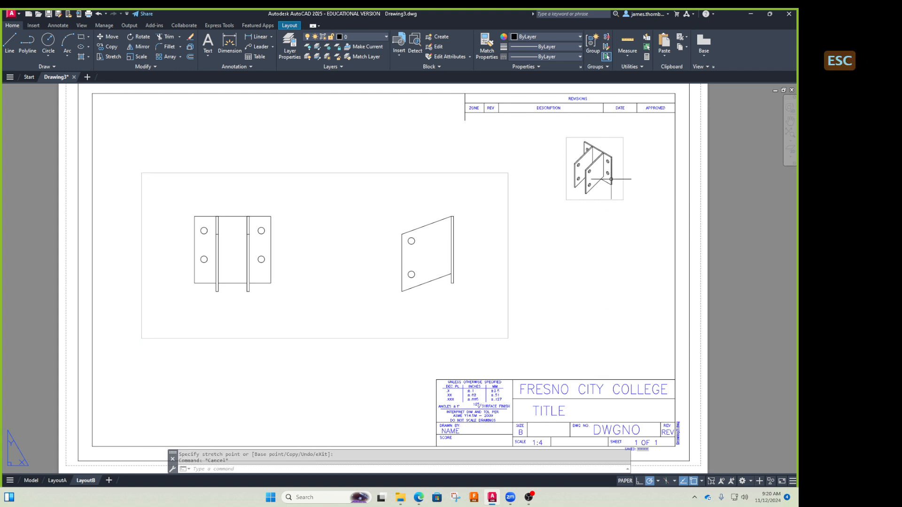
Set the isometric viewport's scale to 1:5 and move the viewport slightly down and right, clear of the revisions block.
click(603, 165)
click(603, 167)
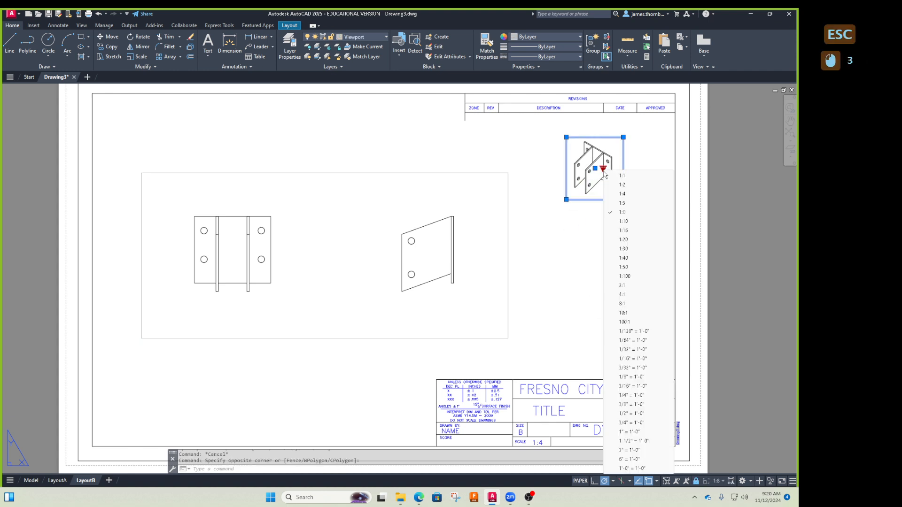
click(622, 203)
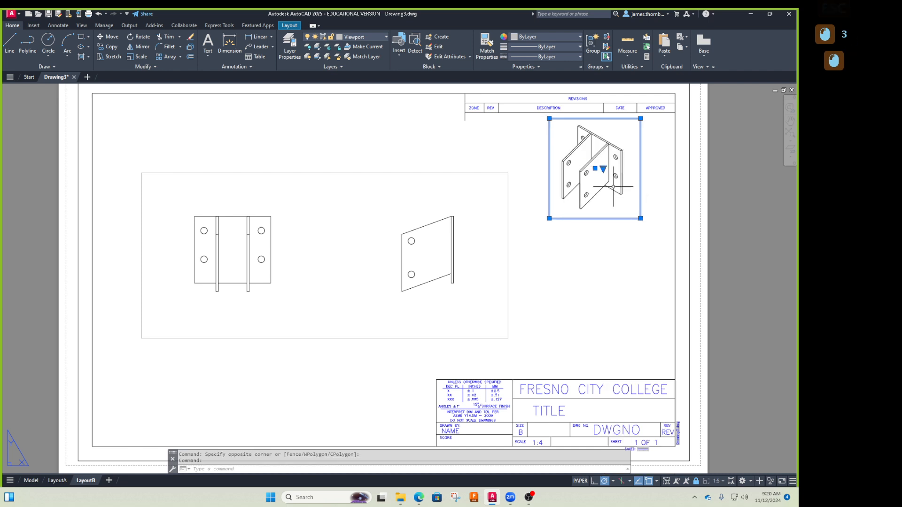
click(603, 188)
click(603, 187)
click(599, 176)
click(599, 176)
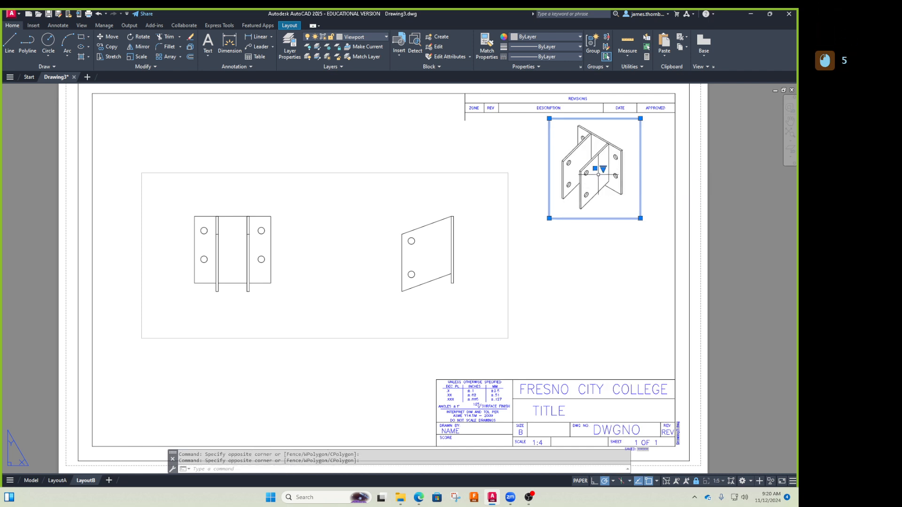
click(595, 168)
click(610, 196)
key(Escape)
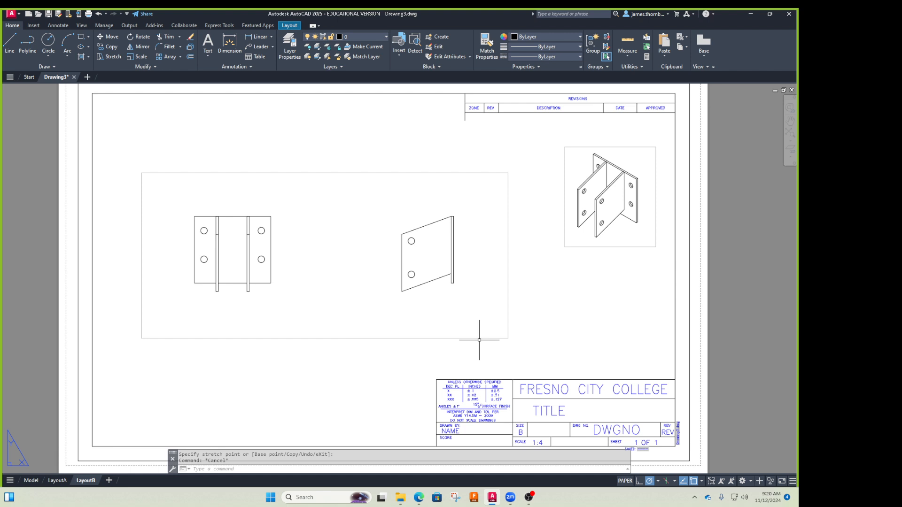
key(Escape)
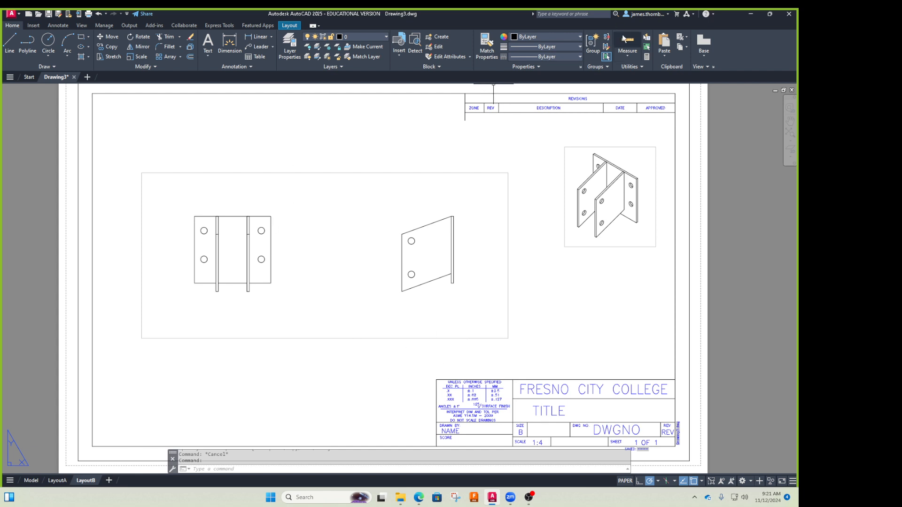
Check the distances around the front view with Quick Measure.
click(627, 44)
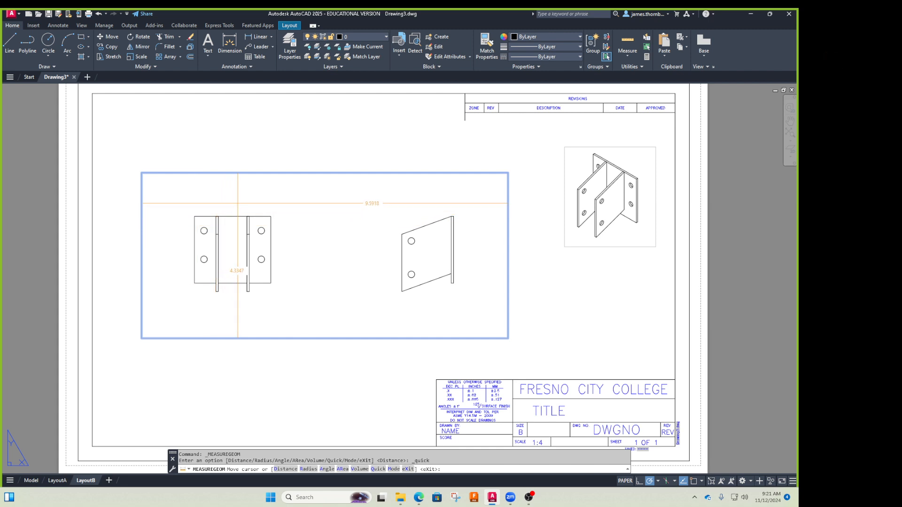
key(Escape)
key(Escape)
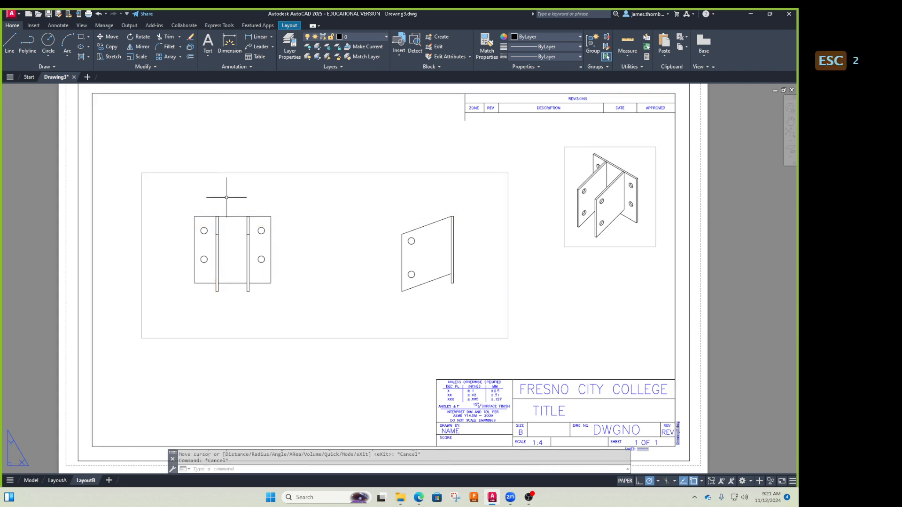
Measure the front view's overall width between its two upper corners with the DIST command.
text(di)
key(Return)
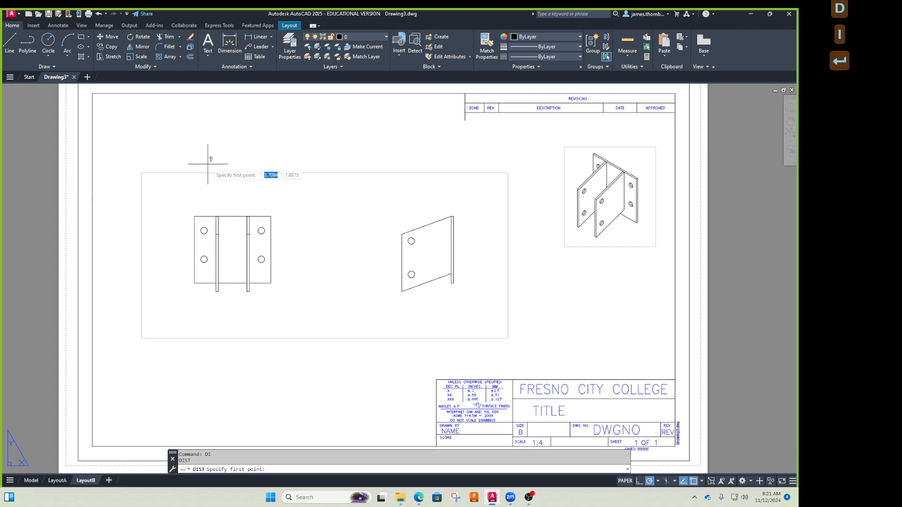
click(194, 216)
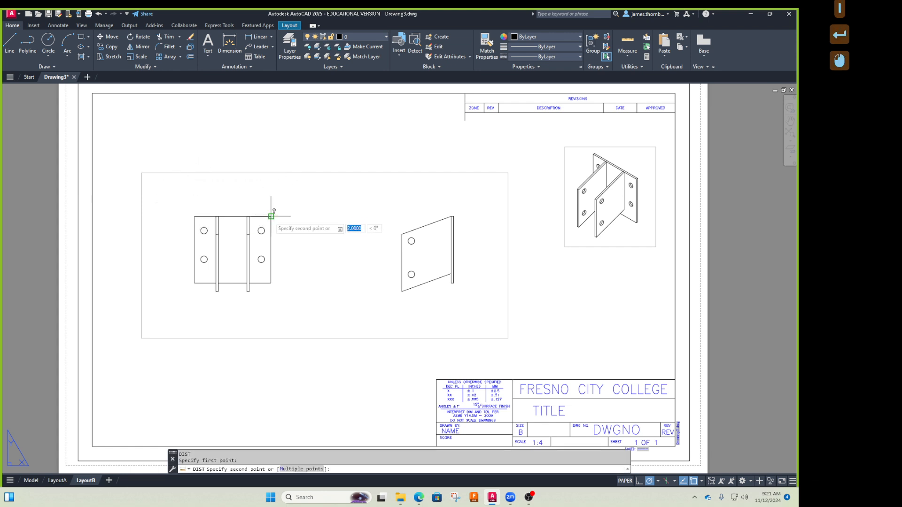
click(271, 216)
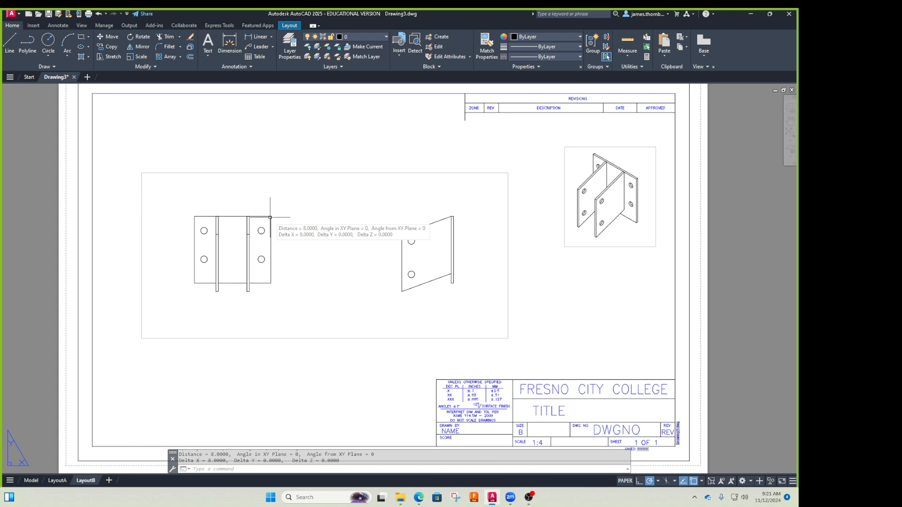
Gauge the front view's width in paper space from a free point just above its upper-left corner.
key(Return)
click(194, 206)
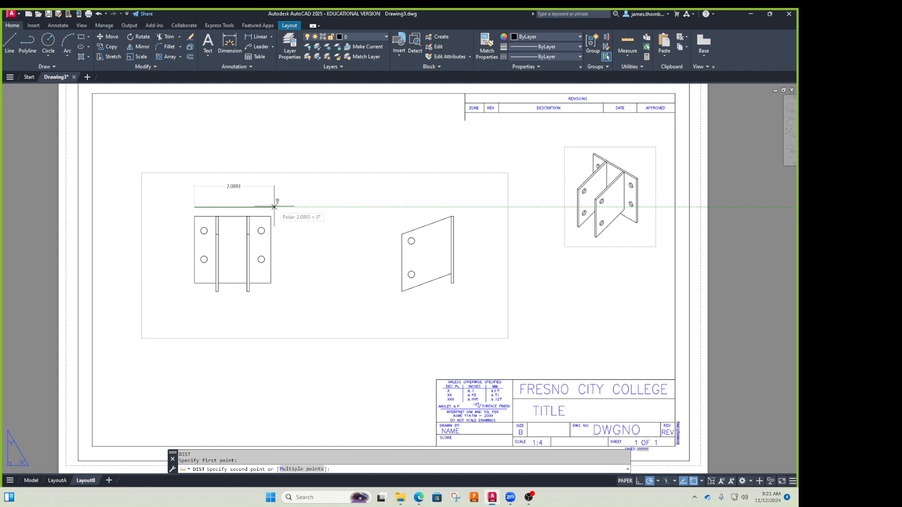
key(Escape)
Remeasure the front view's top edge, and measure from its upper-left corner to the left border line of the sheet.
key(Return)
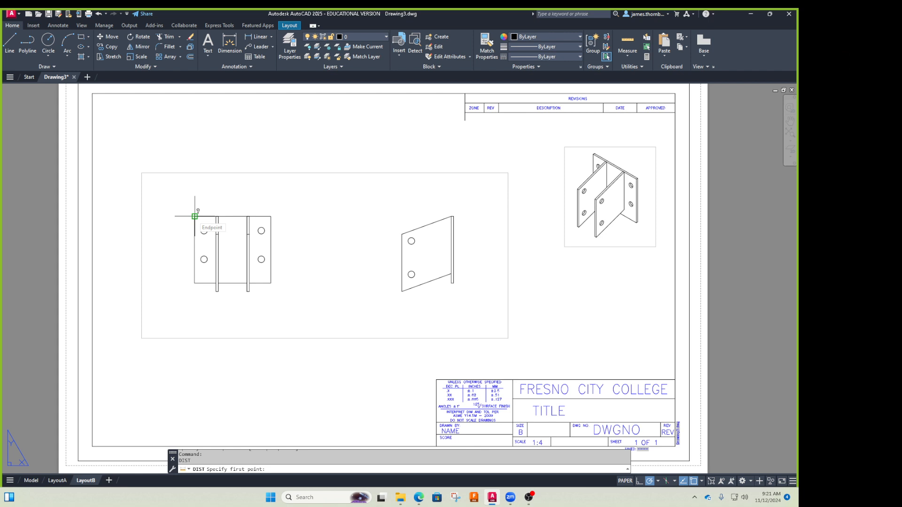
click(194, 216)
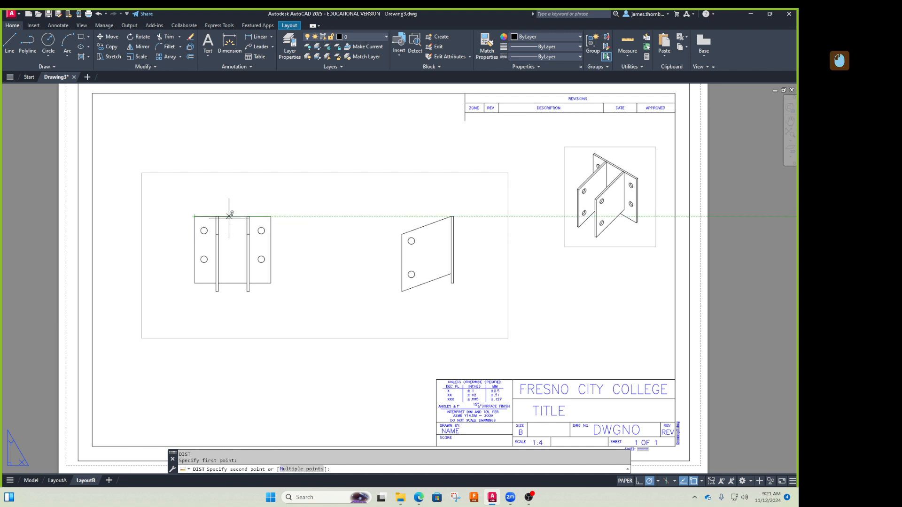
click(271, 216)
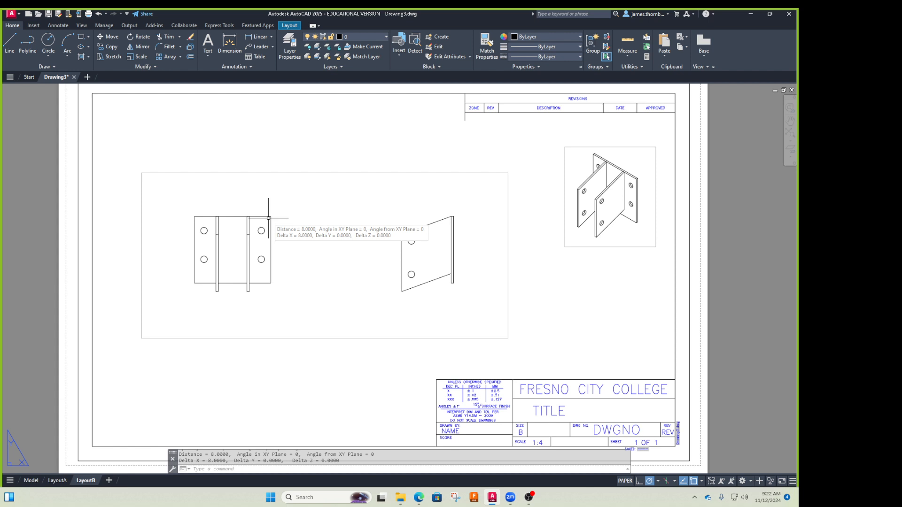
key(Return)
click(194, 217)
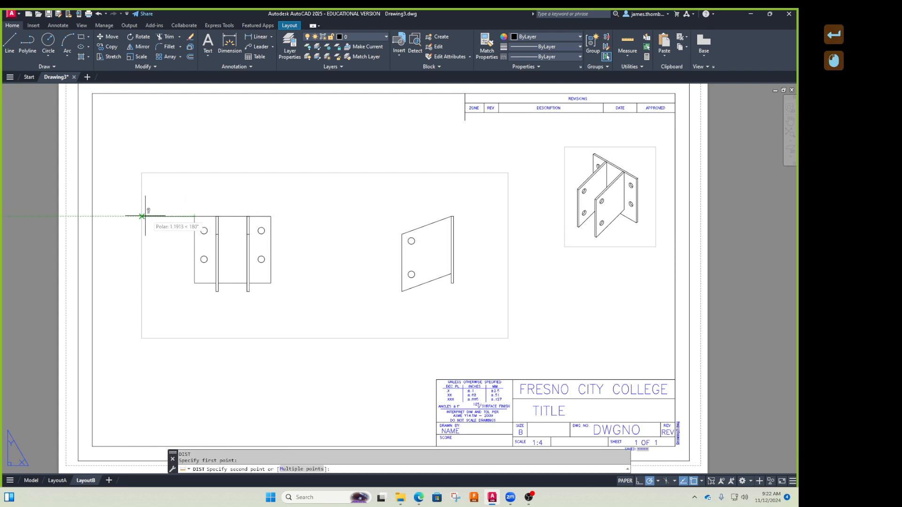
click(93, 216)
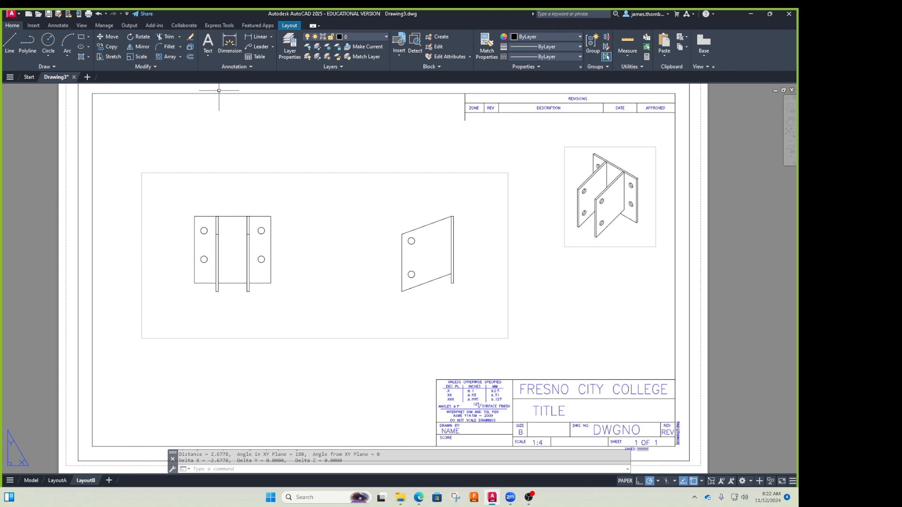
Dimension the front view's overall width in paper space, placing the dimension line above the view.
click(230, 44)
click(207, 216)
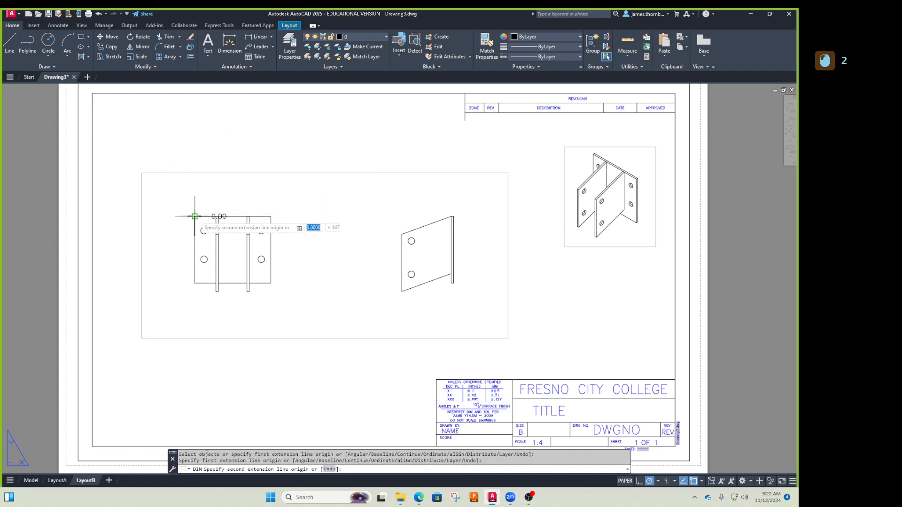
click(256, 194)
click(256, 194)
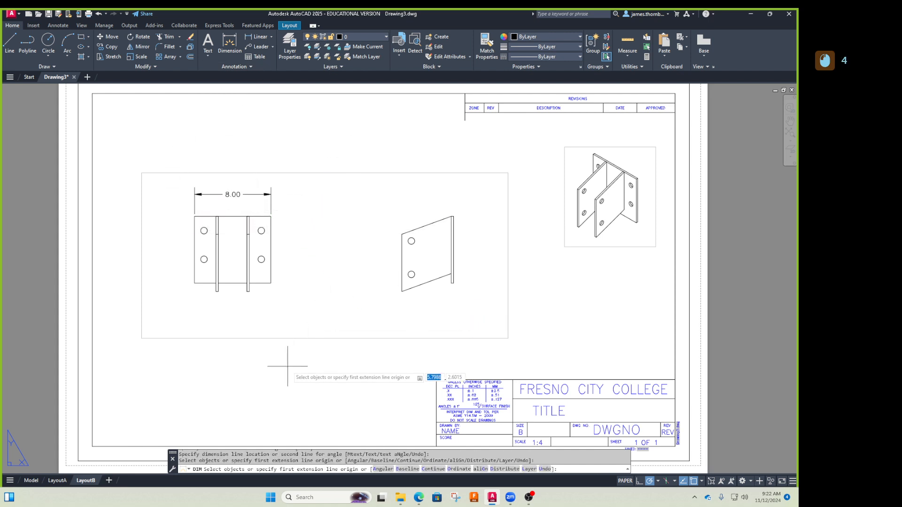
key(Escape)
key(Escape)
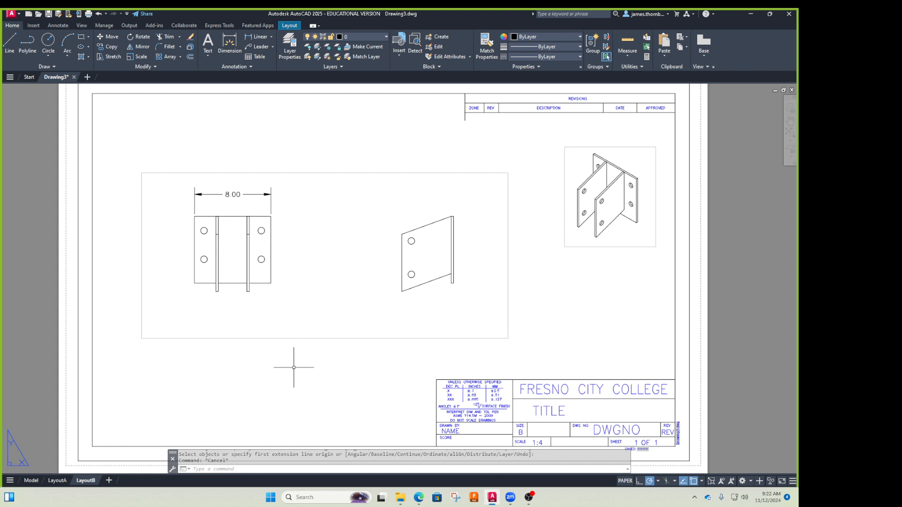
Check LayoutA's viewport for the front view's width dimension and return to LayoutB.
click(62, 484)
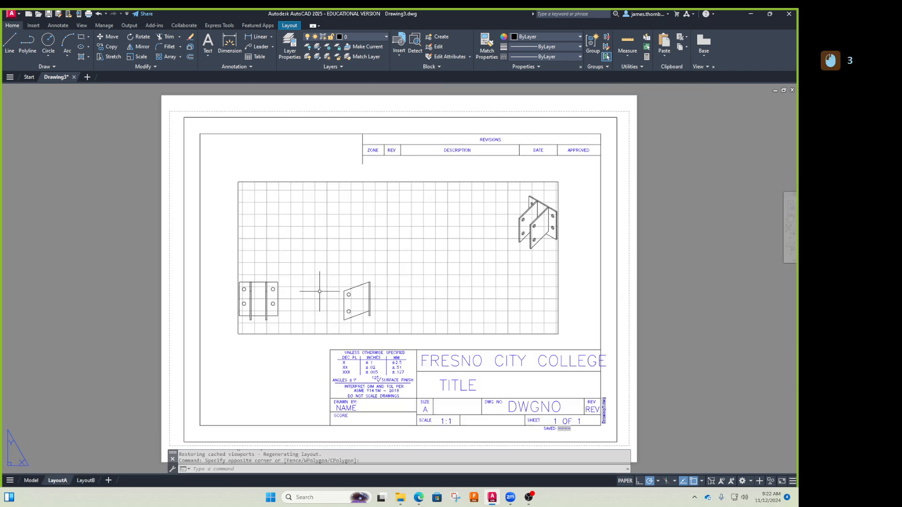
click(272, 271)
middle_drag(272, 291, 465, 194)
double_click(338, 235)
double_click(338, 236)
scroll(349, 248, up, 2)
click(350, 240)
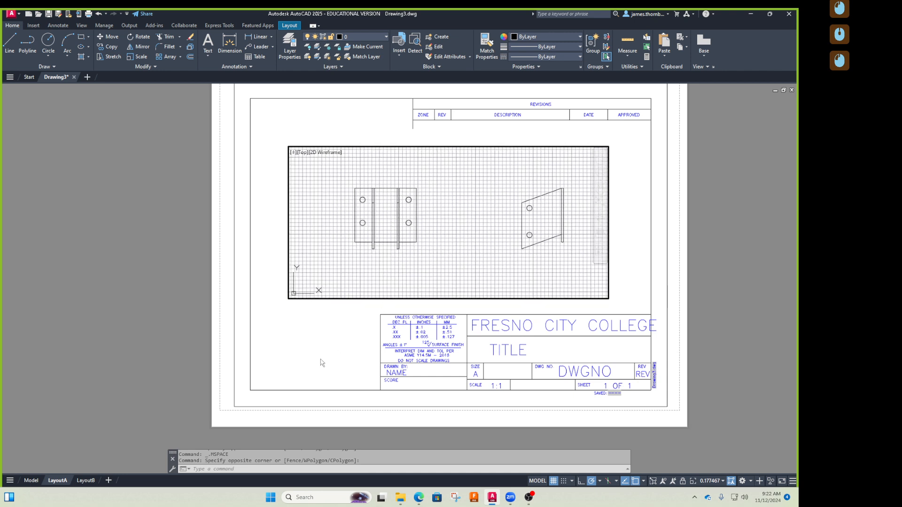
click(85, 480)
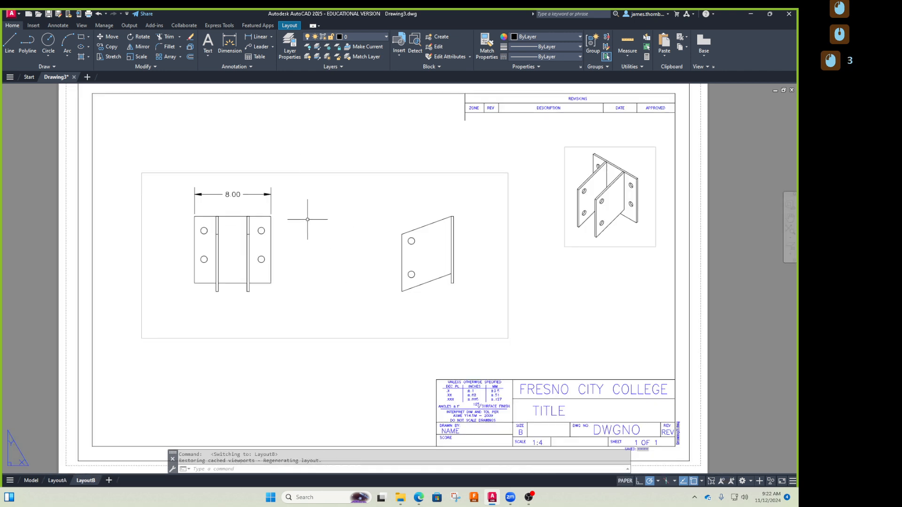
Select the width dimension in paper space and the front view's geometry inside the viewport to compare their spaces, and return to paper space.
click(227, 195)
click(240, 207)
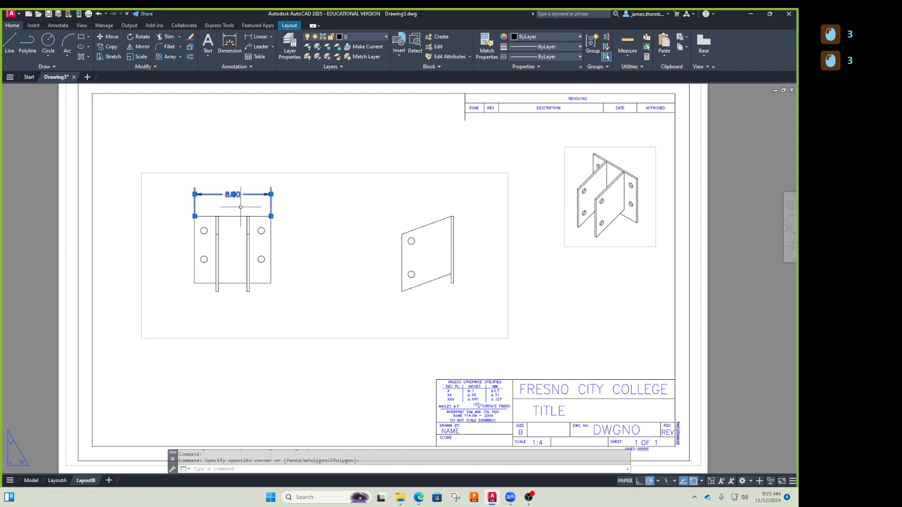
double_click(241, 207)
click(172, 217)
click(338, 317)
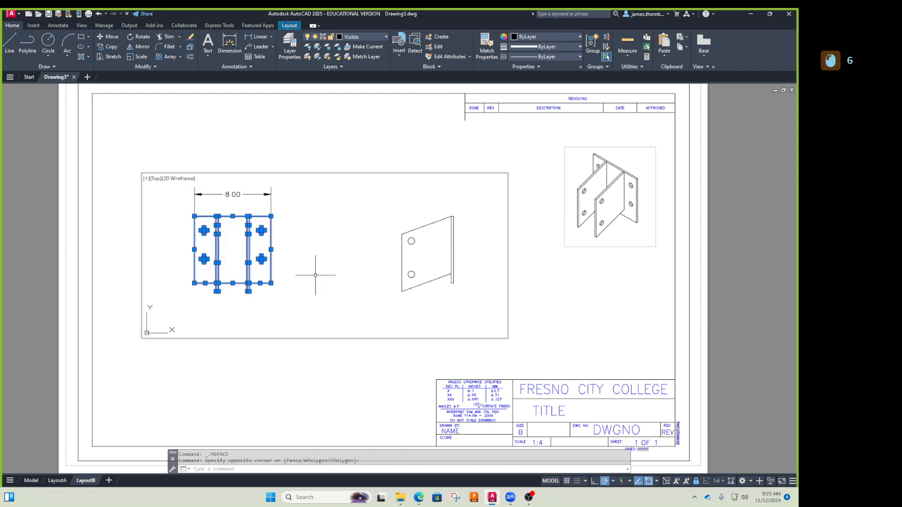
key(Escape)
double_click(239, 149)
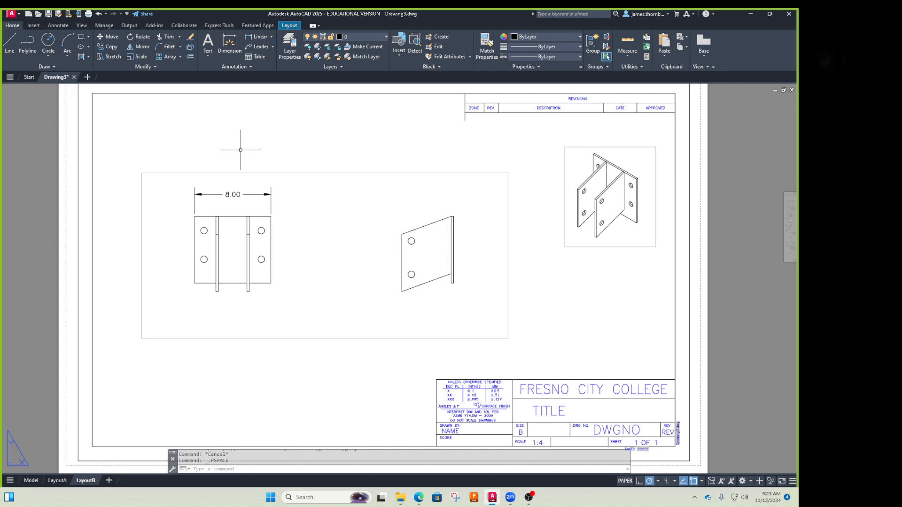
Delete the paper-space width dimension above the front view.
click(225, 194)
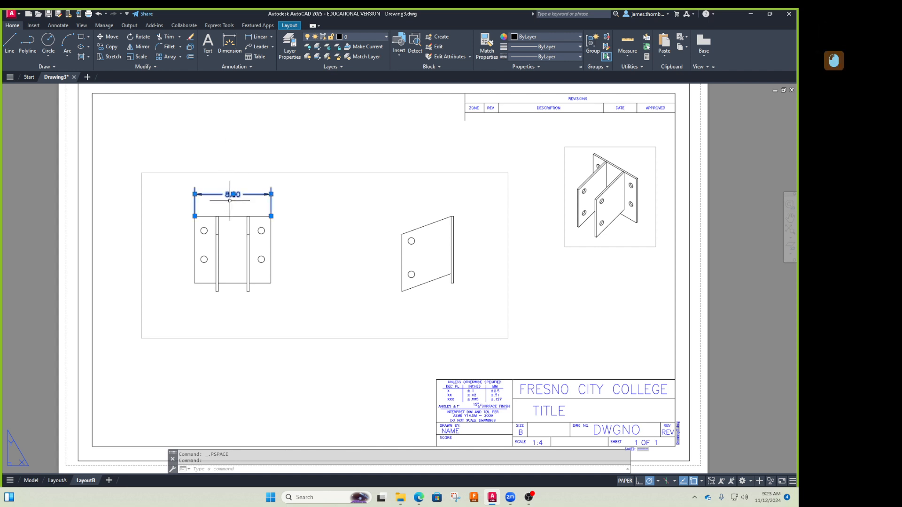
key(Delete)
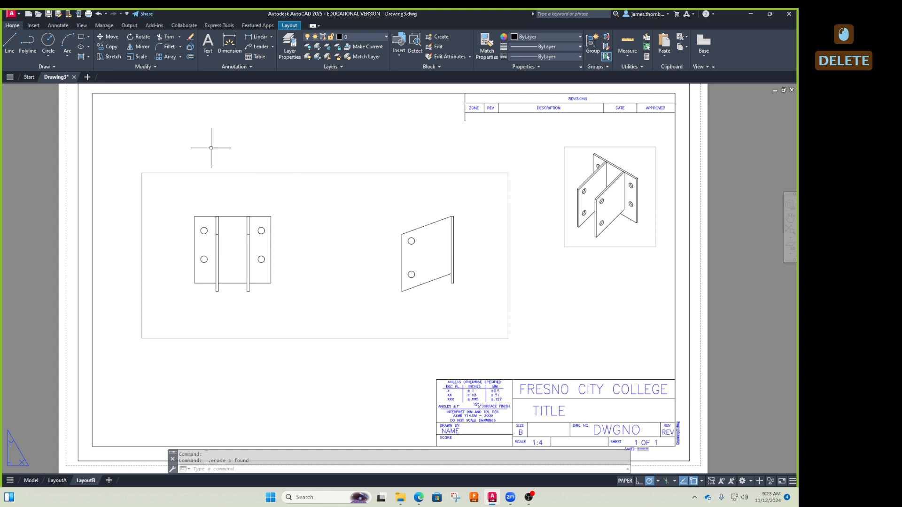
click(57, 27)
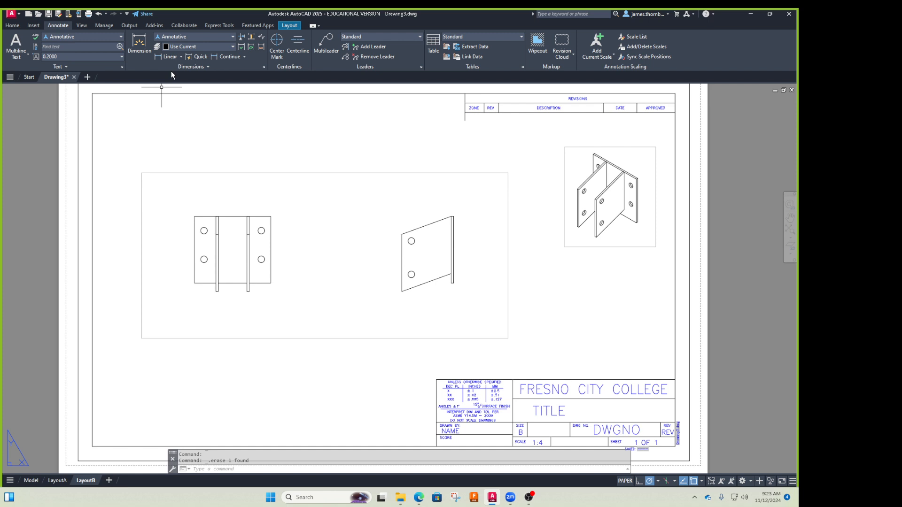
mouse_move(35, 485)
Activate model space in the front and side view viewport and make Dim the current layer.
double_click(367, 201)
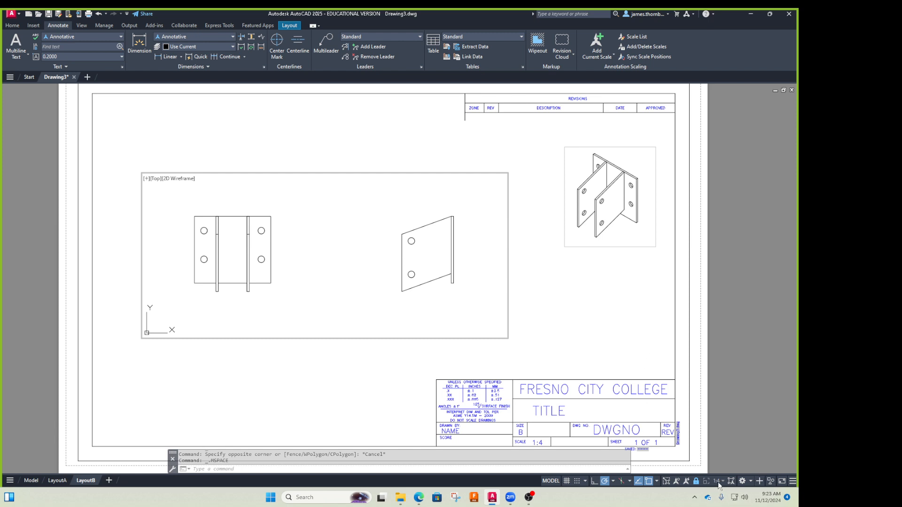
click(139, 43)
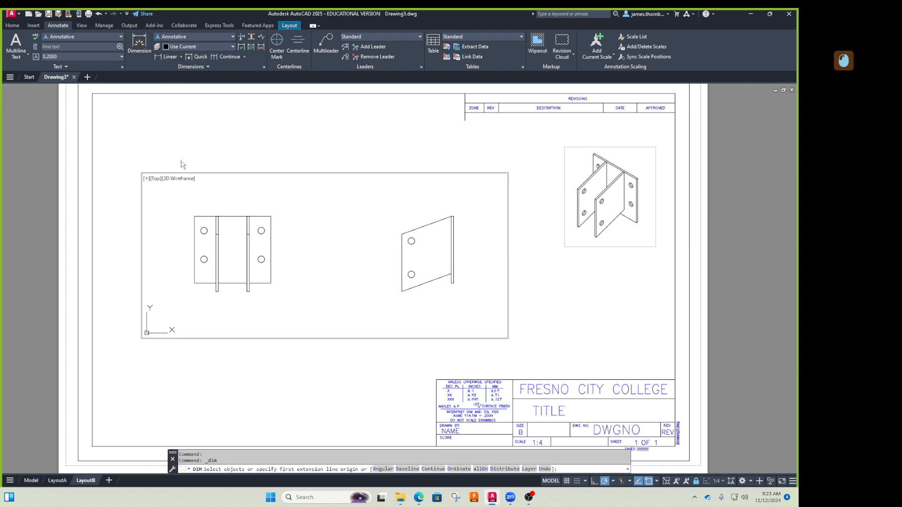
key(Escape)
click(12, 25)
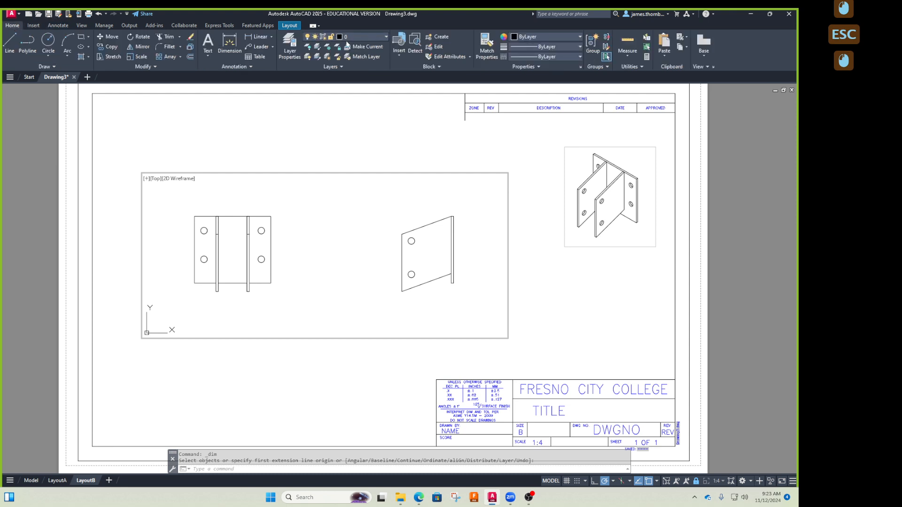
click(361, 36)
click(354, 88)
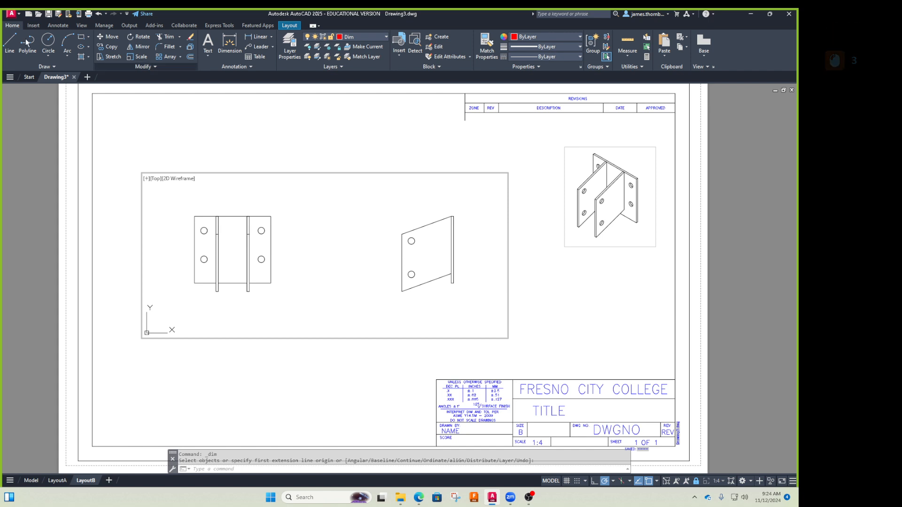
Dimension the front view's overall width through the viewport, placing the dimension line just above the view.
click(229, 42)
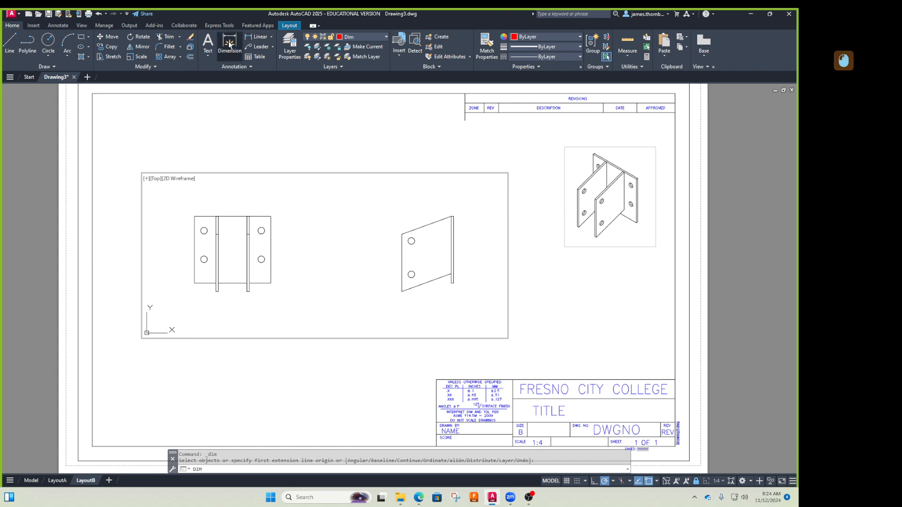
click(195, 216)
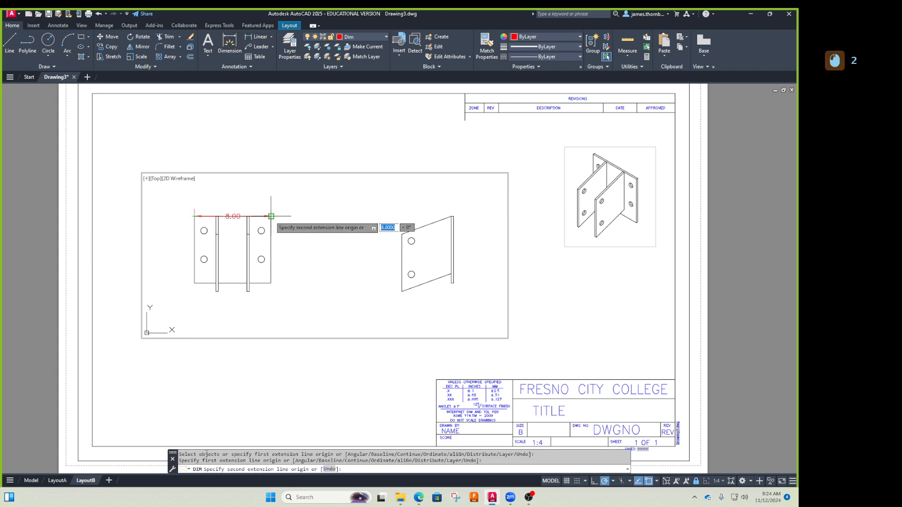
click(271, 217)
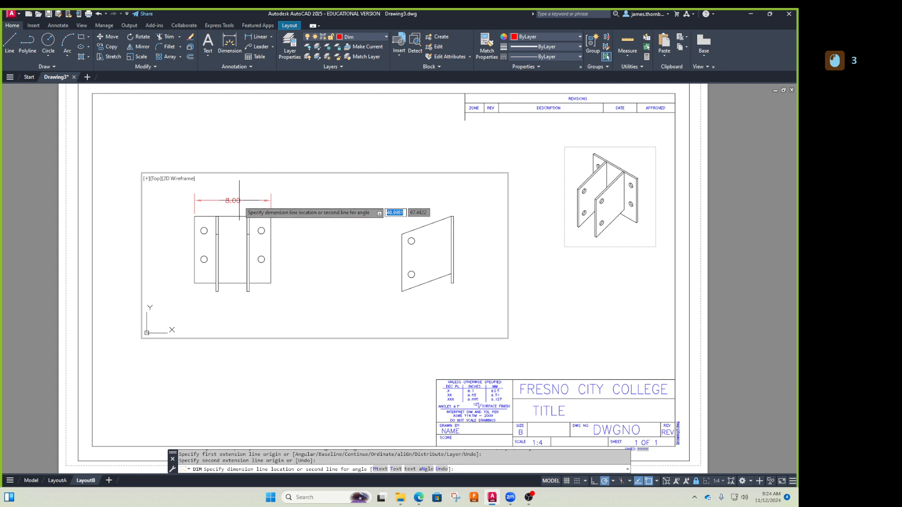
click(243, 201)
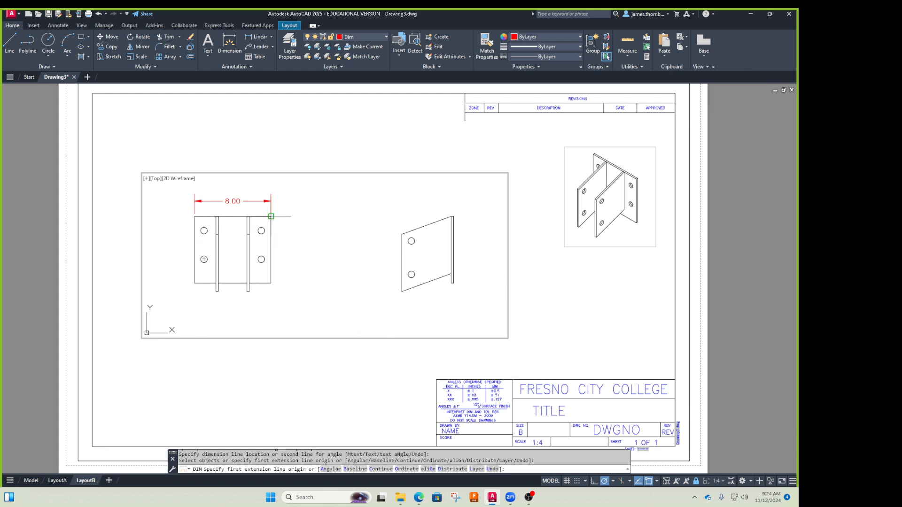
Dimension the horizontal distance from the front view's upper-right corner to the upper-right hole's center, in line with the overall width dimension.
click(270, 216)
click(261, 230)
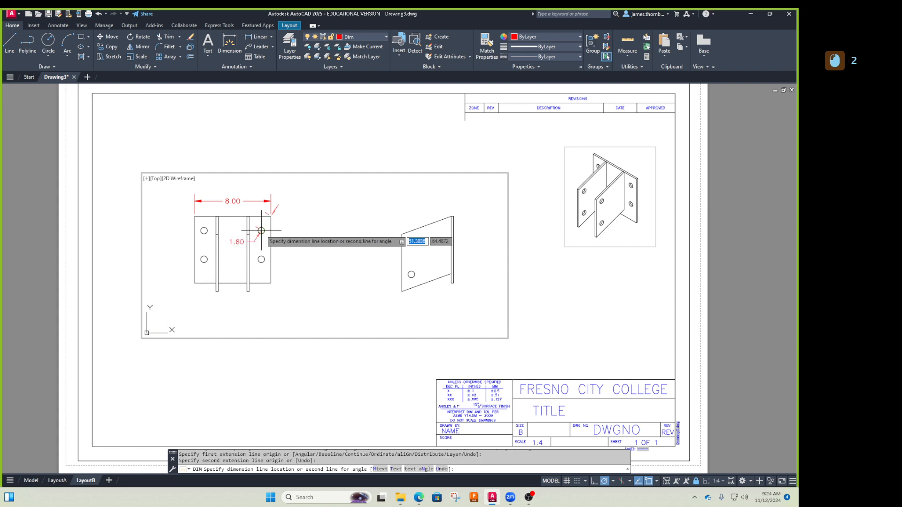
click(276, 202)
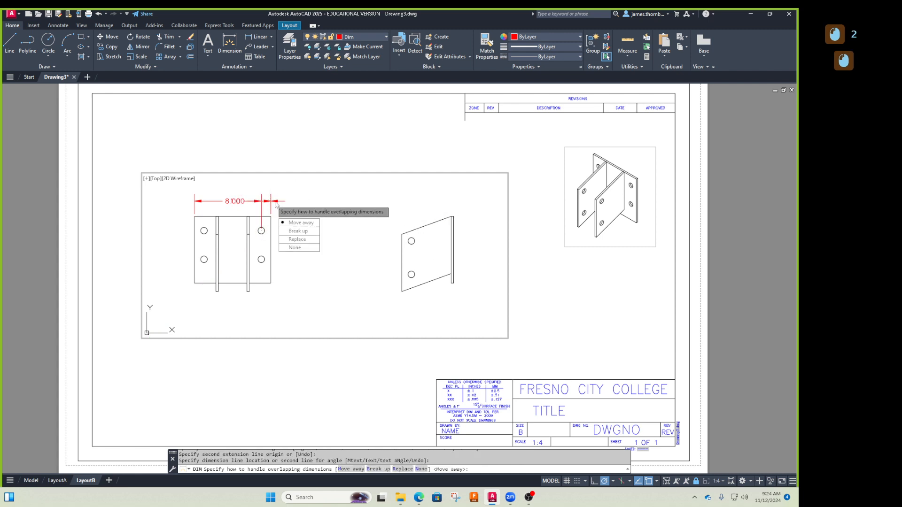
key(Escape)
key(Escape)
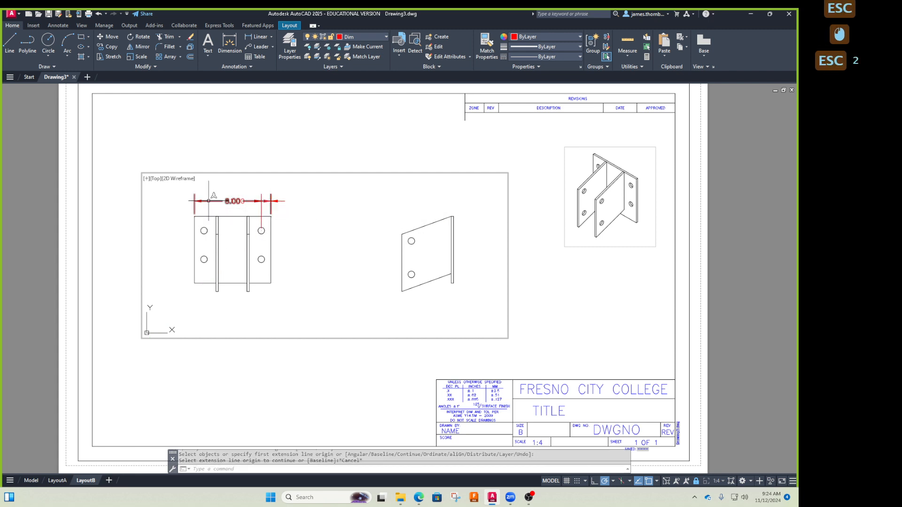
Move the front view's overall width dimension line up, clear of the hole offset dimension.
click(252, 200)
click(233, 201)
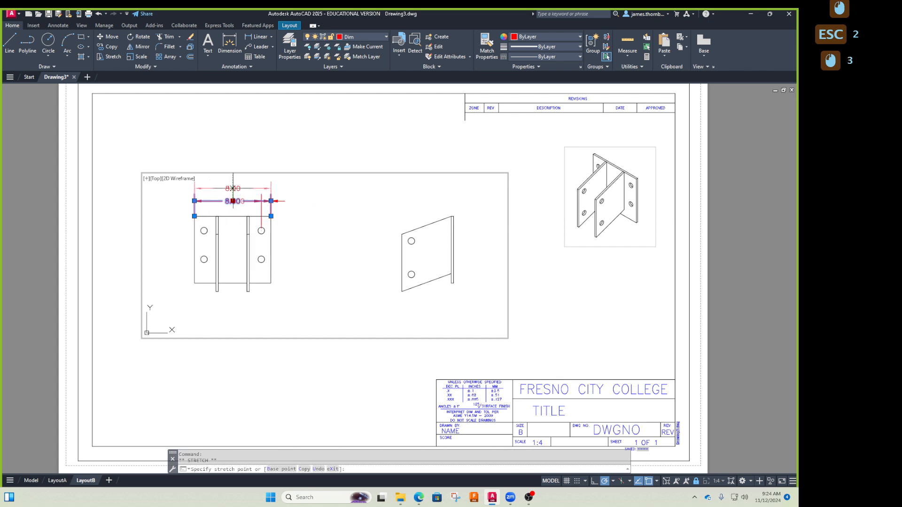
click(232, 189)
key(Escape)
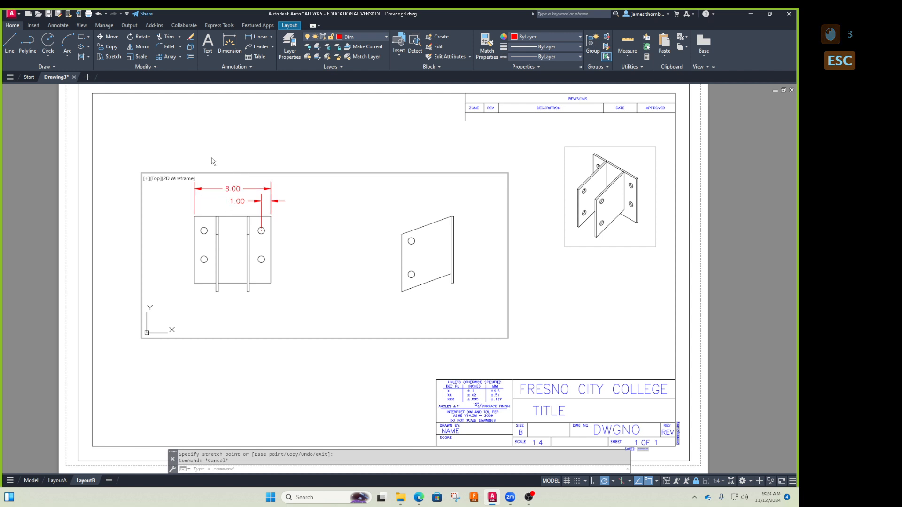
Return to paper space and enlarge the front and side viewport from near the sheet's upper-left border corner to the title block's right edge.
double_click(254, 156)
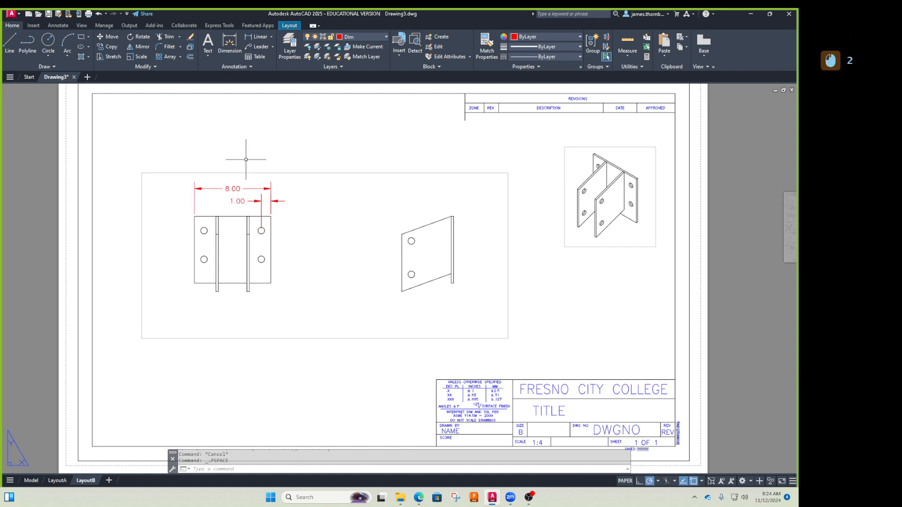
click(136, 172)
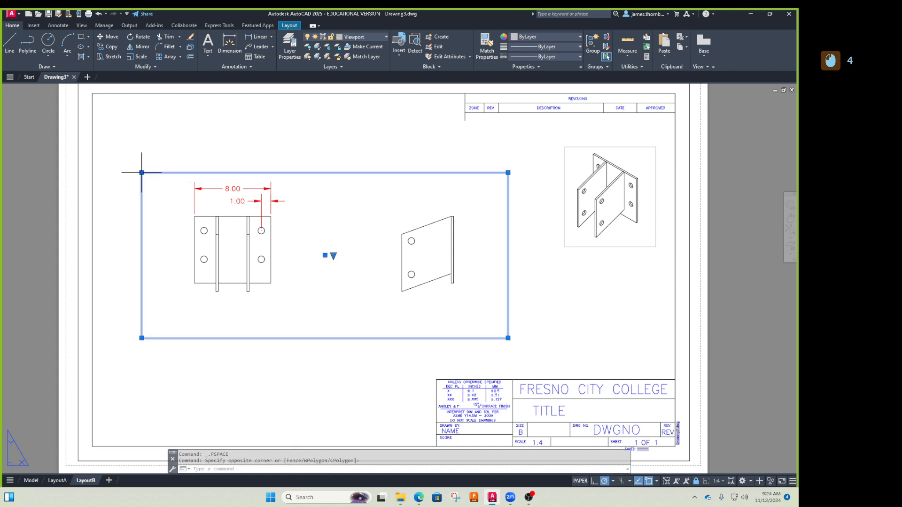
click(141, 172)
click(108, 115)
click(508, 337)
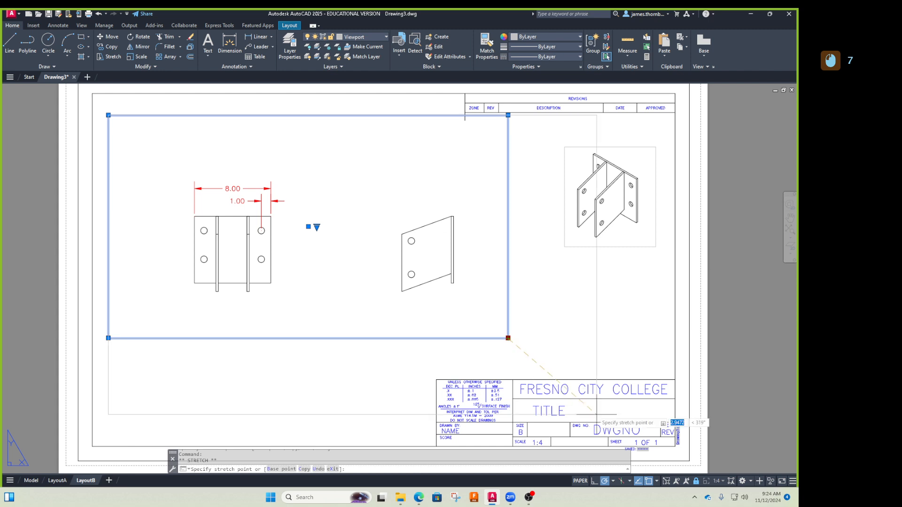
click(674, 422)
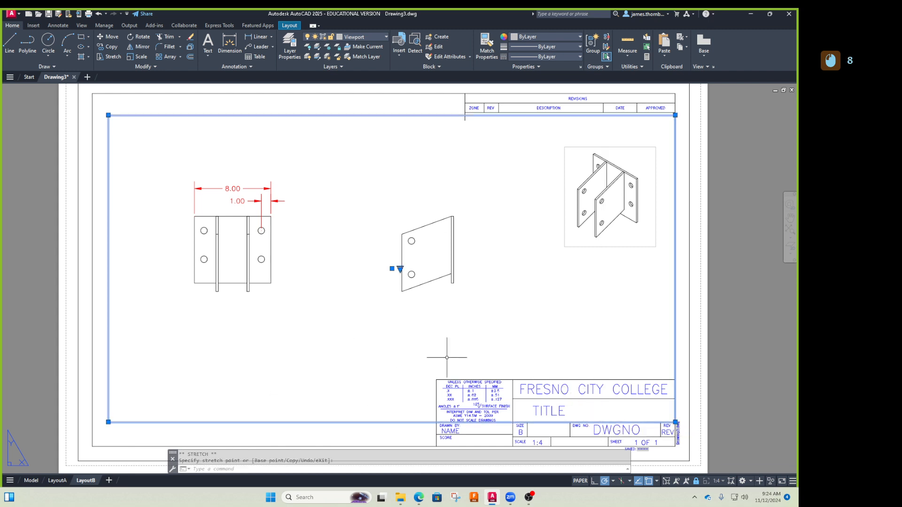
key(Escape)
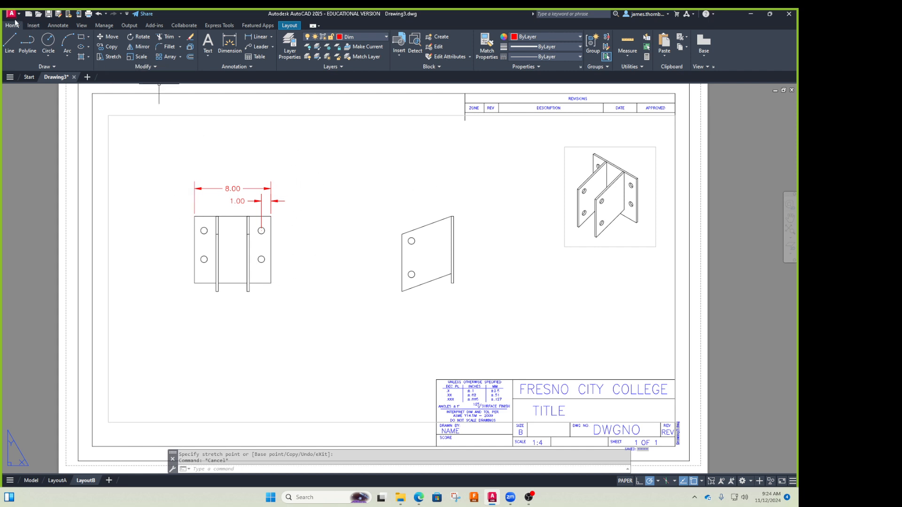
Try an arrow size of 0.1200 in the Annotative dimension style and undo the style change.
click(34, 26)
click(53, 26)
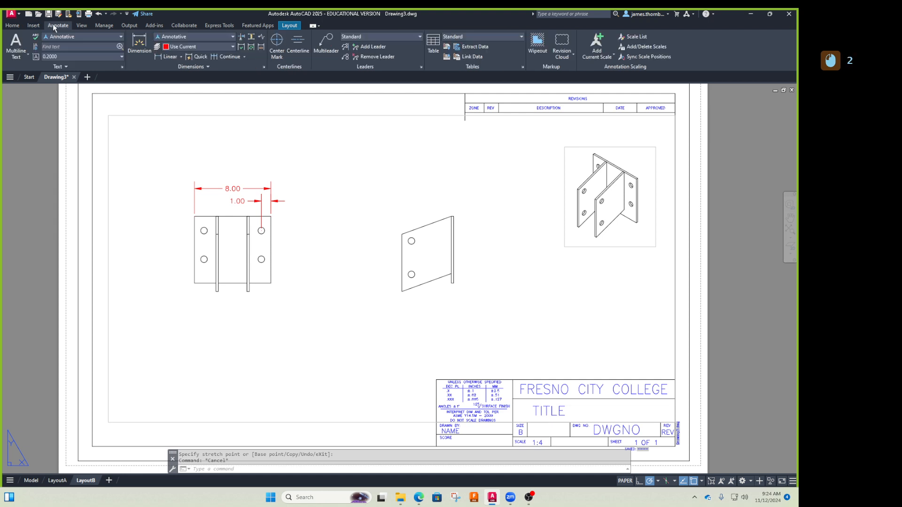
click(263, 68)
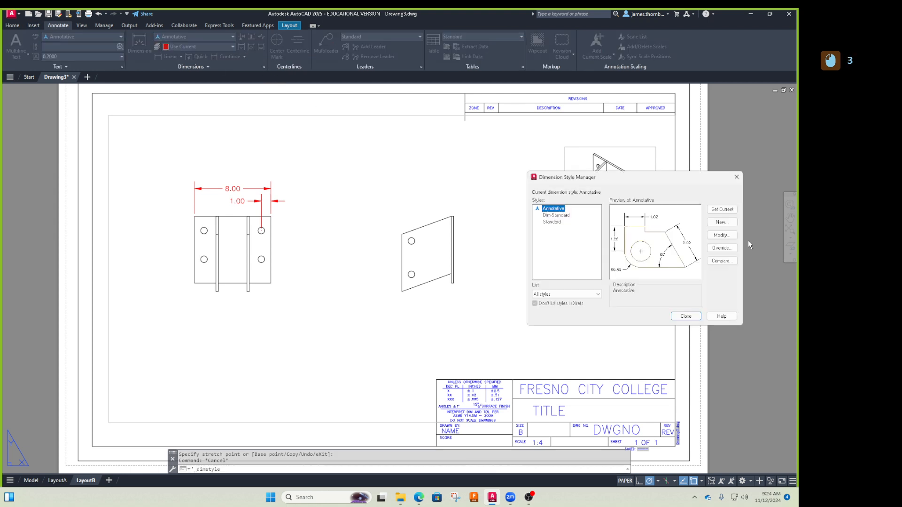
click(722, 234)
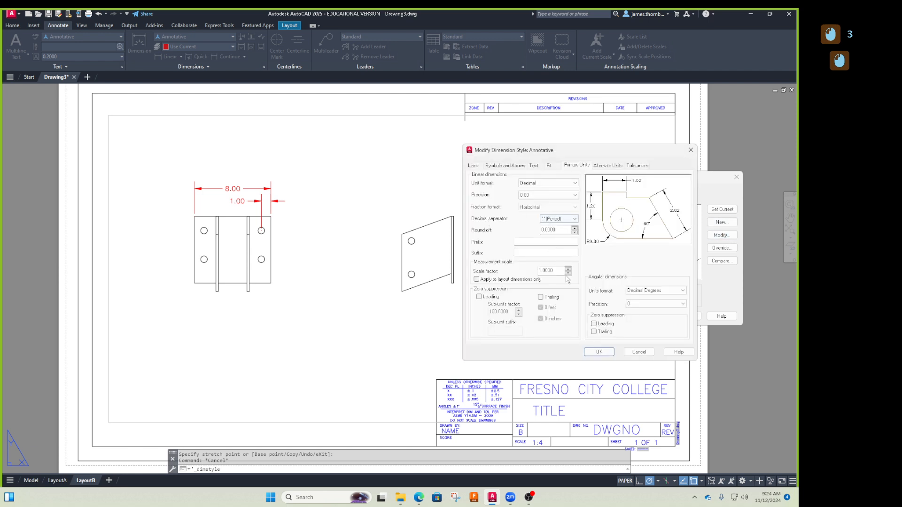
click(505, 165)
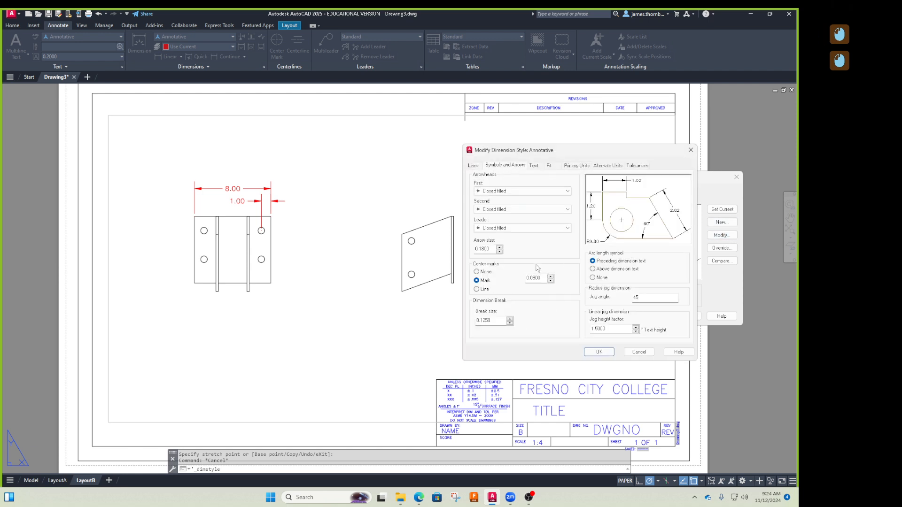
click(538, 168)
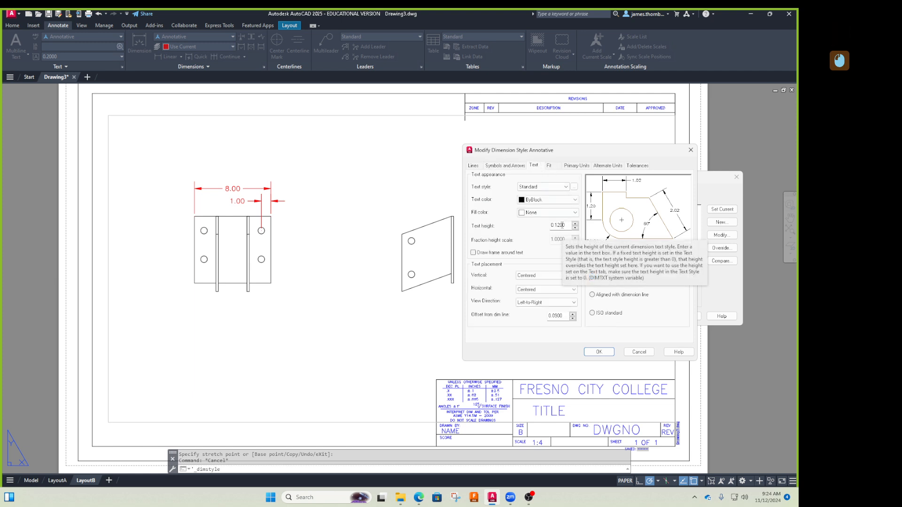
click(511, 166)
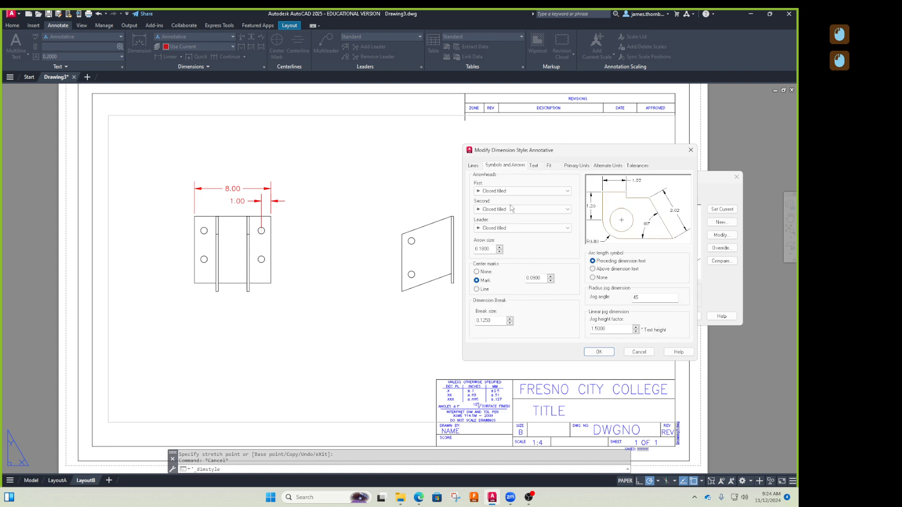
click(483, 249)
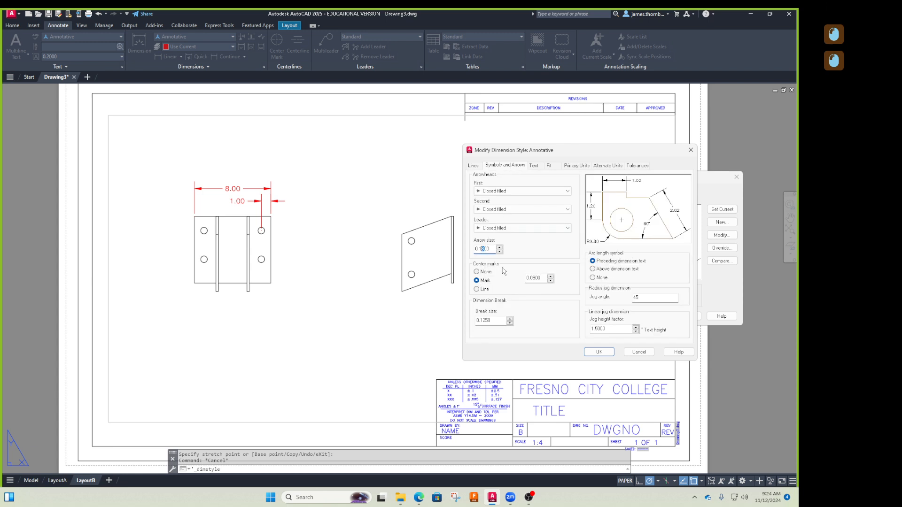
text(2)
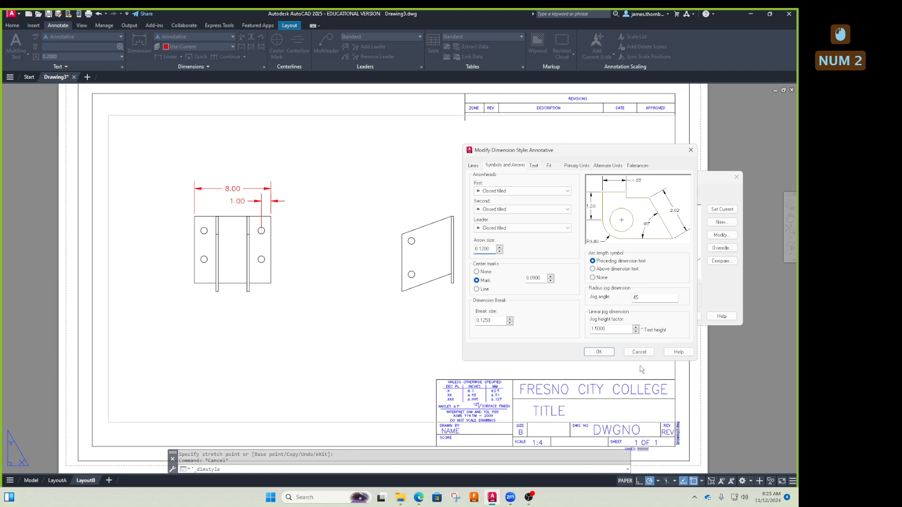
click(595, 353)
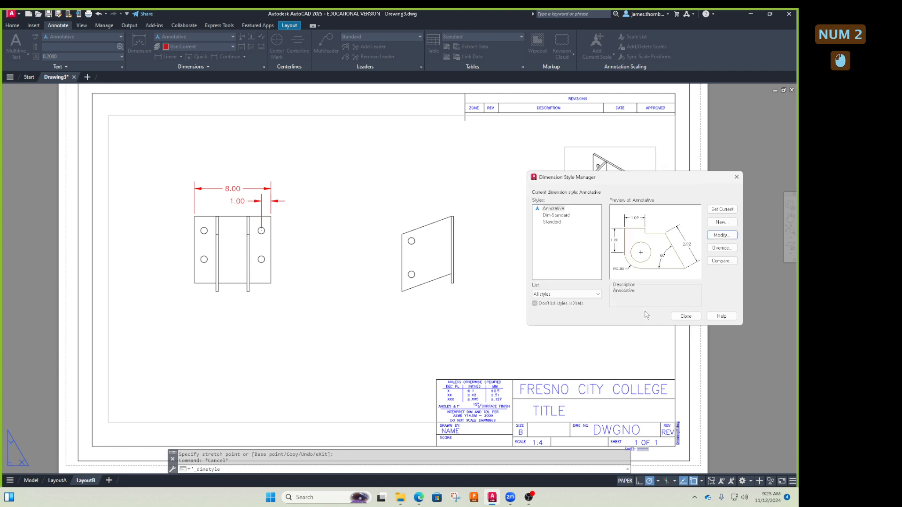
click(686, 317)
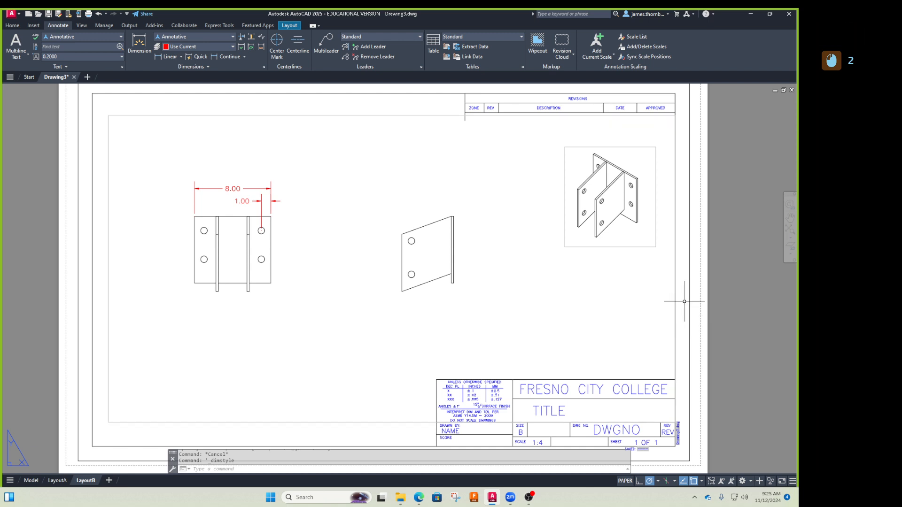
key(ctrl+z)
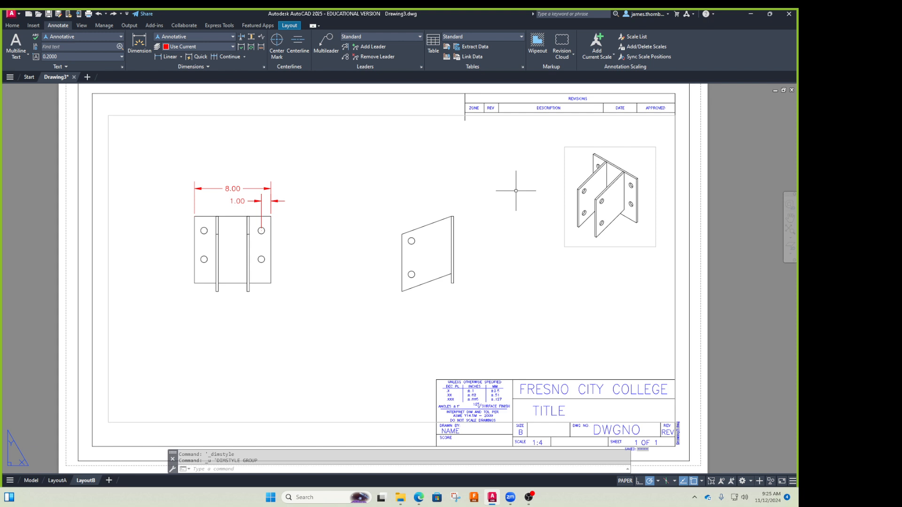
Suppress leading zeros for linear dimensions in the Annotative dimension style's primary units.
click(264, 67)
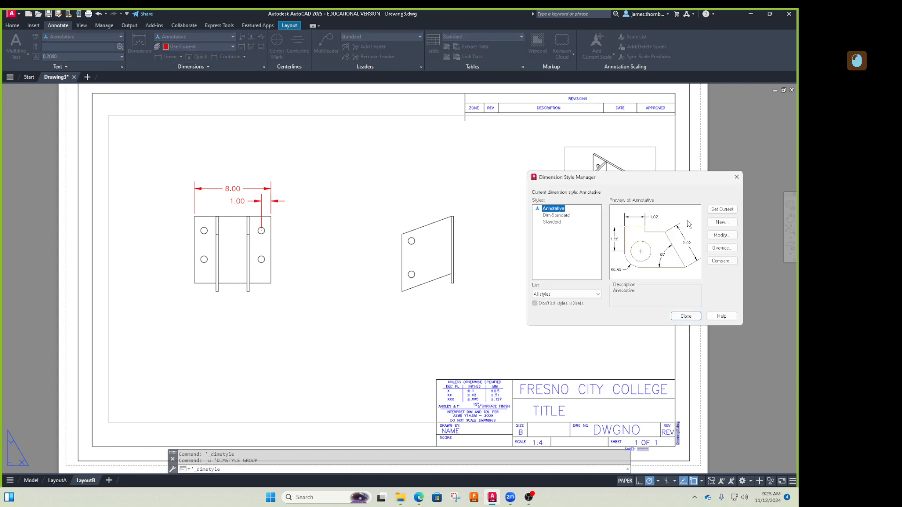
click(721, 235)
click(576, 165)
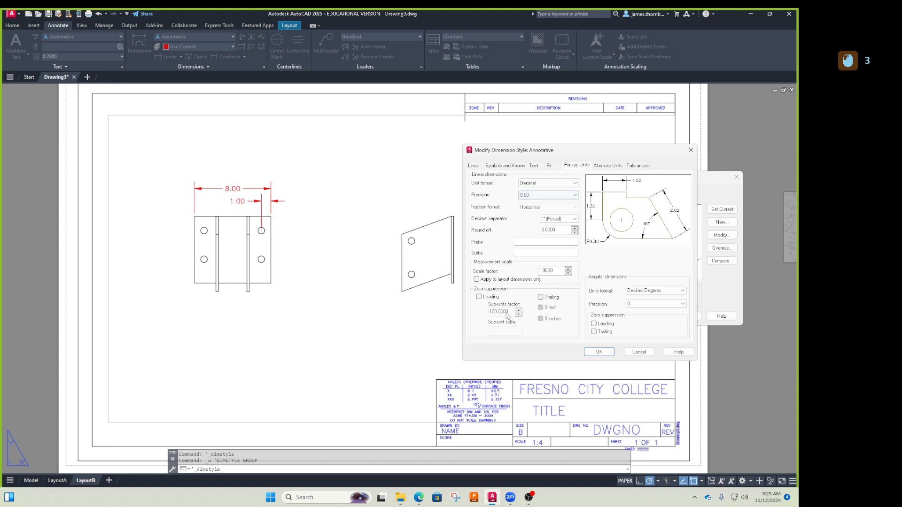
click(489, 297)
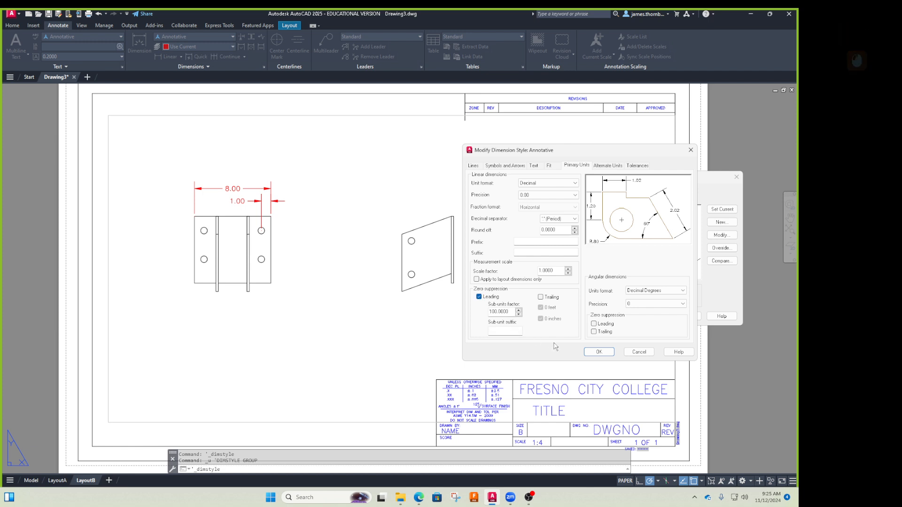
click(592, 352)
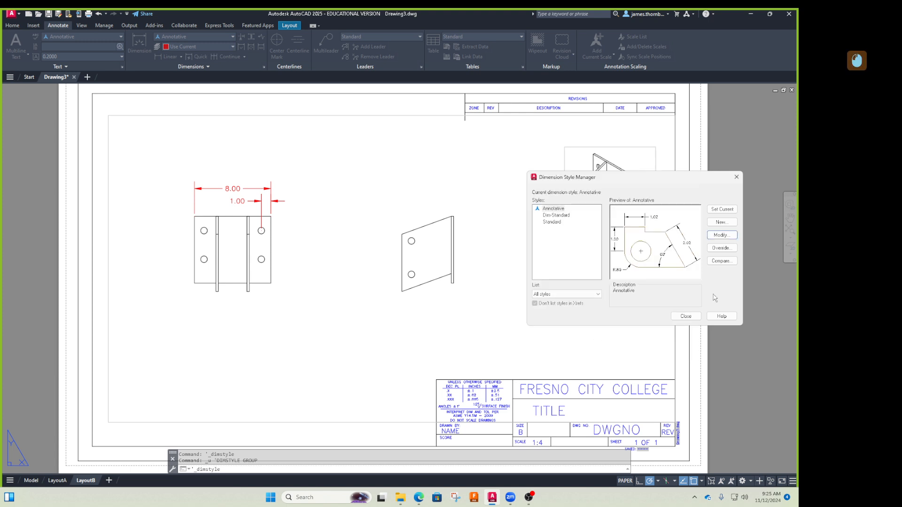
click(686, 317)
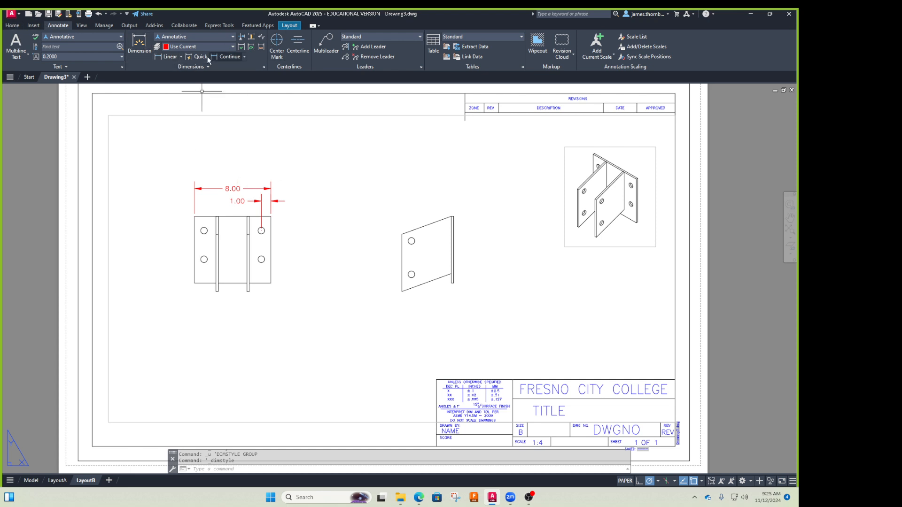
Activate the front and side viewport so its views can be dimensioned in model space.
click(12, 26)
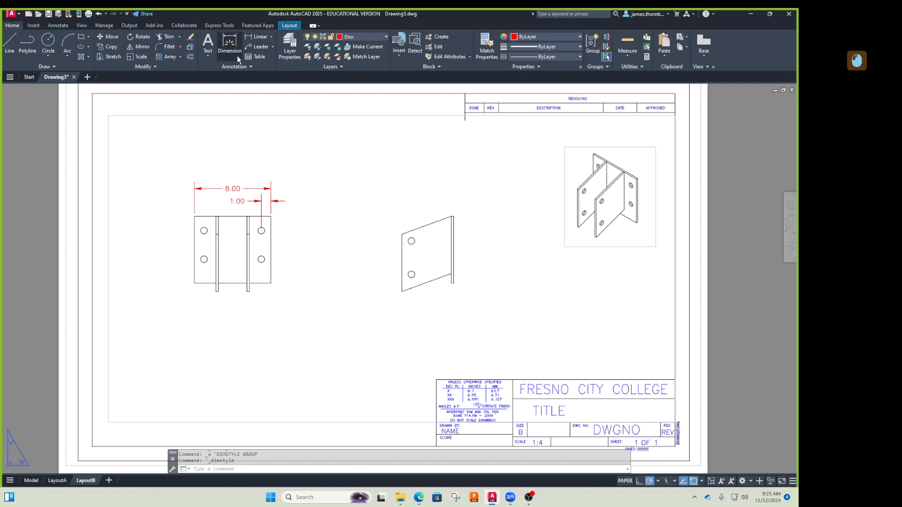
click(272, 38)
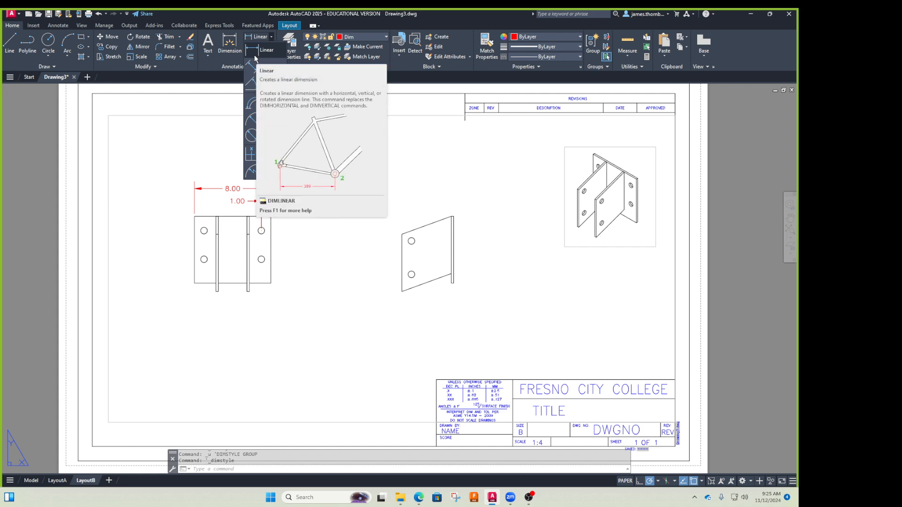
key(Escape)
click(230, 43)
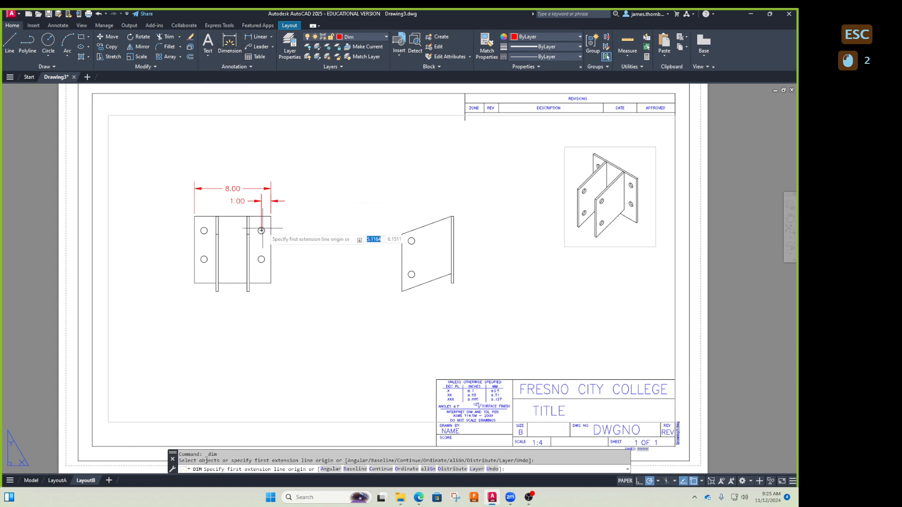
click(282, 239)
click(282, 237)
click(229, 43)
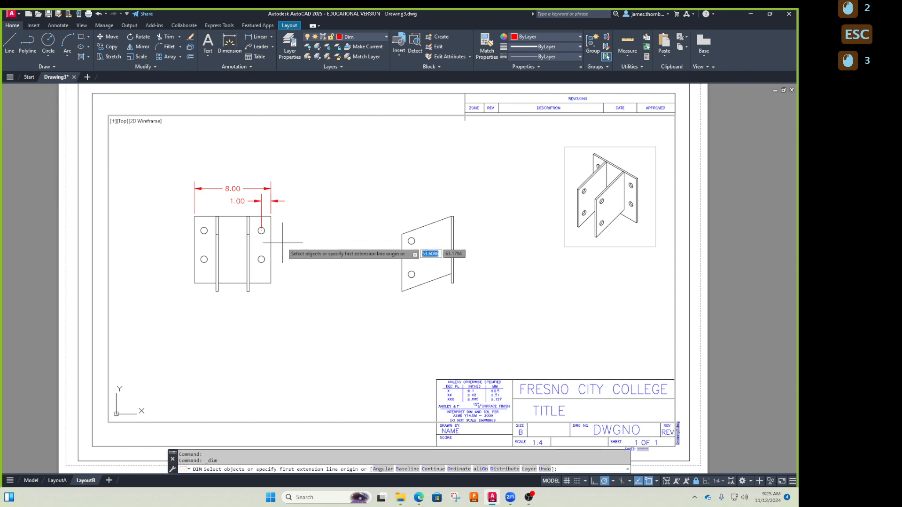
click(268, 242)
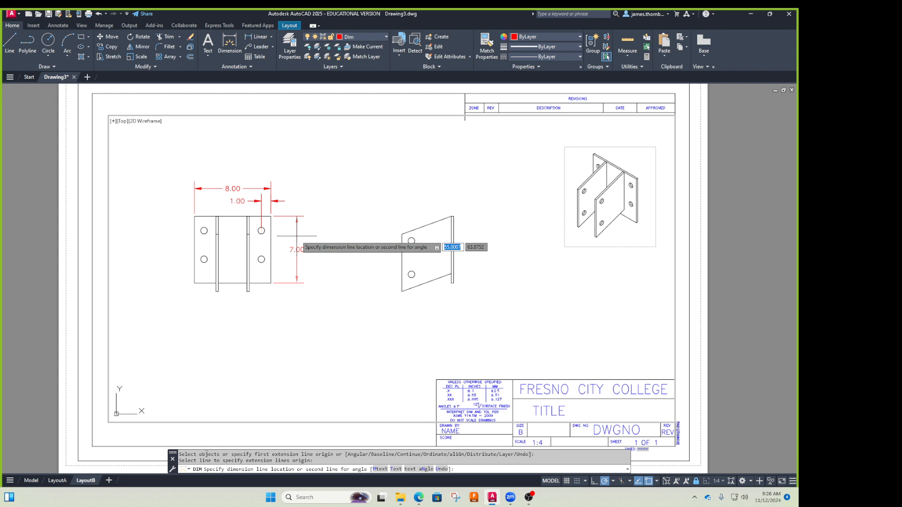
key(Escape)
key(Return)
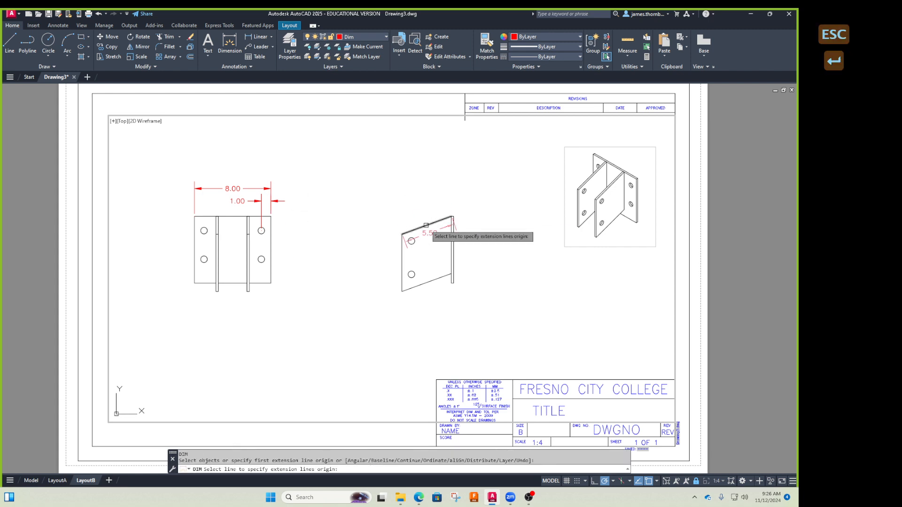
click(426, 225)
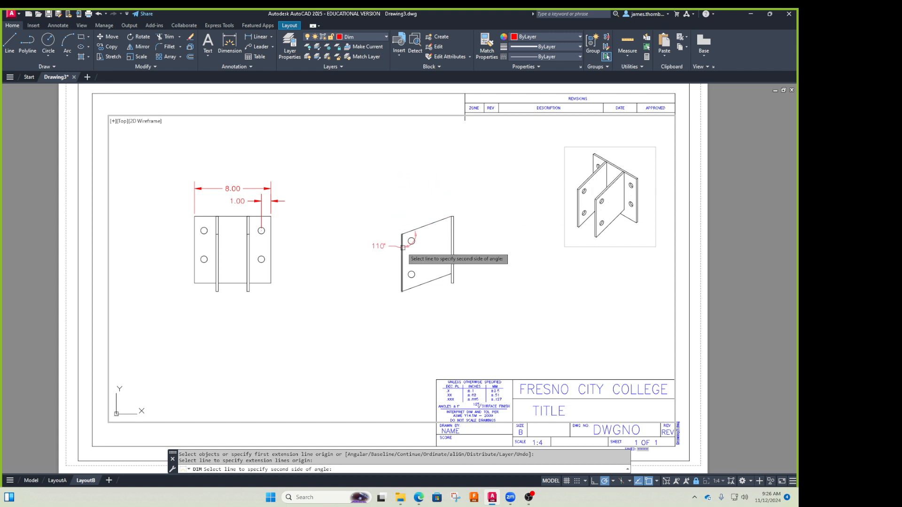
key(Escape)
key(Return)
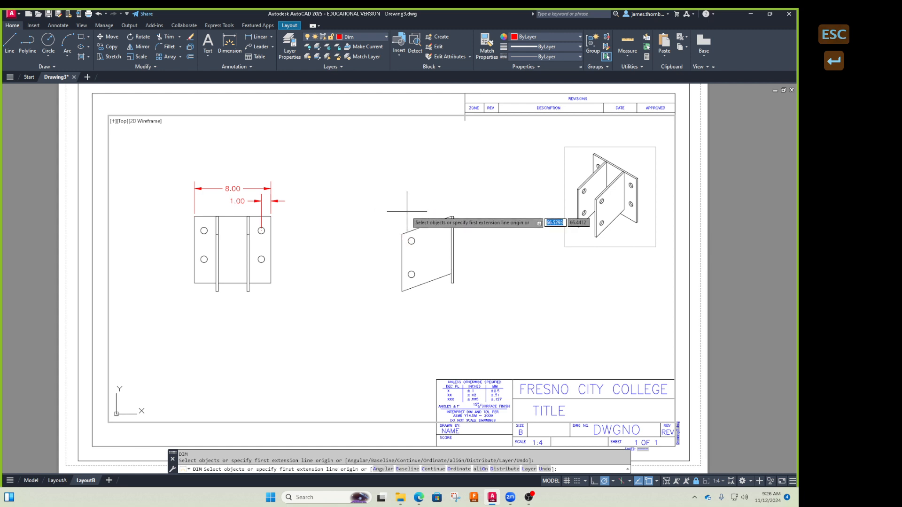
click(259, 229)
key(Escape)
Add a diameter dimension to the front view's upper-right hole, placed outside the plate's upper-right corner, and open its text for editing.
click(230, 46)
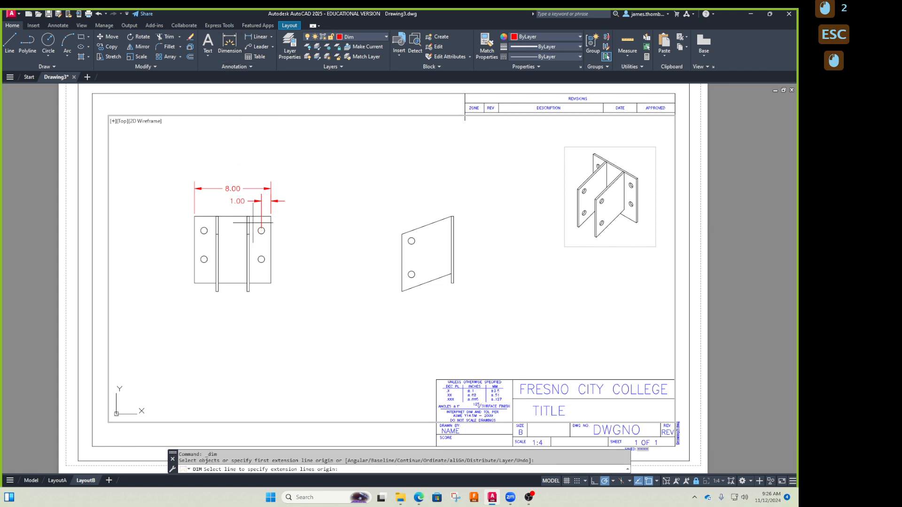
scroll(261, 230, up, 4)
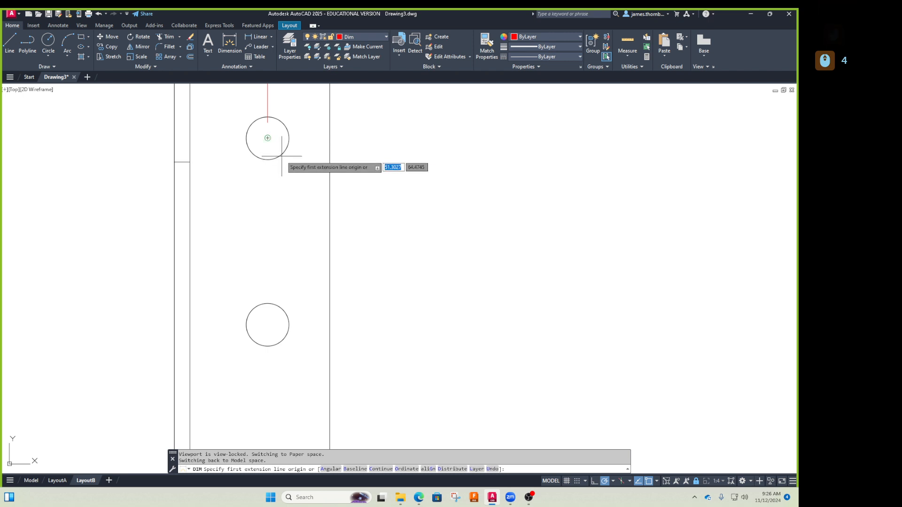
click(271, 37)
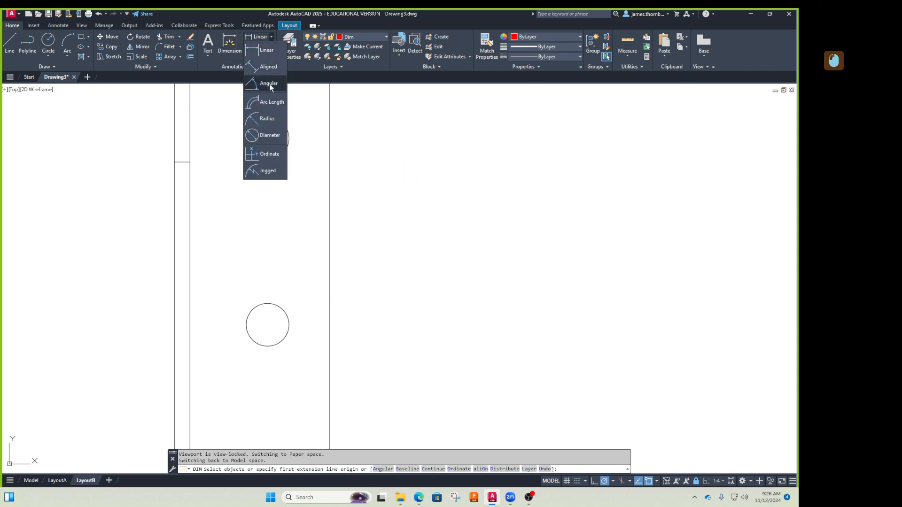
click(265, 135)
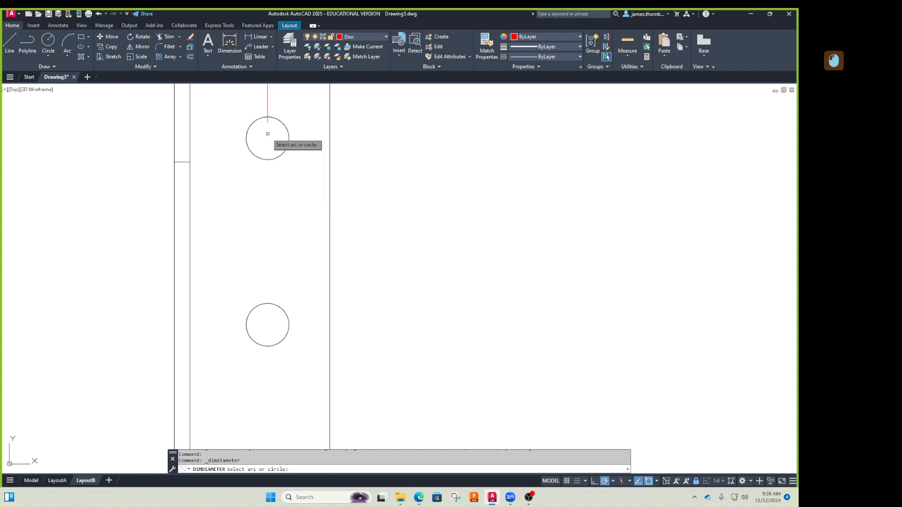
click(287, 137)
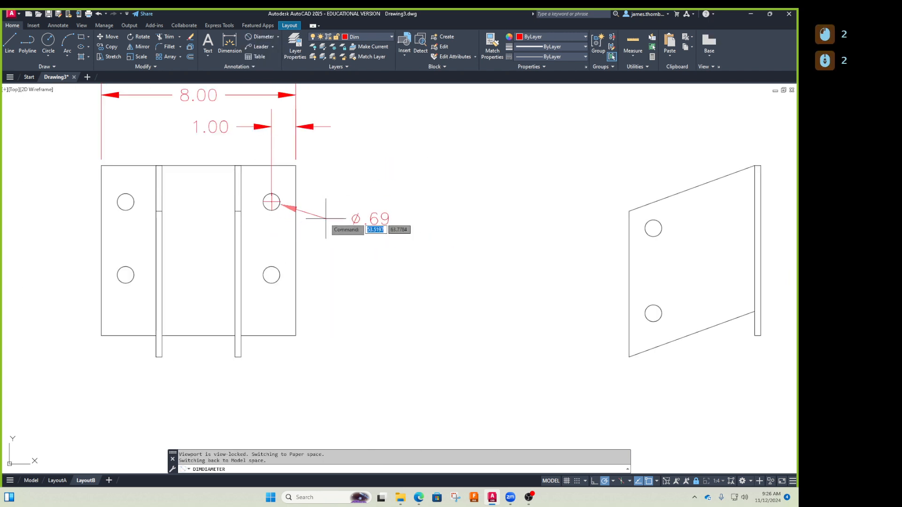
click(374, 137)
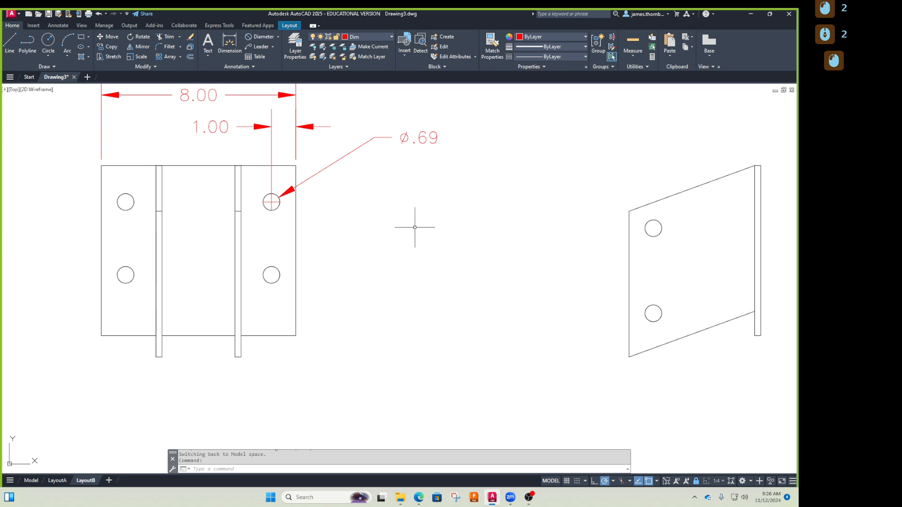
key(Escape)
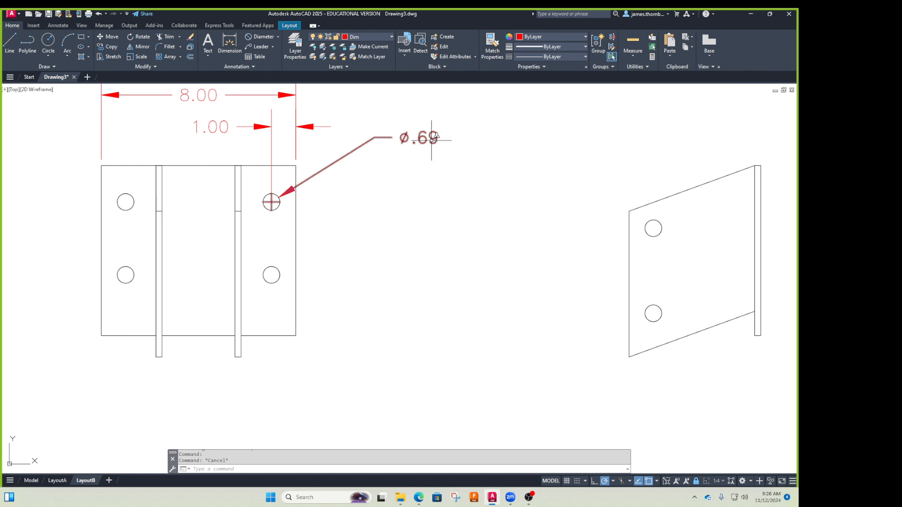
double_click(277, 198)
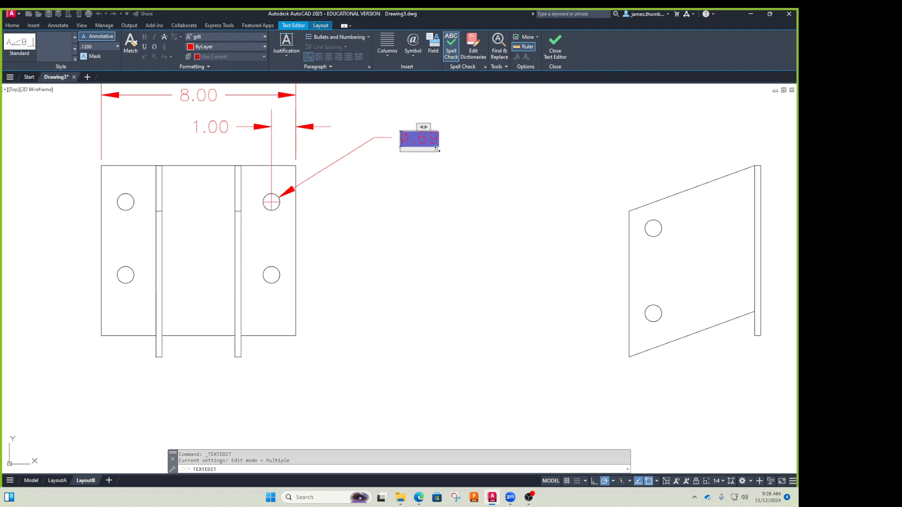
Try the letters cnfgj in front of the diameter value in the dimension text and remove them.
text(cn)
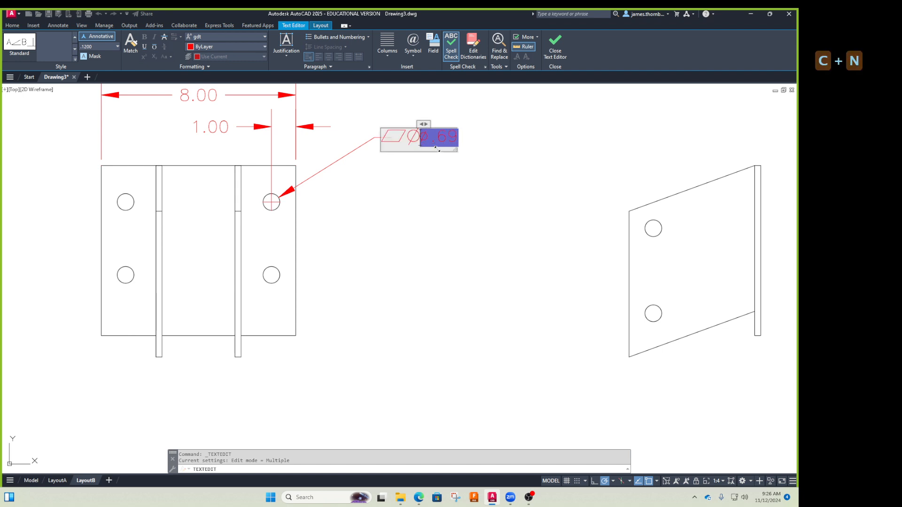
text(fgj)
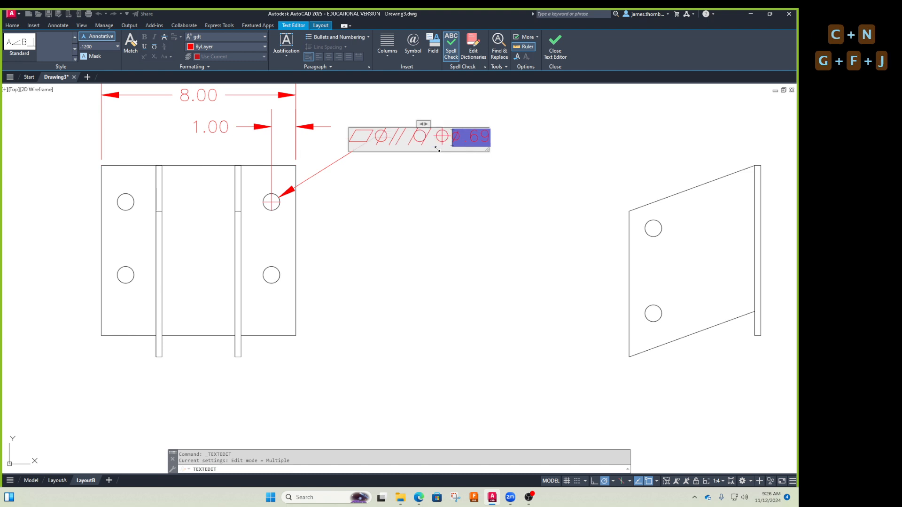
key(BackSpace)
key(BackSpace)
key(BackSpace)
key(BackSpace)
key(BackSpace)
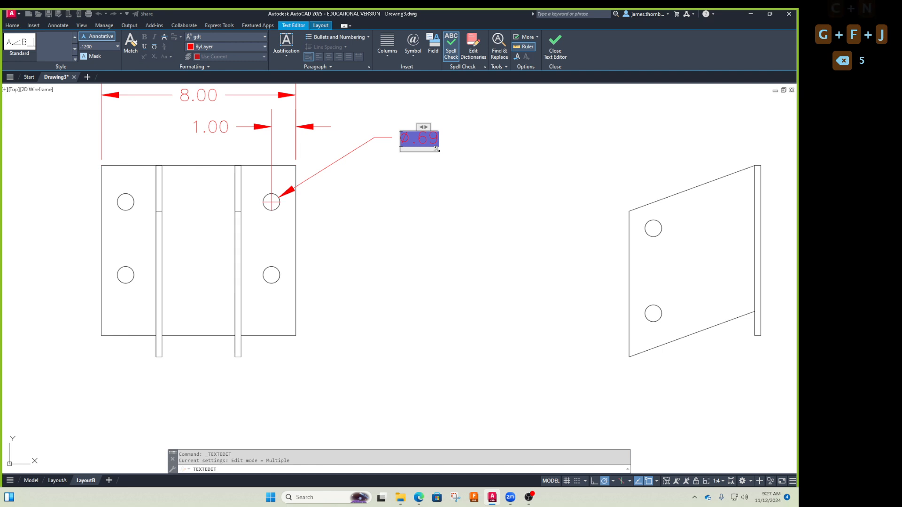
key(Right)
key(Right)
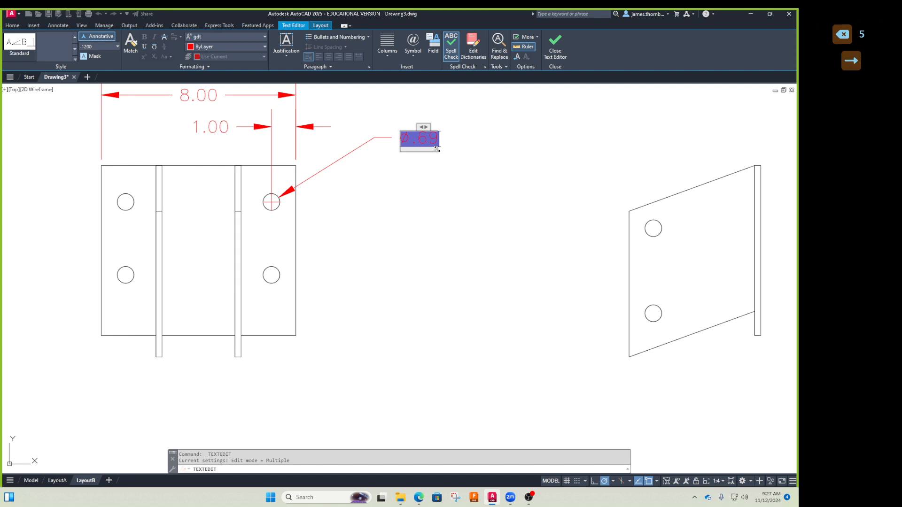
key(Left)
key(Left)
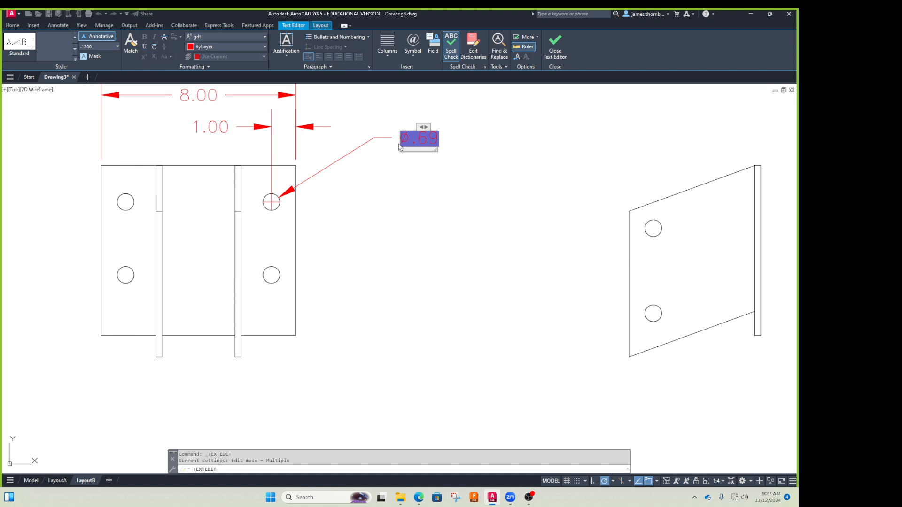
Replace the diameter value with the test text yfghfgh followed by FGDGDFG in capitals.
key(Left)
key(Delete)
text(yfghfgh)
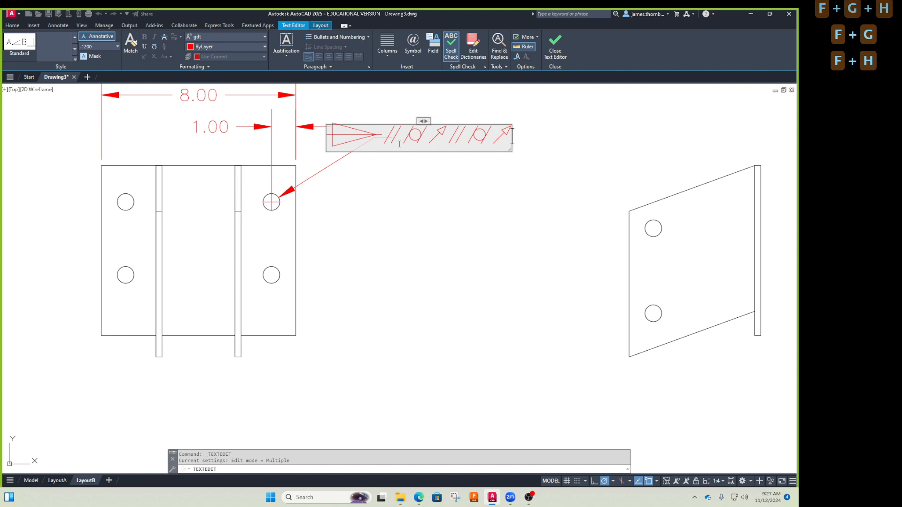
key(Caps_Lock)
text(FGDGDFG)
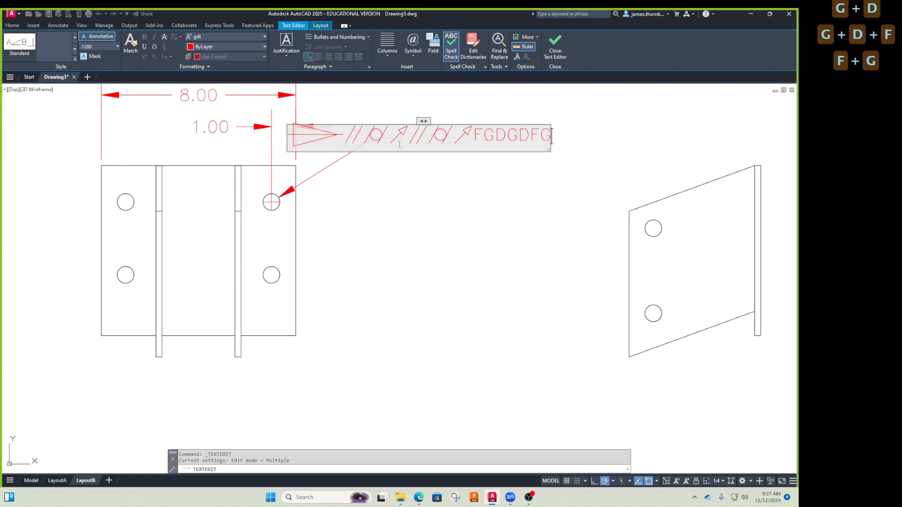
Clear the test characters from the diameter dimension's text and enter DFGFDG instead.
key(BackSpace)
key(BackSpace)
key(BackSpace)
key(BackSpace)
key(BackSpace)
key(BackSpace)
key(BackSpace)
key(BackSpace)
key(BackSpace)
key(BackSpace)
key(BackSpace)
key(BackSpace)
key(BackSpace)
key(BackSpace)
key(BackSpace)
key(BackSpace)
key(BackSpace)
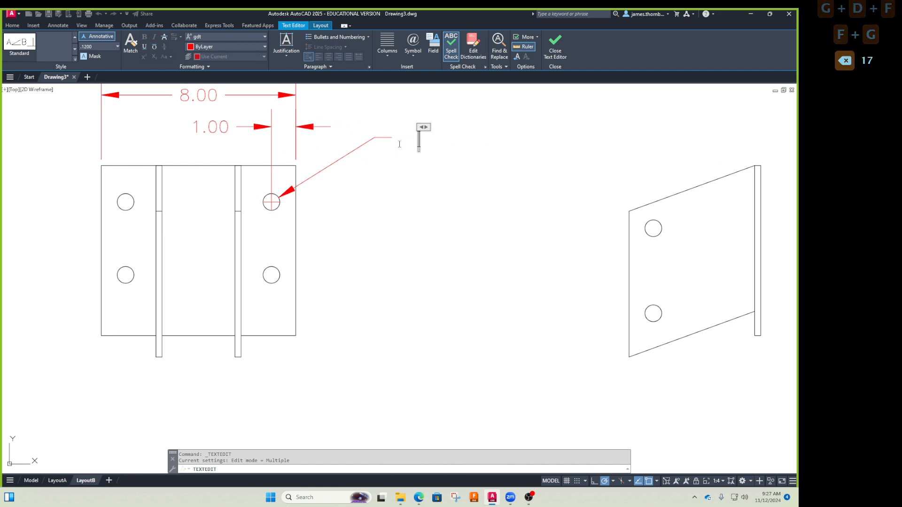
text(DFGFDG)
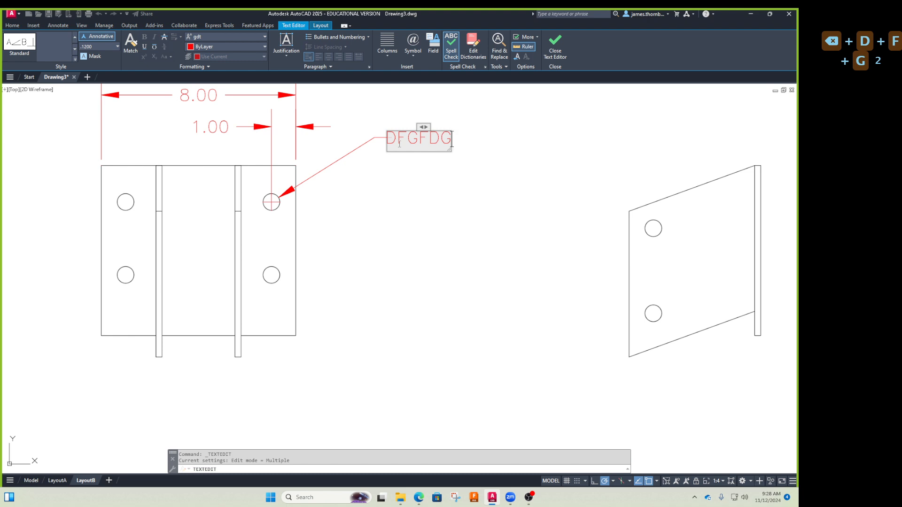
Restore the associative measured value after DFGFDG in the dimension text with the <> code and return to the start of the text.
key(BackSpace)
text(<)
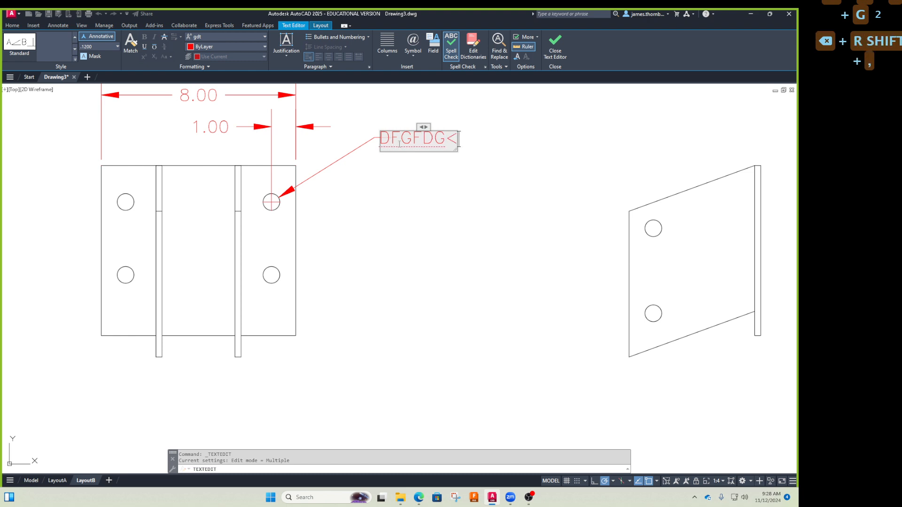
text(>)
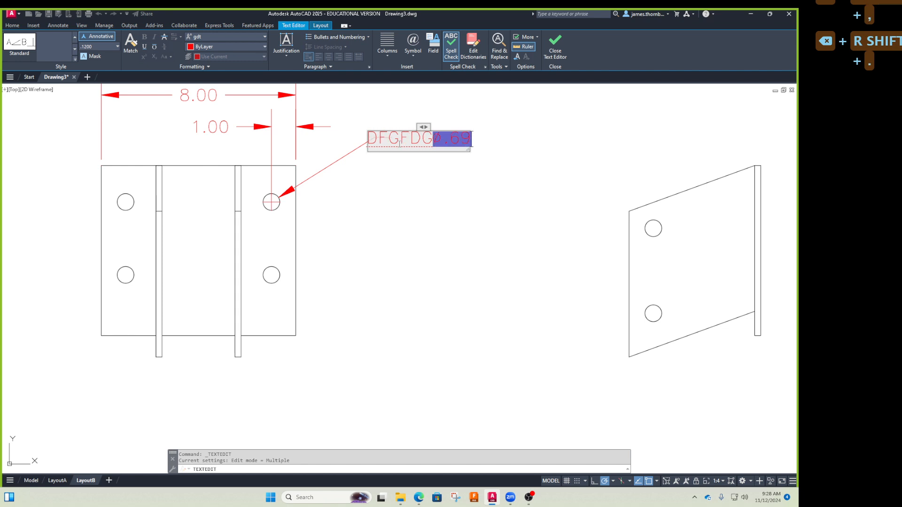
key(BackSpace)
text(<)
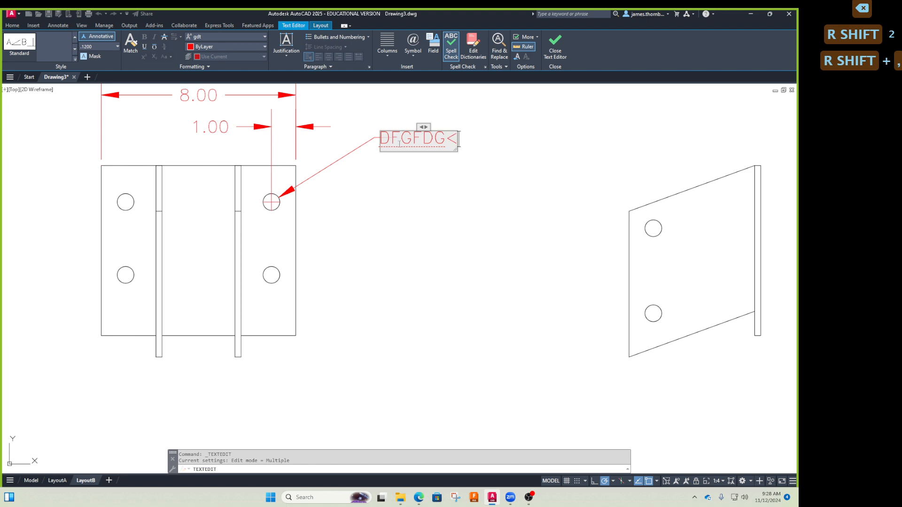
text(>)
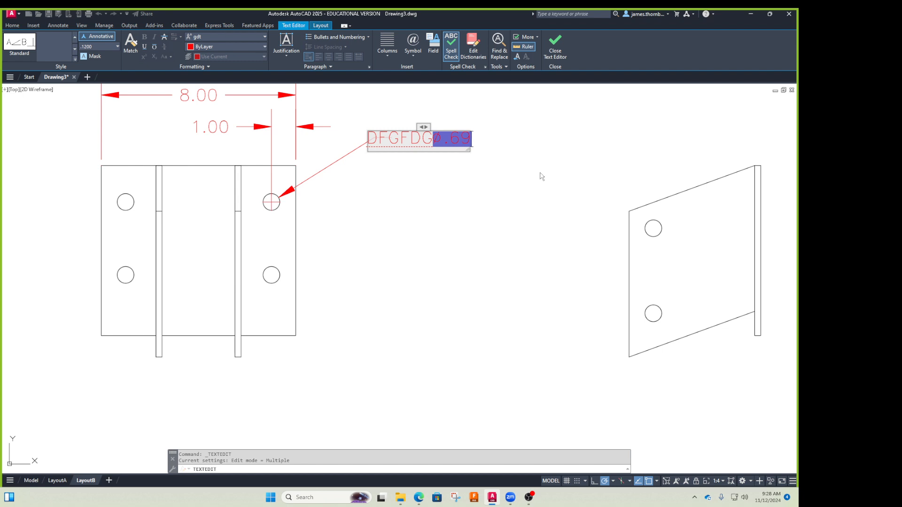
key(Home)
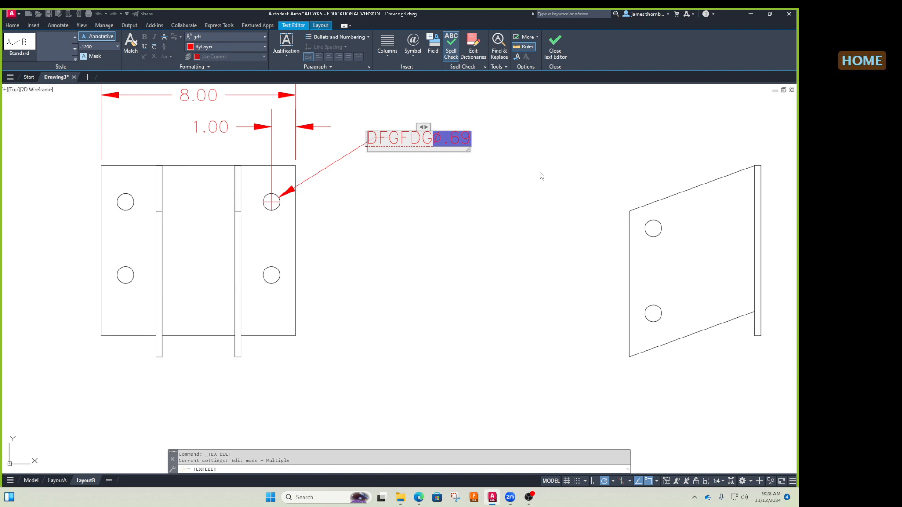
Replace the DFGFDG prefix in the hole diameter callout with 4X and a space, then finish the text edit.
key(BackSpace)
key(BackSpace)
key(Delete)
key(Delete)
key(Delete)
key(Delete)
key(Delete)
key(Delete)
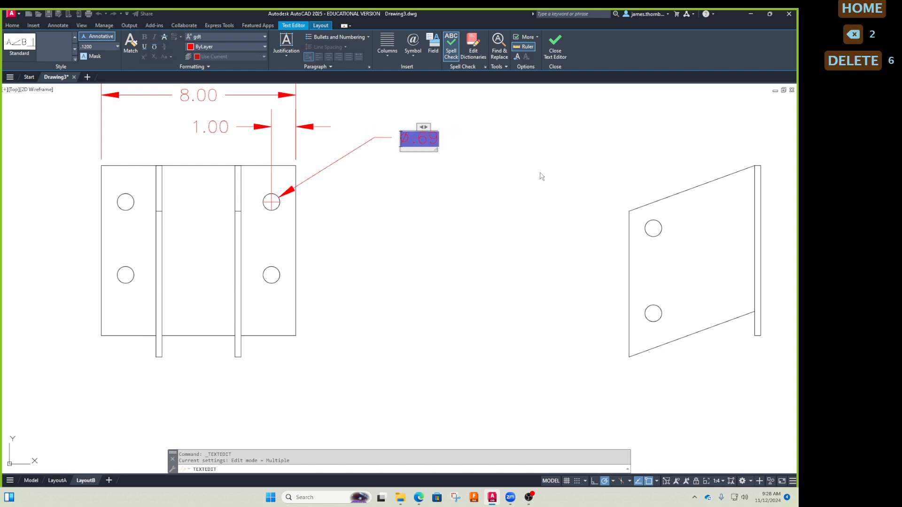
text(4X)
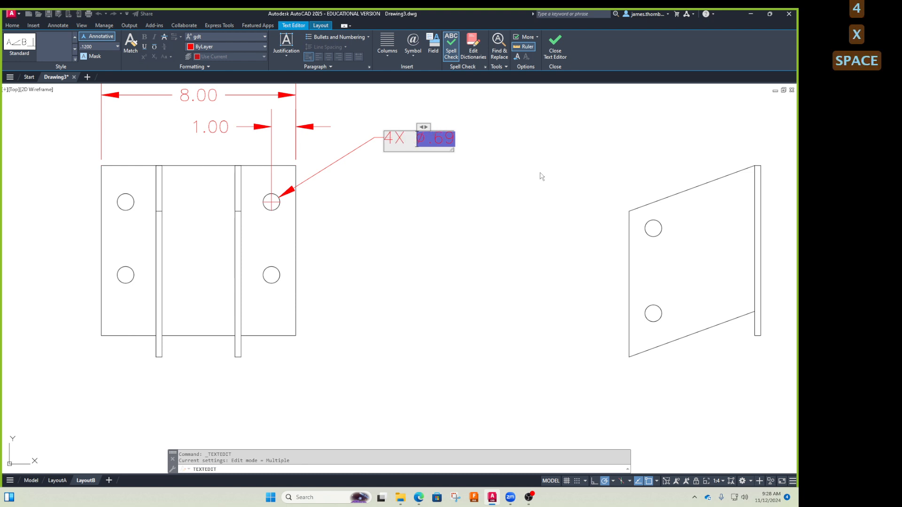
click(493, 199)
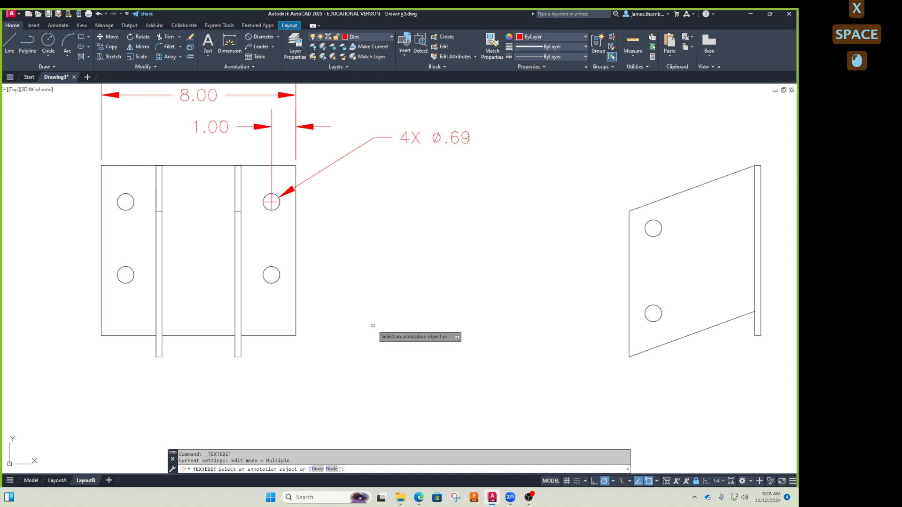
key(Escape)
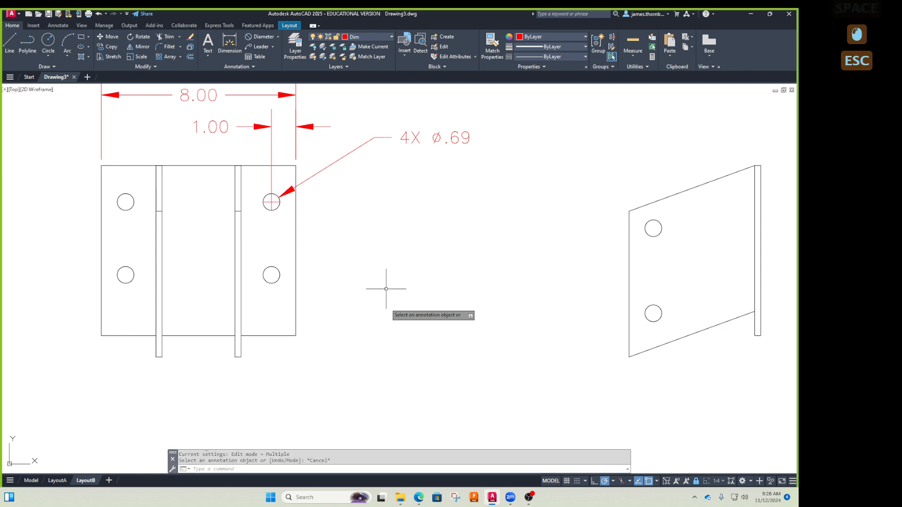
Move the 4X hole diameter callout's text below and to the right of the front view's upper-right hole.
click(412, 139)
click(416, 151)
click(436, 137)
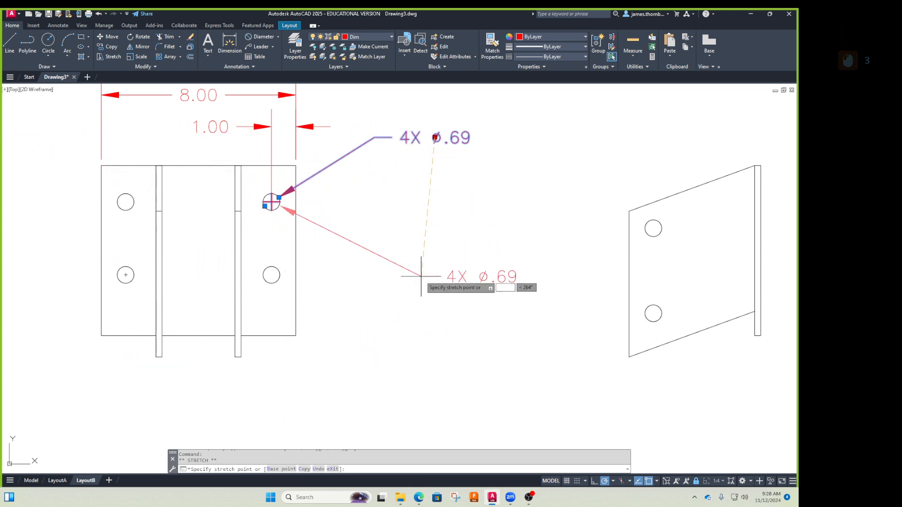
click(394, 290)
key(Escape)
key(Escape)
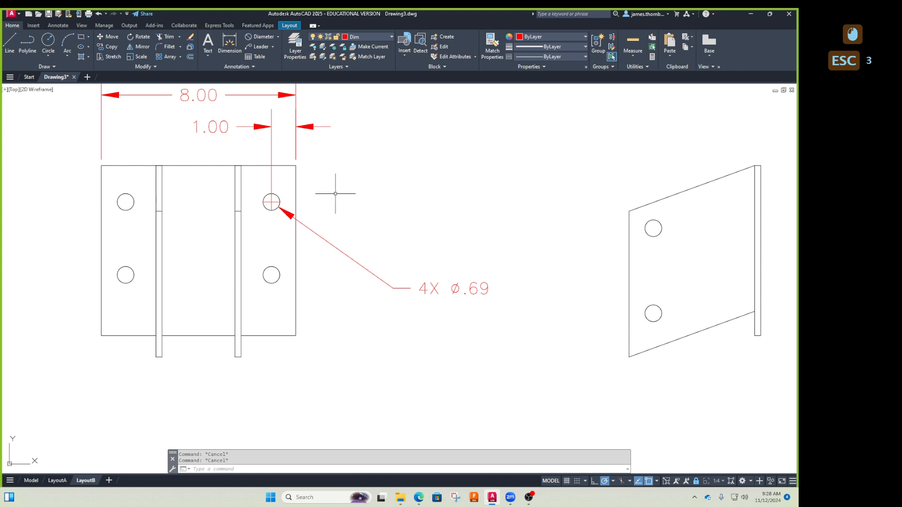
Delete the overall 8.00 width dimension above the front view.
click(55, 26)
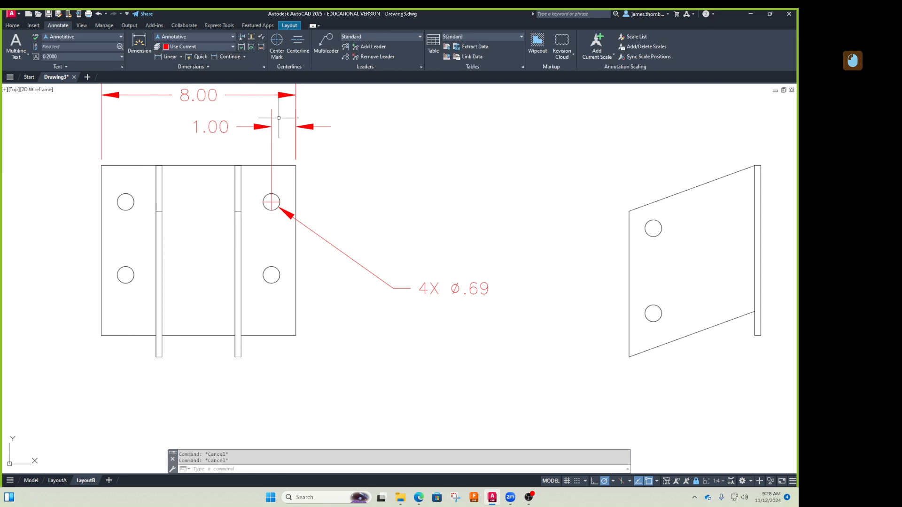
middle_drag(320, 132, 344, 217)
key(Escape)
click(310, 169)
click(296, 193)
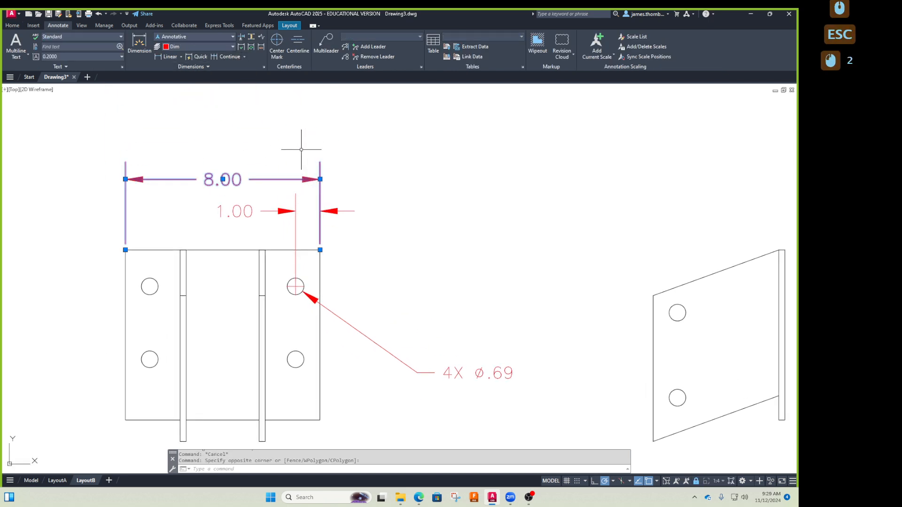
key(Delete)
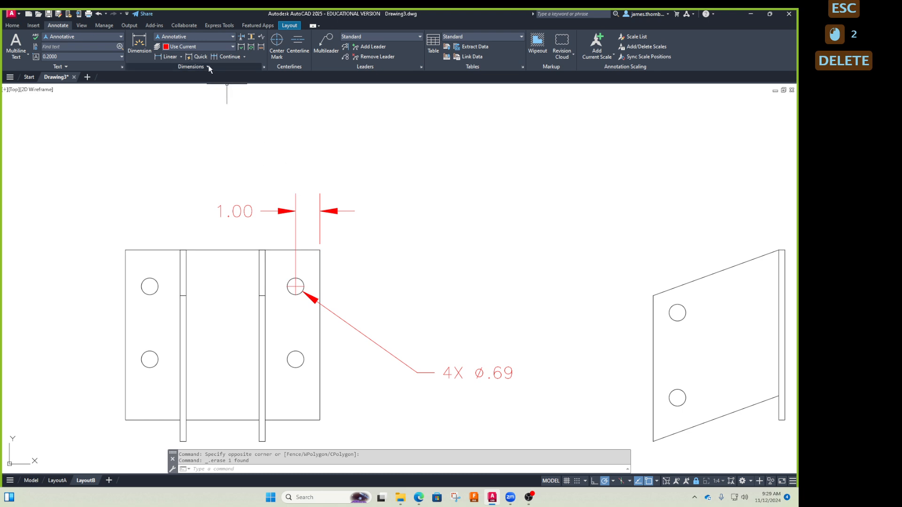
Add a baseline dimension from the 1.00 dimension's right extension line to the front view's upper-left corner.
click(245, 57)
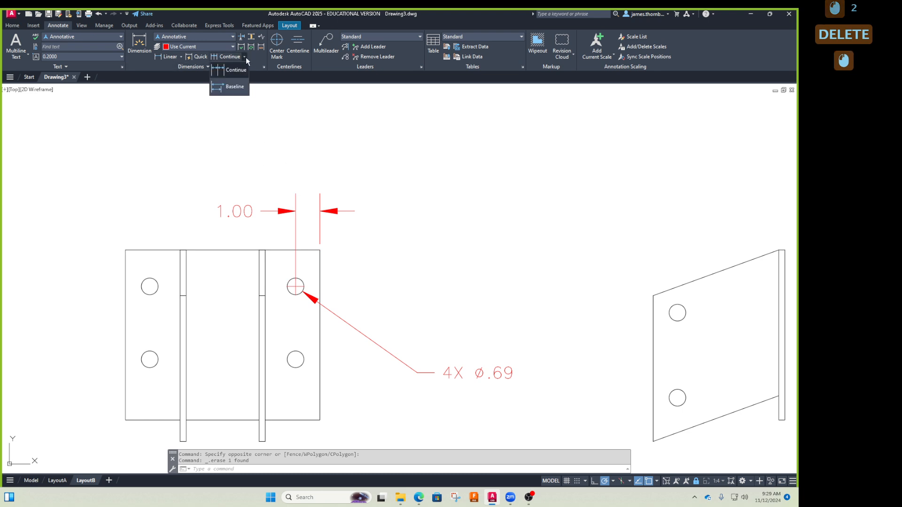
click(233, 87)
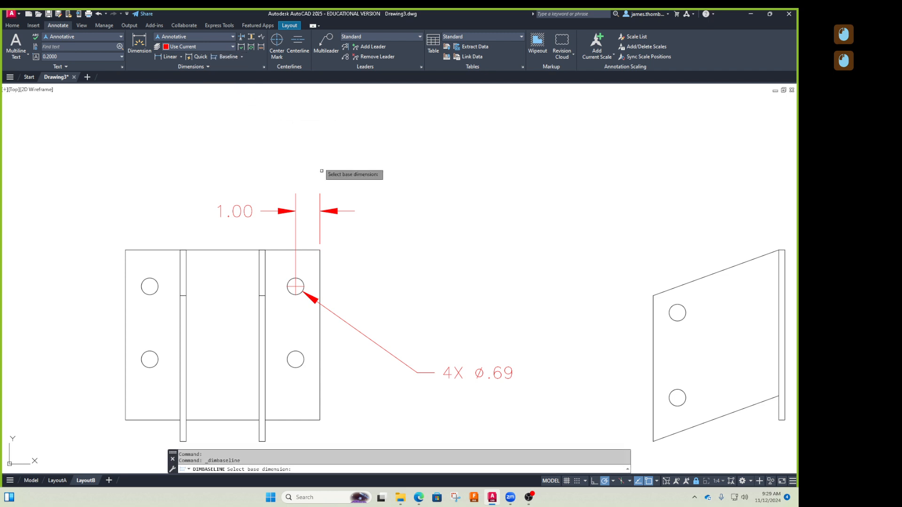
click(318, 232)
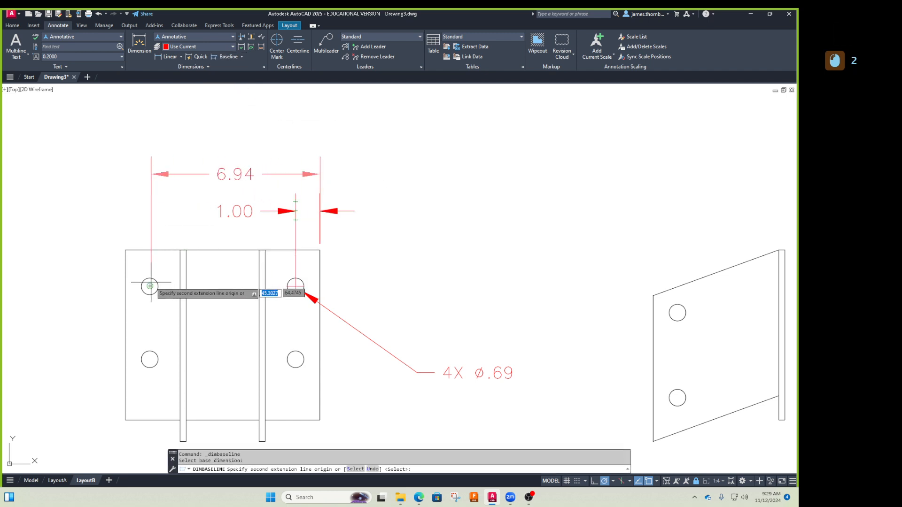
click(125, 251)
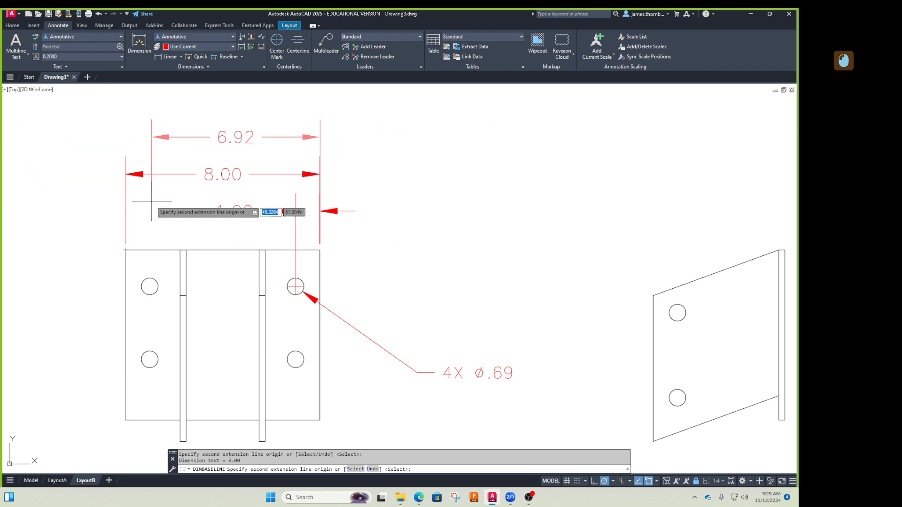
key(Escape)
click(241, 57)
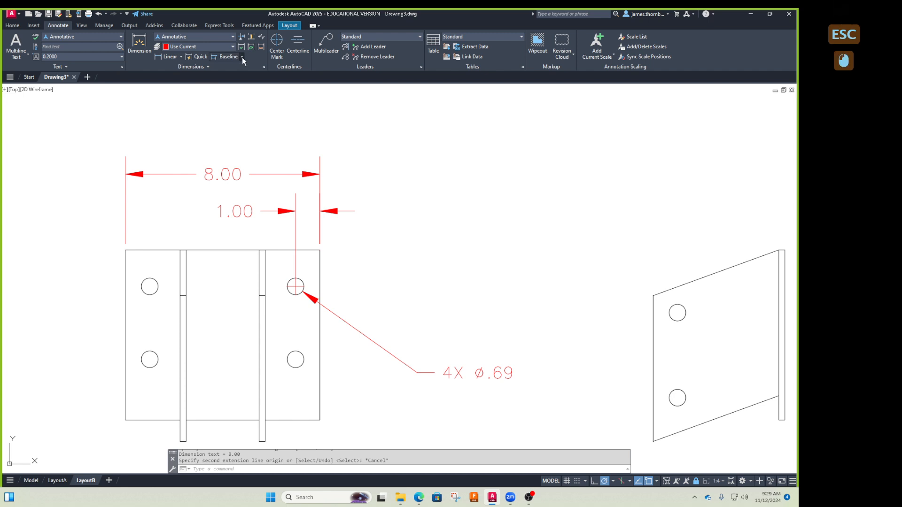
click(229, 72)
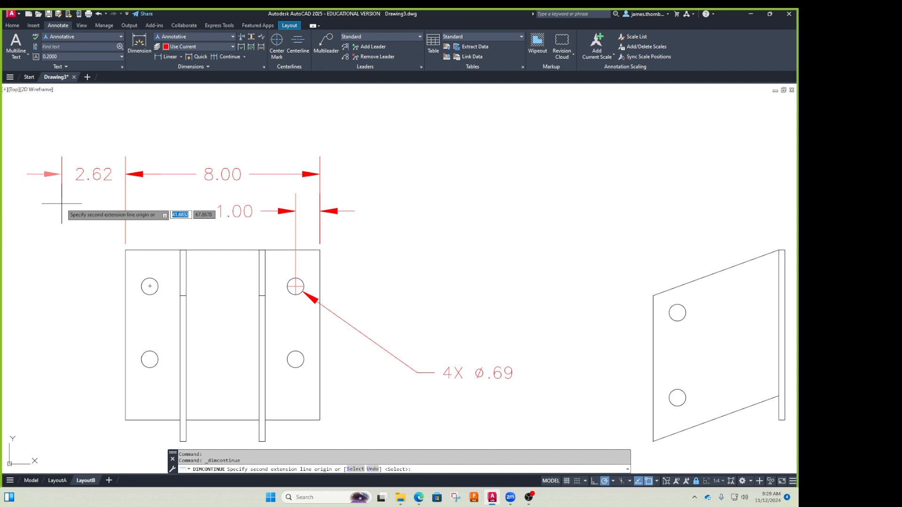
key(Return)
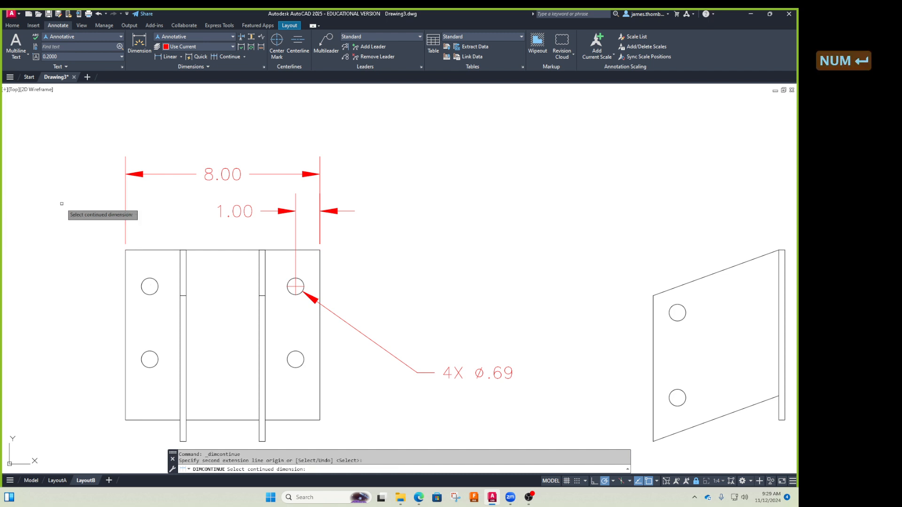
click(295, 224)
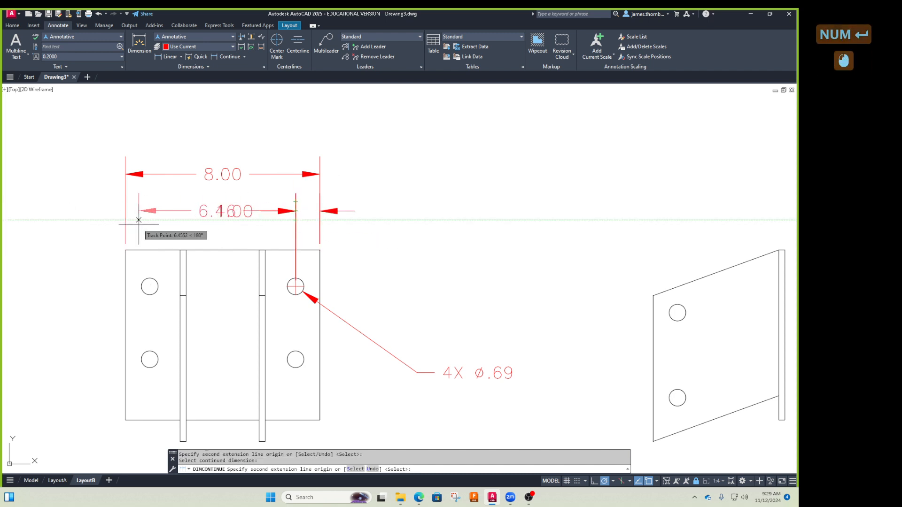
key(Escape)
key(Escape)
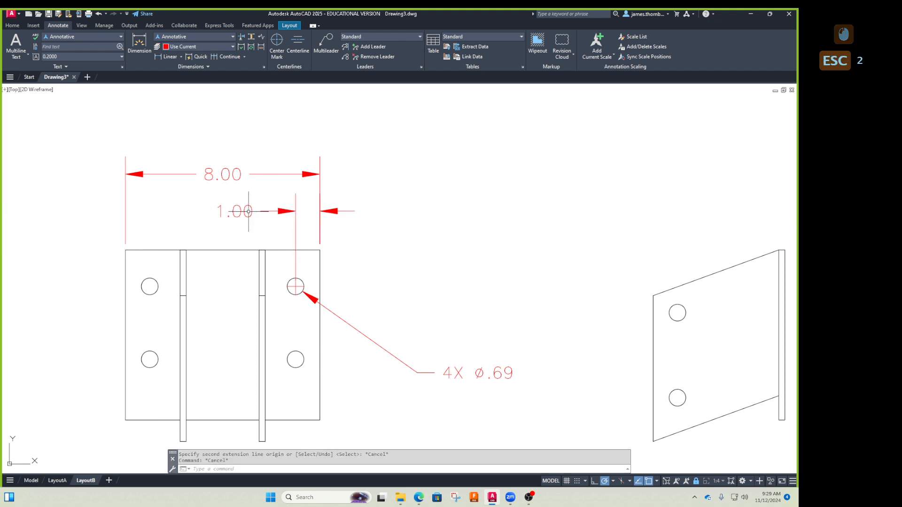
Move the text of the 1.00 hole-to-edge dimension farther left along its dimension line.
click(249, 212)
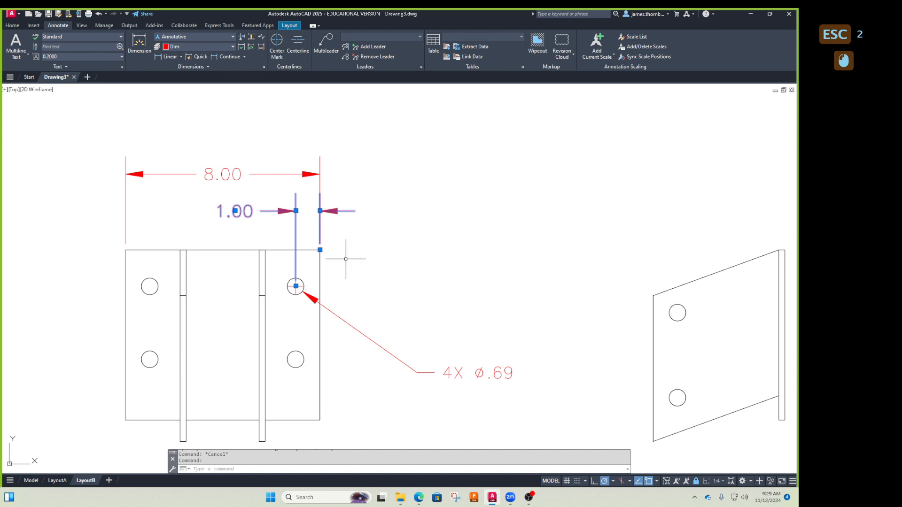
click(235, 211)
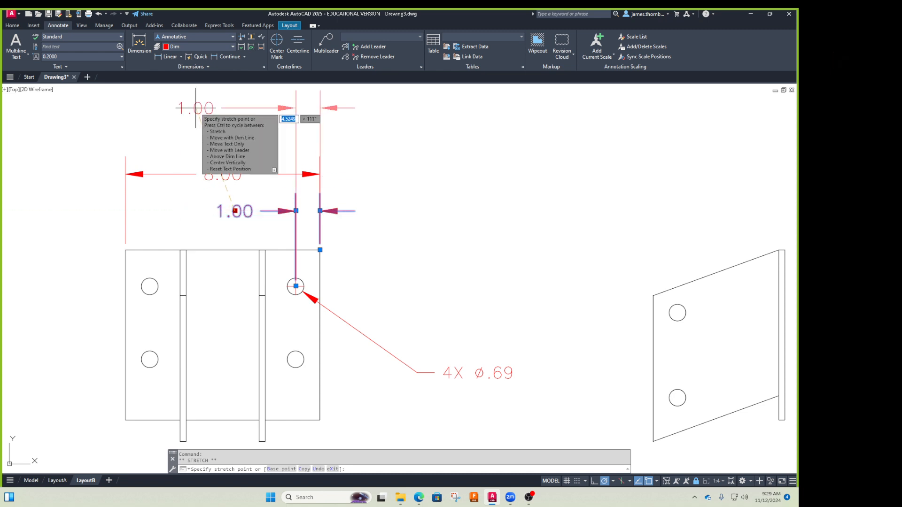
click(190, 211)
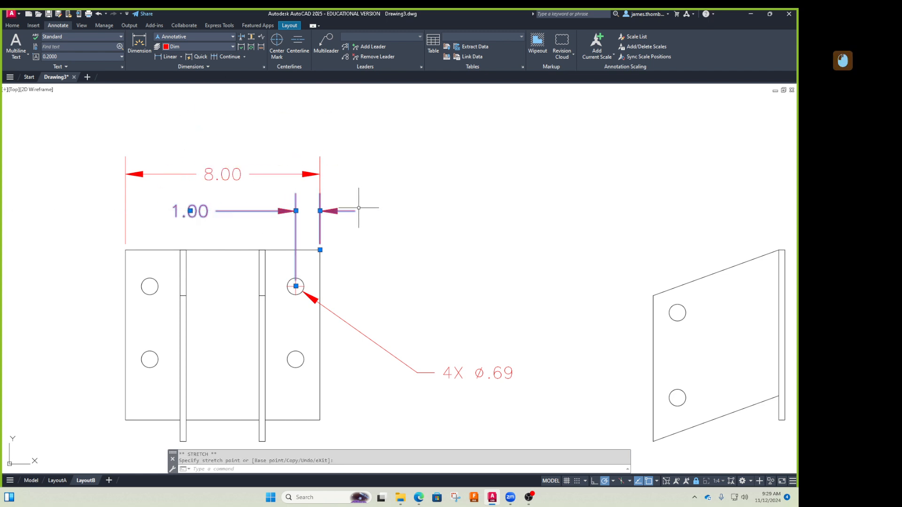
click(320, 210)
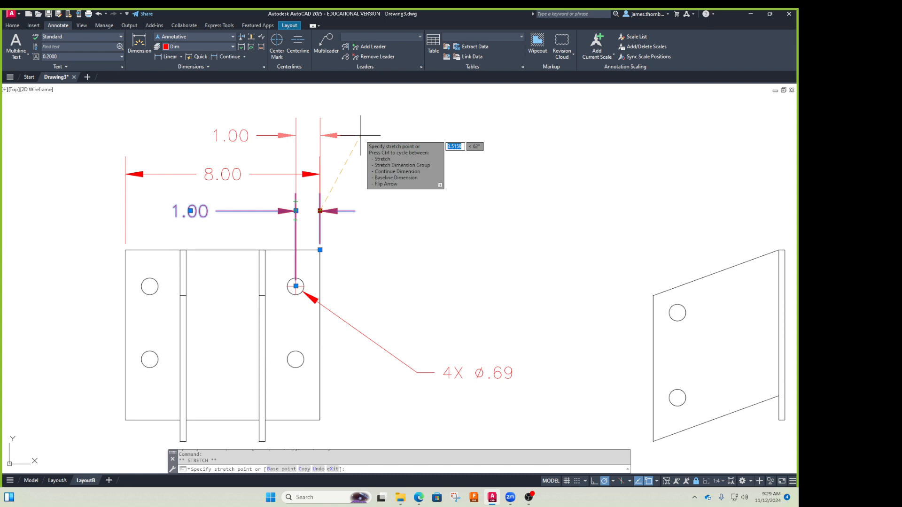
key(Escape)
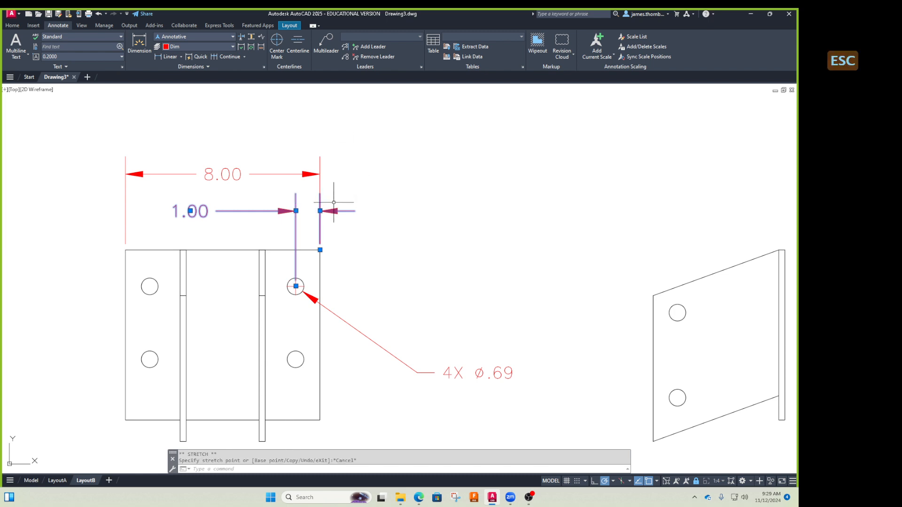
Stretch the hole-to-edge dimension's right extension origin away from the plate, then snap it back to the plate's upper-right corner.
click(319, 249)
click(471, 292)
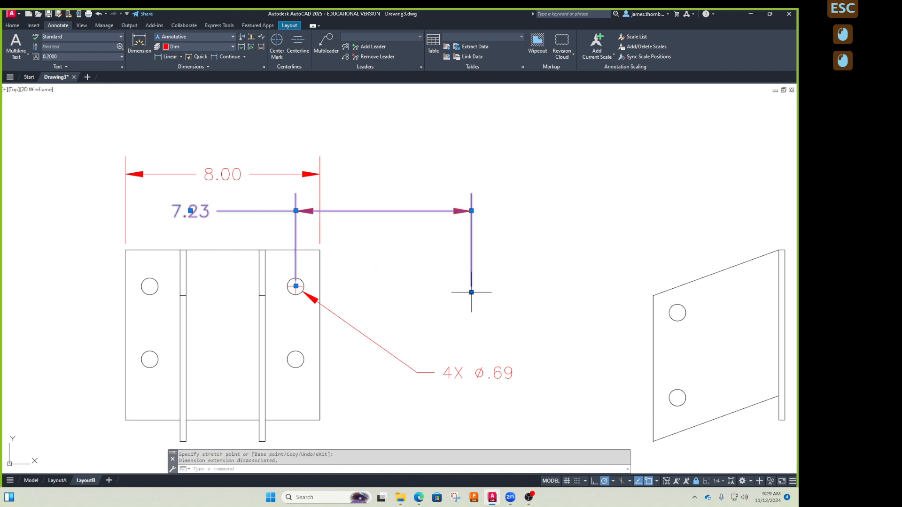
click(471, 292)
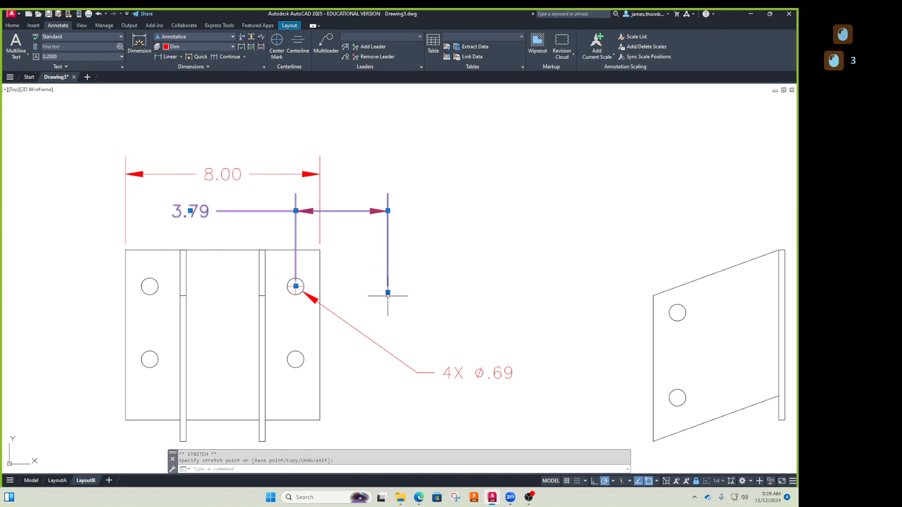
click(387, 296)
click(383, 293)
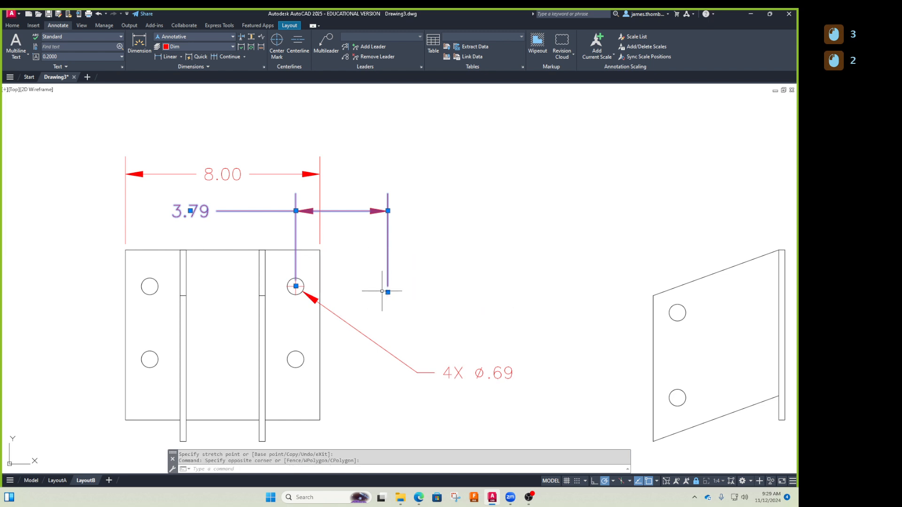
click(386, 290)
click(388, 298)
click(388, 292)
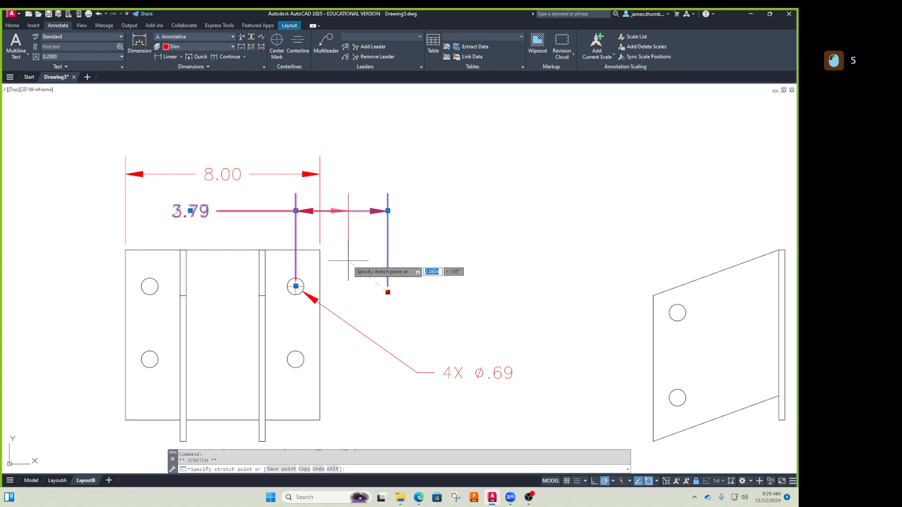
click(319, 250)
click(191, 210)
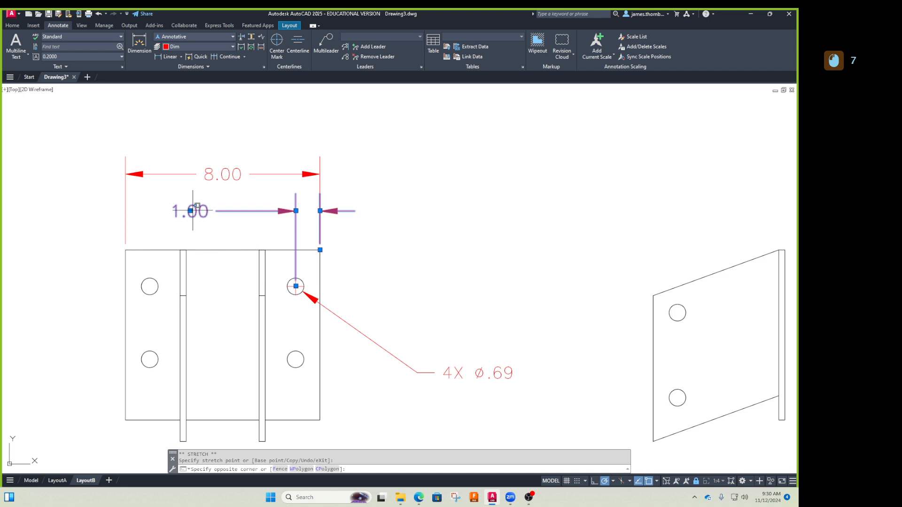
Move the front view's 1.00 dimension text outside the extension line at the plate's right edge.
click(196, 211)
click(190, 211)
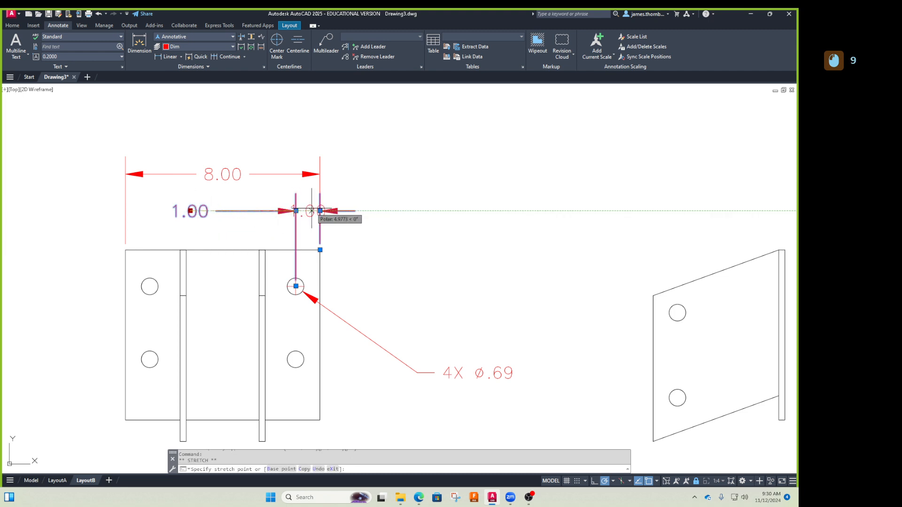
click(348, 209)
key(Escape)
key(Escape)
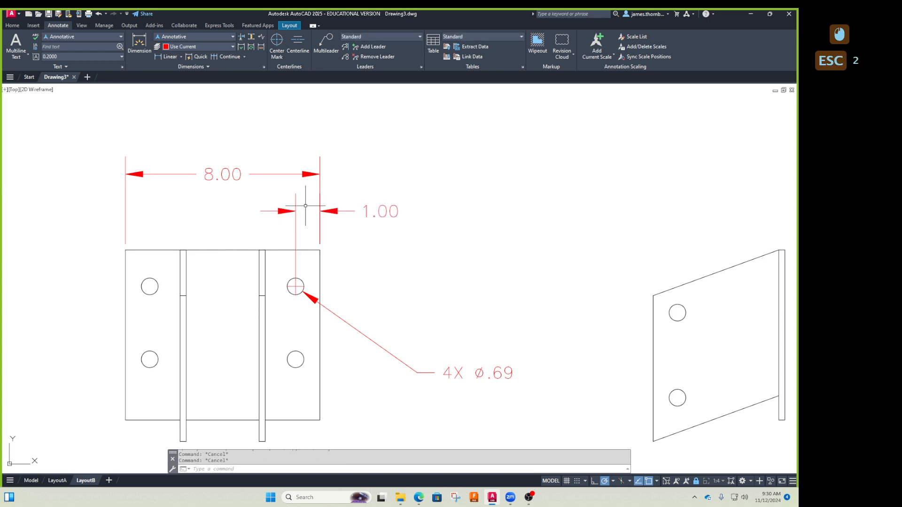
Move the 1.00 hole-to-edge dimension above the 8.00 overall width dimension.
click(361, 210)
click(417, 219)
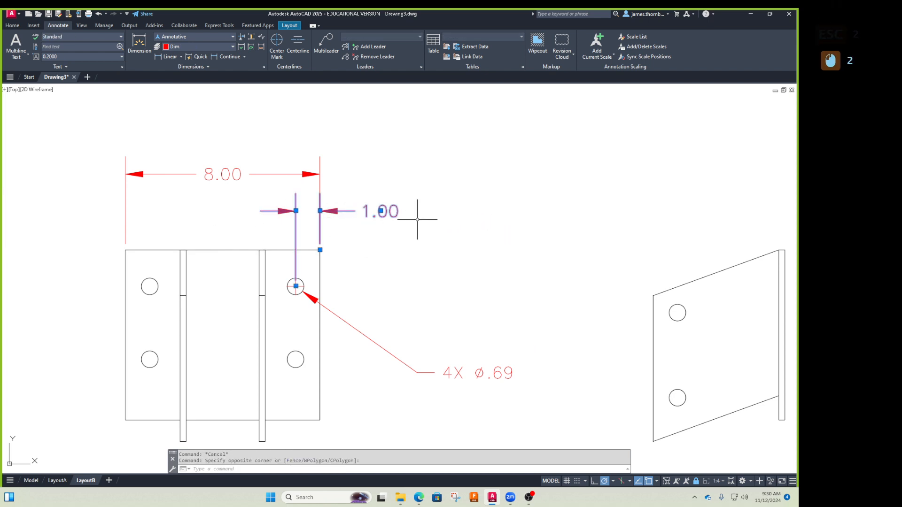
click(381, 211)
middle_drag(381, 206, 417, 355)
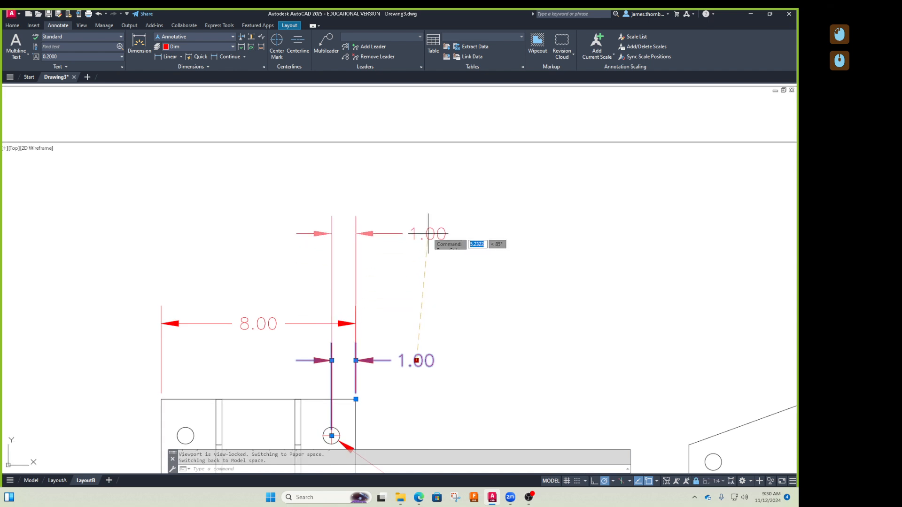
middle_drag(428, 233, 283, 41)
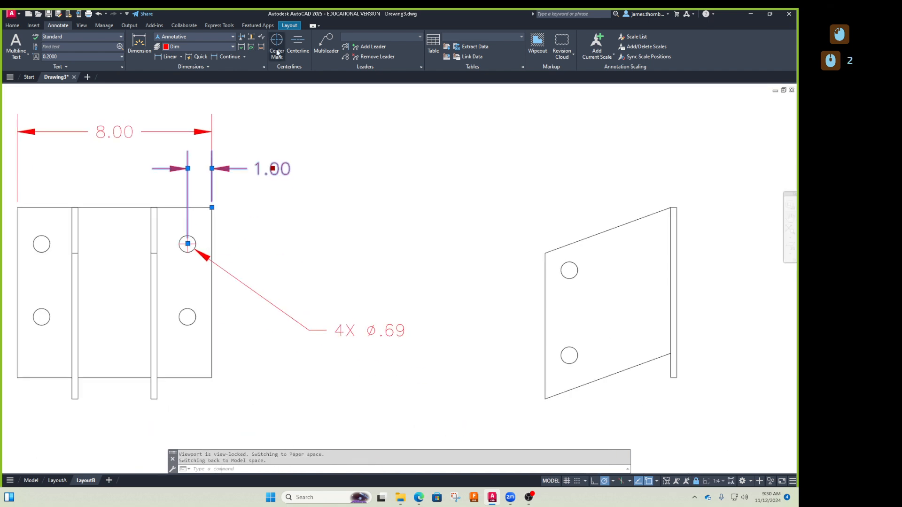
click(247, 129)
middle_drag(267, 104, 338, 207)
click(347, 232)
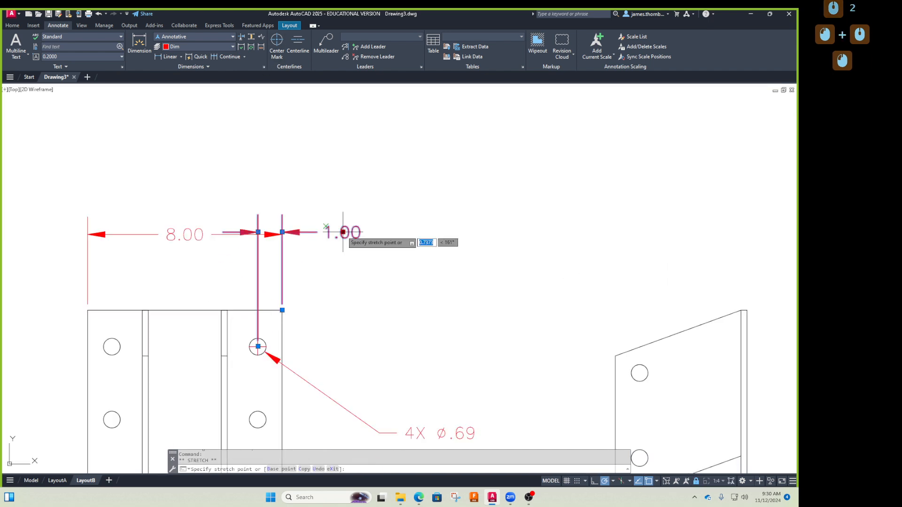
key(Escape)
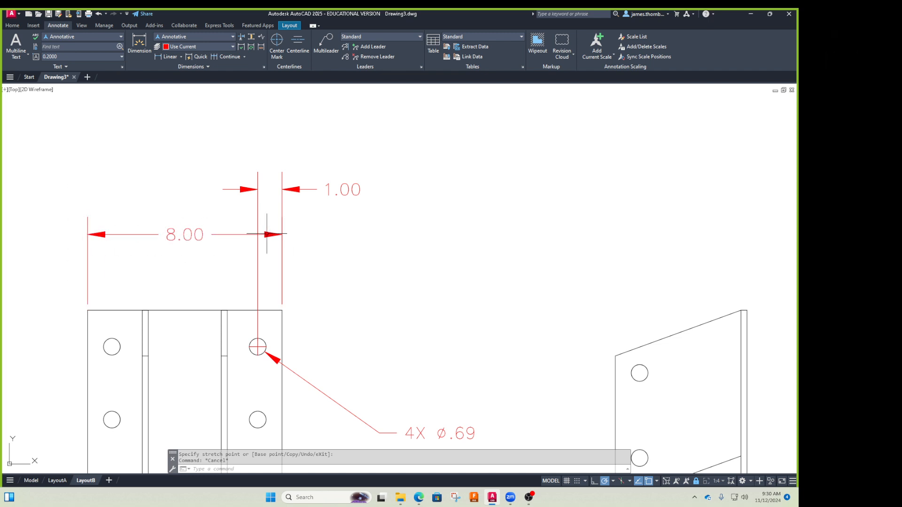
Move the 1.00 dimension down between the 8.00 dimension and the plate's upper edge.
click(255, 234)
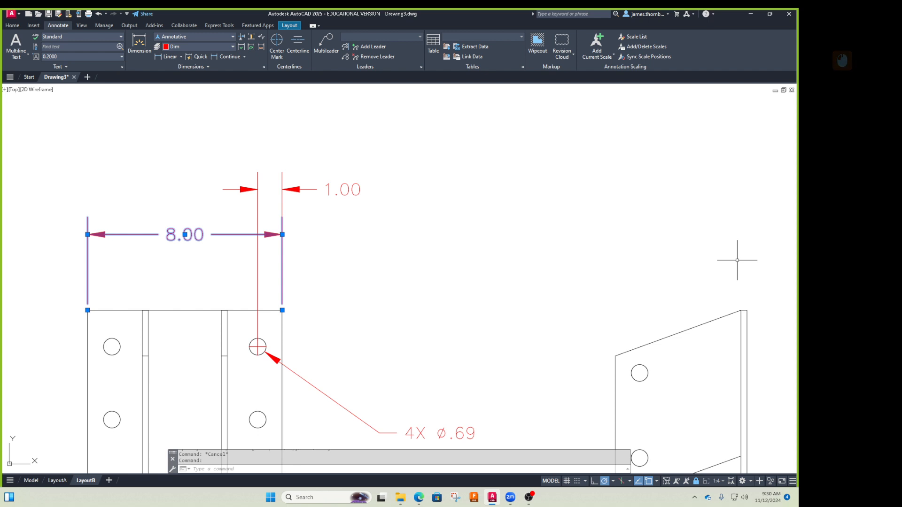
key(Escape)
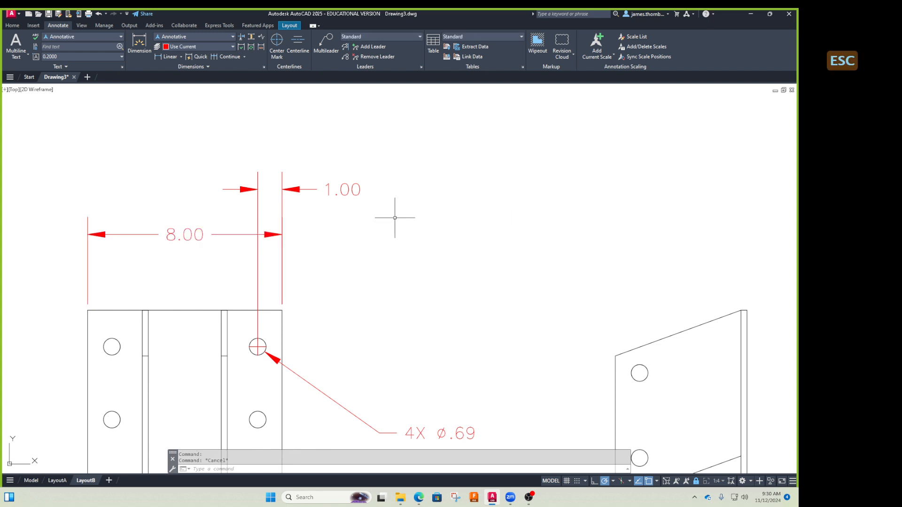
click(334, 178)
click(301, 230)
click(343, 189)
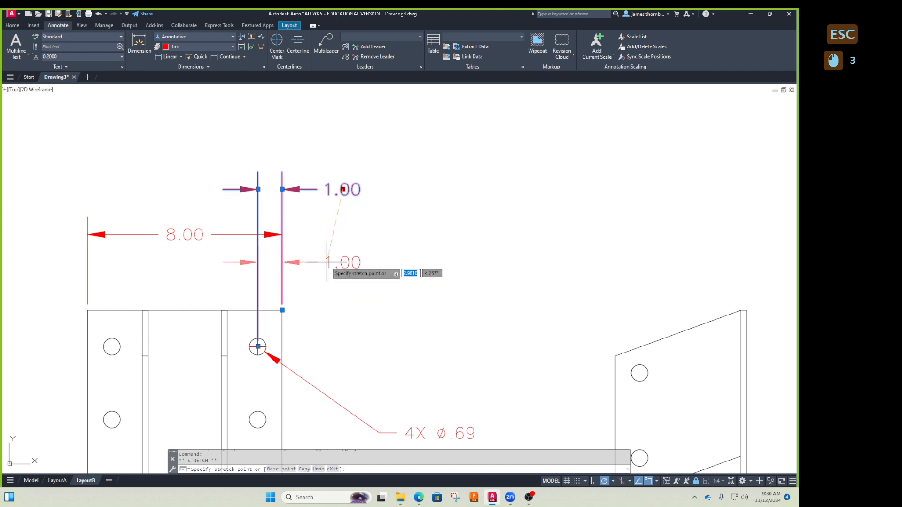
click(343, 275)
key(Escape)
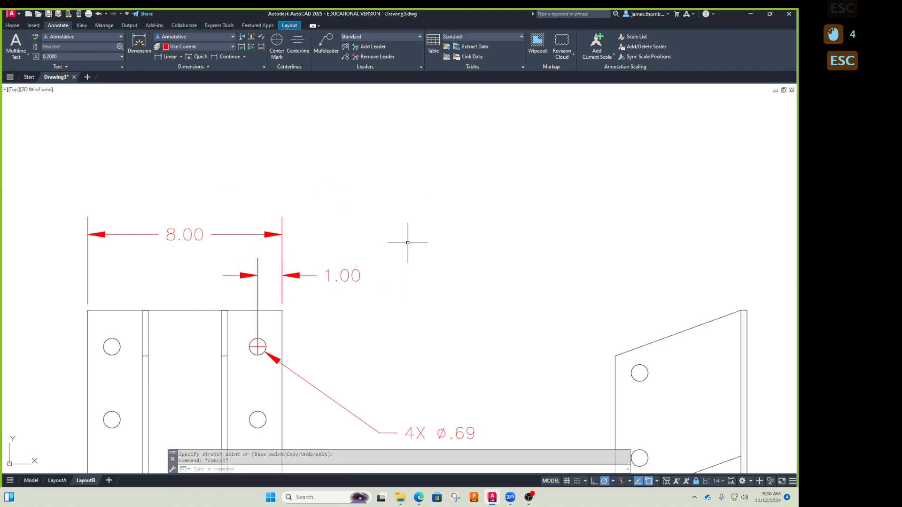
Place the 1.00 dimension inside the front view, with its text between the two vertical plates.
scroll(407, 241, down, 2)
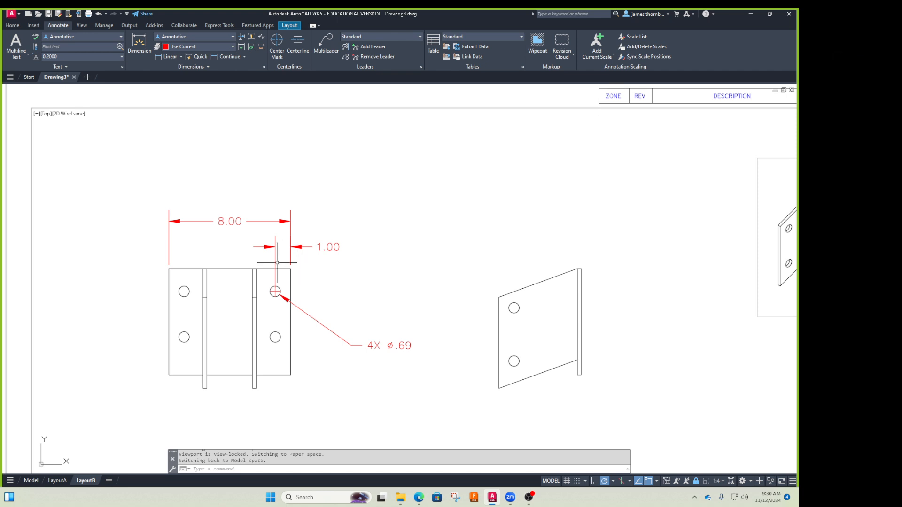
click(325, 244)
click(324, 244)
click(329, 247)
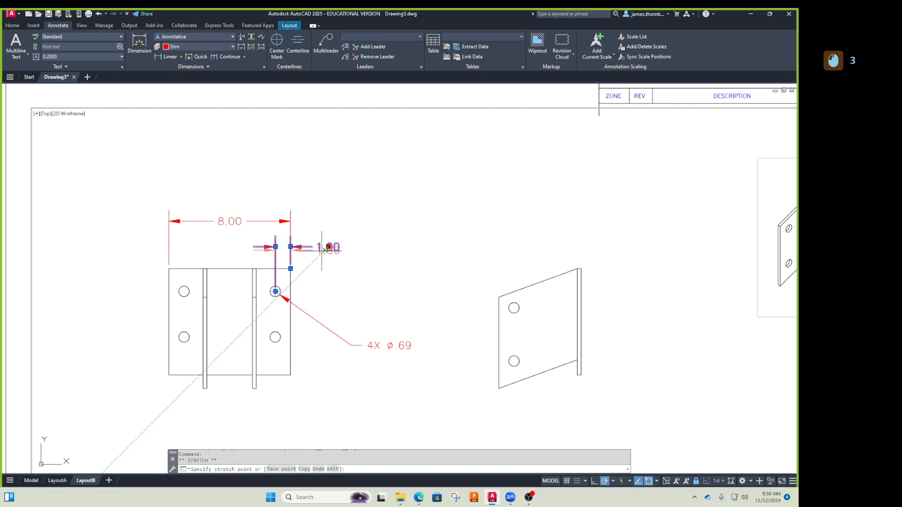
click(235, 318)
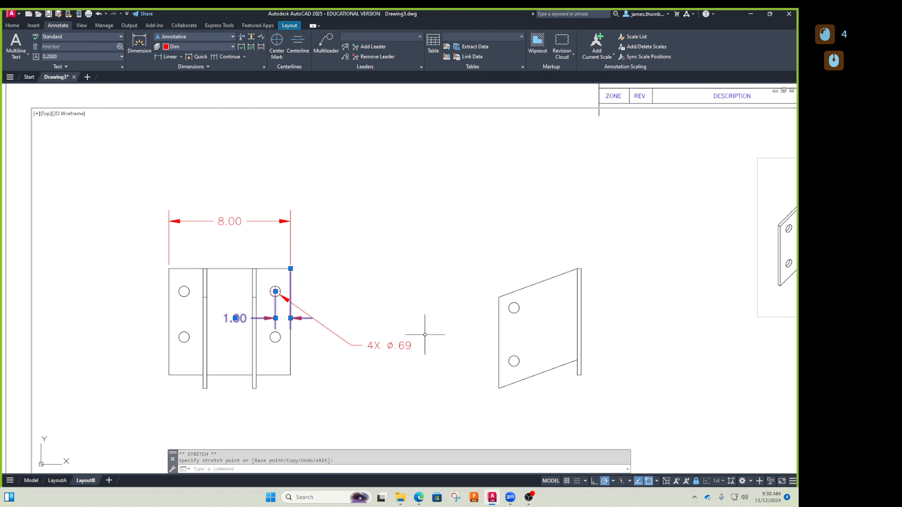
key(Escape)
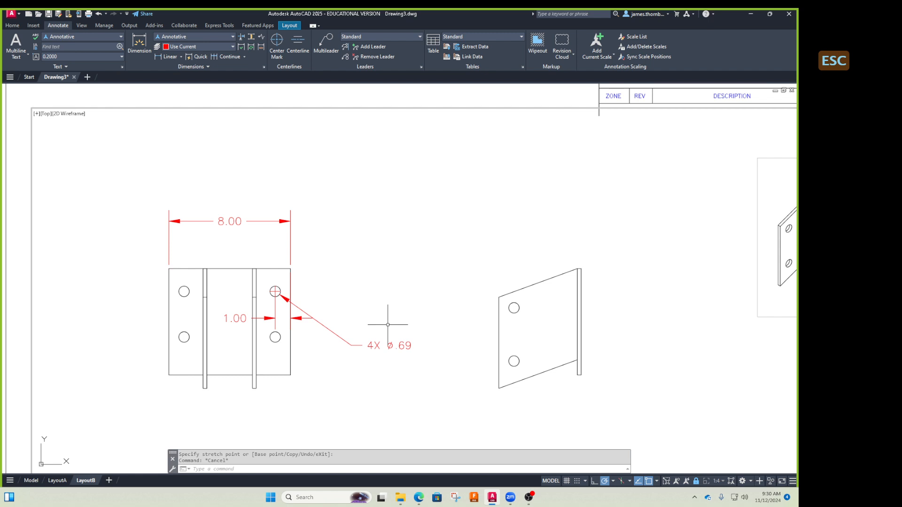
Move the 1.00 dimension out of the front view, back to the space below the 8.00 dimension.
click(272, 318)
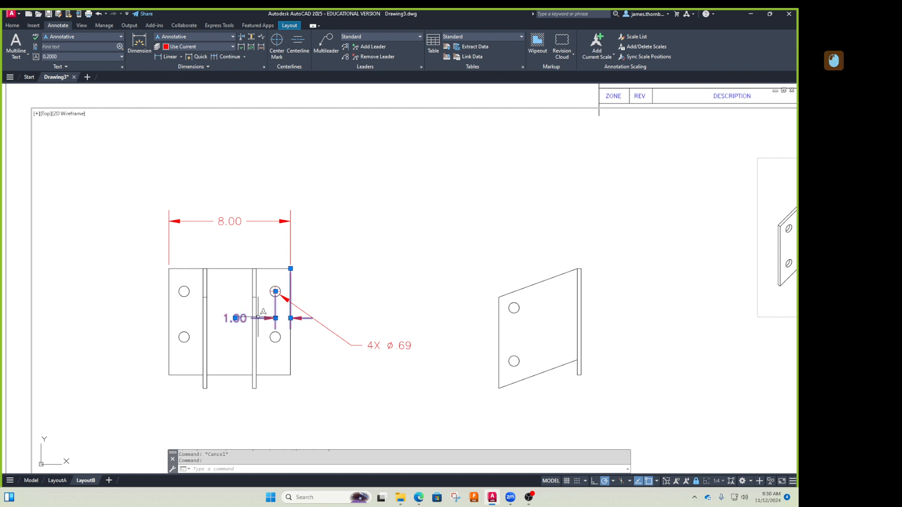
click(236, 317)
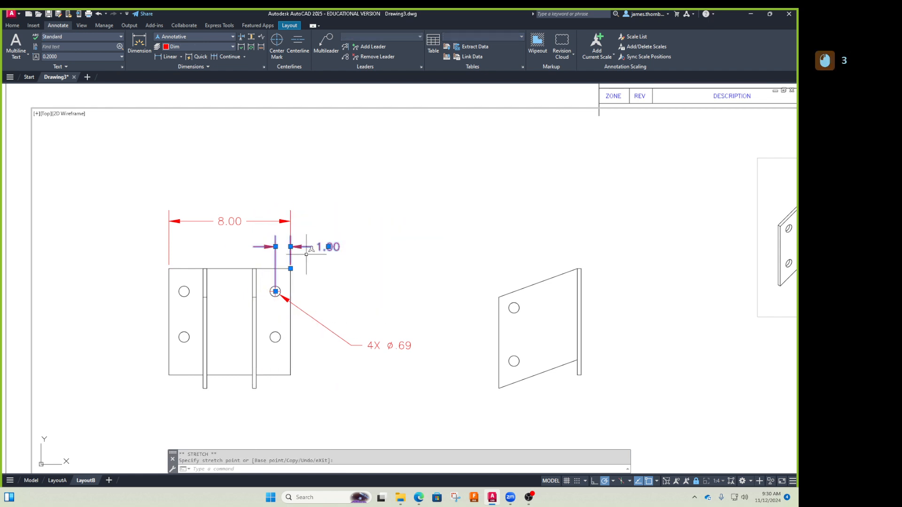
key(Escape)
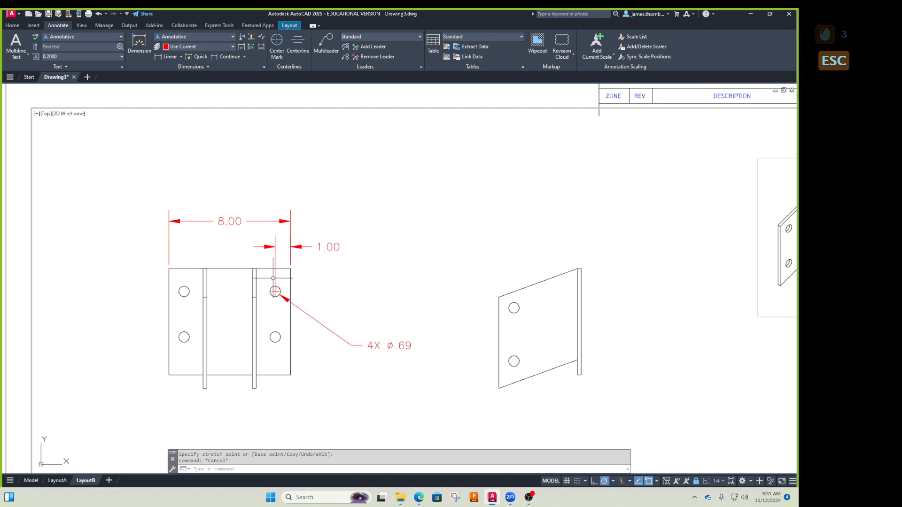
Relocate the 1.00 dimension to the side view, measuring from the lower hole's center to the lower-left corner.
middle_drag(500, 363, 460, 309)
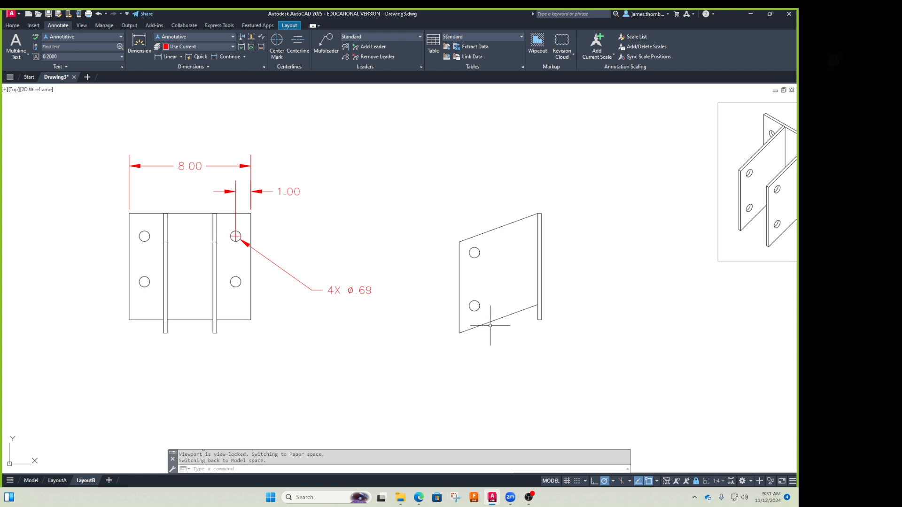
click(289, 192)
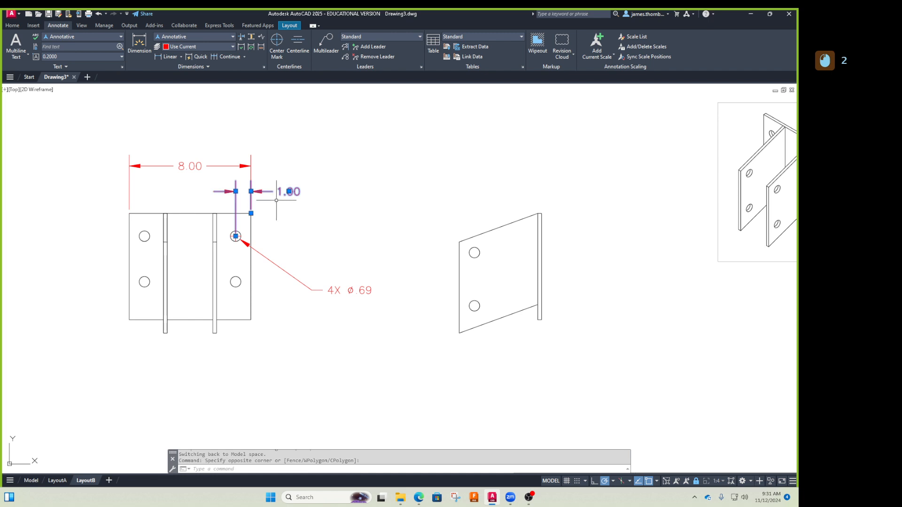
click(289, 191)
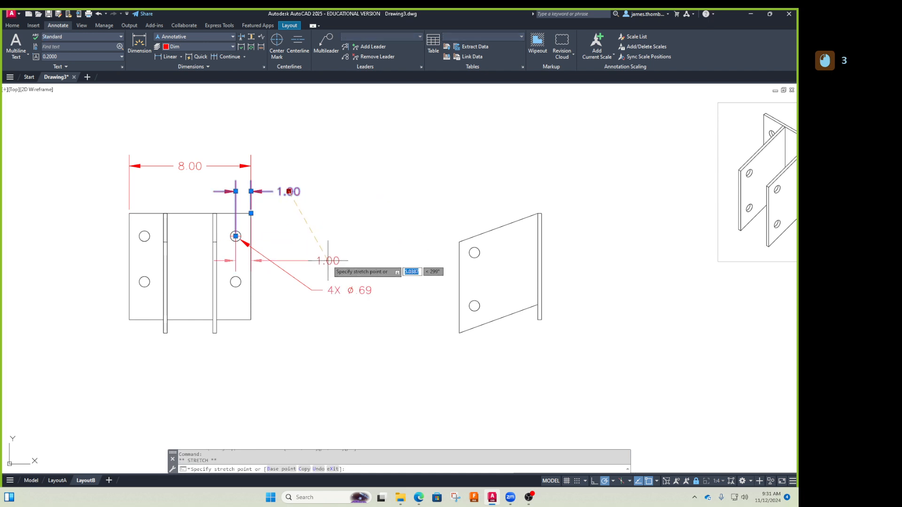
click(521, 328)
click(251, 213)
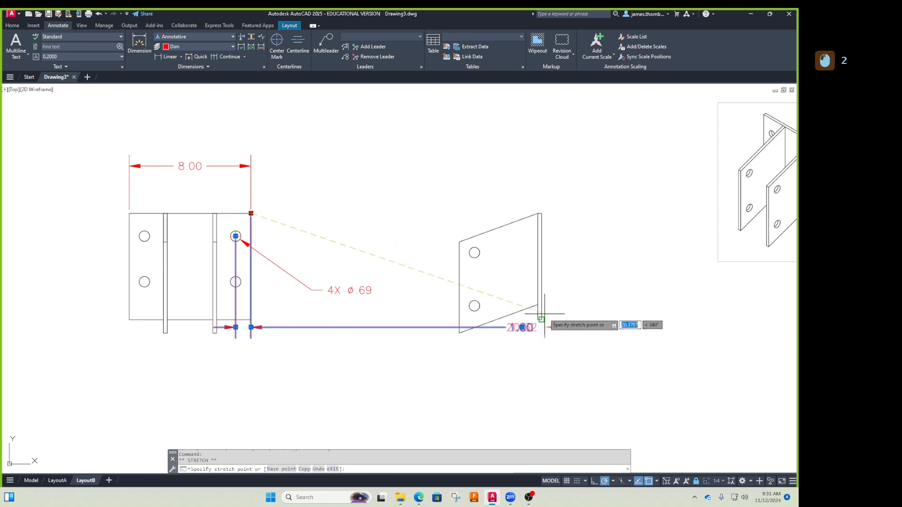
click(474, 305)
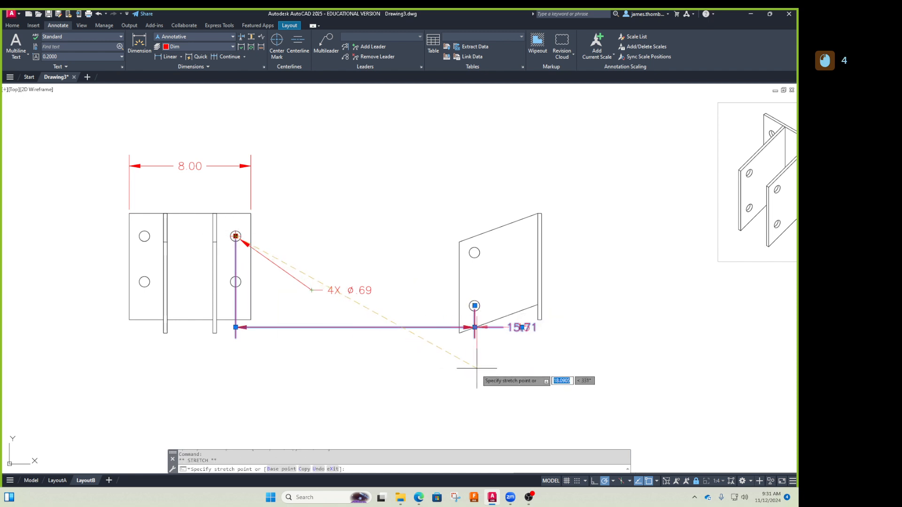
click(460, 333)
key(Escape)
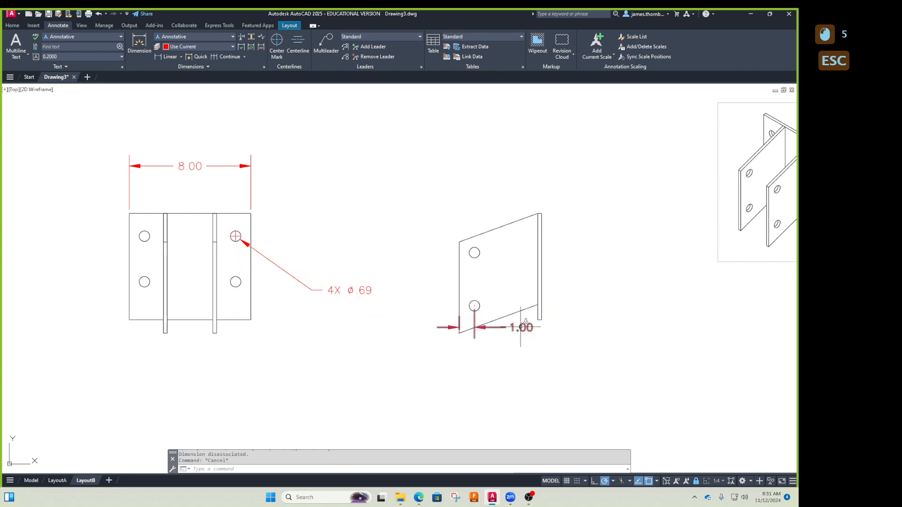
click(522, 327)
click(522, 326)
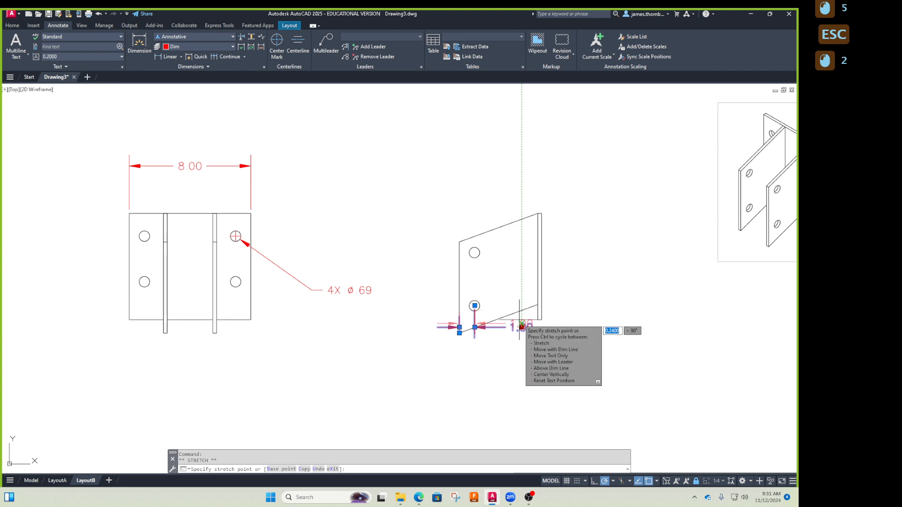
key(Escape)
key(Escape)
key(Escape)
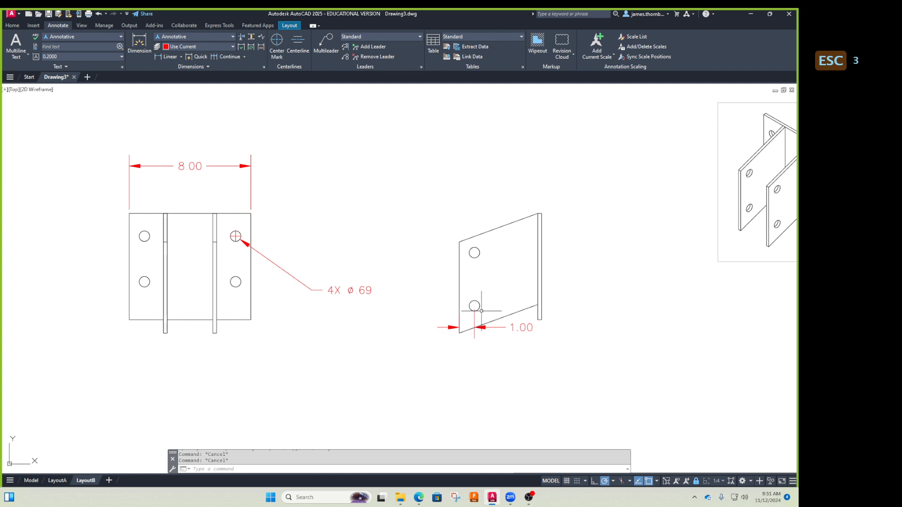
Draw a rectangle around the side view from its upper-right corner to its lower-left corner.
text(rec)
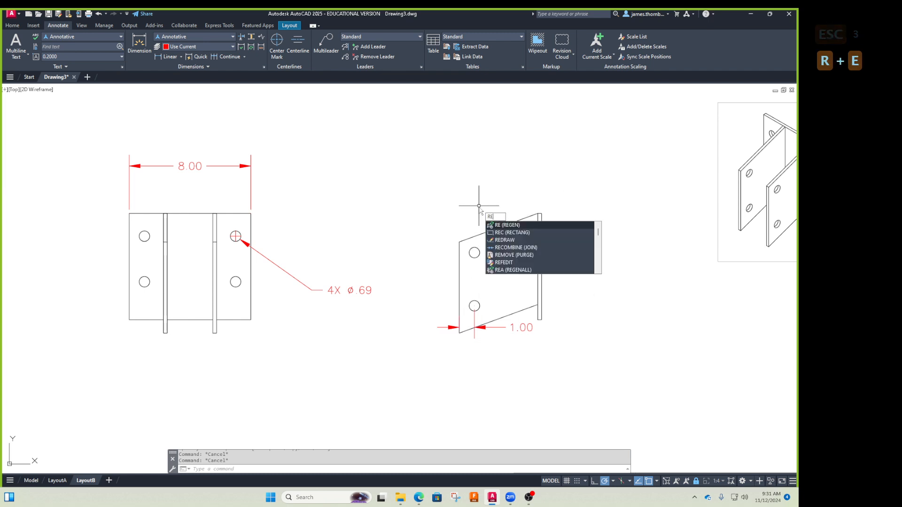
key(Return)
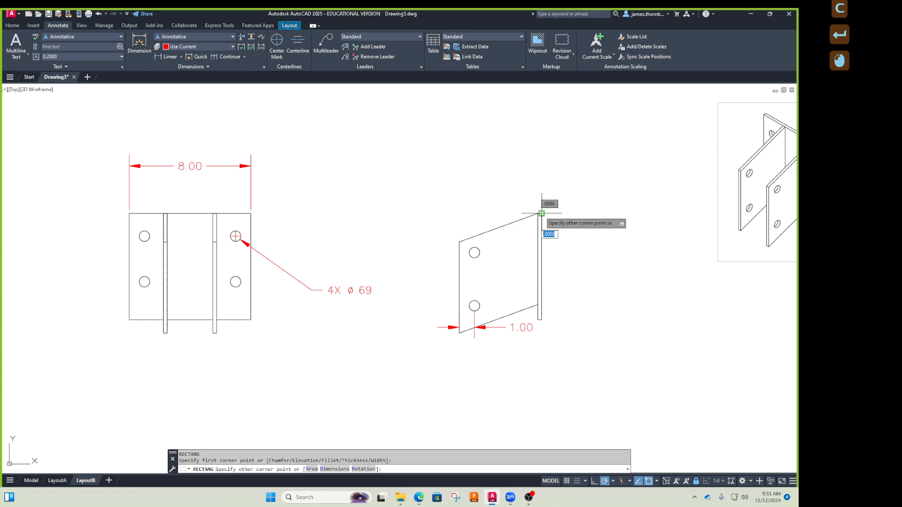
click(458, 333)
key(Escape)
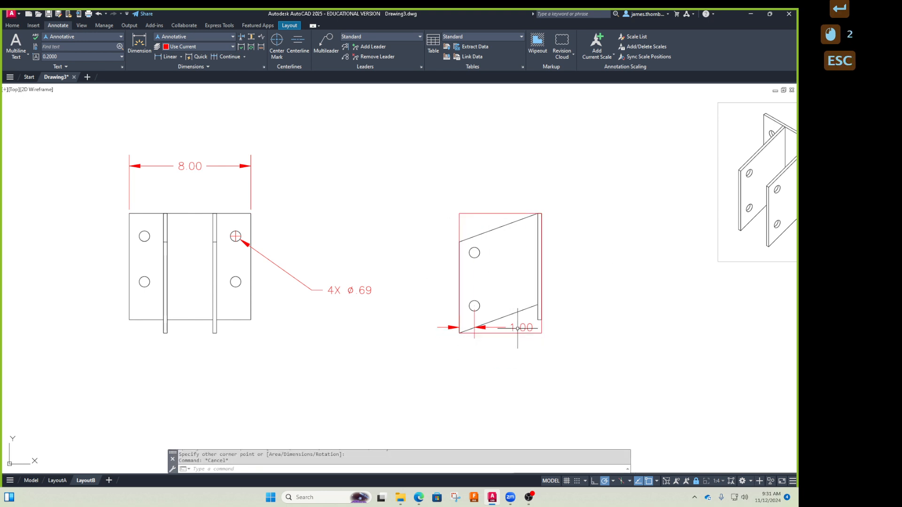
Erase the 1.00 dimension from the side view.
click(512, 324)
click(473, 309)
key(Delete)
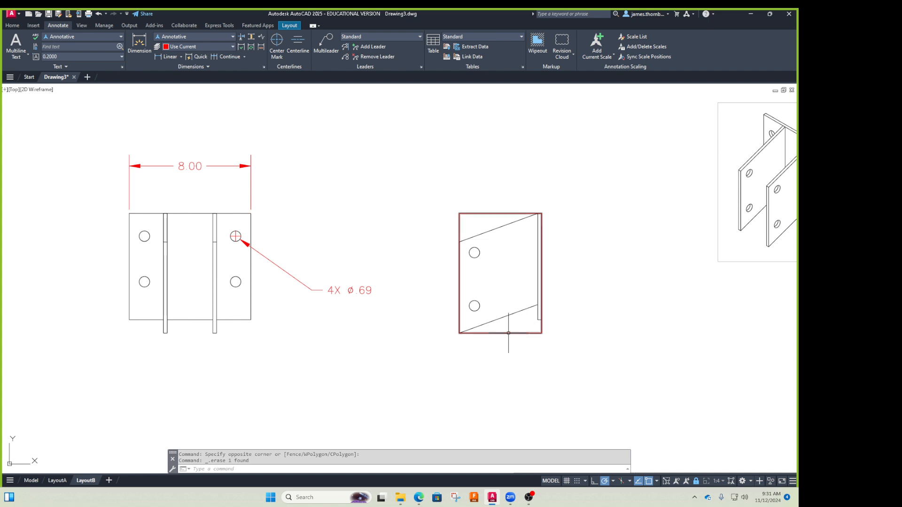
mouse_move(508, 333)
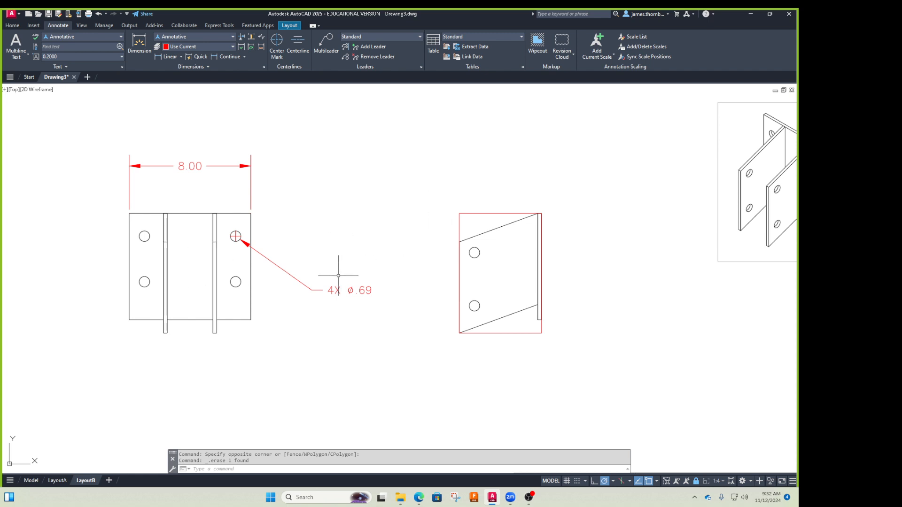
Move the 4X Ø.69 hole callout closer to the front view's right edge.
click(362, 286)
click(312, 290)
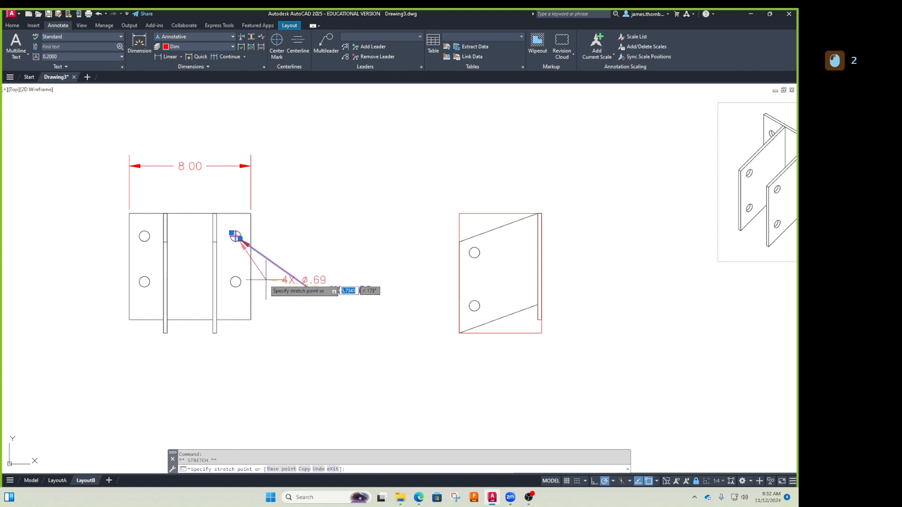
key(Escape)
key(Escape)
Erase the rectangle enclosing the side view.
click(503, 207)
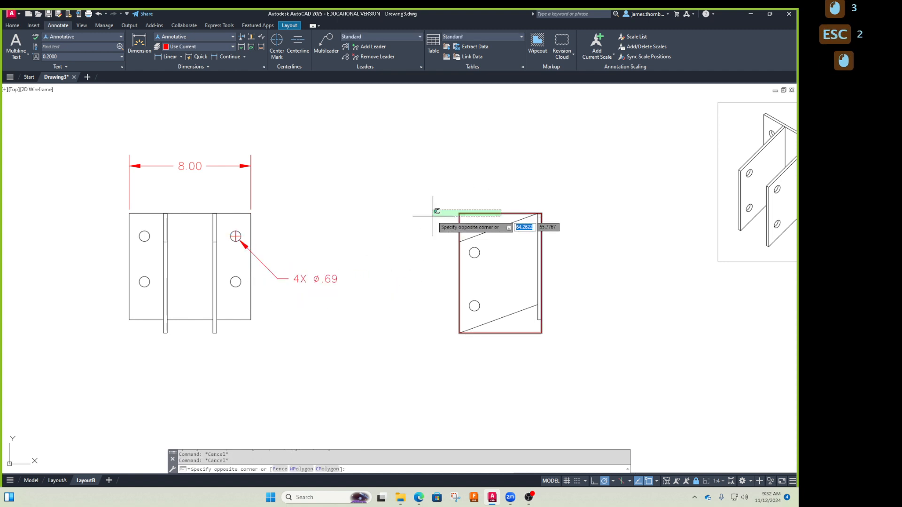
click(442, 214)
key(Delete)
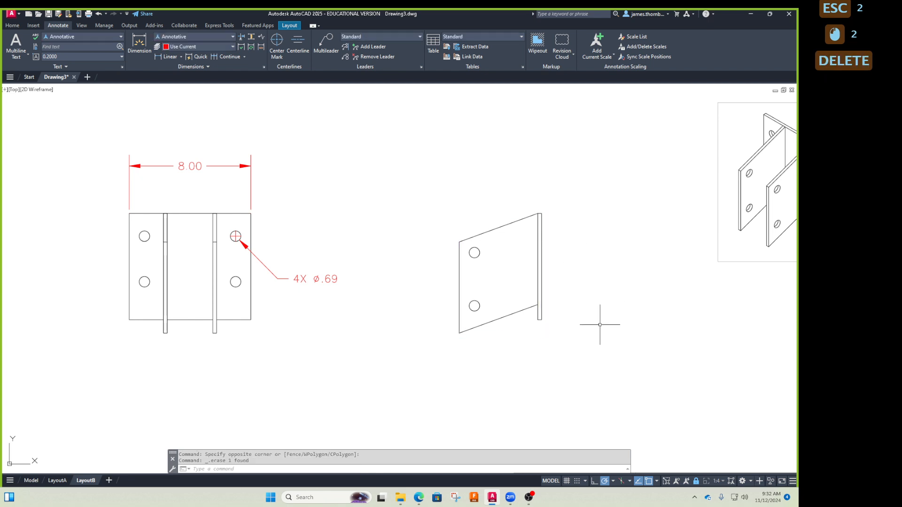
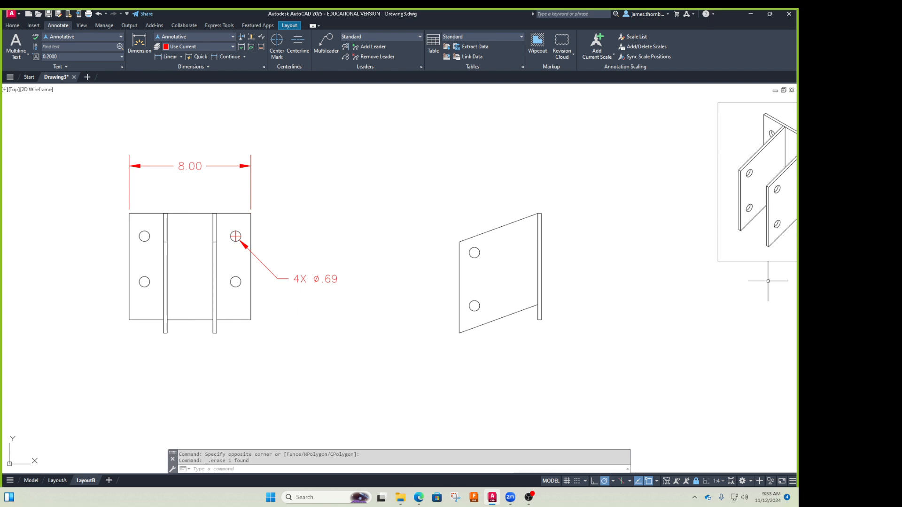
scroll(411, 320, down, 3)
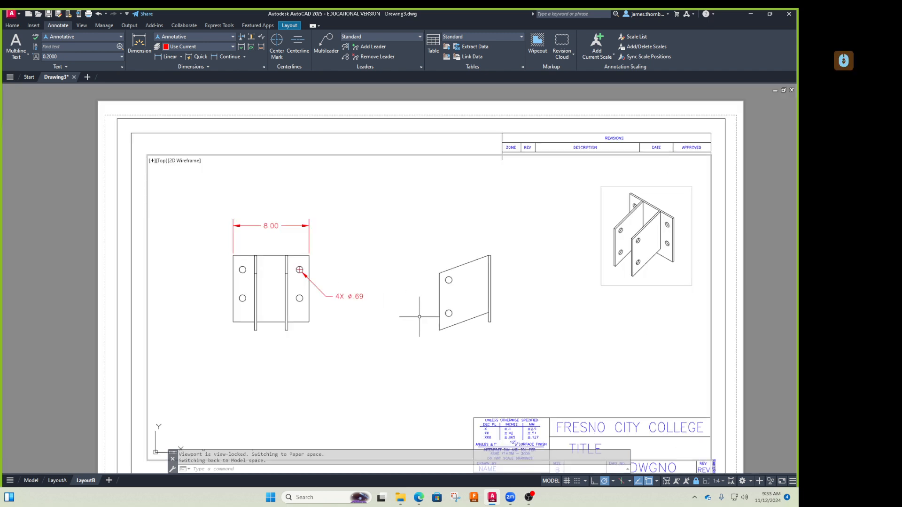
scroll(422, 315, up, 3)
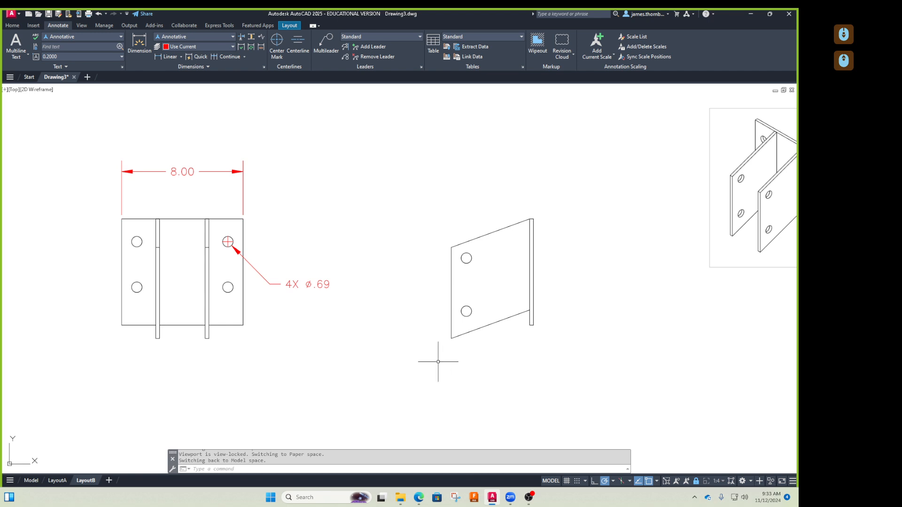
middle_drag(371, 341, 355, 283)
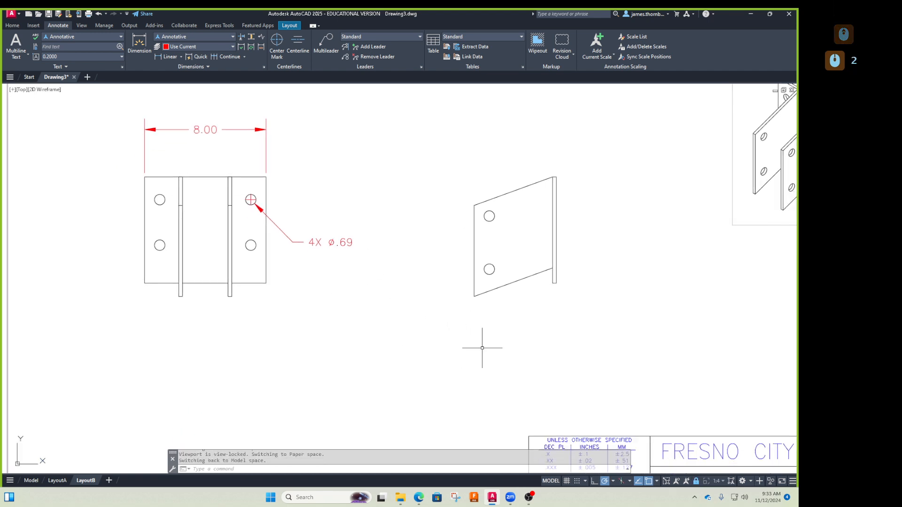
scroll(350, 265, down, 2)
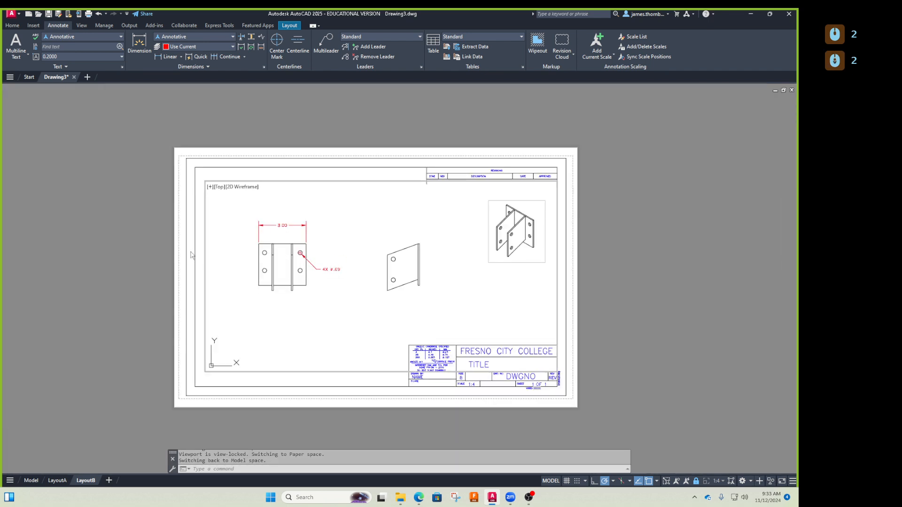
Return LayoutB to paper space, open LayoutA and activate its viewport to show the front and side views.
double_click(198, 234)
click(198, 232)
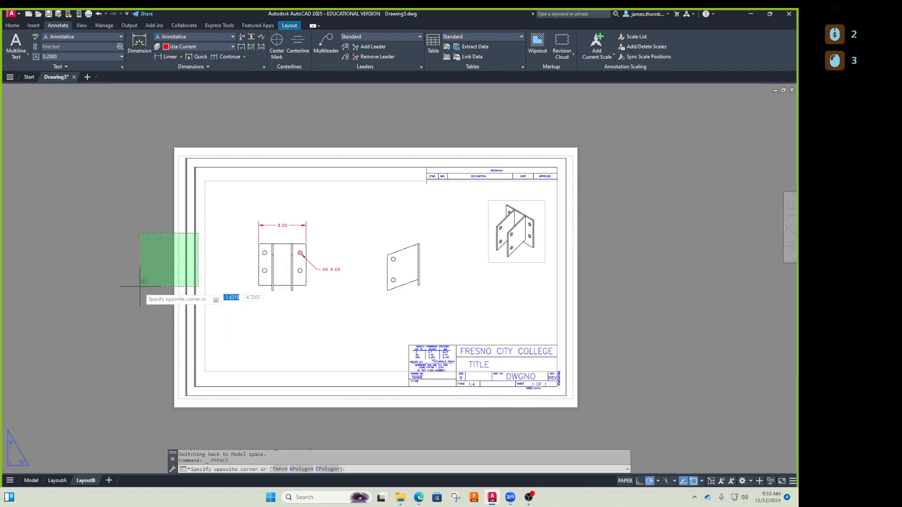
click(225, 314)
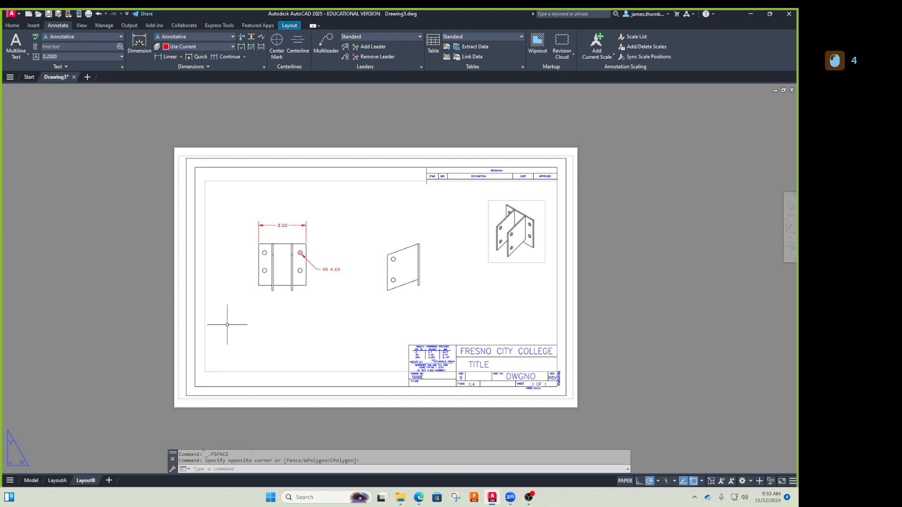
click(57, 480)
double_click(370, 268)
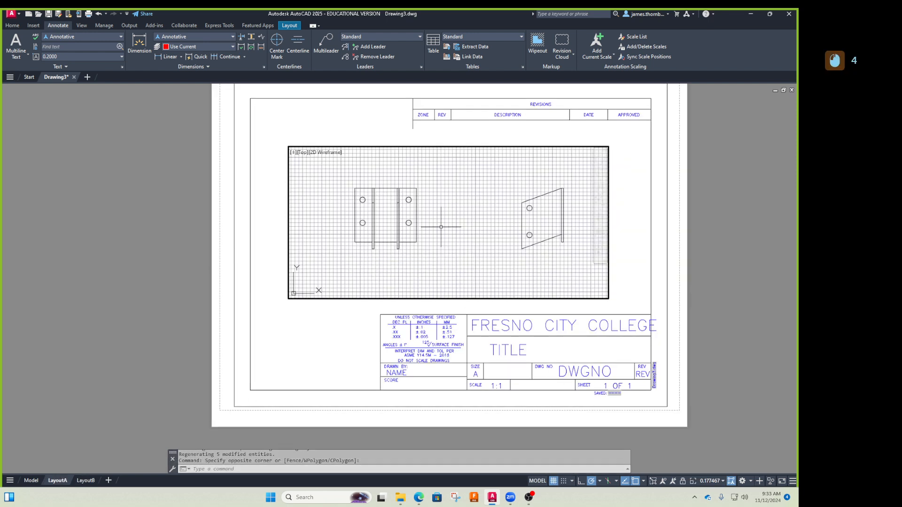
scroll(416, 215, down, 5)
scroll(410, 215, up, 4)
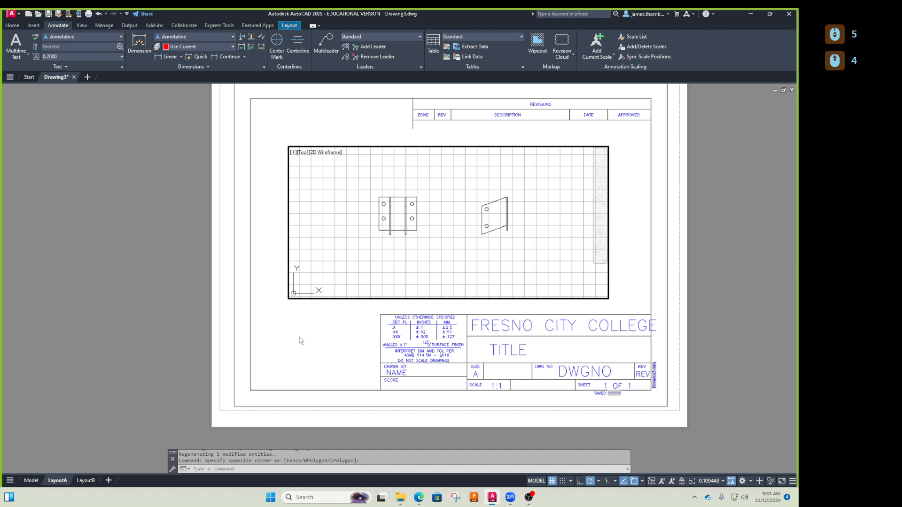
Look at the bracket's dimensions in model space and return to LayoutA's viewport to compare its front and side views.
click(31, 481)
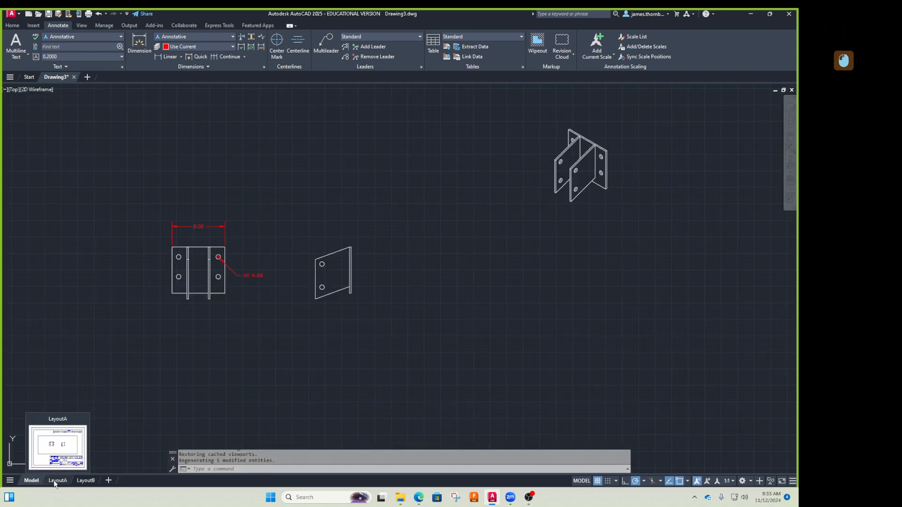
click(57, 481)
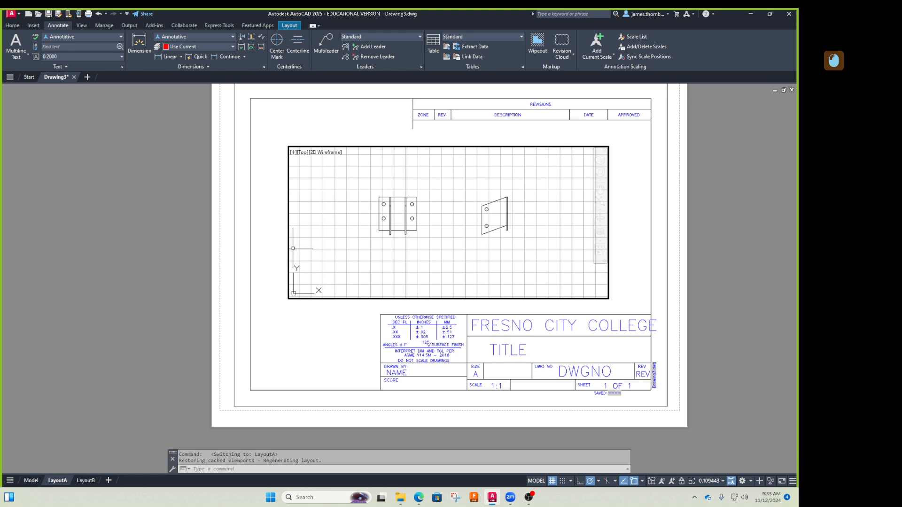
scroll(373, 231, up, 2)
middle_drag(373, 231, 375, 242)
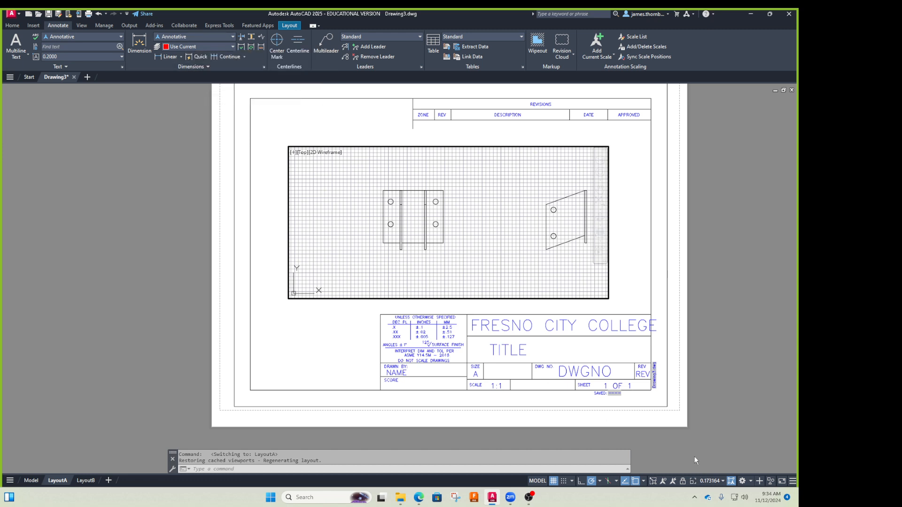
Set LayoutA's viewport scale to 1:4 and undo the zoom and pan made inside it.
click(710, 481)
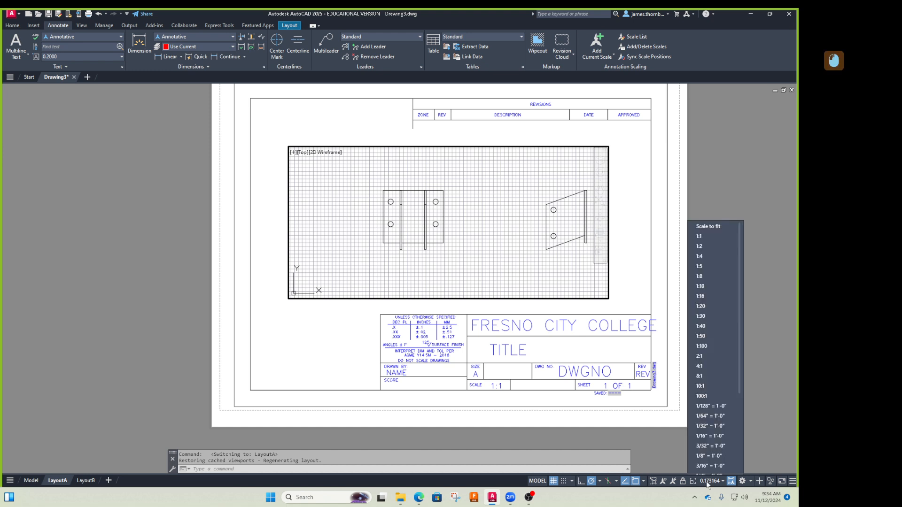
click(705, 251)
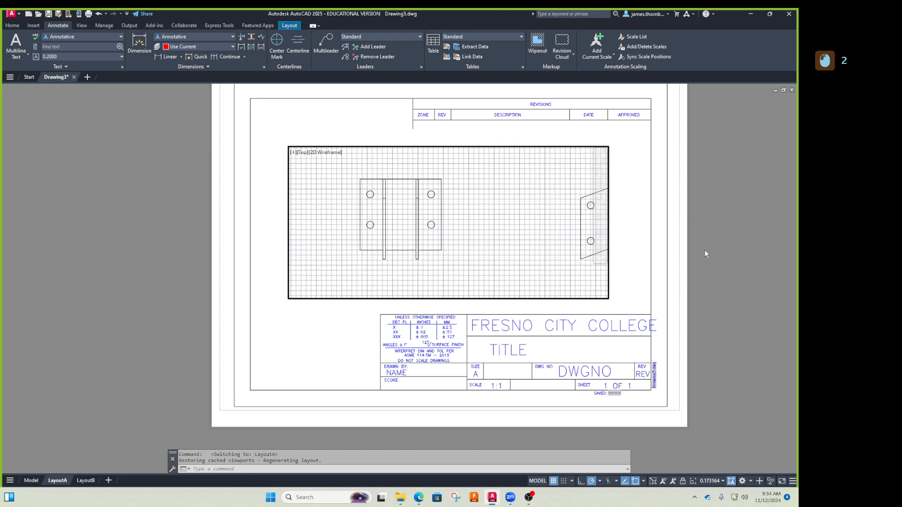
scroll(521, 250, down, 3)
middle_drag(519, 247, 530, 273)
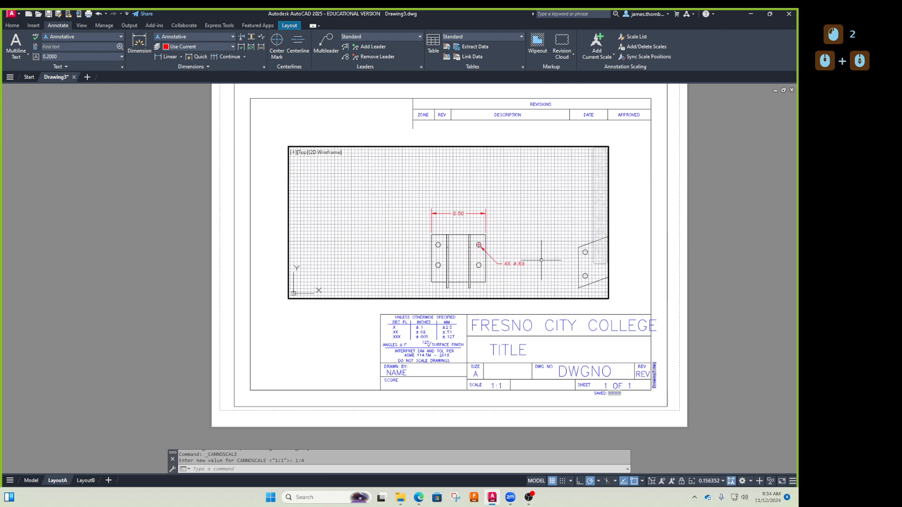
key(ctrl+z)
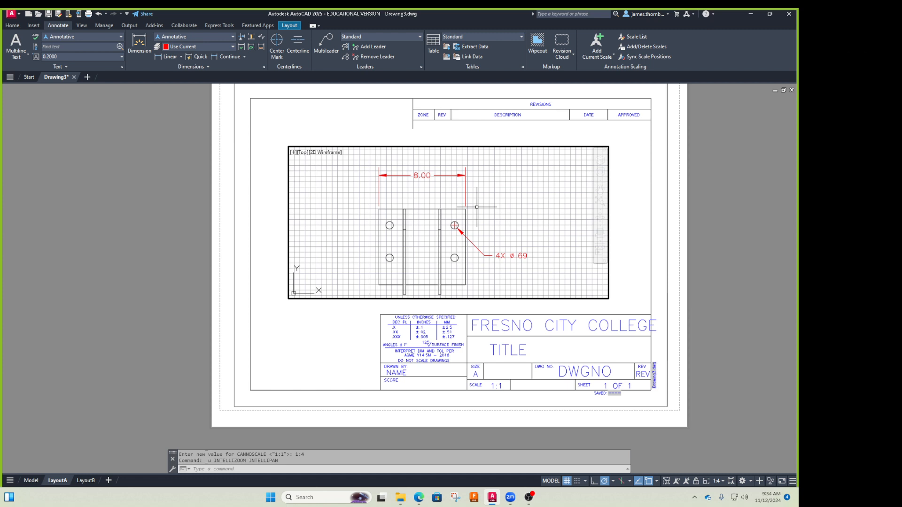
Turn off the grid in LayoutA's viewport and set the viewport scale to 1:2.
click(567, 481)
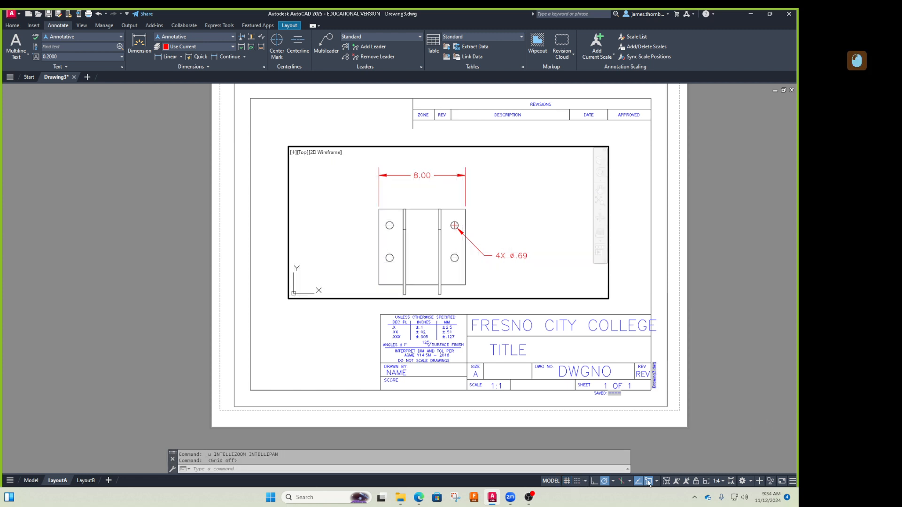
click(724, 477)
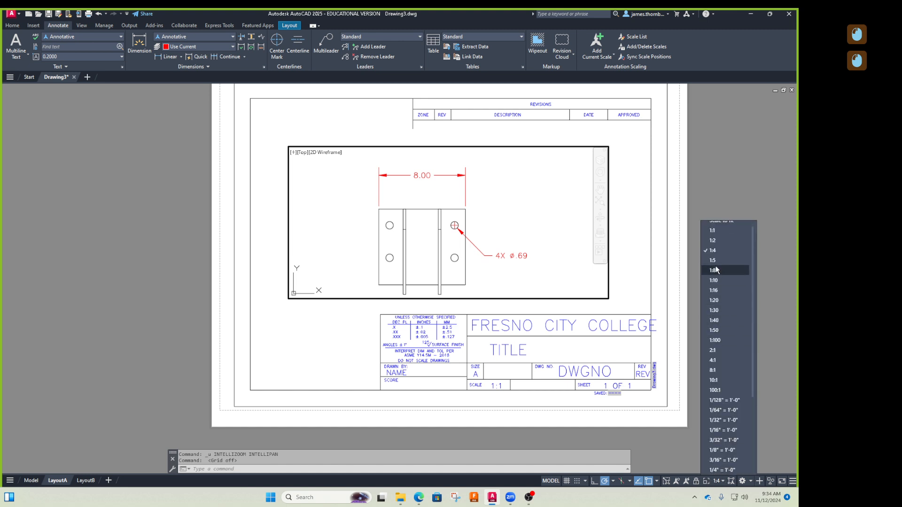
click(716, 250)
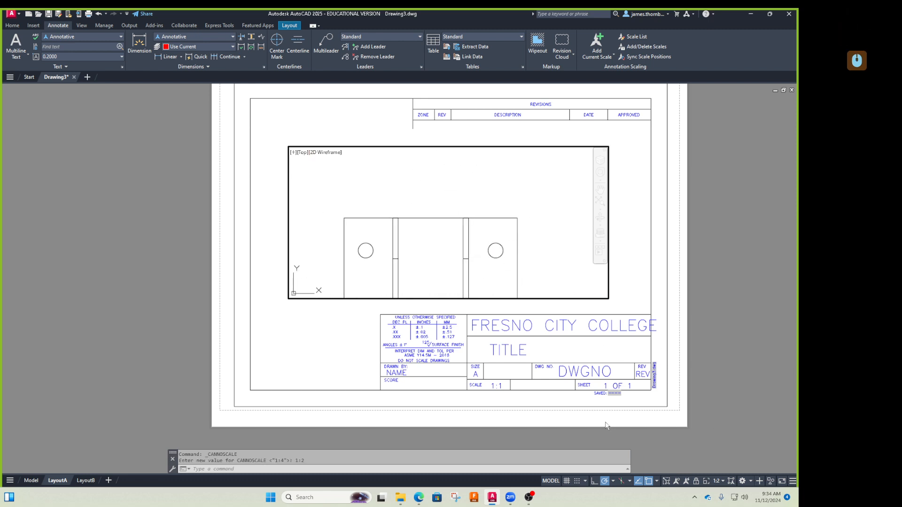
Try the viewport scales 2:1 and 1:8 in LayoutA to compare how the annotations display.
click(723, 484)
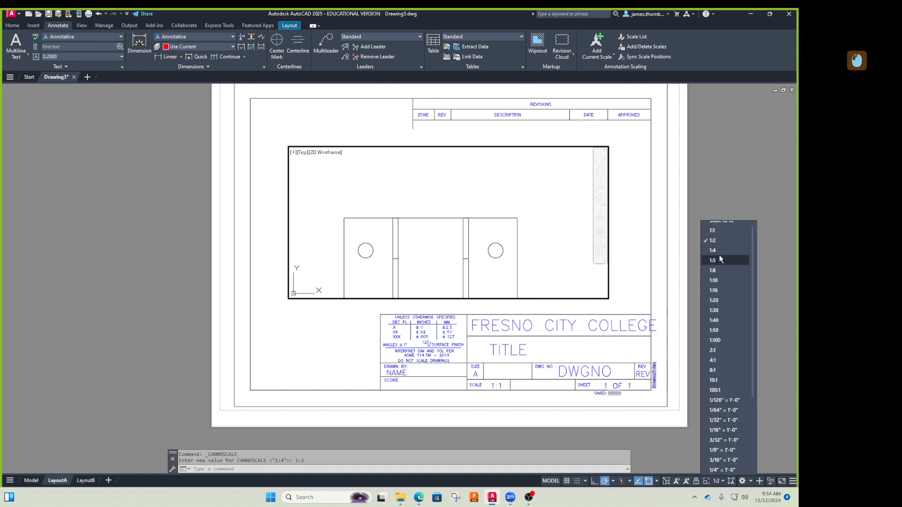
click(716, 350)
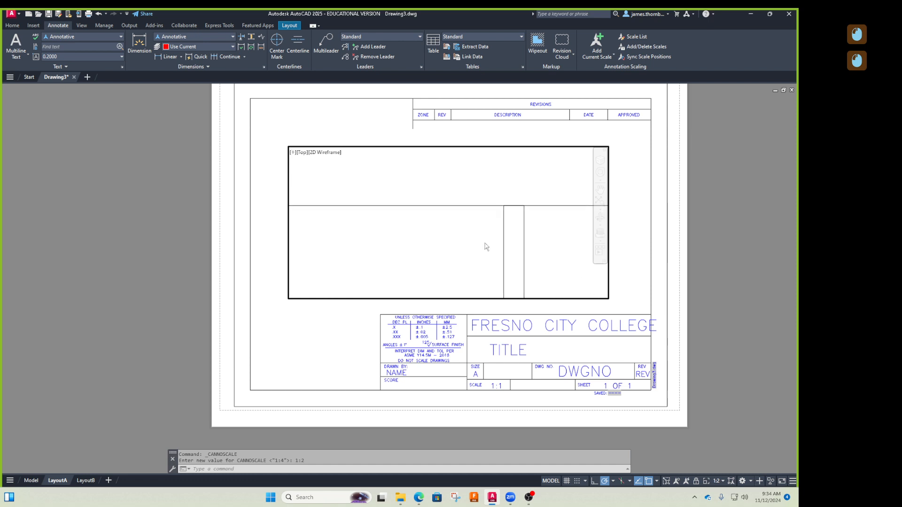
click(713, 483)
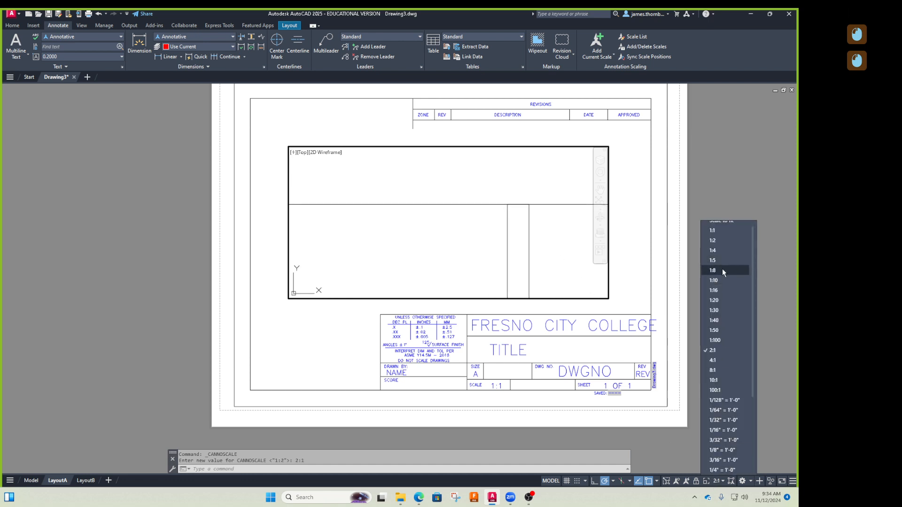
click(713, 271)
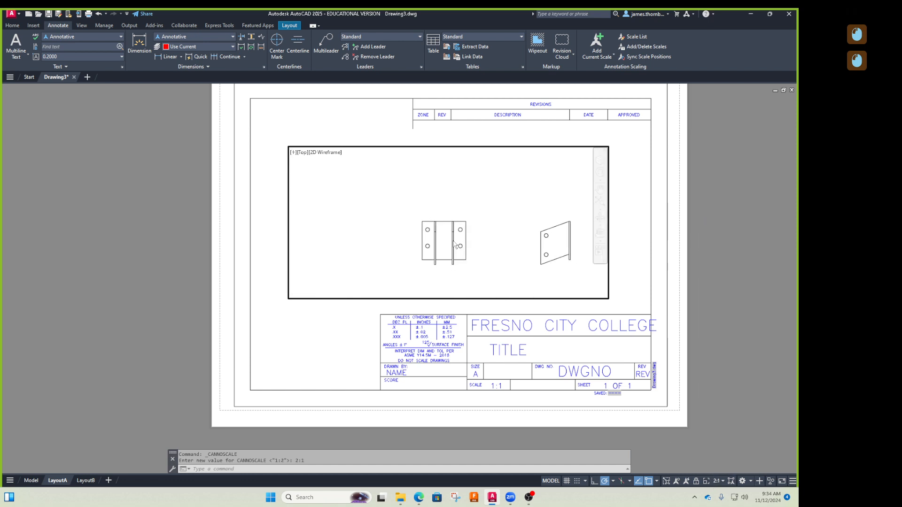
Set annotation objects to always show at every scale and change the viewport scale to 1:5.
click(676, 482)
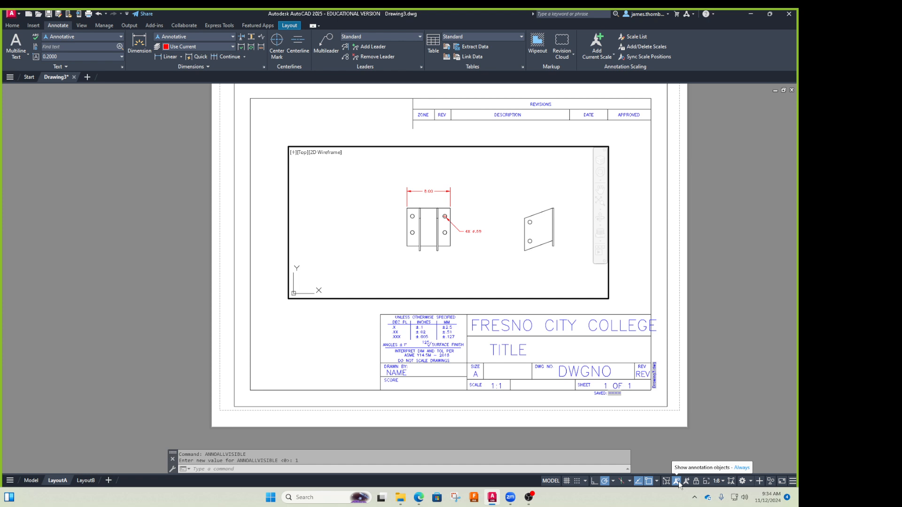
click(717, 481)
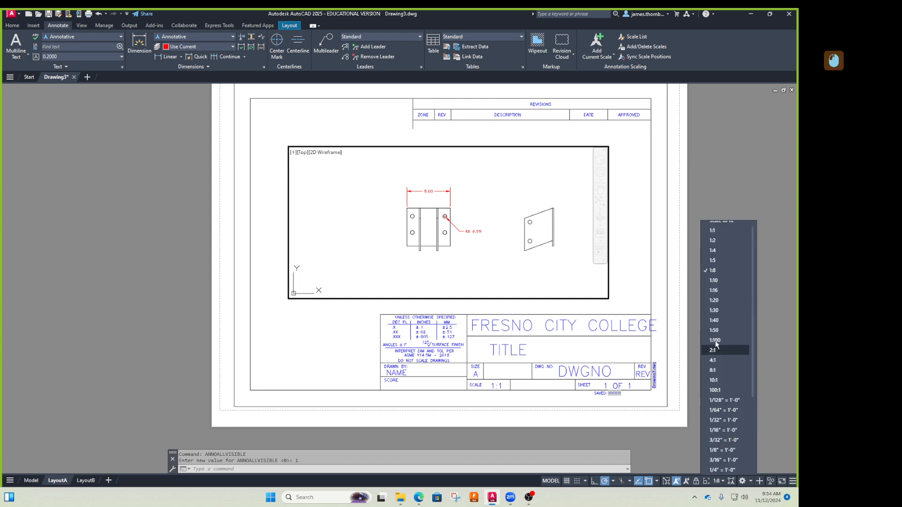
click(714, 260)
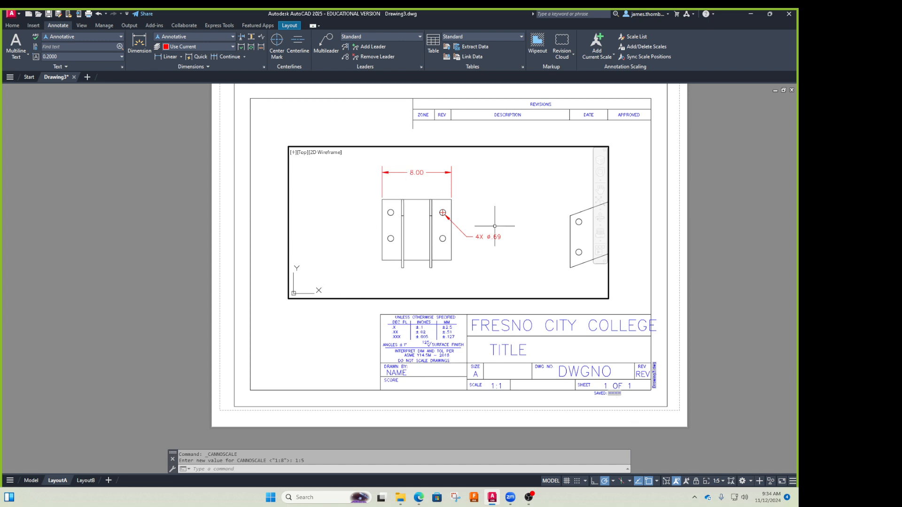
Zoom in and out inside the viewport to unset its scale and restore it to 1:5.
scroll(416, 228, down, 2)
scroll(416, 228, up, 4)
scroll(416, 228, down, 3)
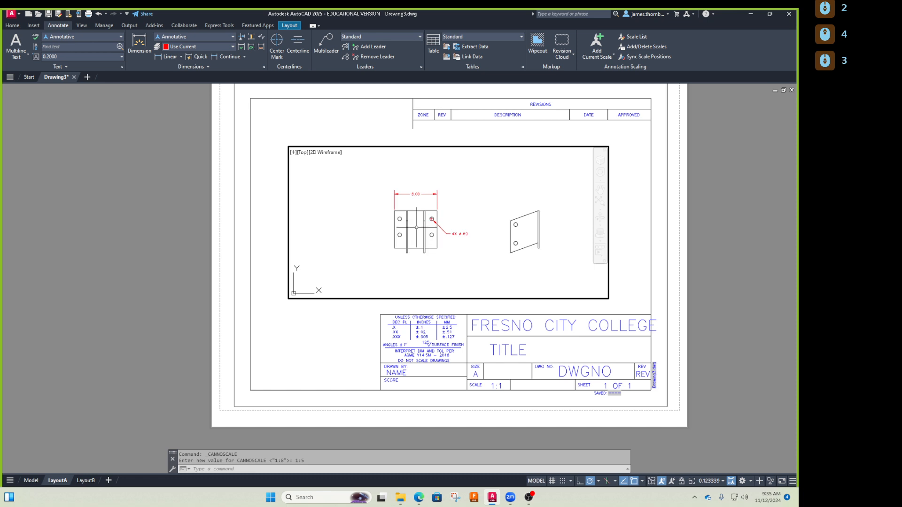
scroll(416, 227, up, 2)
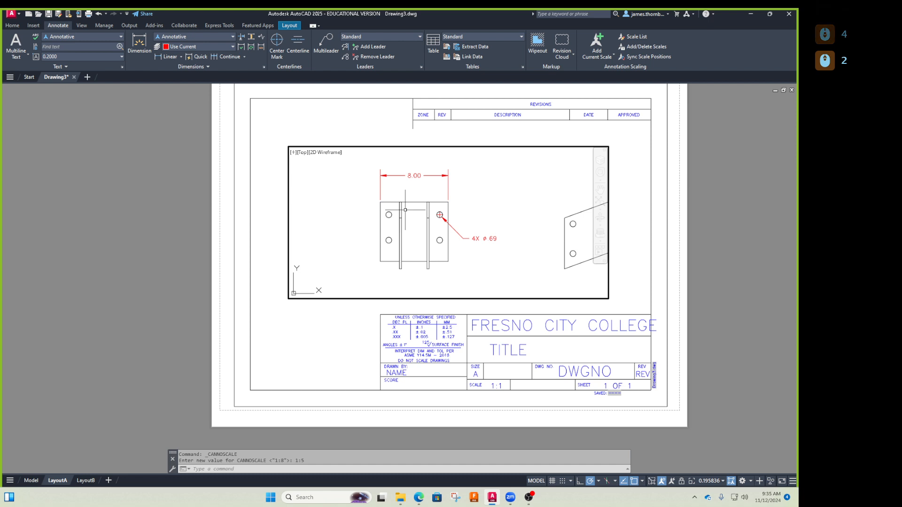
click(708, 481)
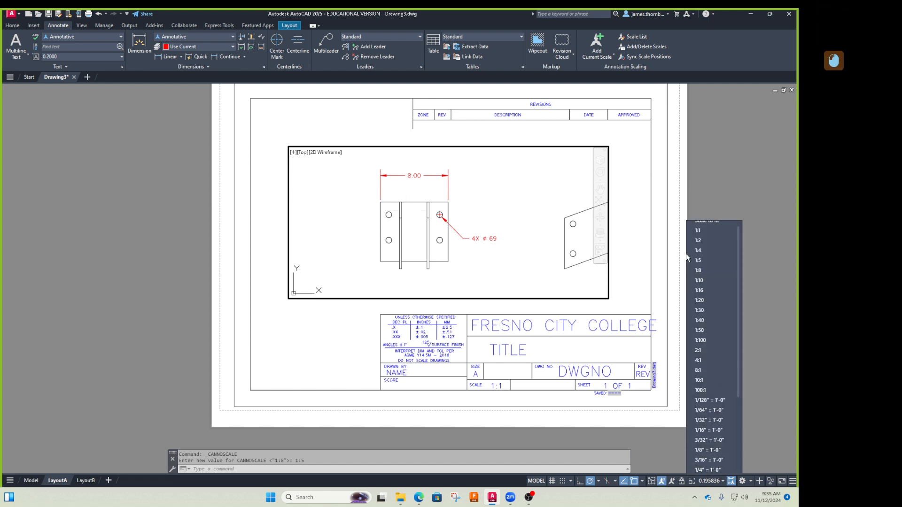
click(698, 260)
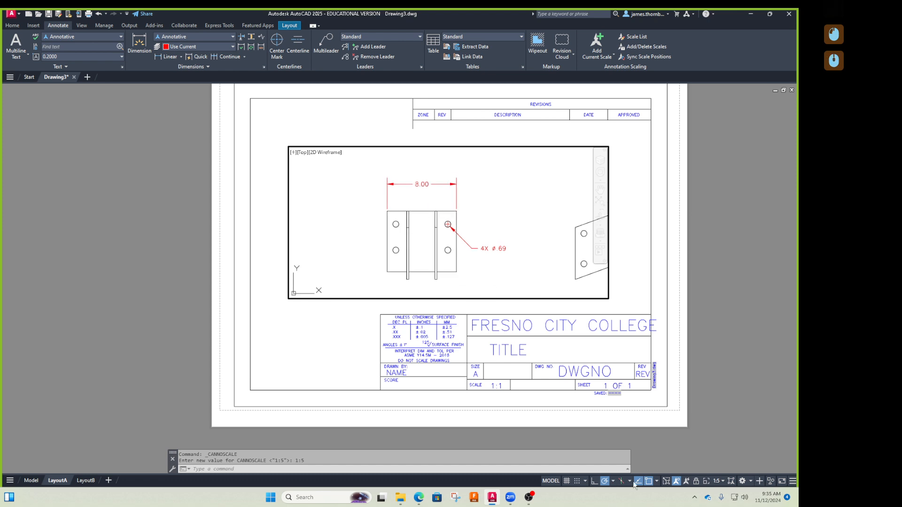
Add the current 1:5 annotation scale to the 8.00 dimension and show only annotations that support the current scale.
click(397, 184)
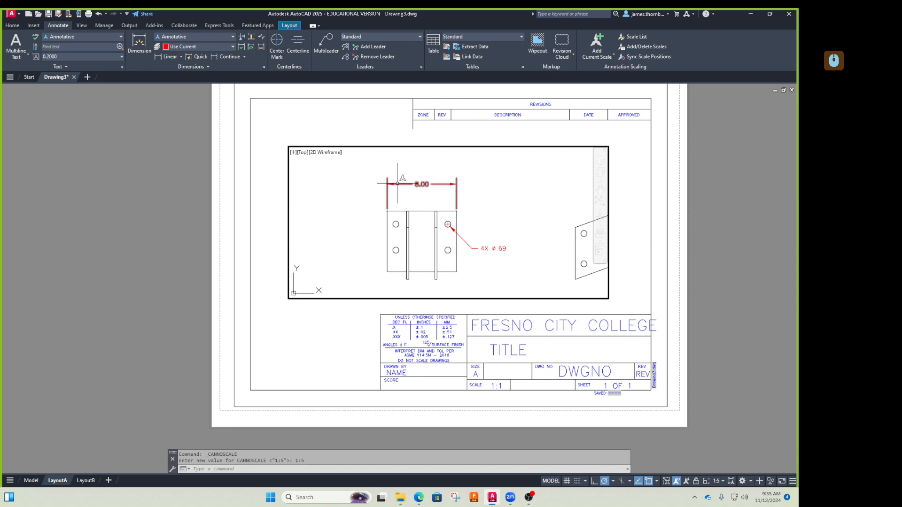
right_click(398, 183)
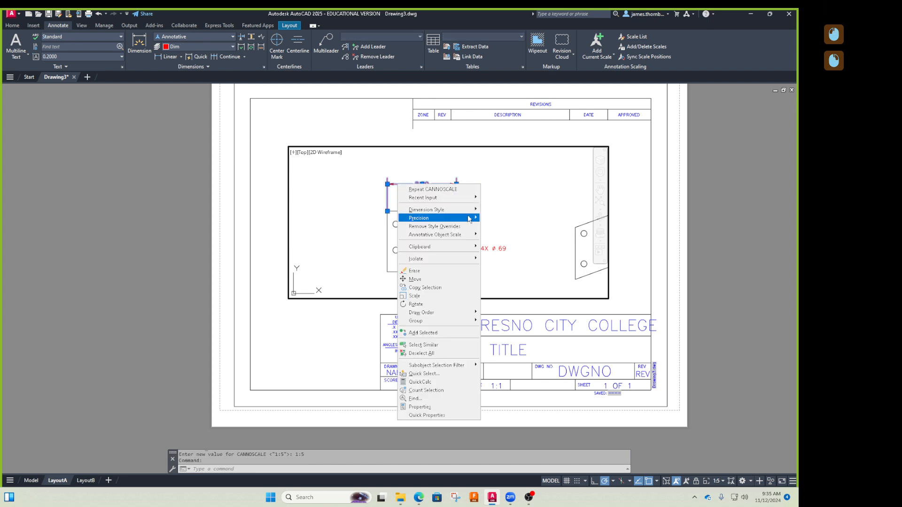
mouse_move(459, 238)
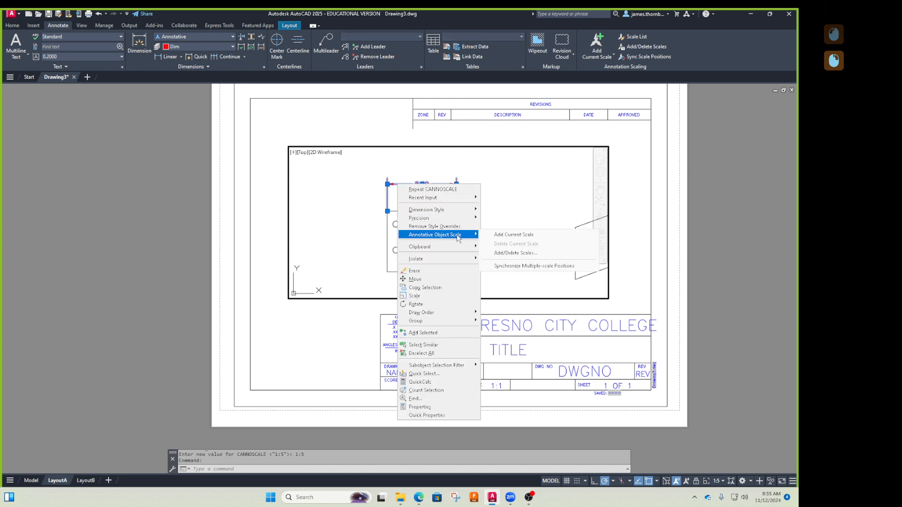
click(516, 237)
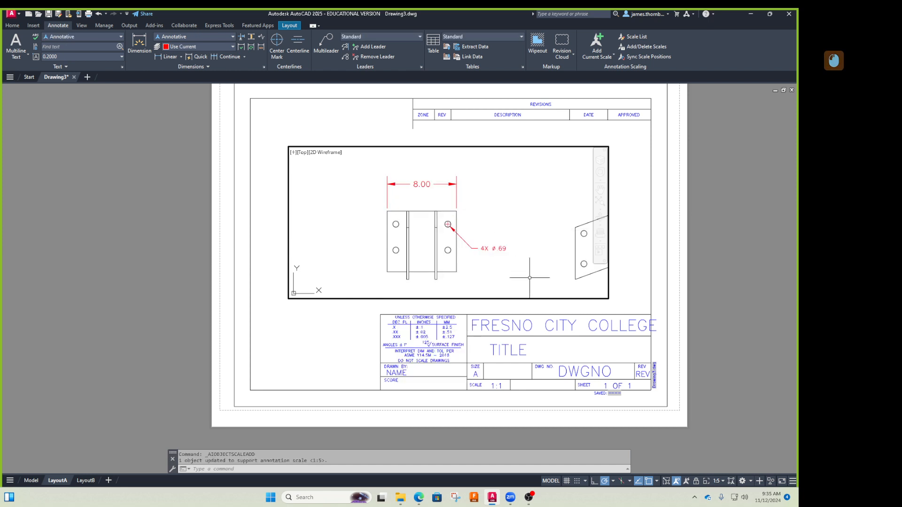
click(676, 482)
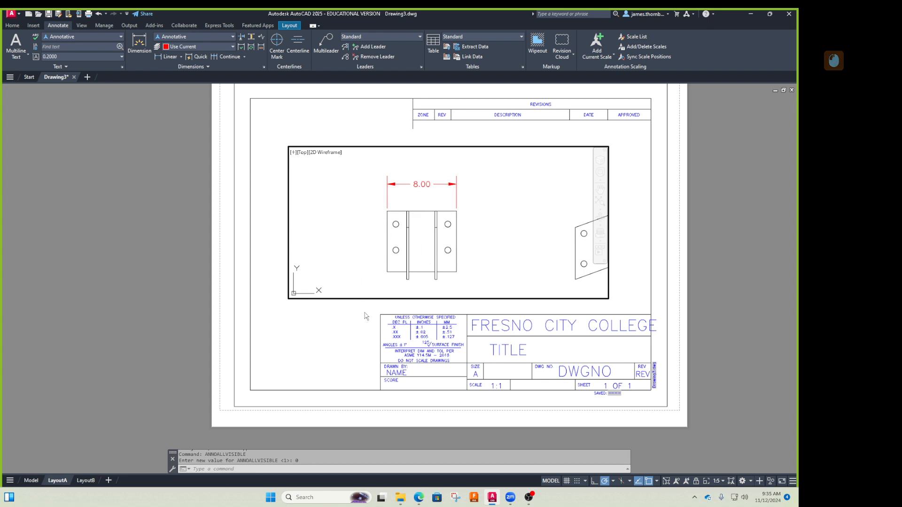
Move the 8.00 dimension's 1:5 representation closer to the bracket's front view and return to paper space.
click(422, 184)
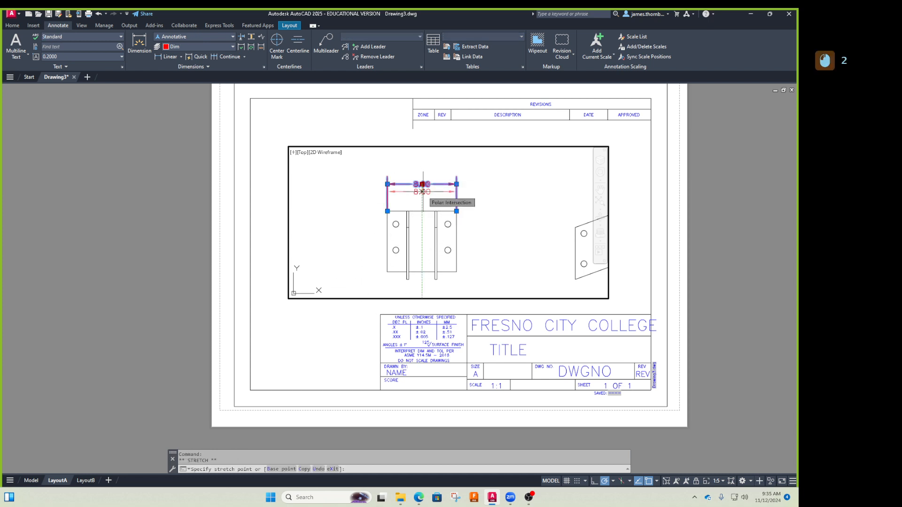
click(422, 184)
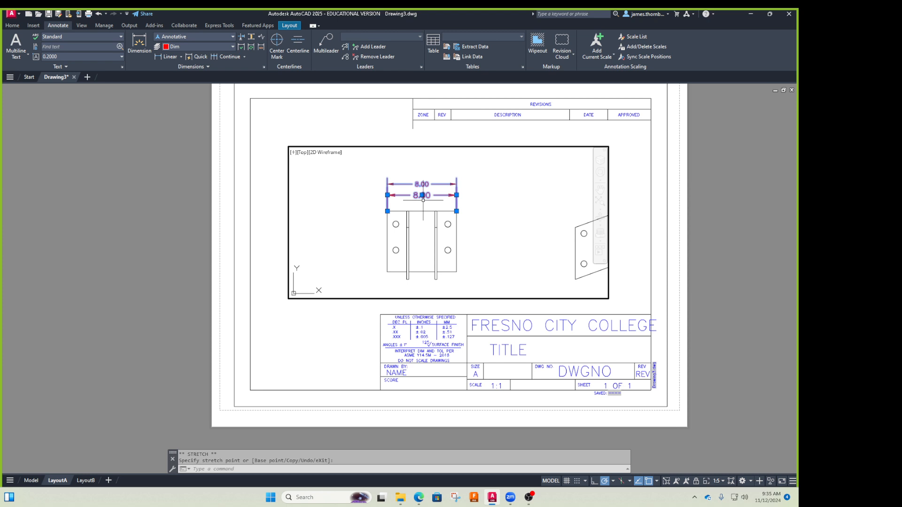
double_click(380, 118)
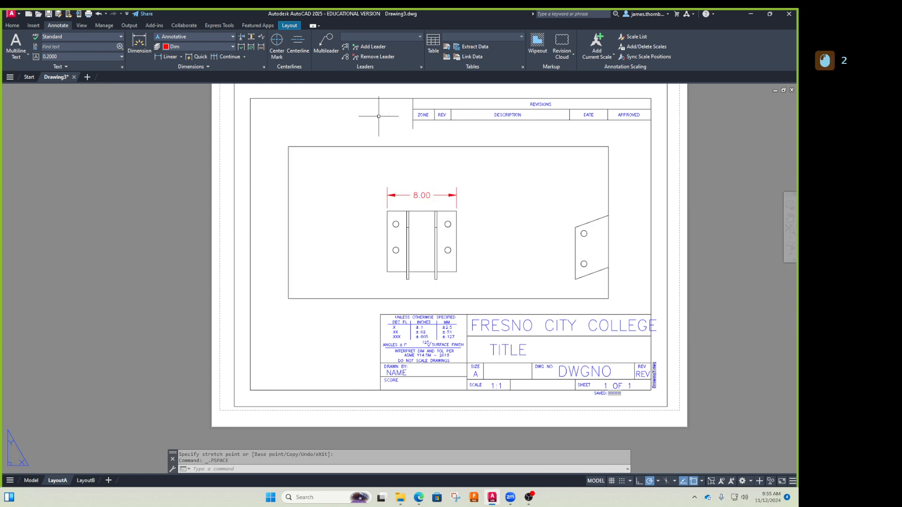
Go to model space and select the 8.00 dimension to examine its different scale representations.
click(31, 480)
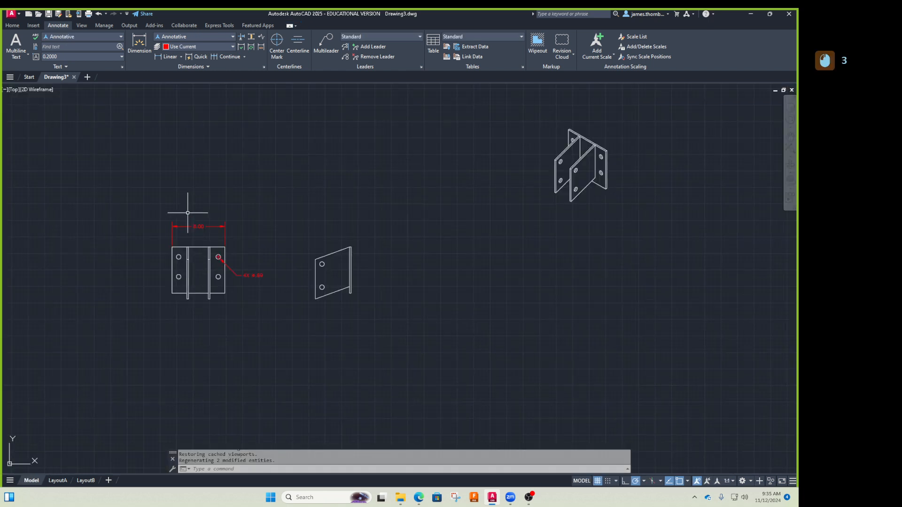
scroll(132, 238, up, 3)
scroll(145, 235, down, 3)
middle_drag(206, 242, 301, 235)
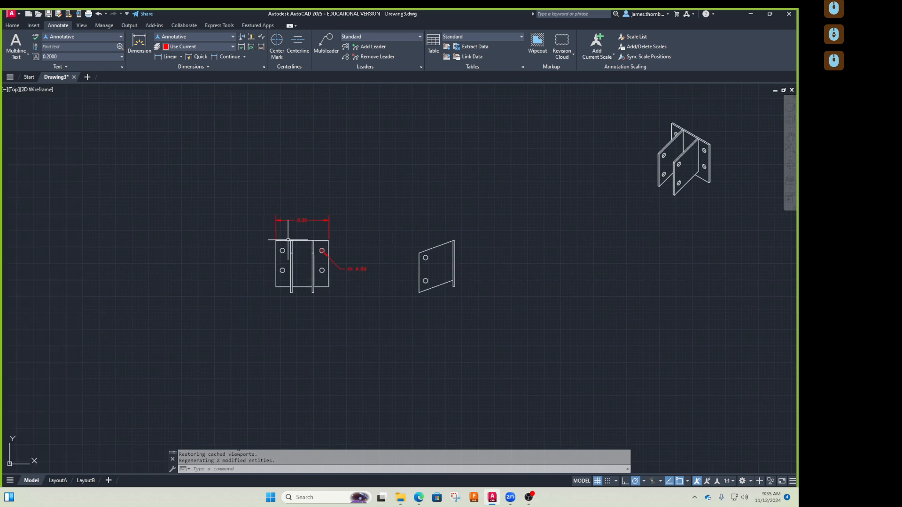
scroll(304, 230, down, 2)
scroll(305, 231, up, 2)
click(307, 217)
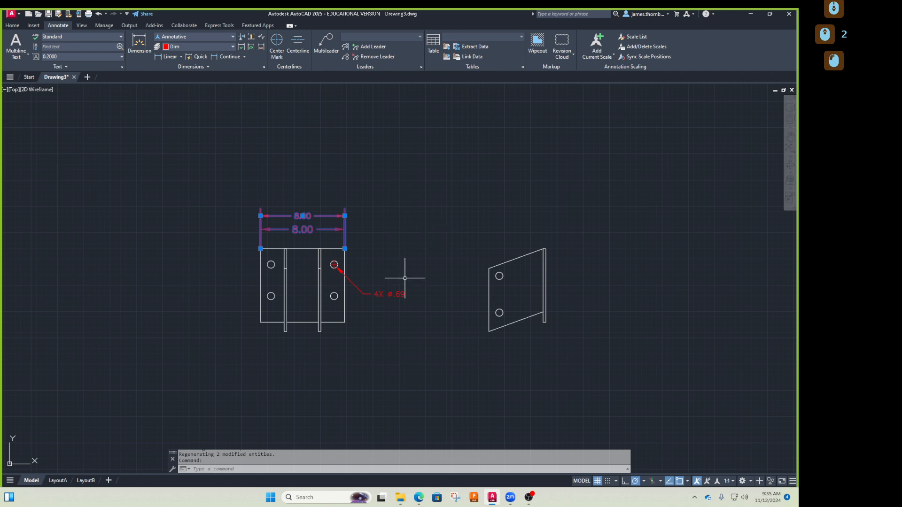
key(Escape)
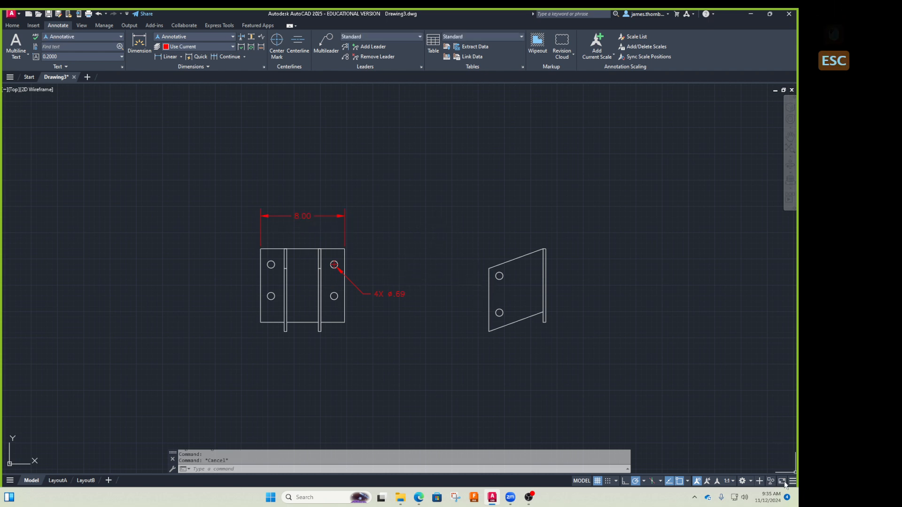
Toggle annotation visibility in model space, finishing with only annotations that support the current scale shown.
click(731, 482)
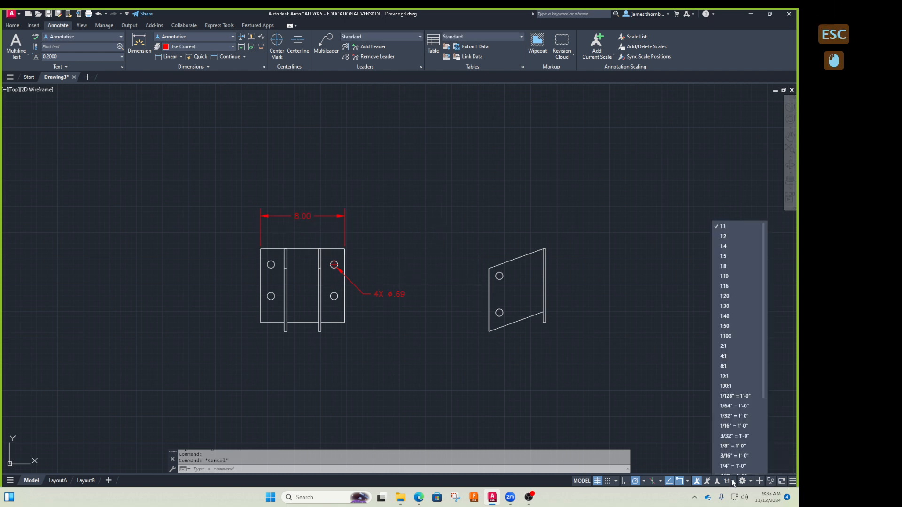
click(700, 473)
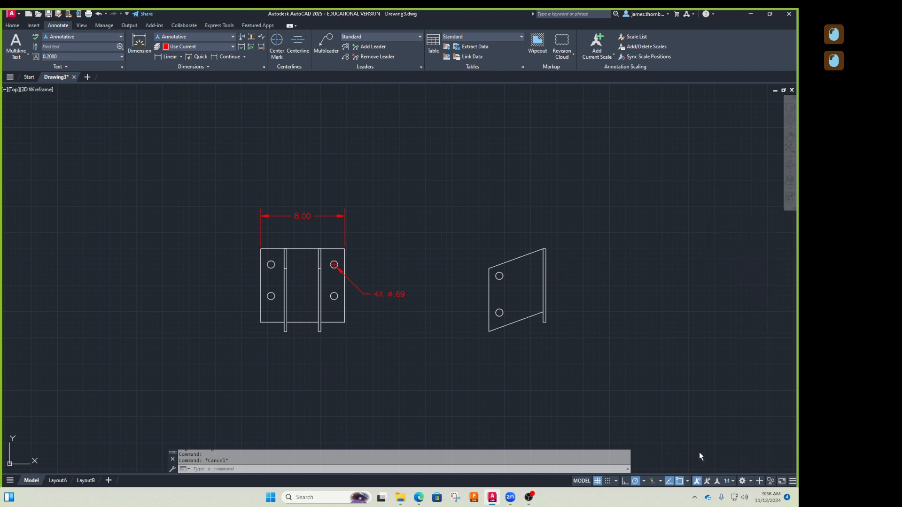
click(699, 481)
click(698, 481)
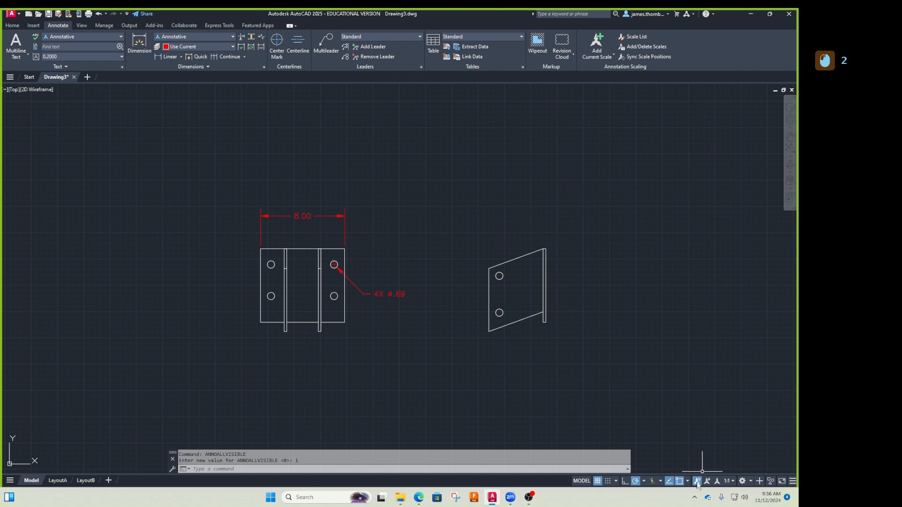
click(697, 482)
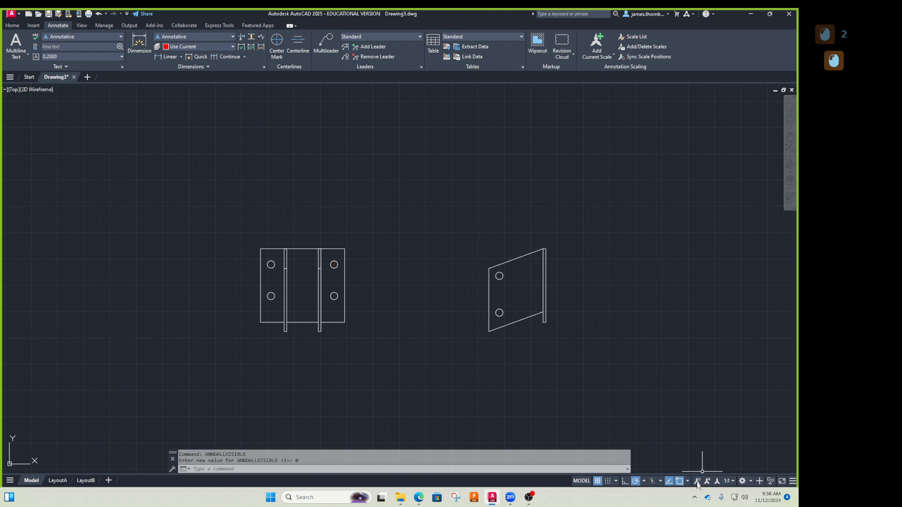
Set the model space annotation scale to 1:4 and then 1:5 to compare the annotations shown.
click(733, 481)
click(731, 241)
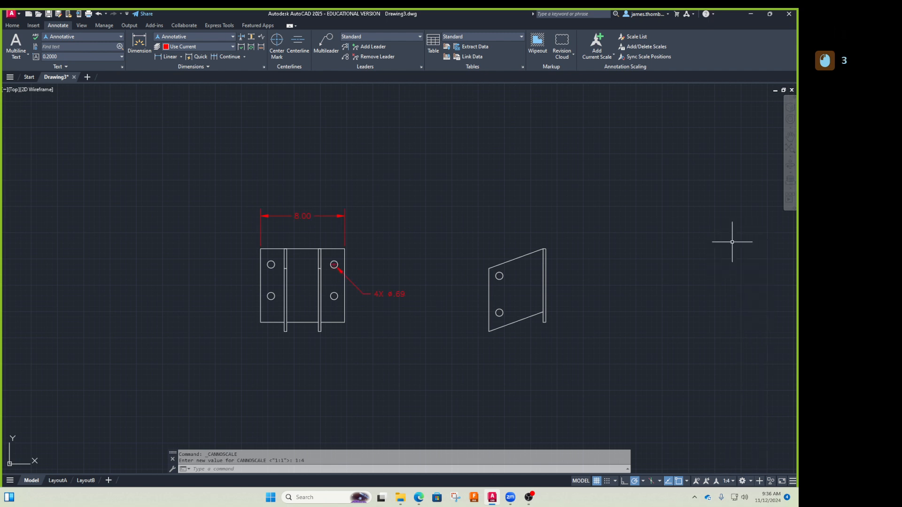
click(729, 481)
click(732, 247)
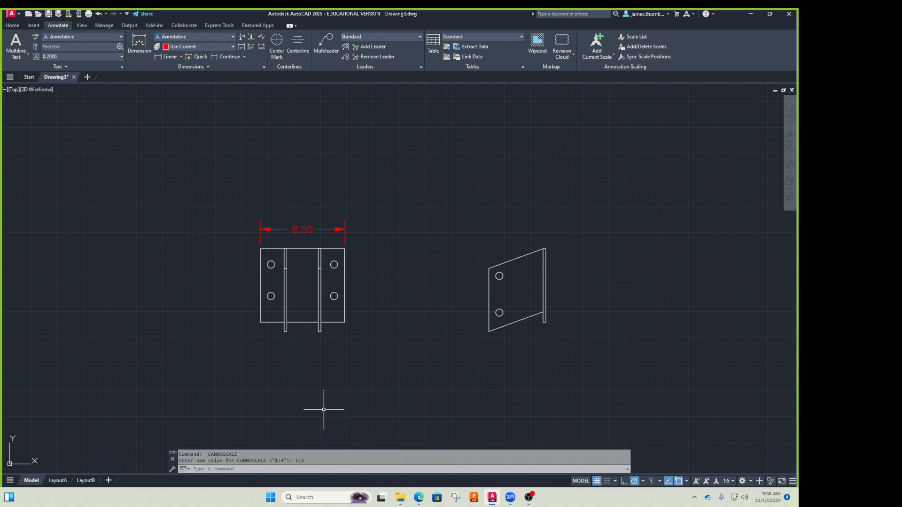
scroll(402, 376, down, 2)
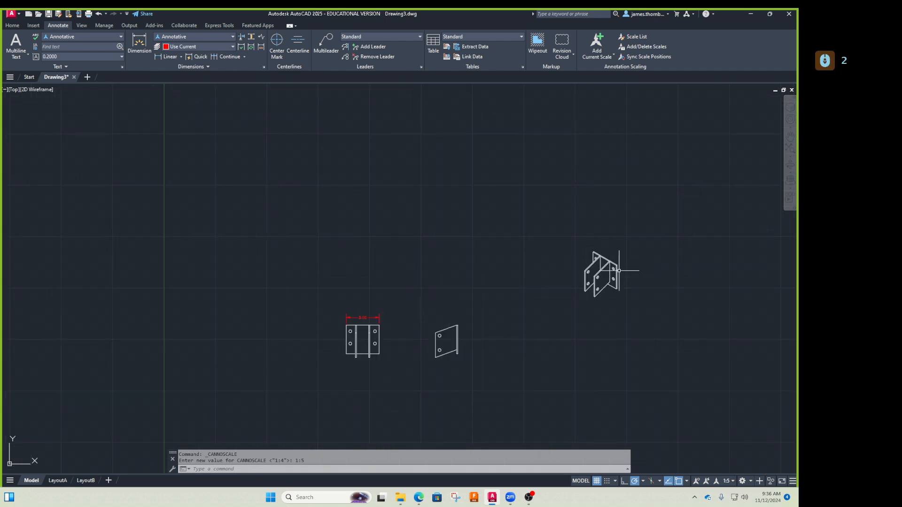
scroll(619, 271, up, 2)
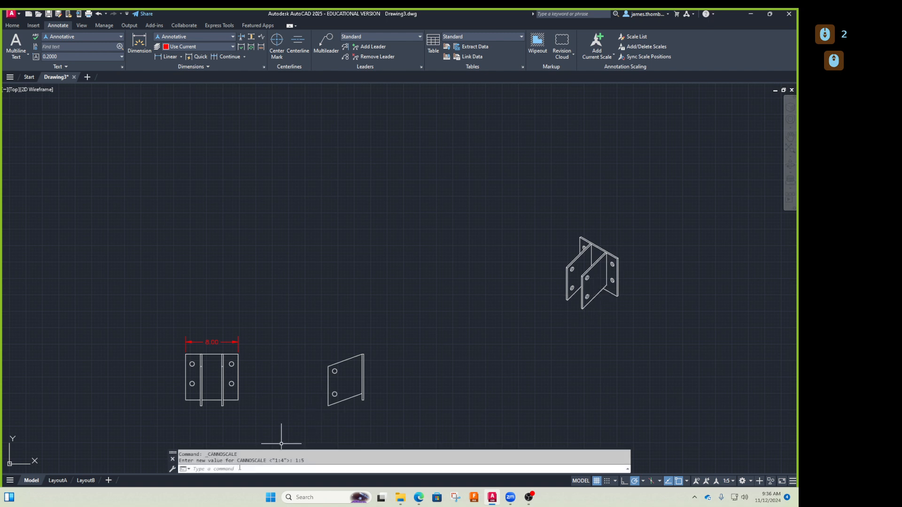
Open LayoutB and select the isometric view's viewport to check its boundary.
click(58, 480)
click(84, 480)
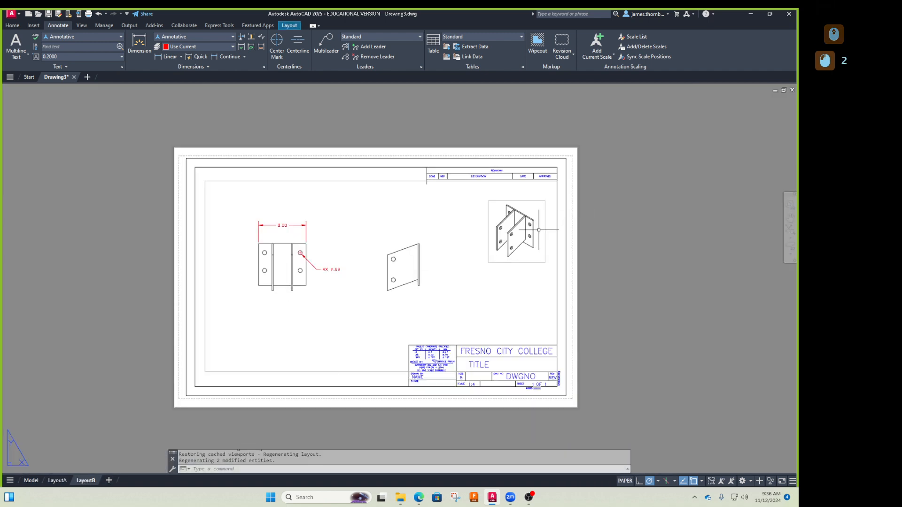
click(517, 265)
click(510, 240)
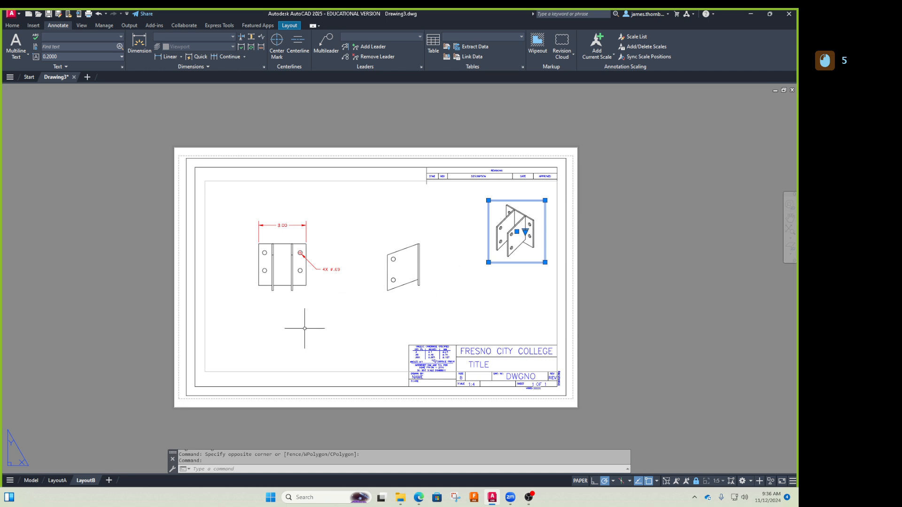
click(216, 366)
click(209, 377)
key(Escape)
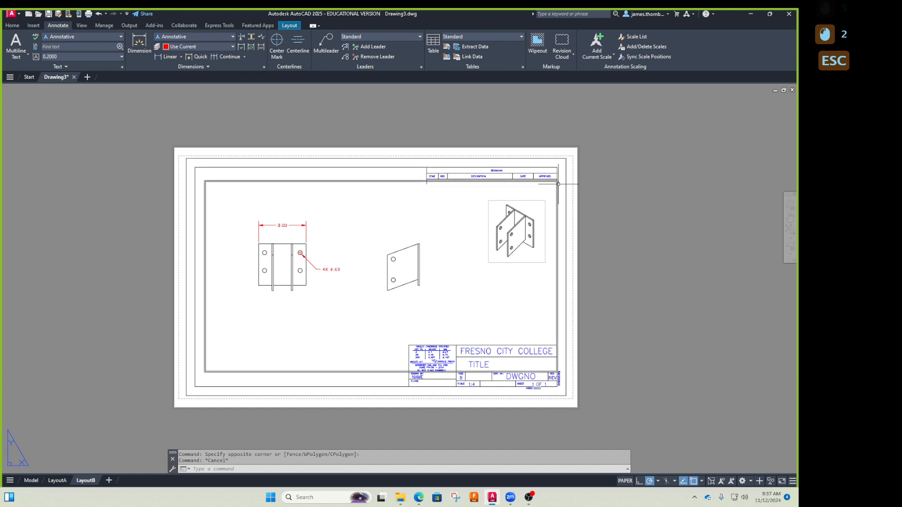
Shrink LayoutB's main viewport by stretching its upper corner inward until it clears the isometric viewport.
click(556, 181)
click(557, 181)
click(472, 190)
key(Escape)
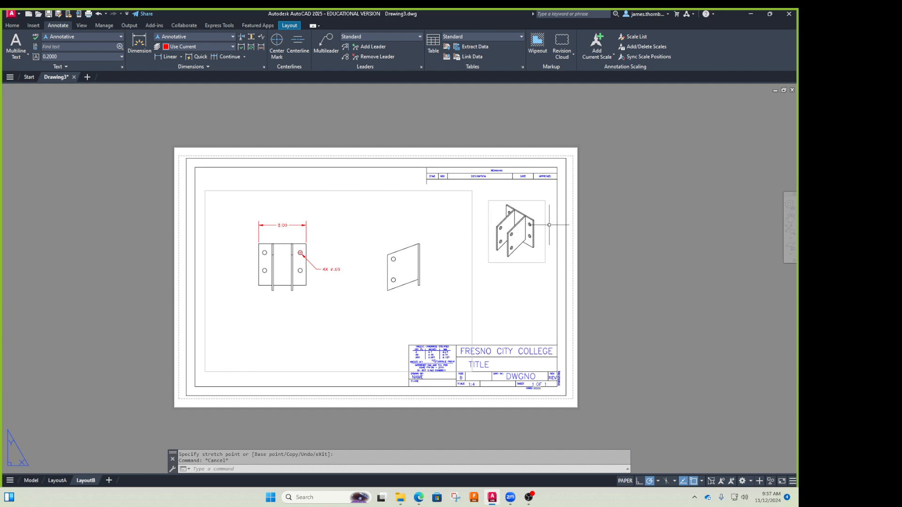
mouse_move(545, 217)
Try moving the bracket's side view diagonally down toward the front view within the main viewport, and undo the move.
double_click(298, 235)
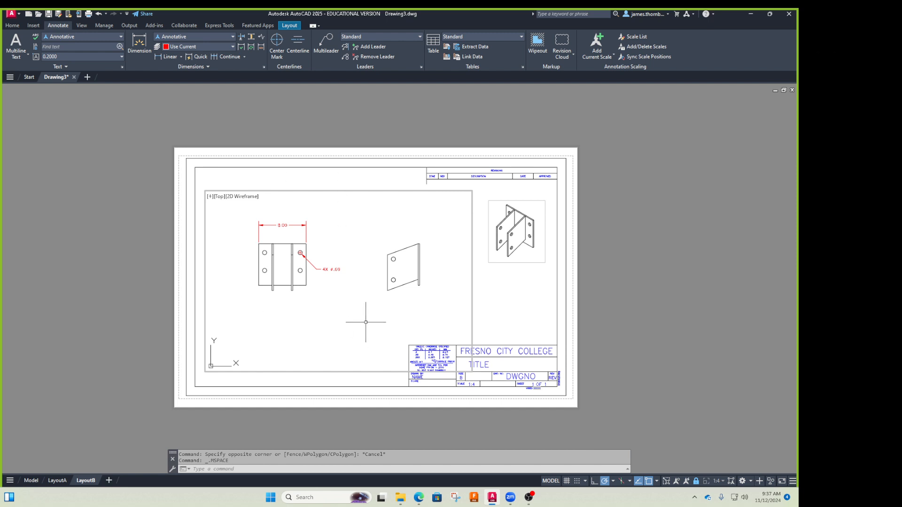
middle_drag(366, 178, 318, 180)
scroll(407, 249, up, 2)
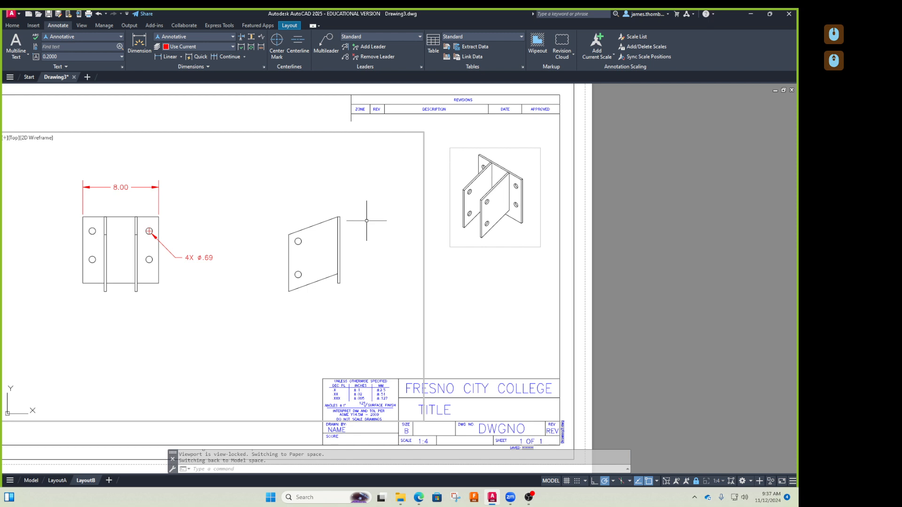
scroll(369, 219, down, 2)
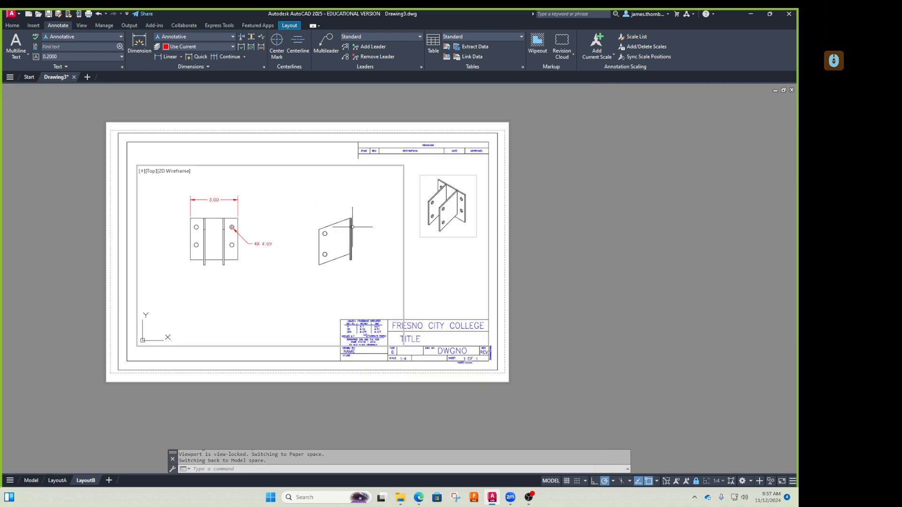
click(381, 207)
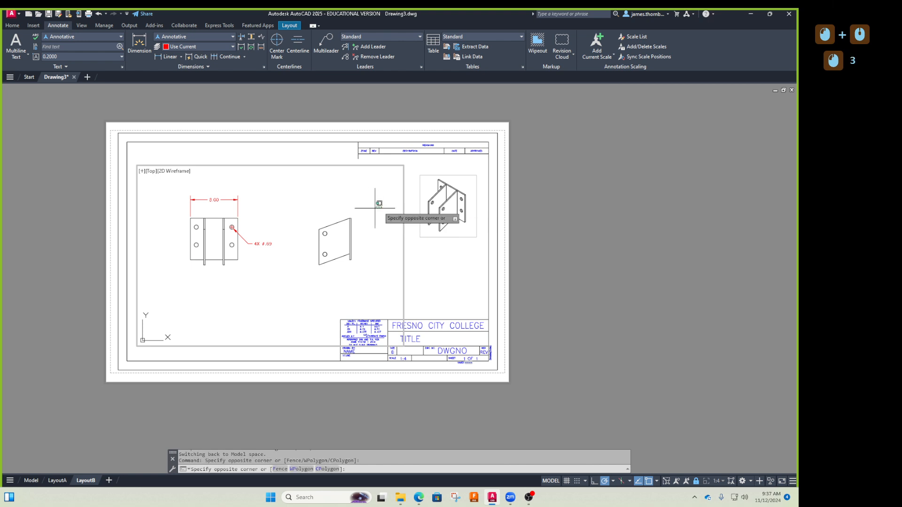
click(308, 298)
text(m)
key(Return)
click(342, 247)
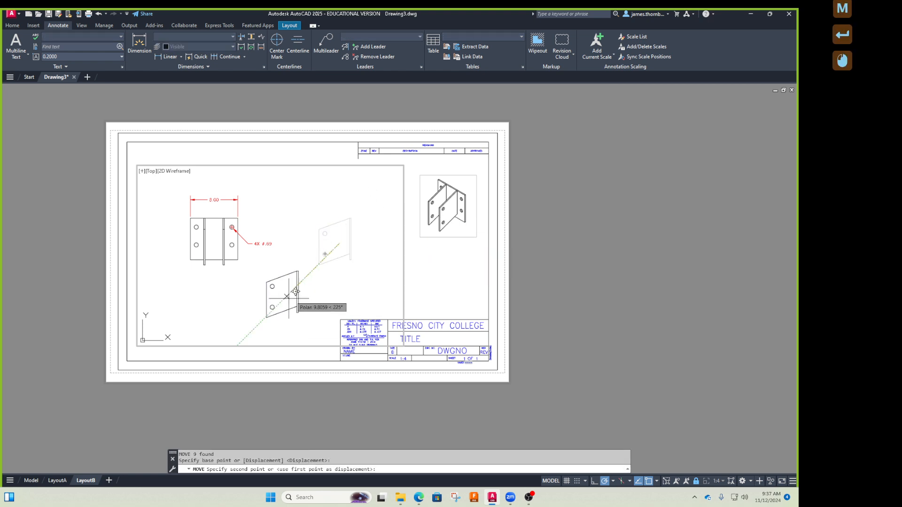
click(275, 314)
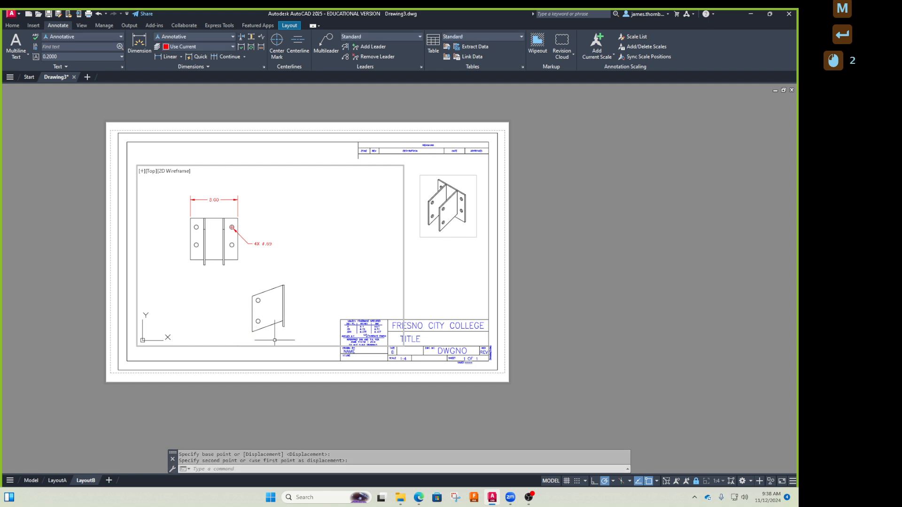
key(ctrl+z)
click(381, 193)
click(291, 282)
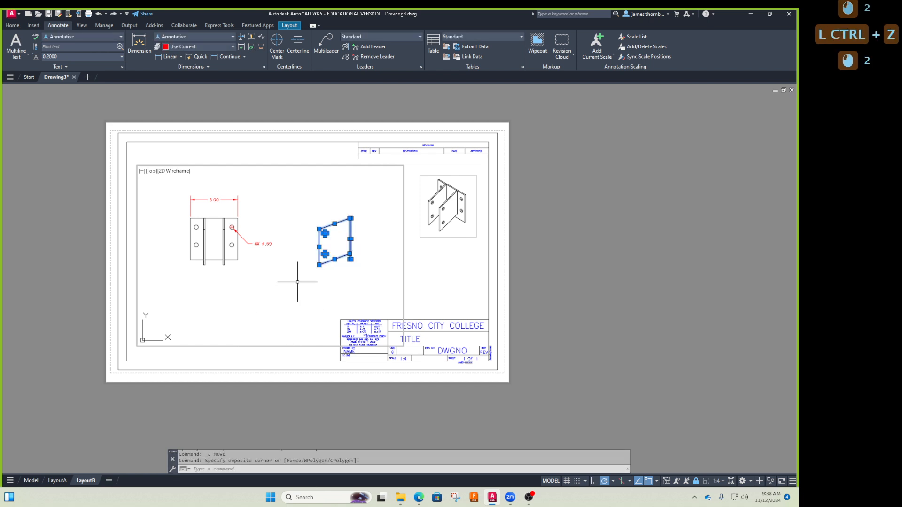
text(m)
key(Return)
click(334, 285)
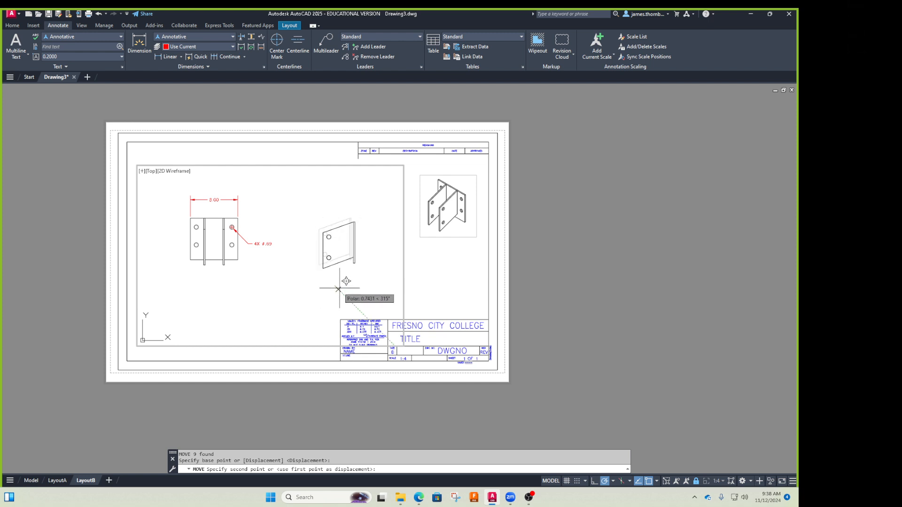
key(Escape)
key(Escape)
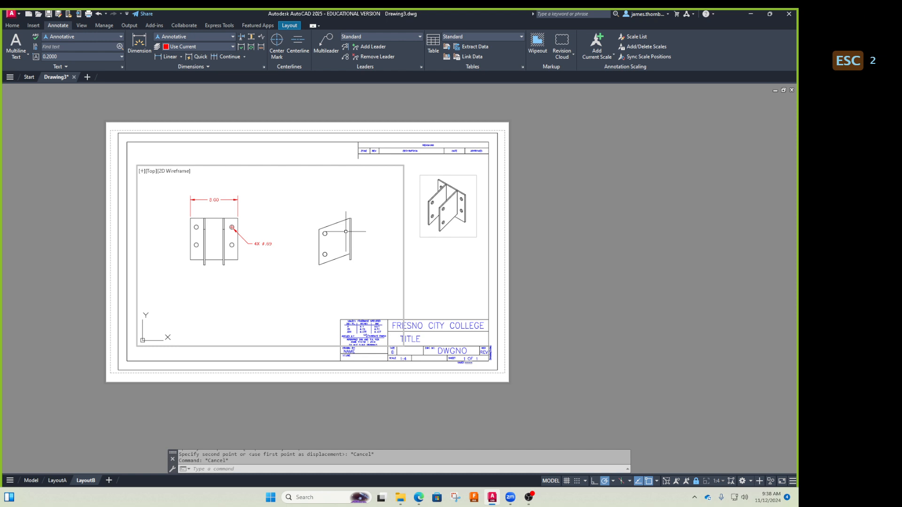
double_click(403, 160)
click(404, 164)
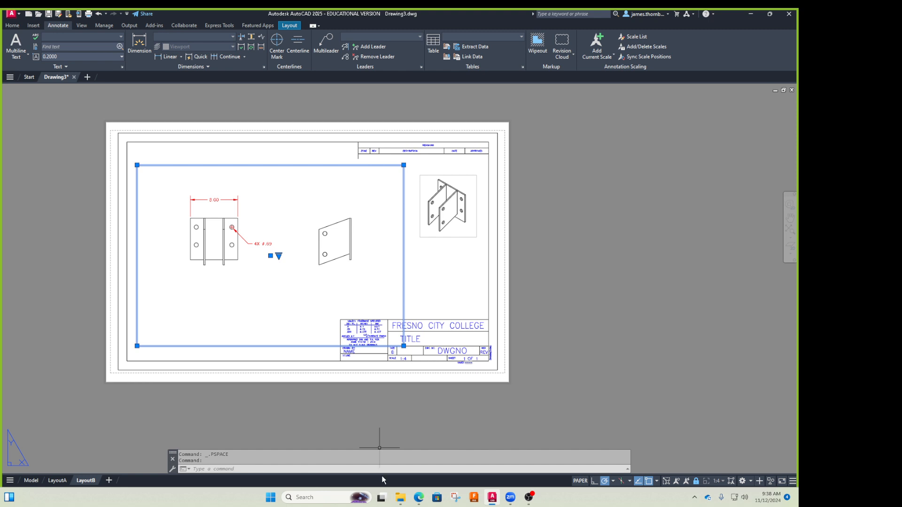
Switch to File Explorer, look through the college OneDrive folder, and return to the drawing.
click(408, 503)
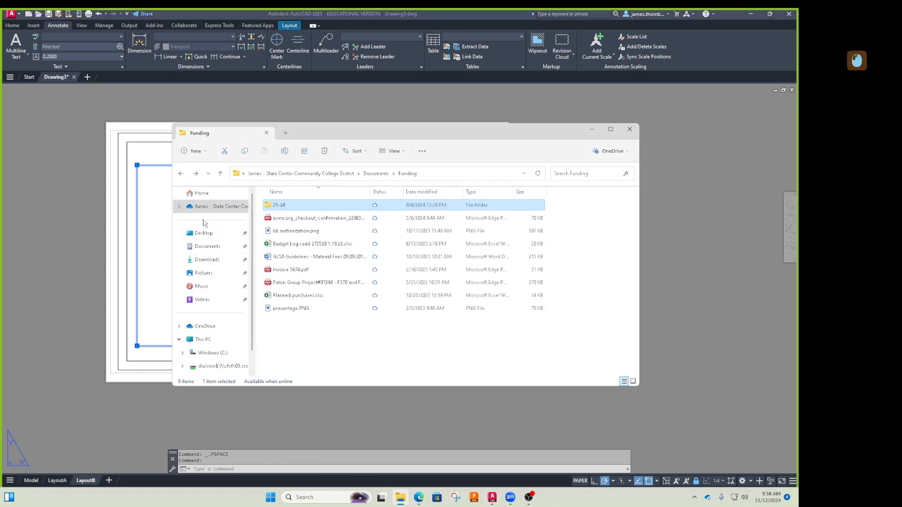
click(212, 206)
scroll(340, 279, down, 13)
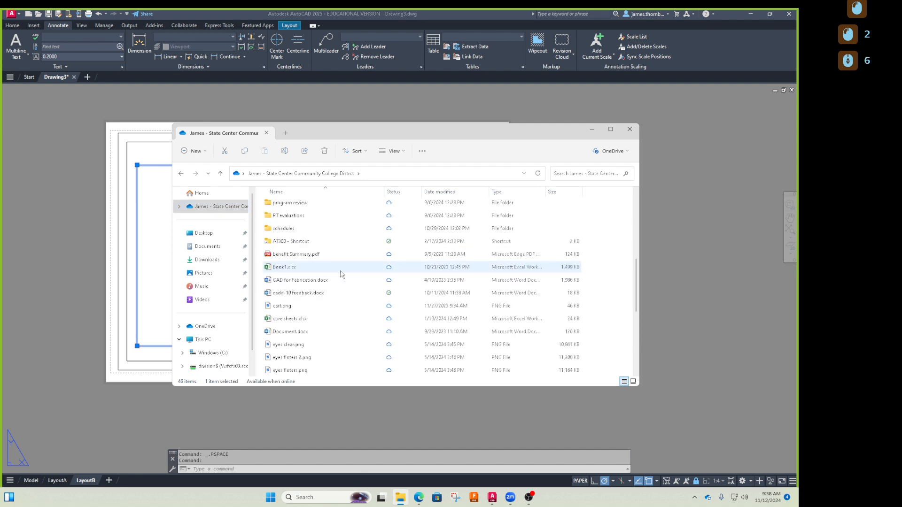
scroll(324, 301, up, 8)
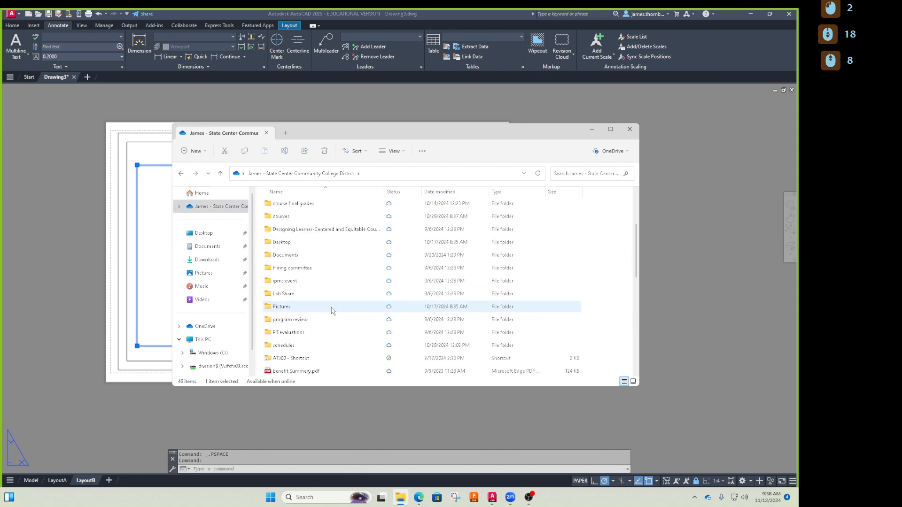
click(591, 129)
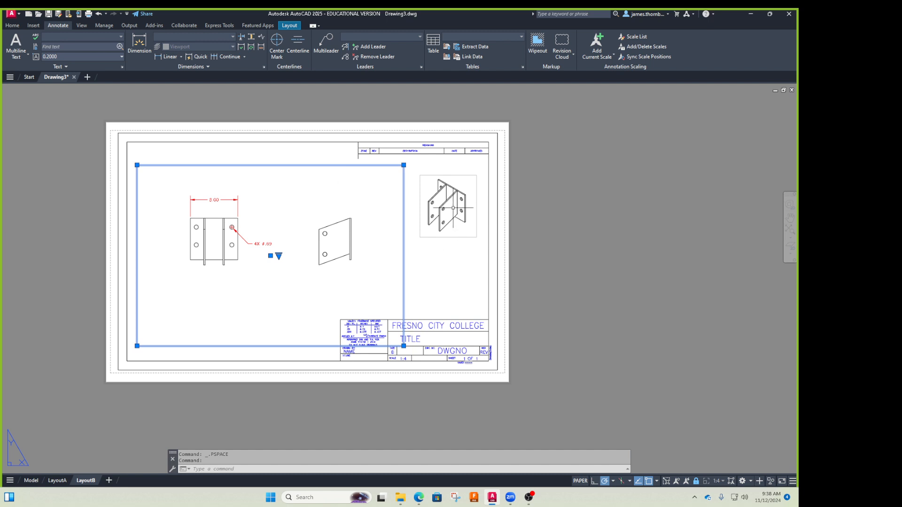
Move the bracket's side view horizontally away from the front view, beyond the main viewport's boundary, and return to paper space.
click(353, 211)
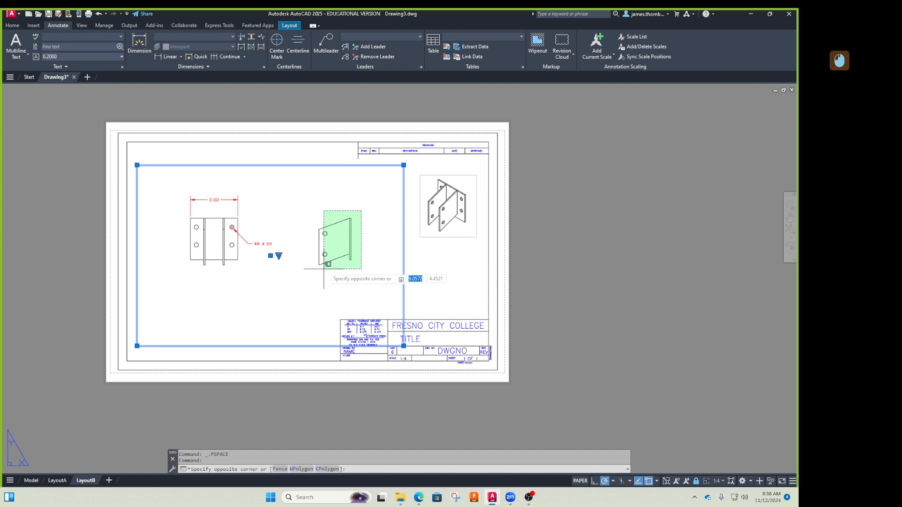
key(Escape)
key(Escape)
double_click(362, 196)
click(367, 211)
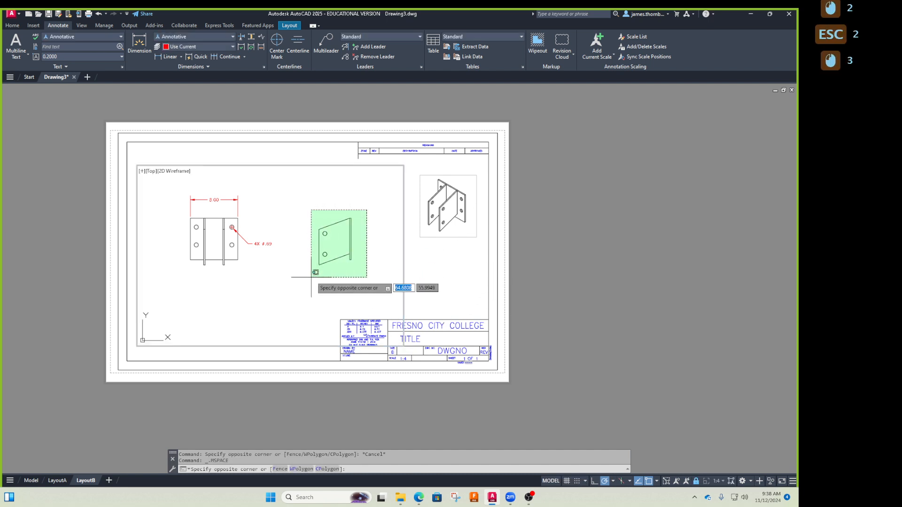
click(310, 279)
text(m)
key(Return)
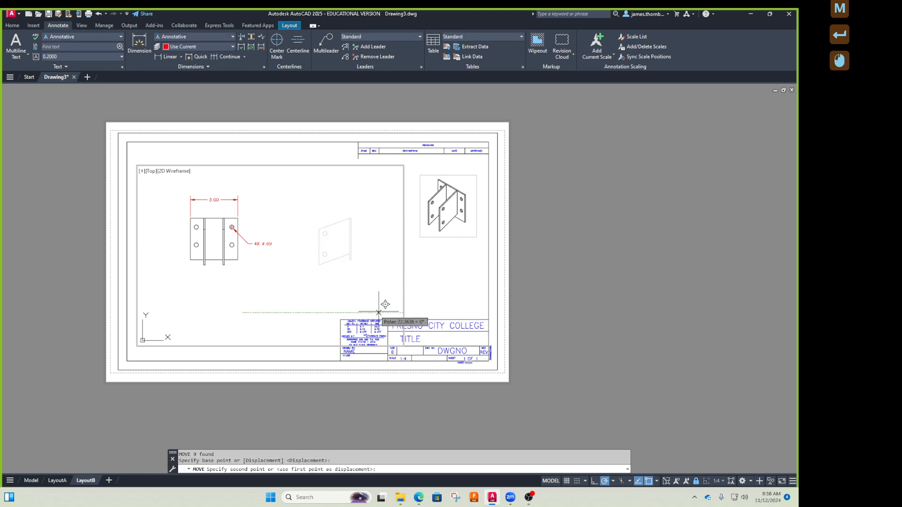
click(387, 311)
double_click(429, 305)
Shrink the main viewport around the dimensioned front view by stretching its upper-right and lower-left corners inward.
click(406, 160)
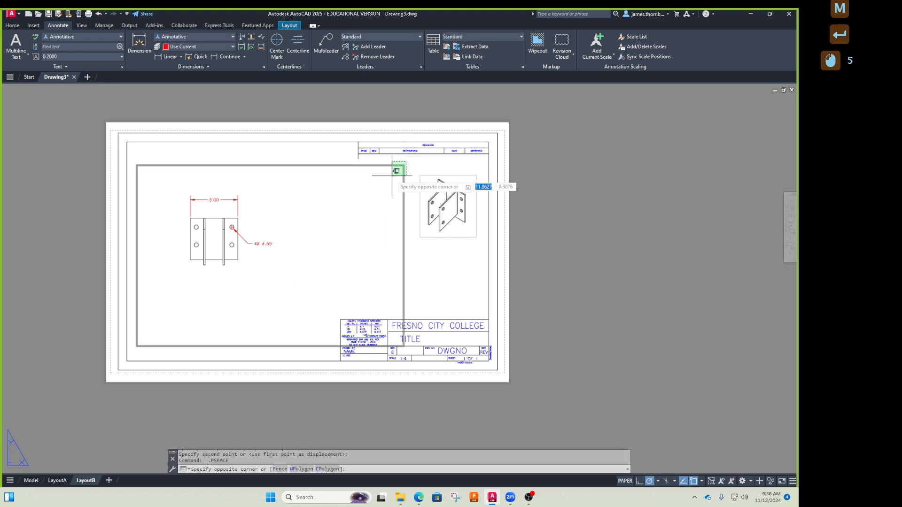
click(390, 176)
click(403, 165)
click(280, 185)
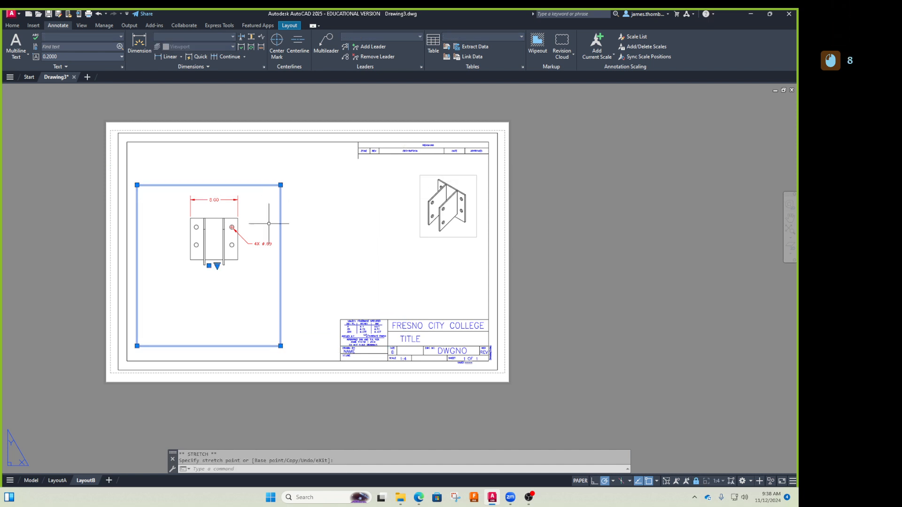
click(137, 345)
click(171, 282)
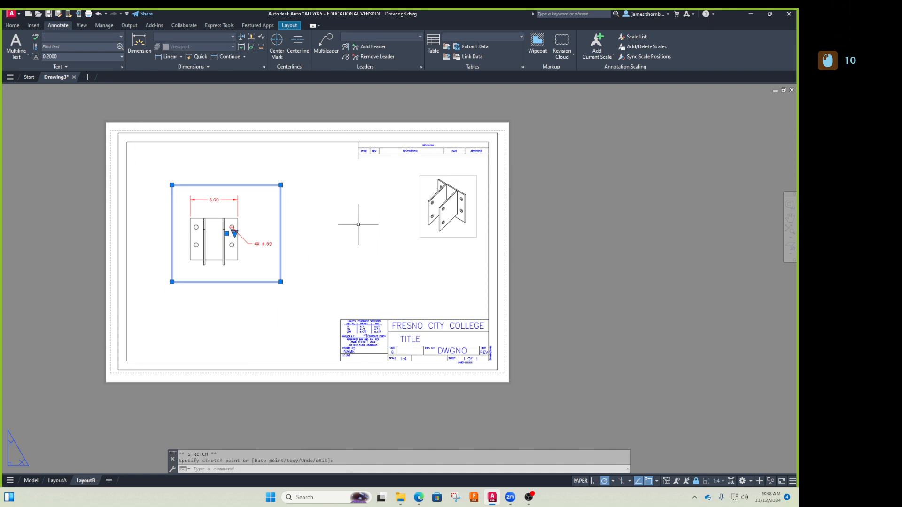
key(Escape)
Create a new viewport framing the side view from model space and place it between the front and isometric views.
click(289, 25)
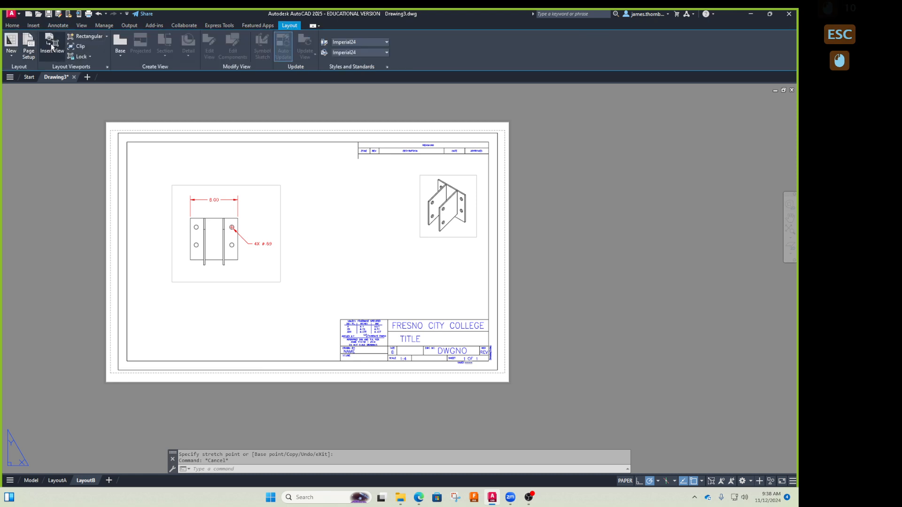
click(85, 36)
click(618, 256)
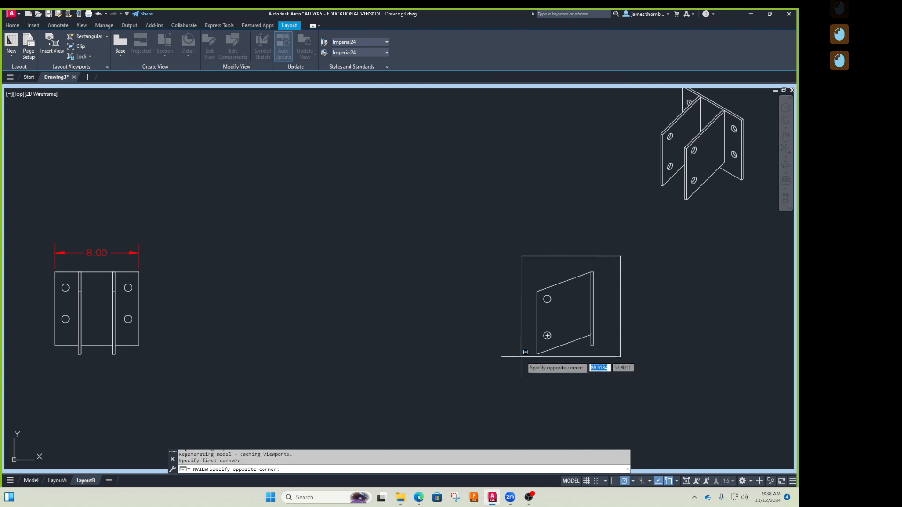
click(494, 372)
key(Return)
click(364, 234)
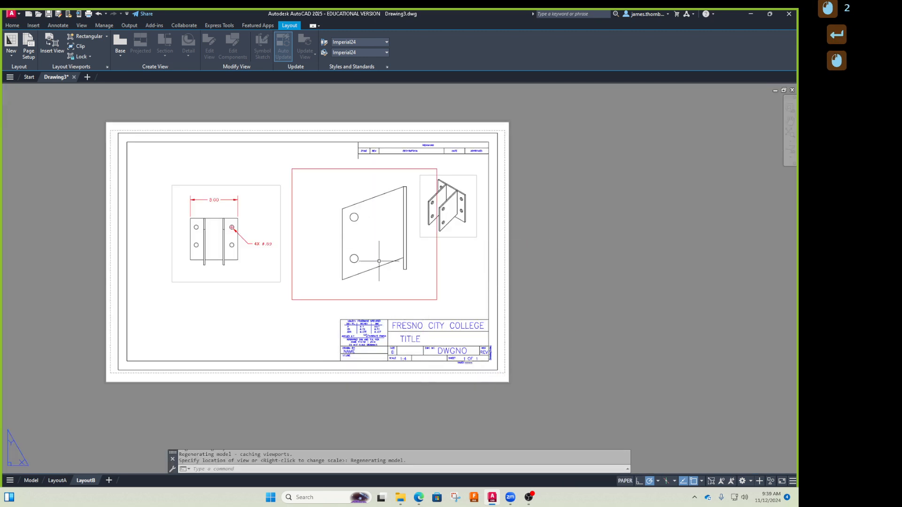
Put the new side view viewport on the Viewport layer.
key(Escape)
click(348, 169)
click(13, 25)
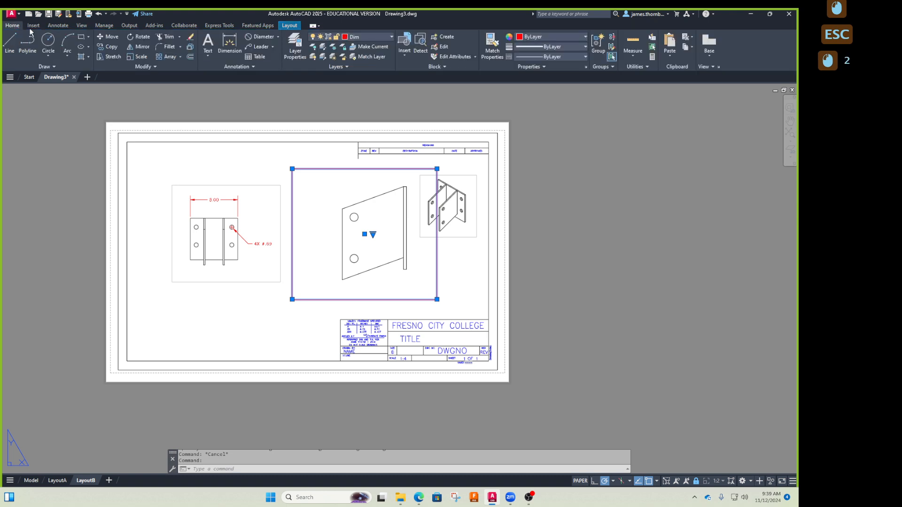
click(362, 39)
click(357, 139)
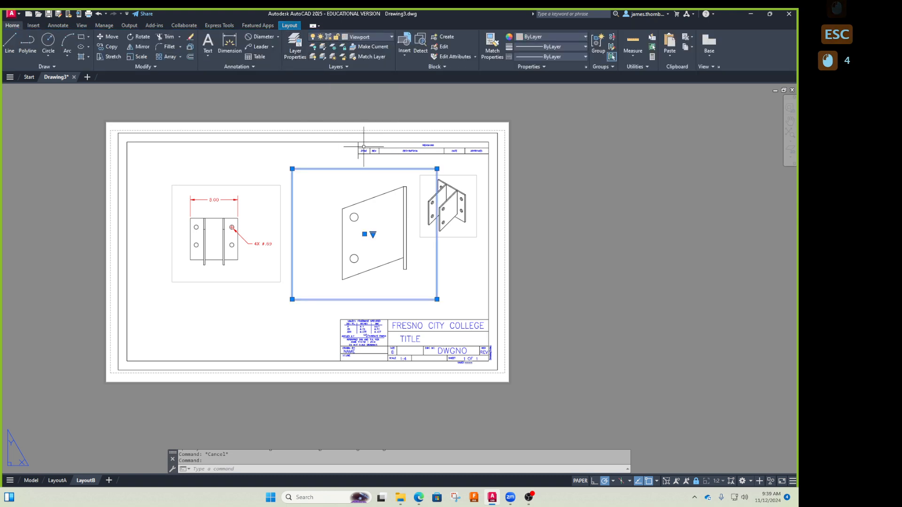
Set the side view viewport's scale to 1:4 and clear the selection.
click(373, 234)
click(398, 209)
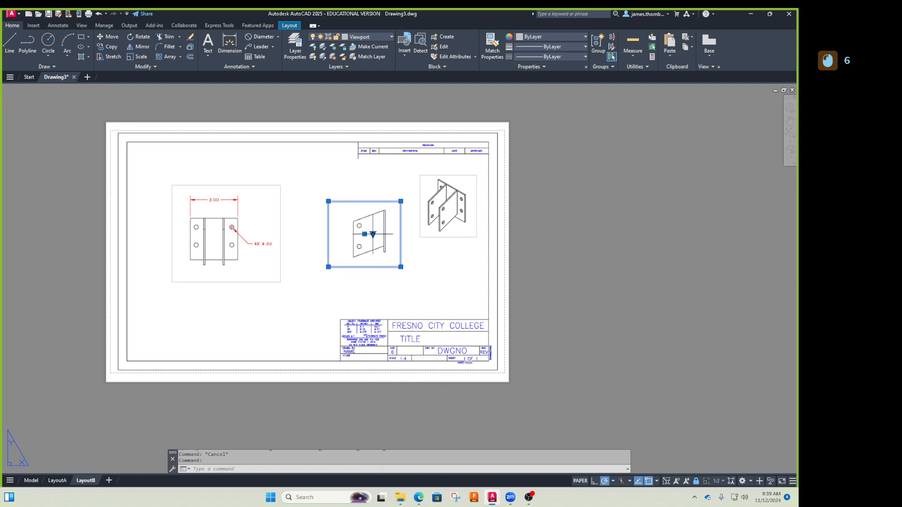
click(364, 234)
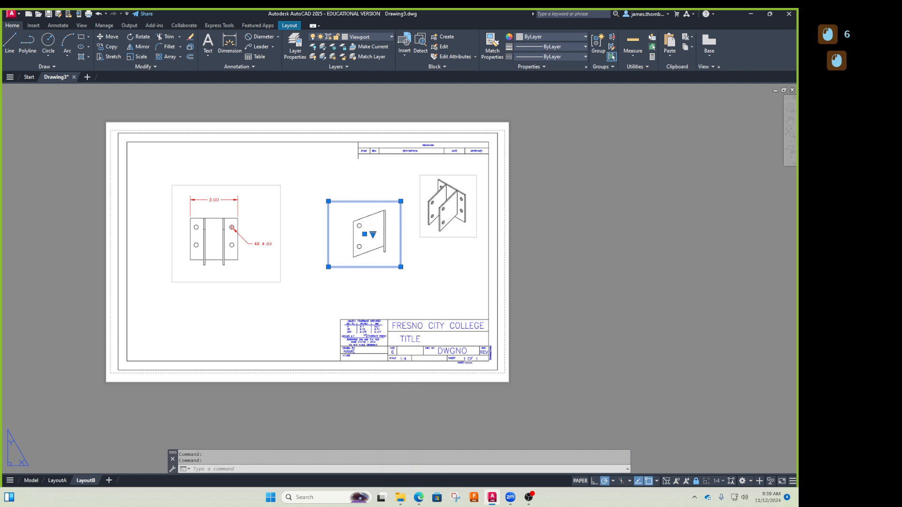
key(Escape)
key(Escape)
key(Escape)
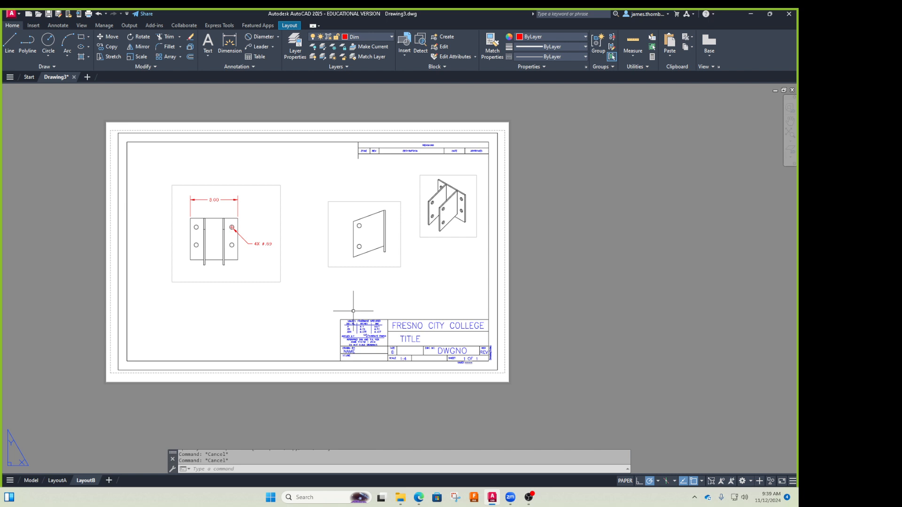
Draw a horizontal alignment line from the front view's upper-right corner across the side view.
text(l)
key(Return)
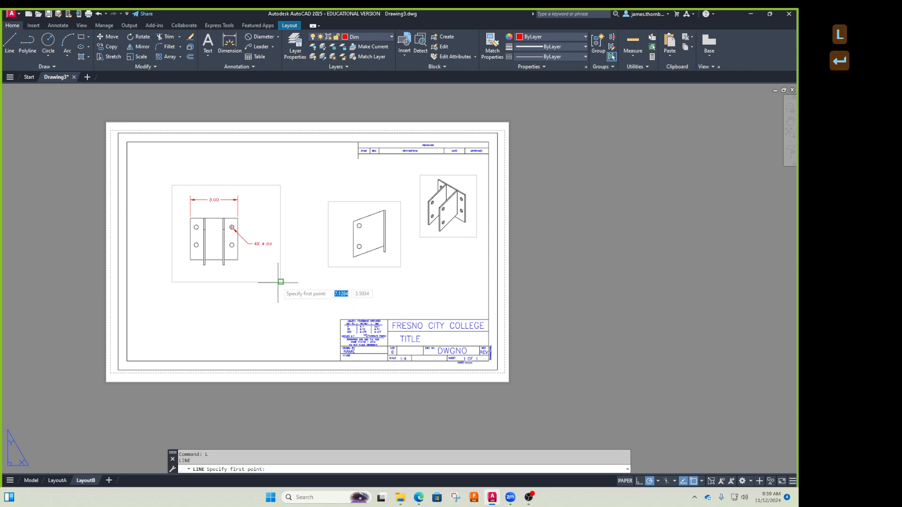
click(238, 218)
click(392, 218)
key(Return)
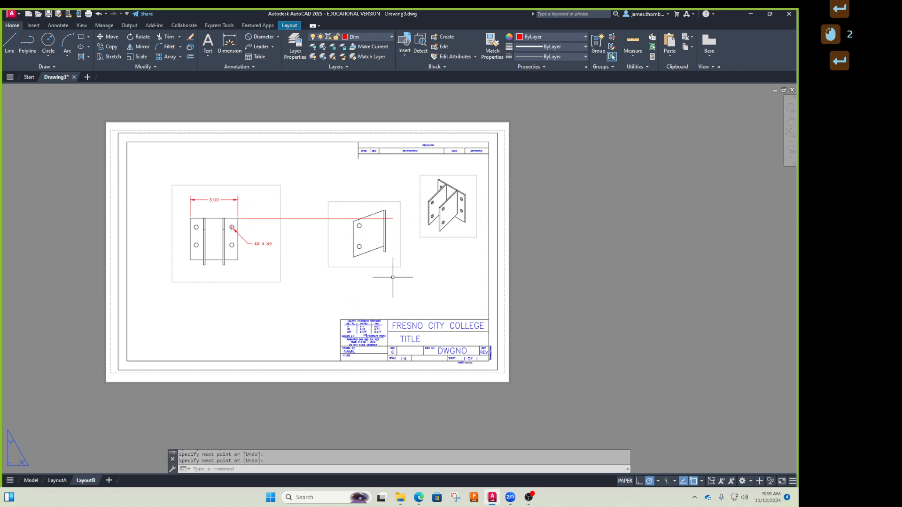
Move the side view's viewport so the view's upper-right corner meets the end of the alignment line.
text(m)
key(Return)
click(404, 288)
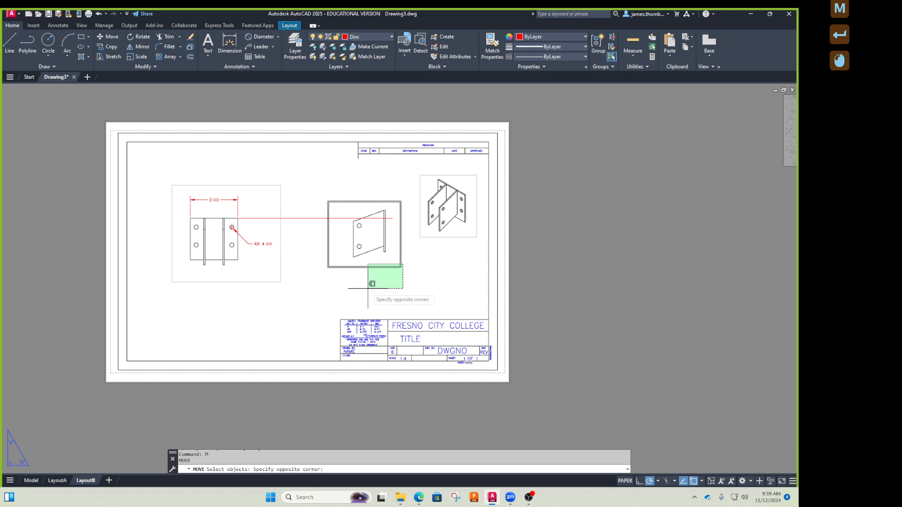
click(366, 265)
key(Return)
click(386, 210)
click(393, 218)
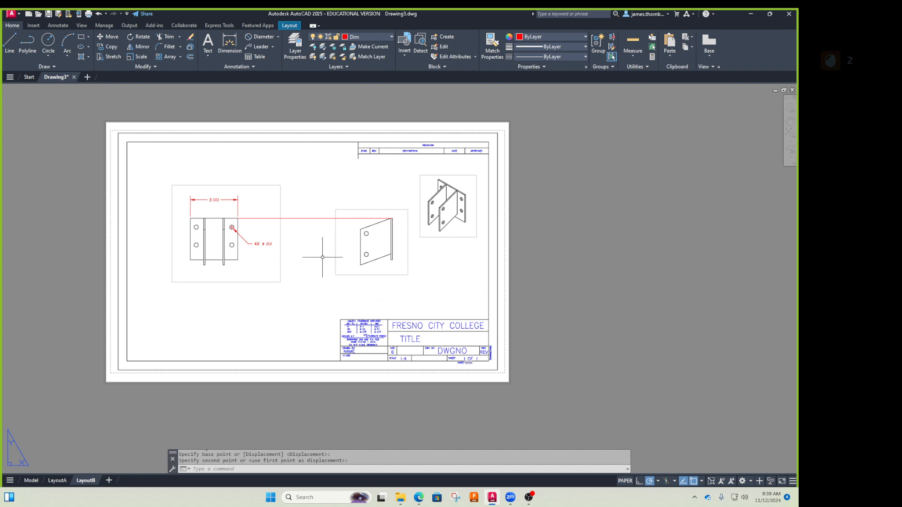
Delete the horizontal alignment line between the front and side views.
click(324, 225)
click(316, 210)
key(Delete)
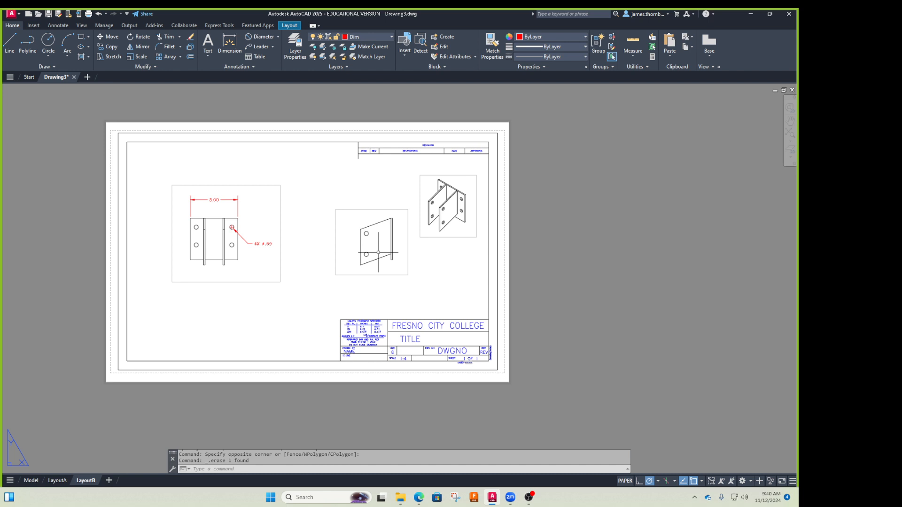
Enlarge the side view's viewport by stretching its upper-left and lower-right corners outward.
click(356, 210)
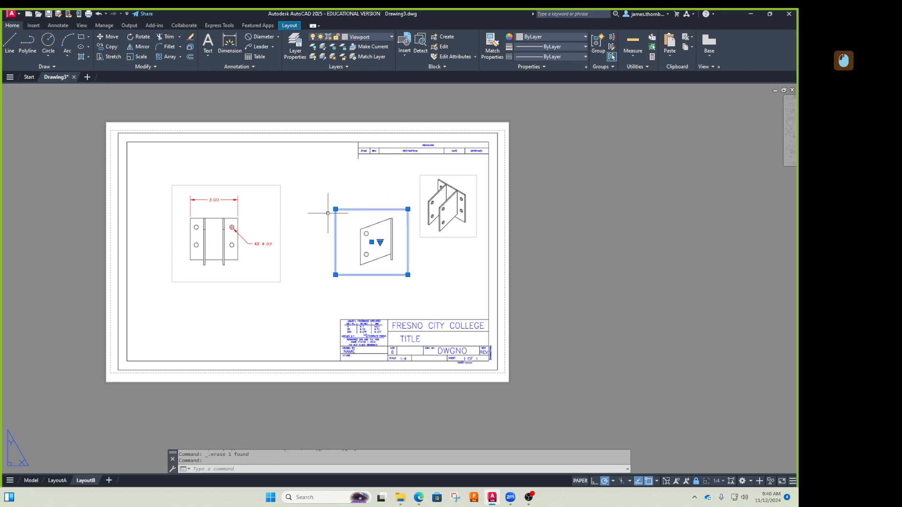
click(336, 210)
click(331, 191)
click(407, 275)
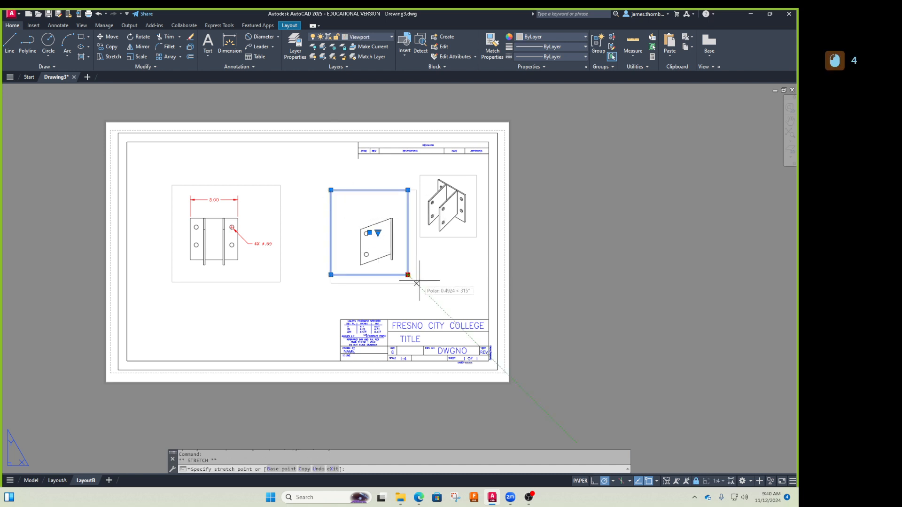
click(417, 284)
Shift the side view's viewport horizontally toward the front view, clear of the isometric viewport.
click(375, 238)
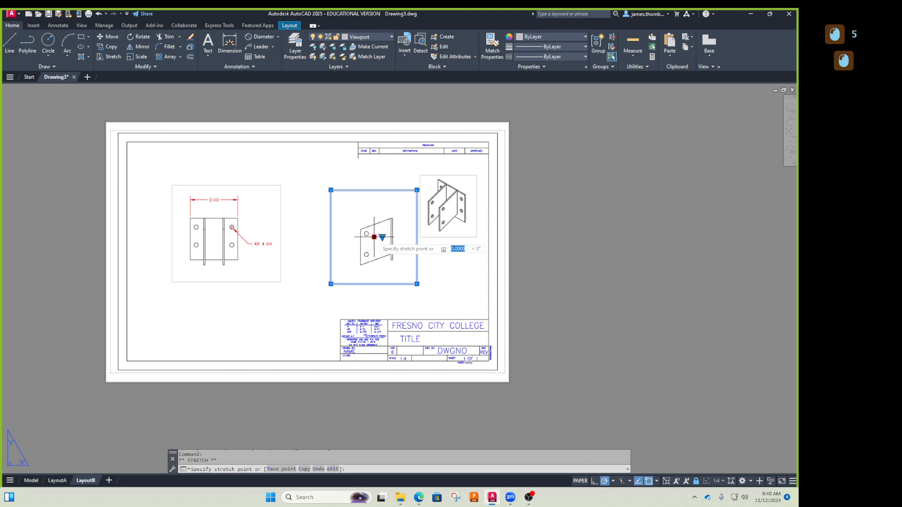
click(351, 238)
click(345, 237)
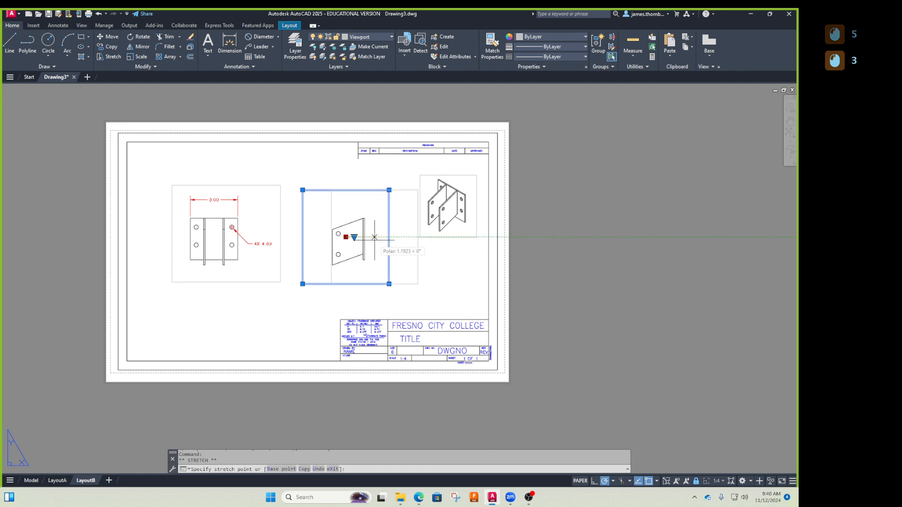
click(356, 237)
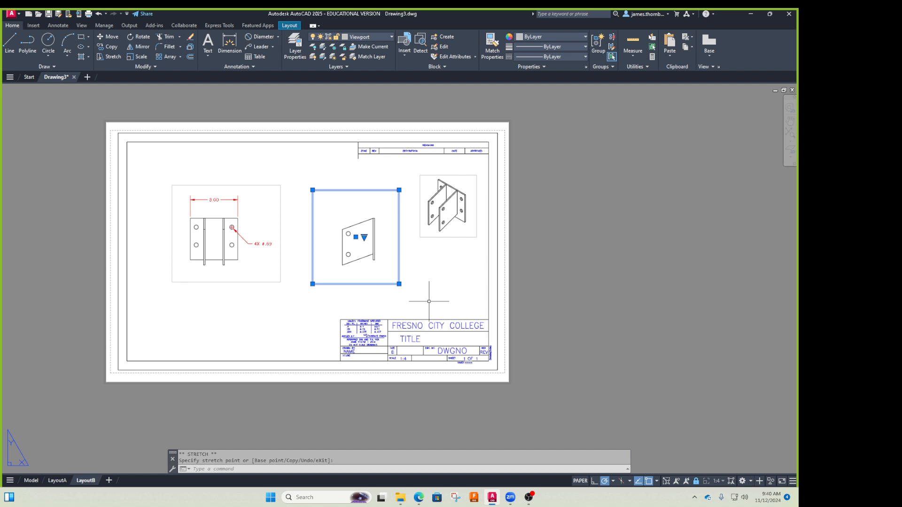
Move the side view's viewport straight up, out of alignment with the front view.
key(m)
key(Return)
click(425, 275)
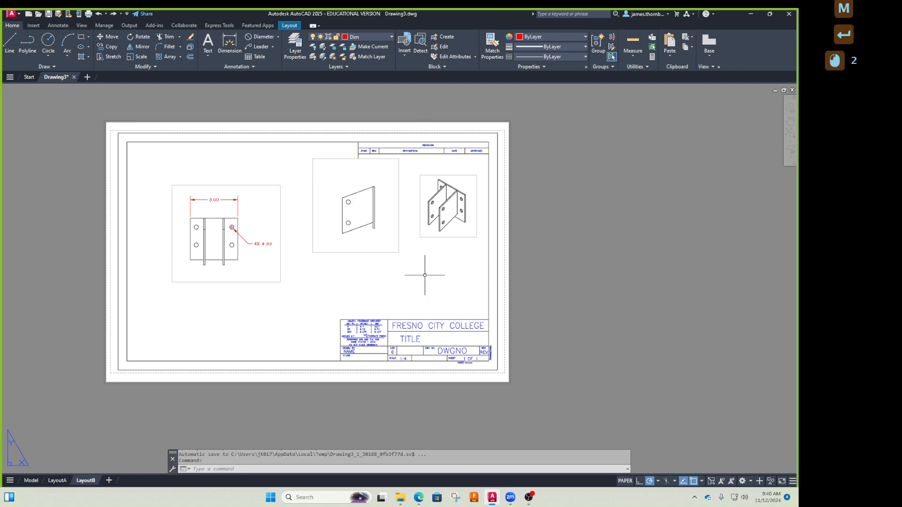
key(Escape)
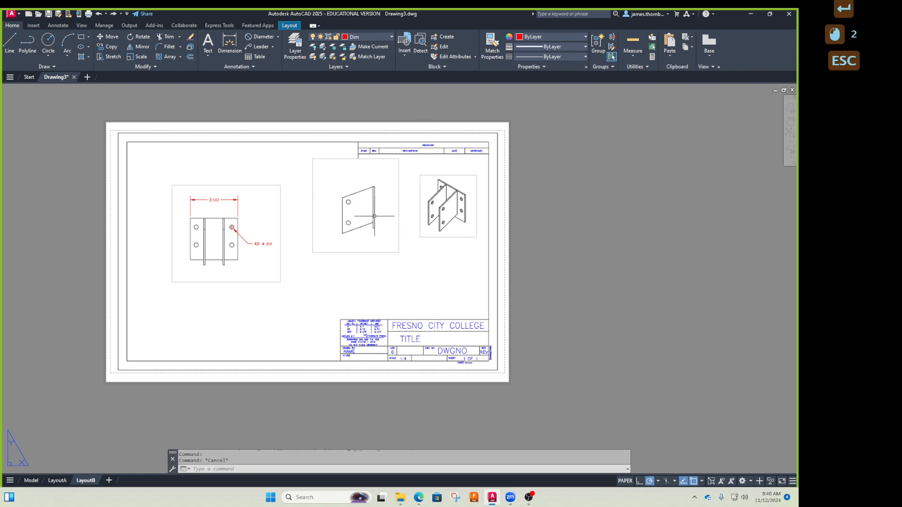
Try to select the side view's geometry from paper space for a move, and cancel the command.
key(m)
key(Return)
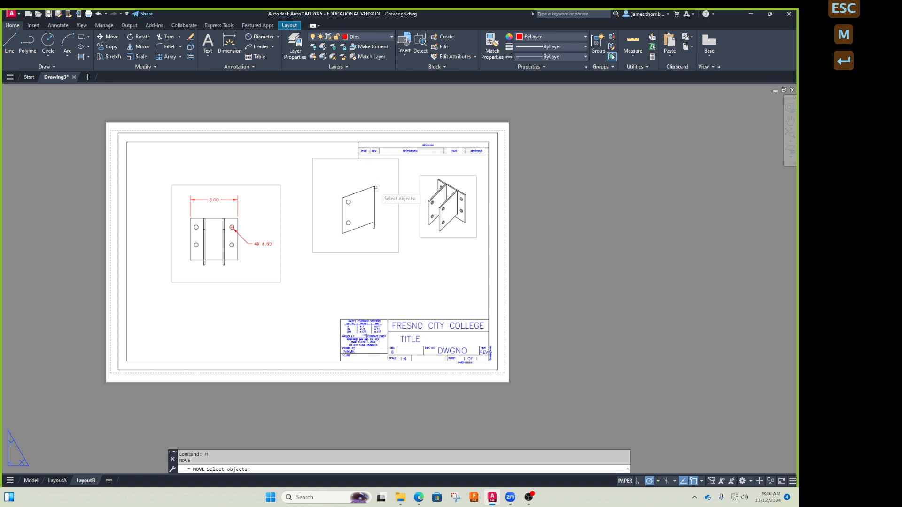
click(377, 184)
click(374, 188)
click(381, 180)
click(364, 199)
click(385, 177)
click(362, 198)
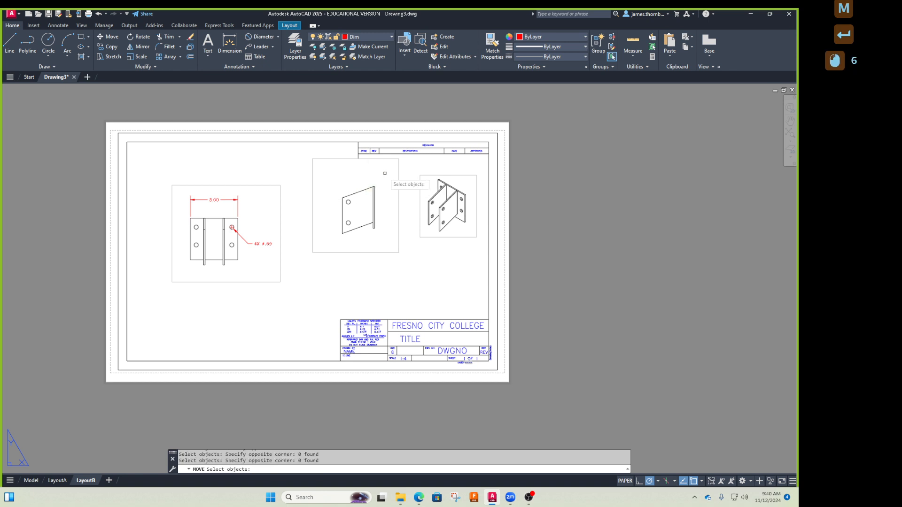
click(386, 172)
click(360, 199)
click(382, 179)
click(355, 209)
click(383, 182)
click(350, 217)
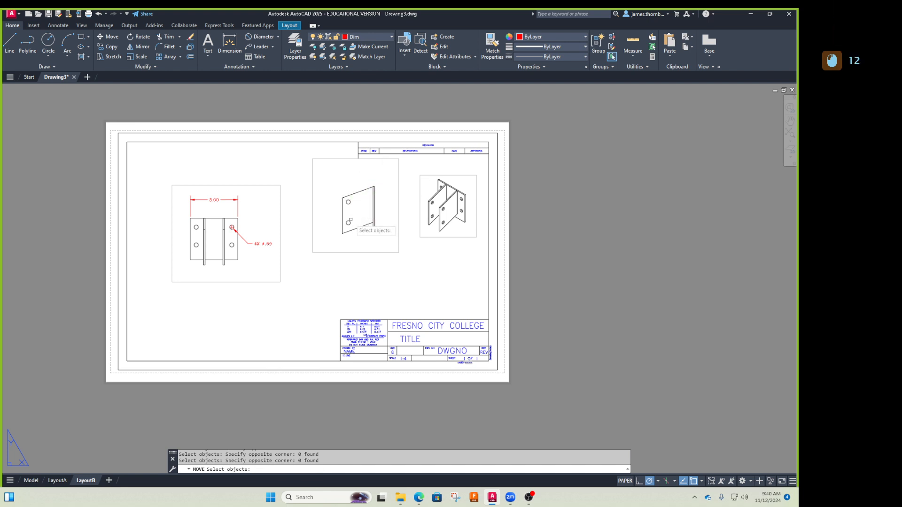
click(393, 162)
click(361, 200)
click(391, 168)
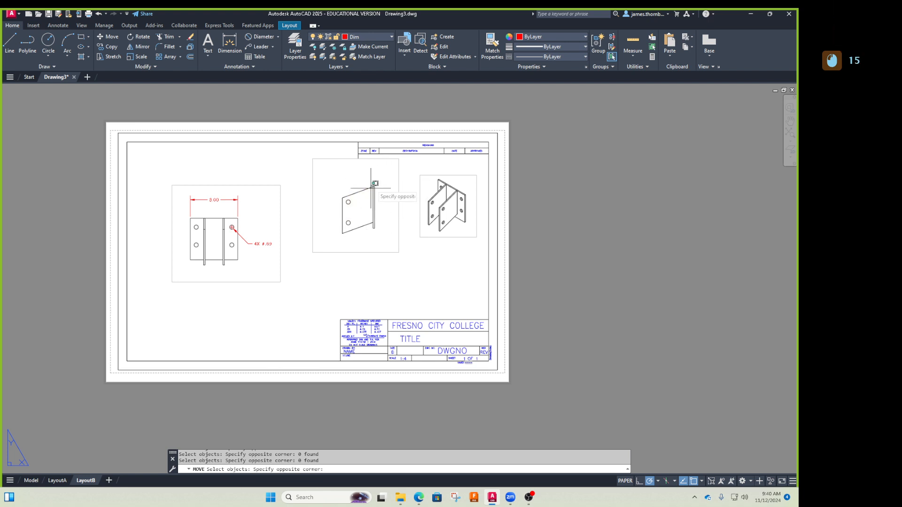
click(350, 208)
click(373, 181)
click(348, 214)
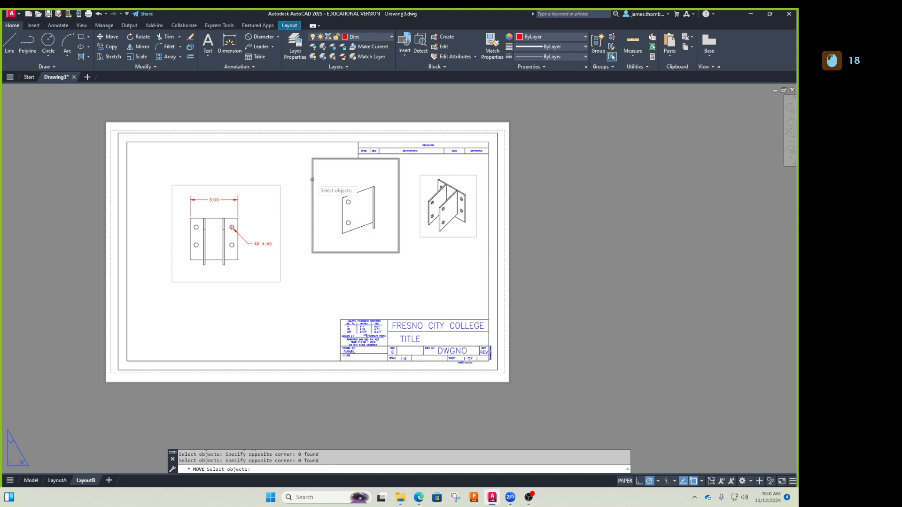
click(312, 179)
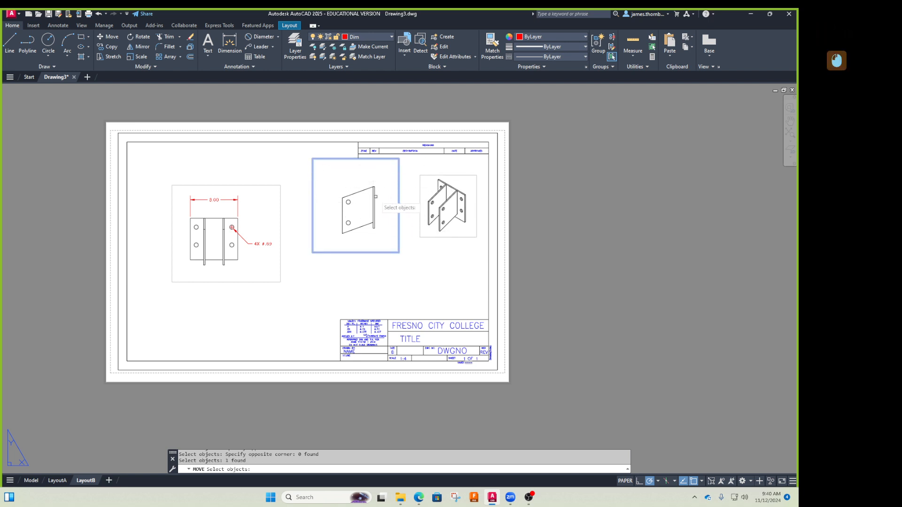
key(Escape)
key(Escape)
Extend the side view's viewport downward by stretching its lower-right corner.
click(399, 252)
click(398, 252)
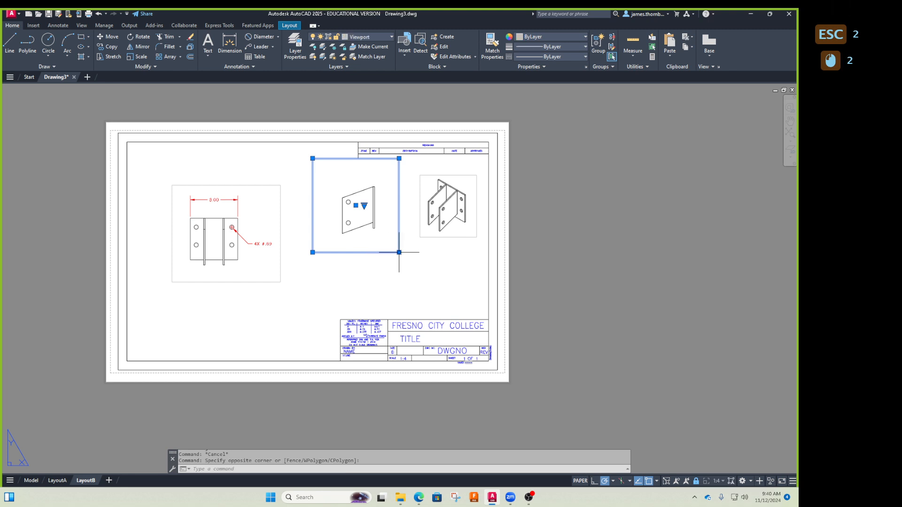
click(398, 252)
click(399, 291)
key(Escape)
double_click(391, 184)
click(391, 178)
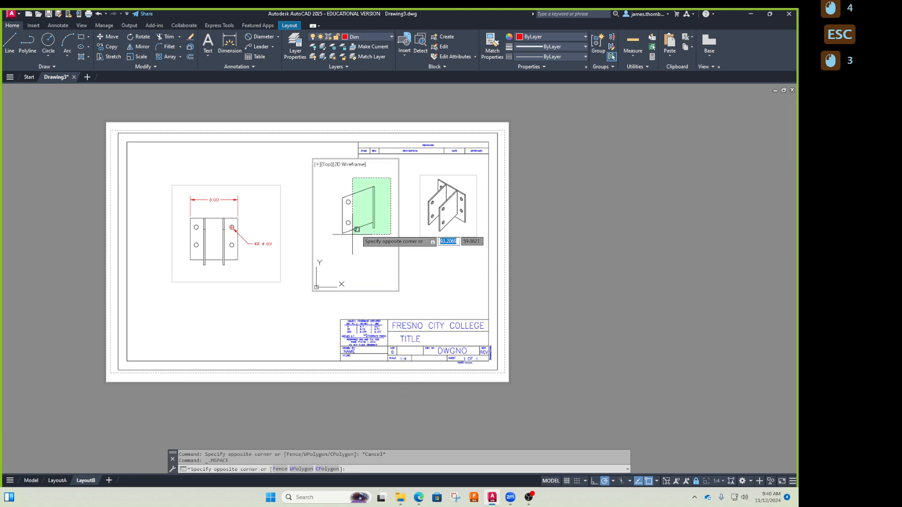
click(341, 244)
key(m)
key(Return)
click(384, 200)
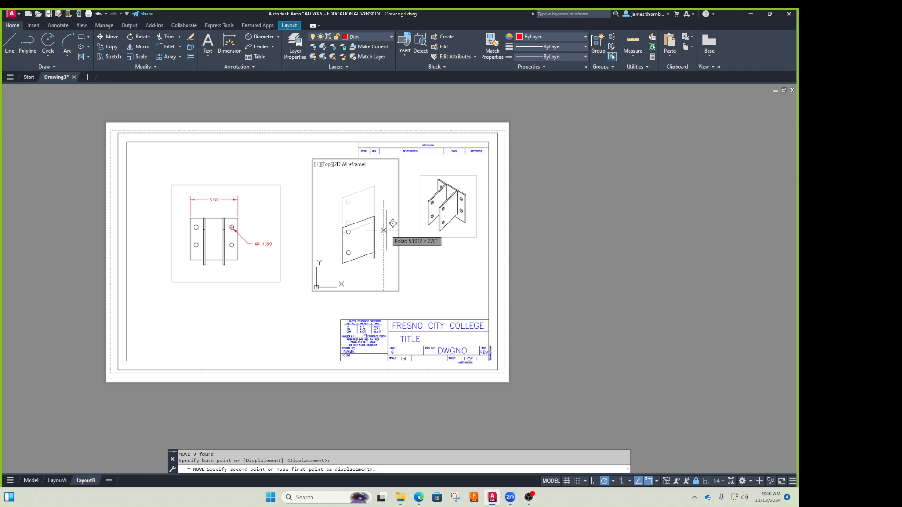
key(Escape)
click(31, 480)
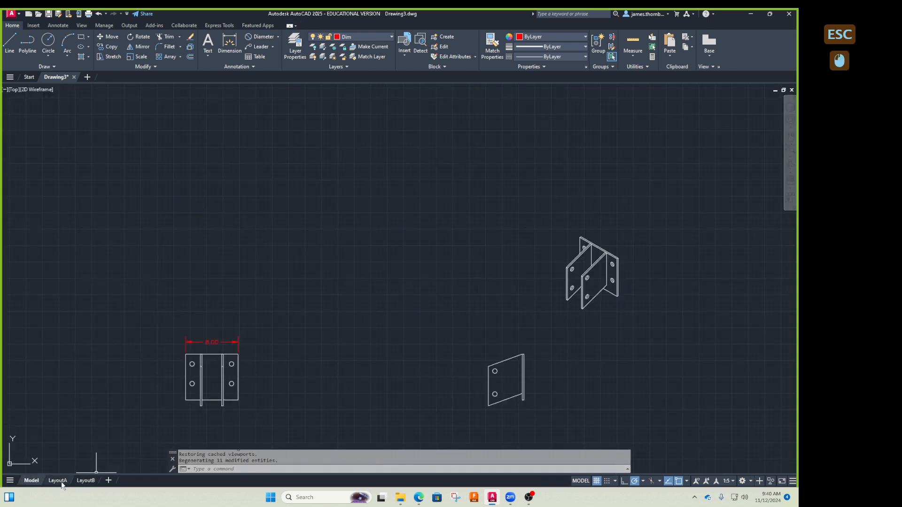
click(85, 480)
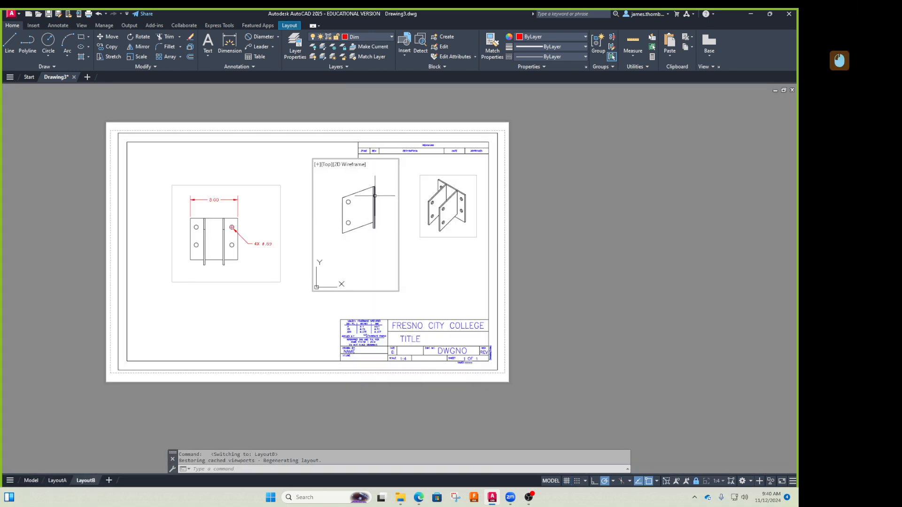
Move the side view's viewport straight down until the side view's top corner aligns with the top edge of the front view.
click(399, 262)
key(m)
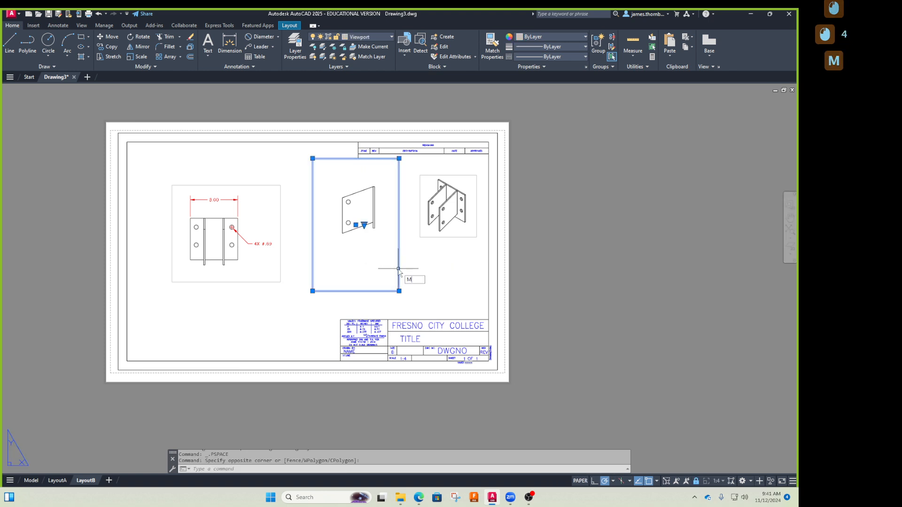
key(Return)
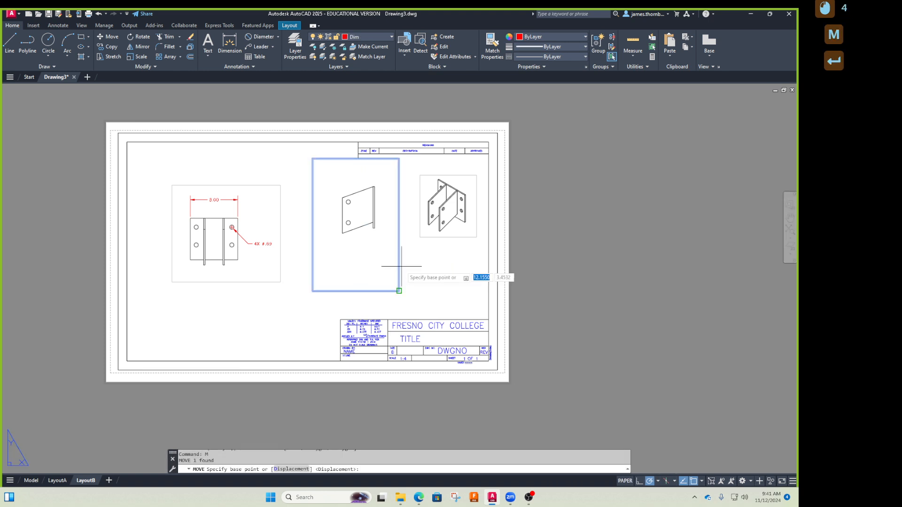
click(374, 187)
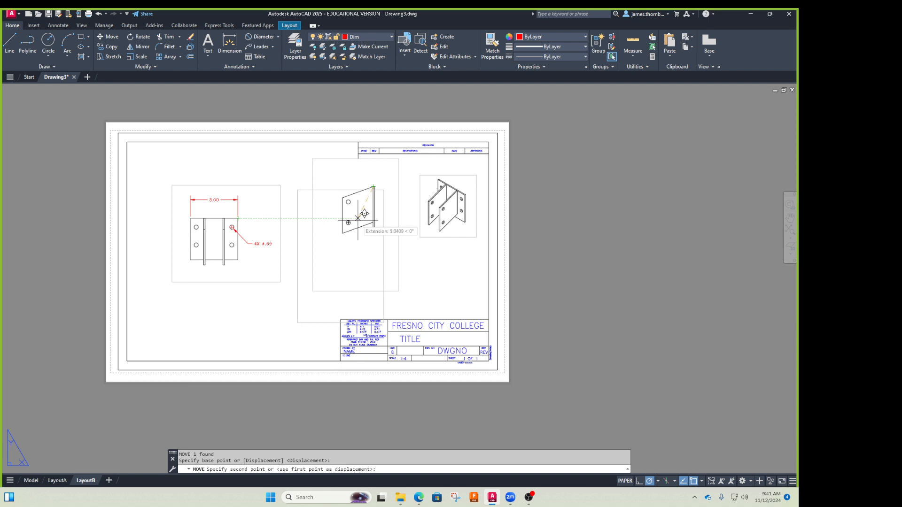
click(373, 219)
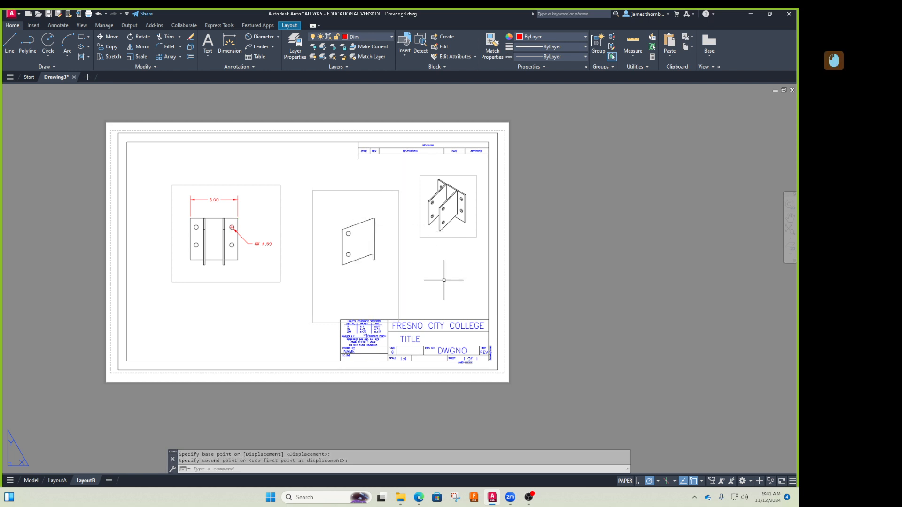
Delete the side view's viewport from the layout.
click(425, 280)
click(355, 283)
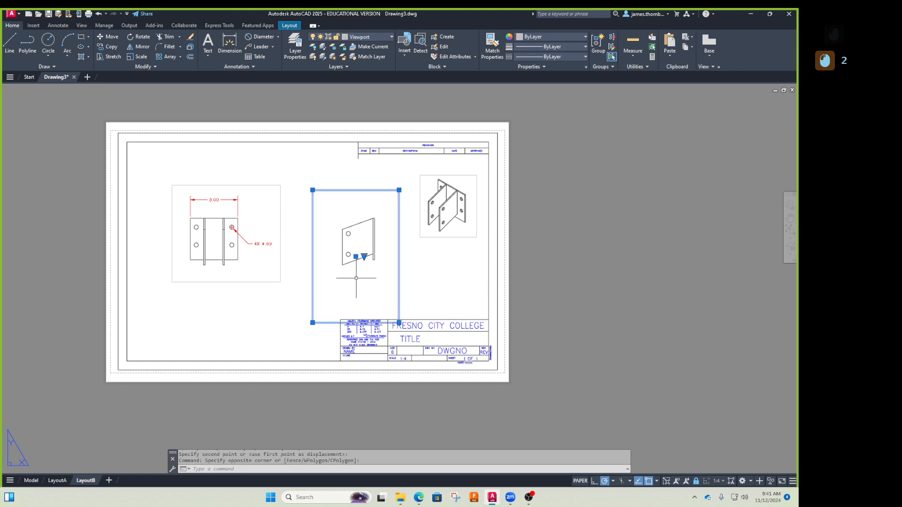
key(Delete)
Stretch the front view's viewport horizontally past the sheet edge until it contains the entire side view.
click(284, 279)
click(249, 300)
click(280, 282)
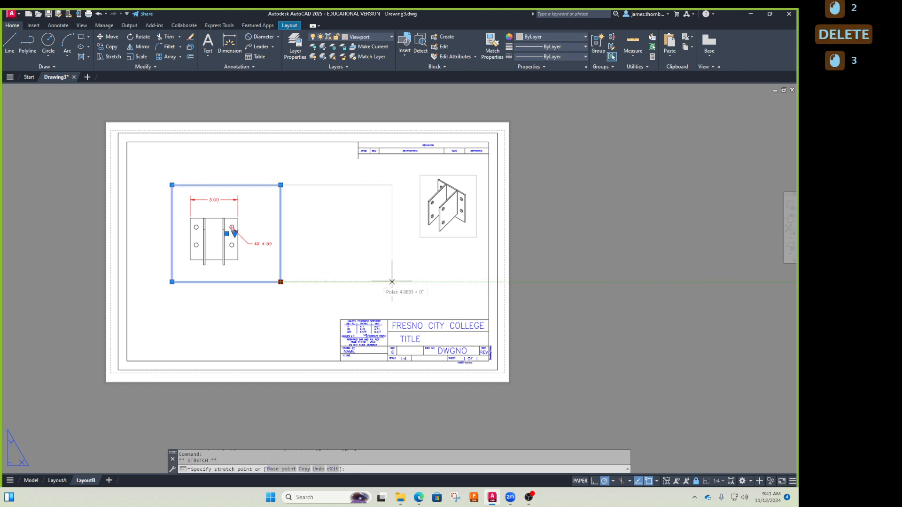
click(469, 282)
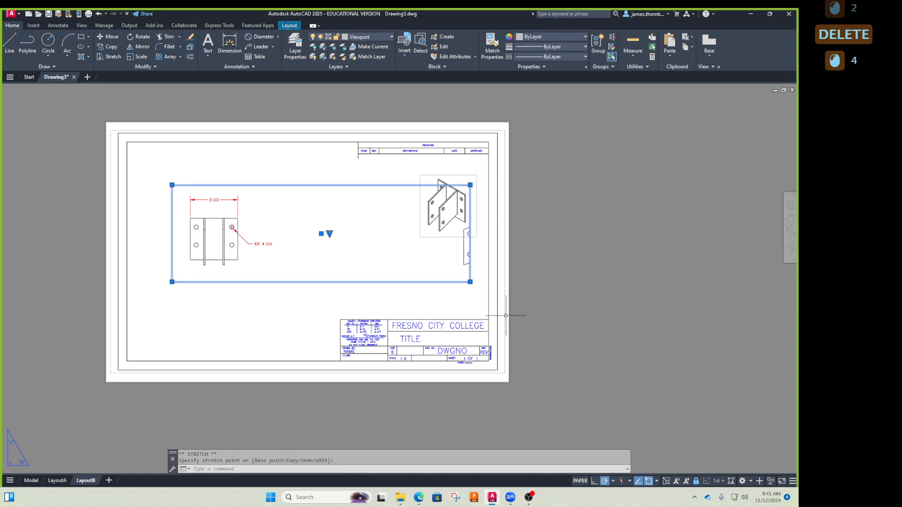
click(469, 282)
click(530, 282)
click(513, 282)
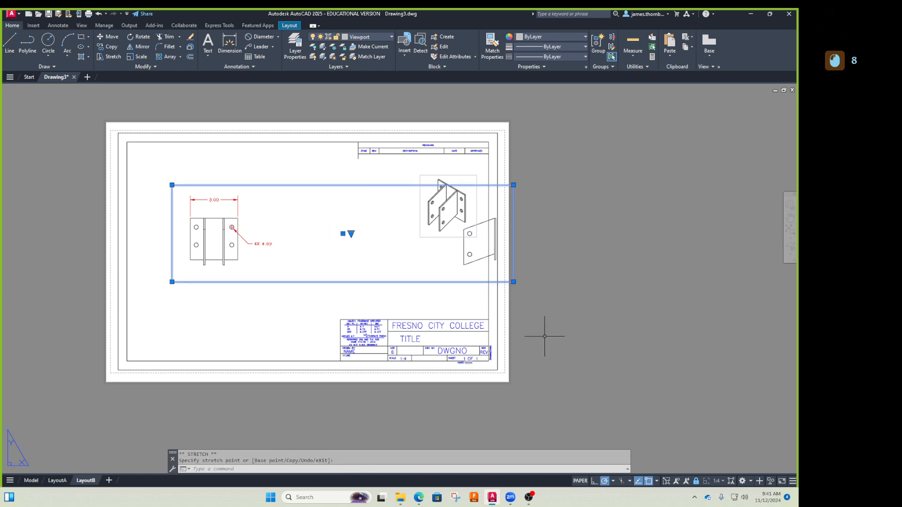
key(Escape)
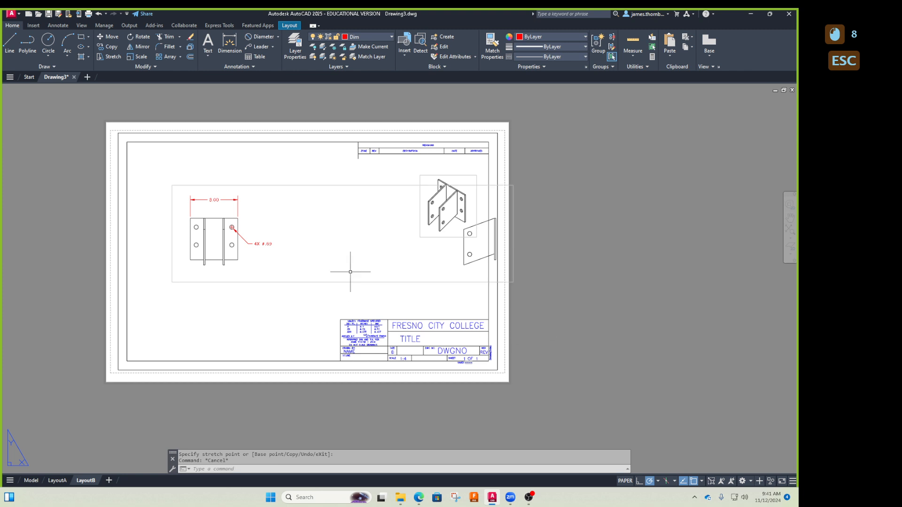
Make a stretched copy of the wide viewport by its lower-left corner, framing only the side view.
click(421, 280)
click(413, 289)
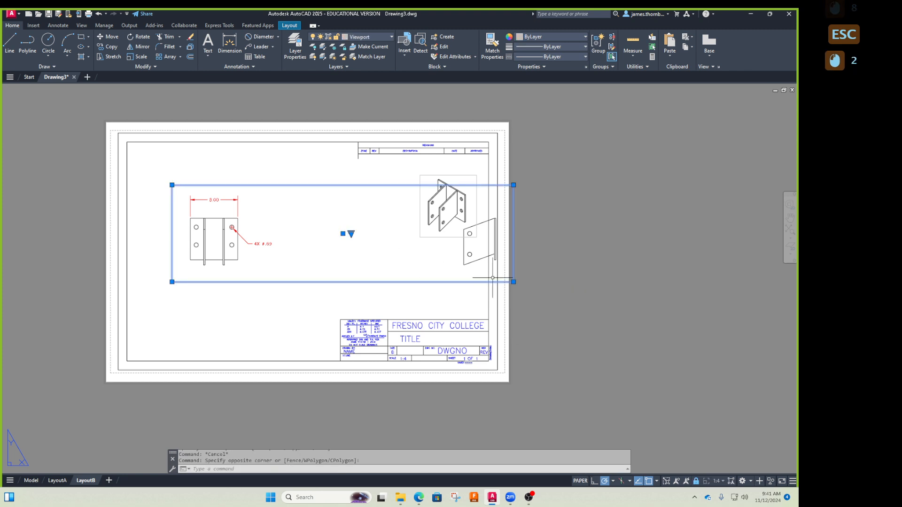
click(172, 282)
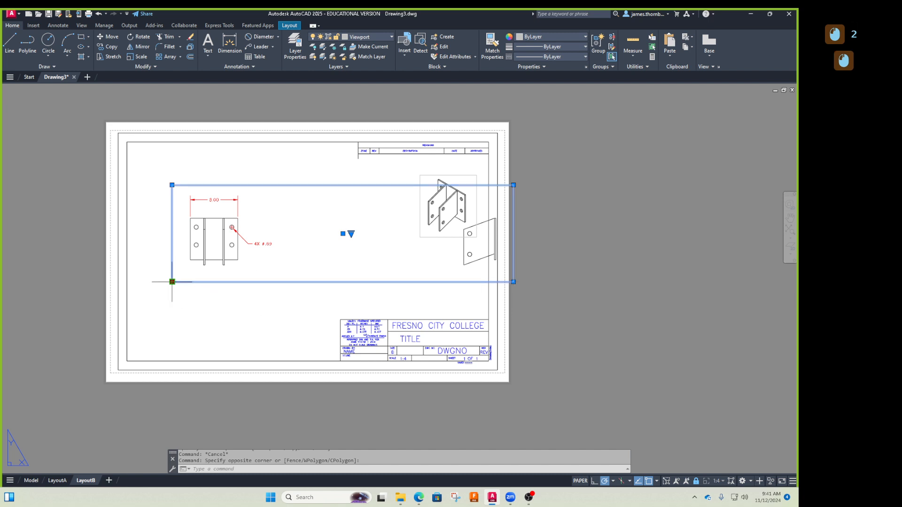
right_click(203, 301)
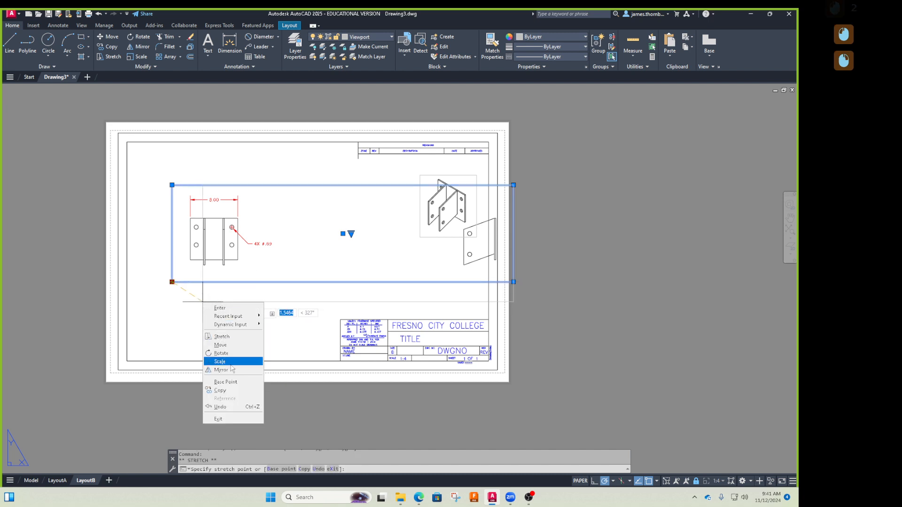
click(220, 391)
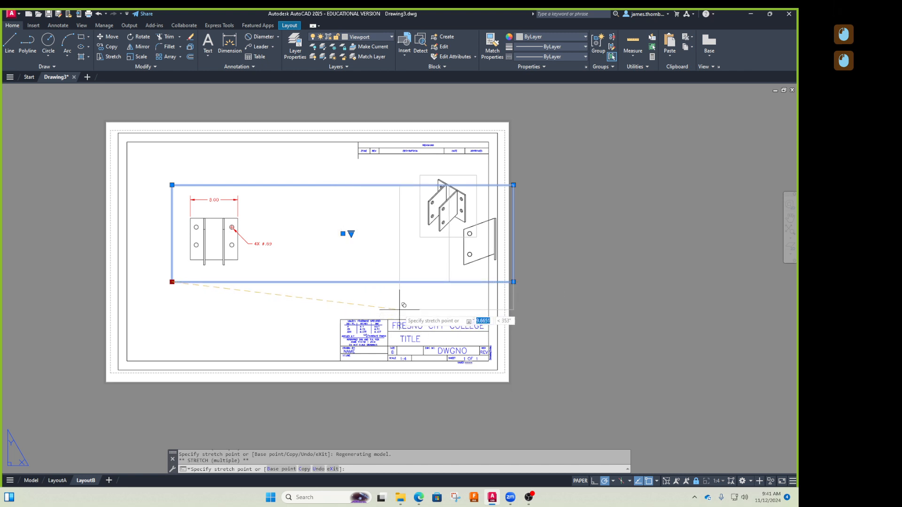
key(Escape)
key(Escape)
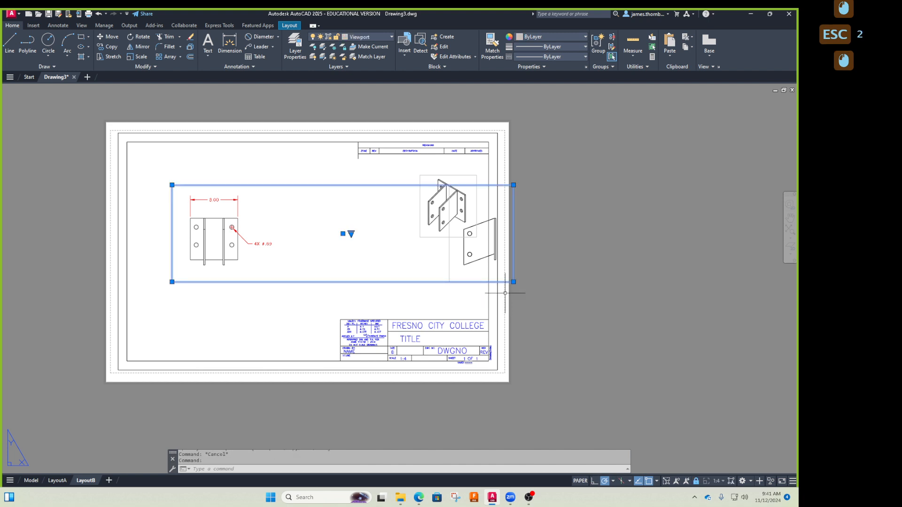
Shrink the original wide viewport horizontally so it frames only the front view and its dimensions.
click(513, 282)
click(271, 282)
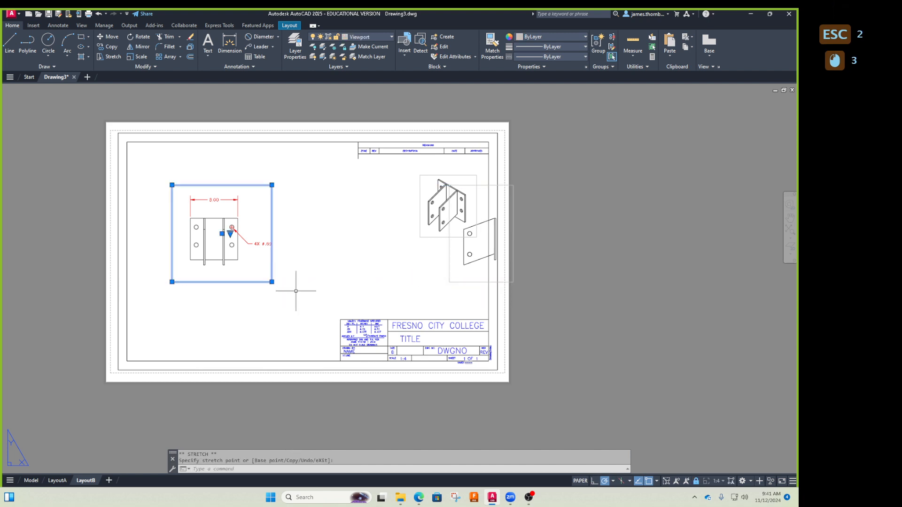
click(271, 282)
click(271, 282)
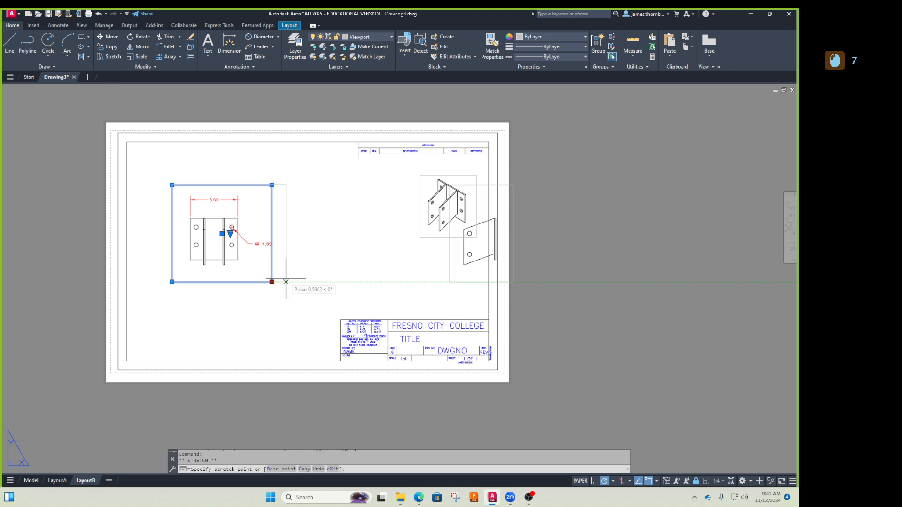
click(290, 281)
key(Escape)
Move the side view's new viewport horizontally into the space between the front and isometric views, keeping it level with the front view.
click(471, 285)
click(459, 277)
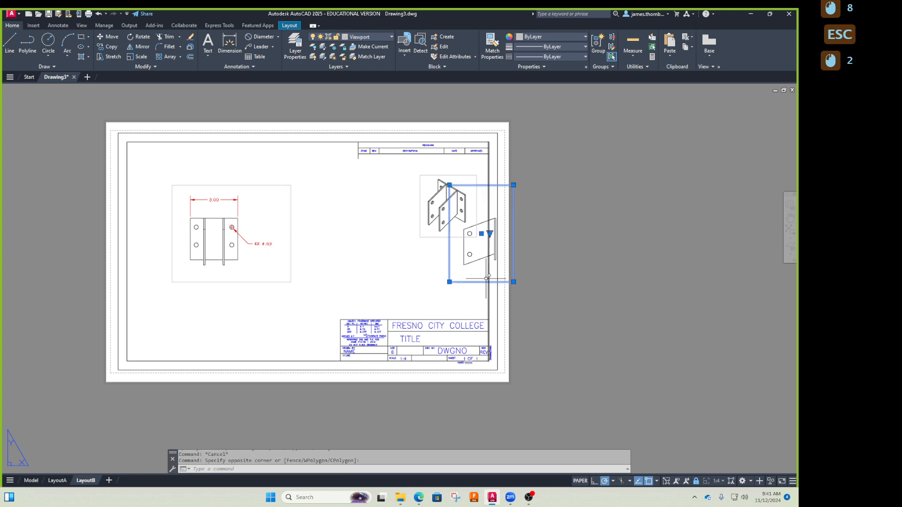
click(450, 281)
key(Escape)
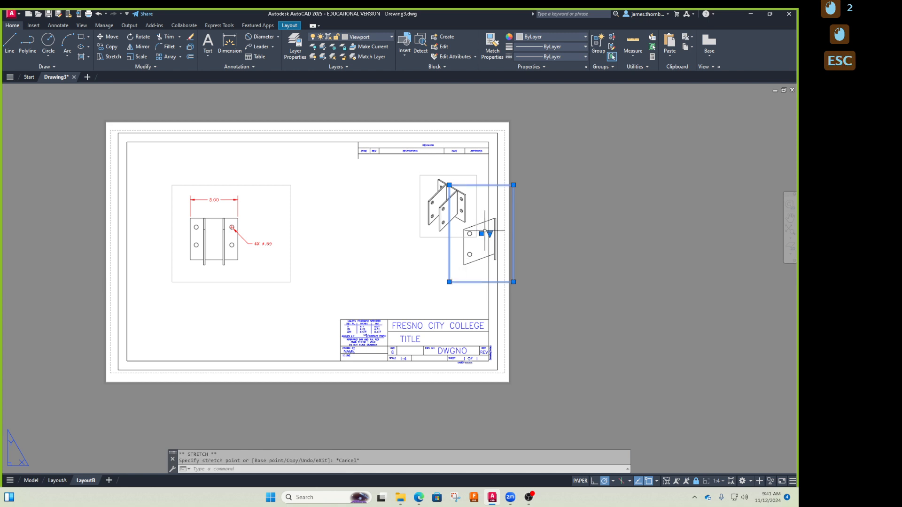
click(481, 234)
click(372, 234)
key(Escape)
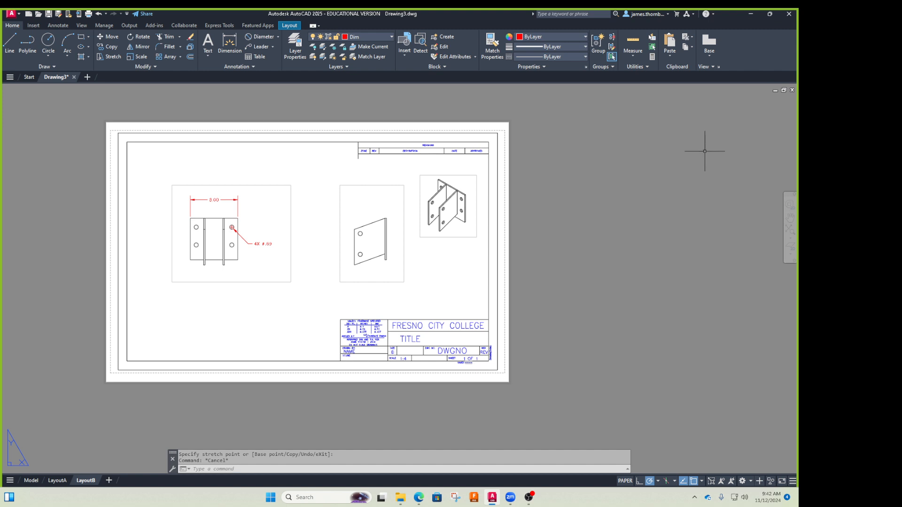
Delete the side view's and isometric view's viewports together.
middle_drag(316, 262, 310, 275)
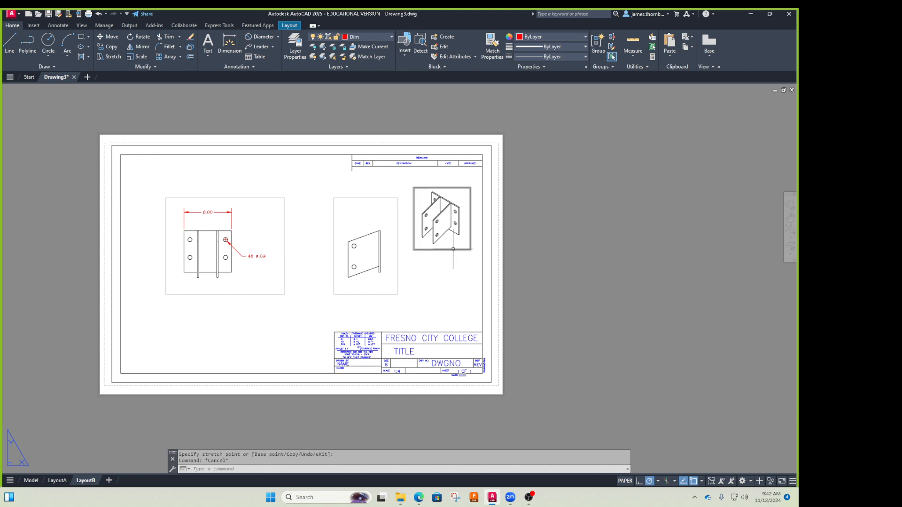
mouse_move(453, 249)
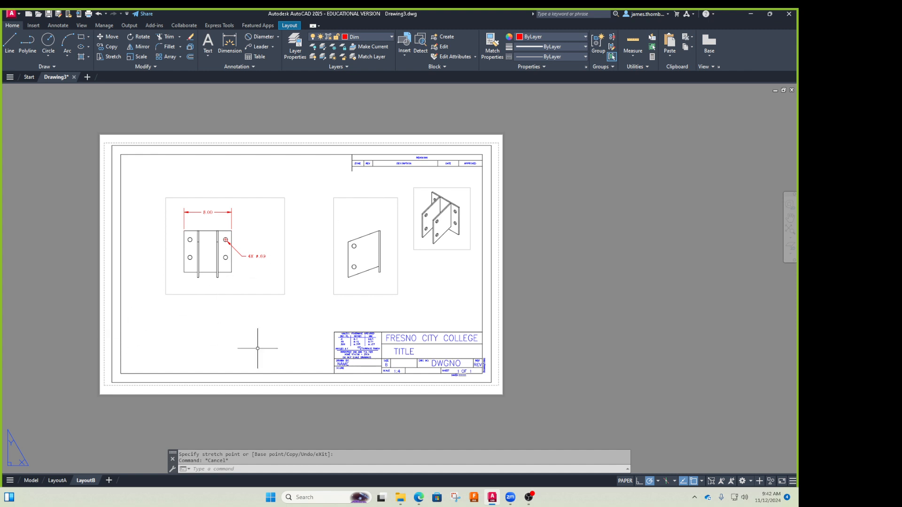
click(443, 190)
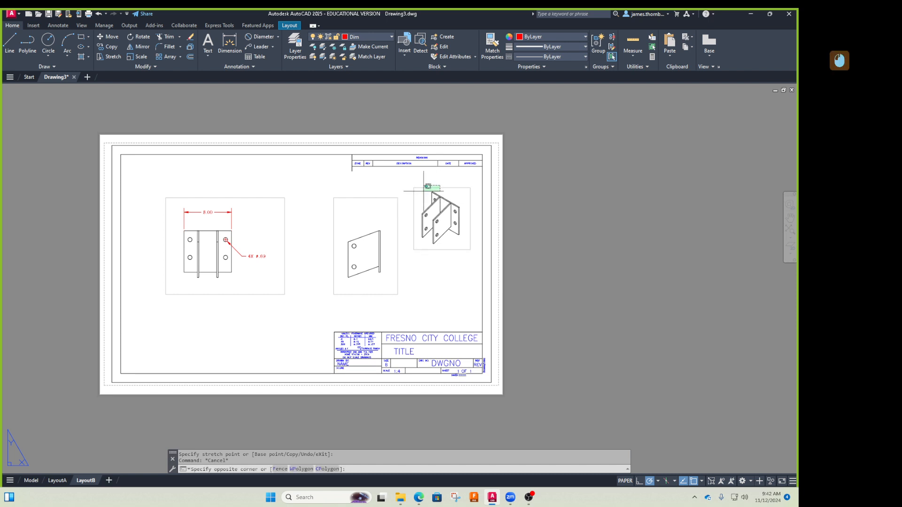
click(353, 237)
key(Delete)
Stretch the front view's viewport from the border's upper-left corner to the title block's upper-right corner.
click(229, 184)
click(172, 212)
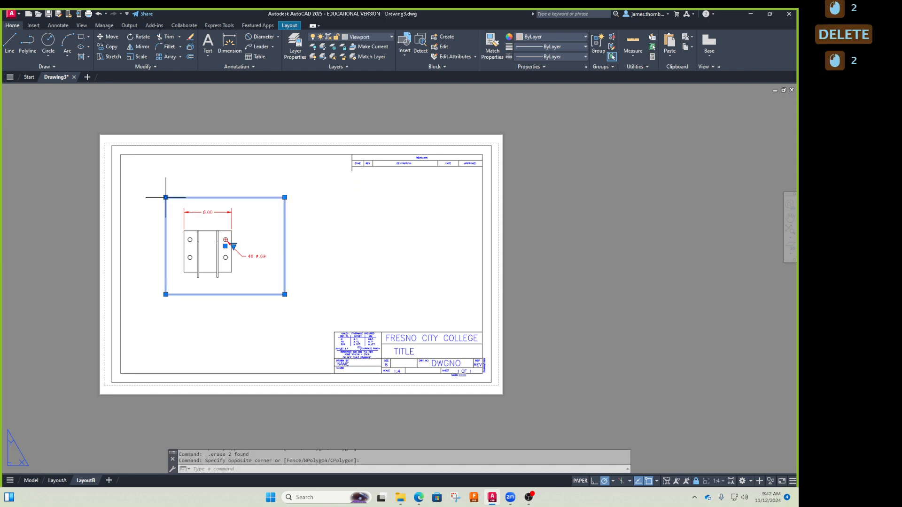
click(165, 197)
click(120, 154)
click(284, 294)
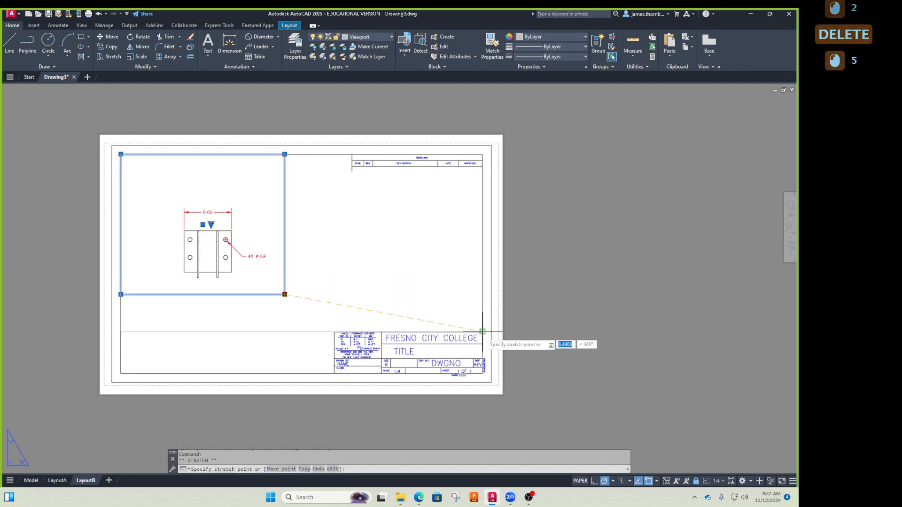
click(539, 341)
key(Escape)
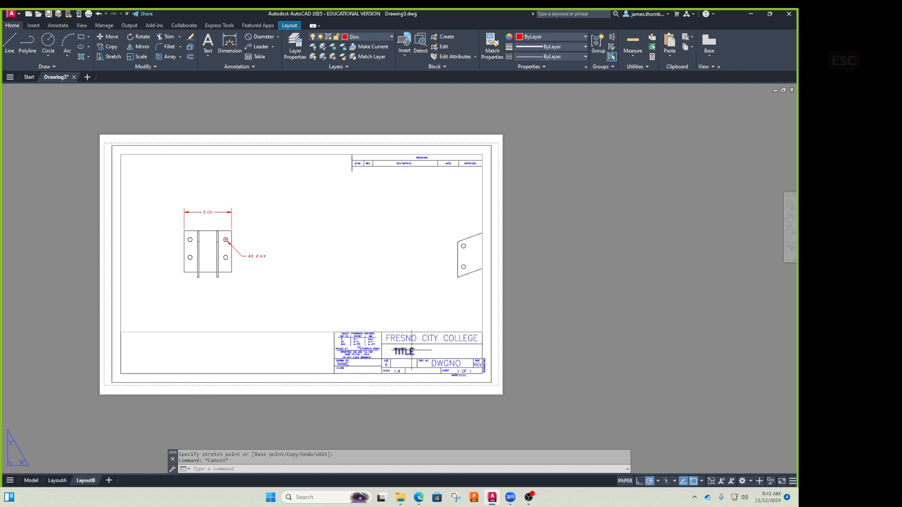
Extend the large viewport horizontally beyond the sheet edge to take in the whole side view.
double_click(378, 273)
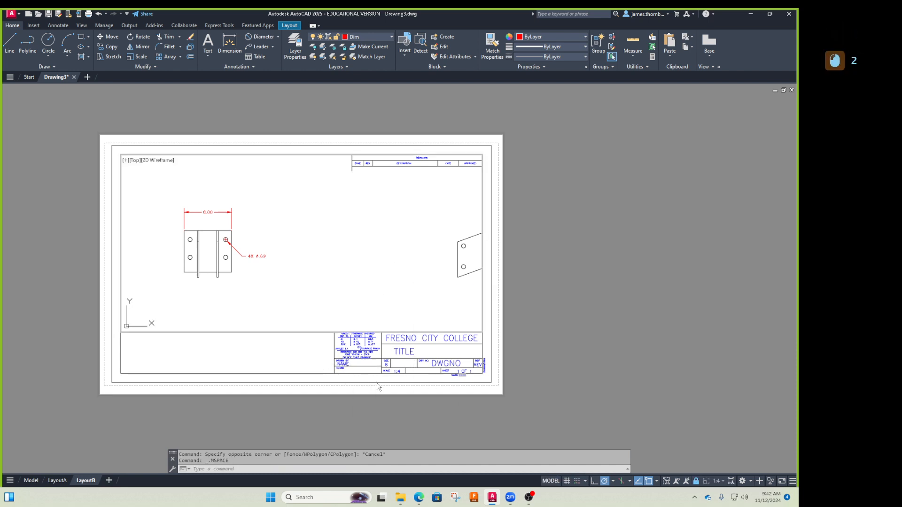
double_click(248, 366)
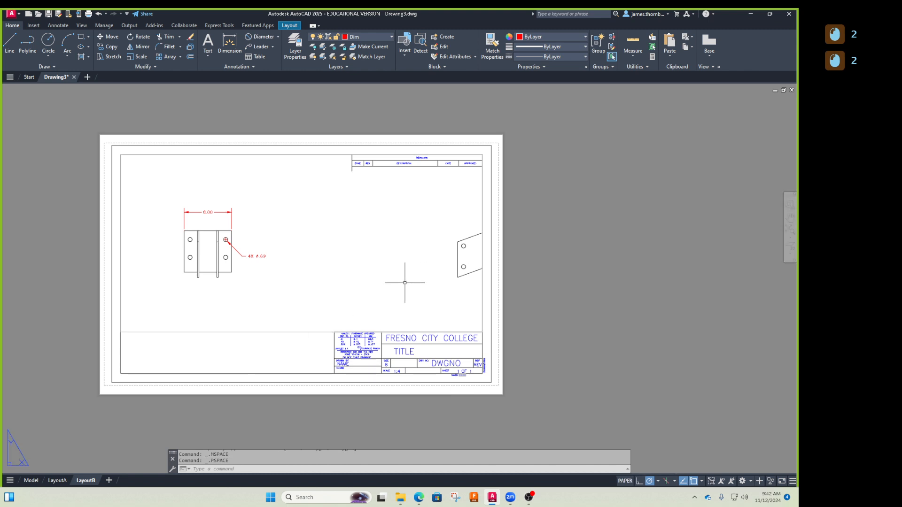
click(196, 331)
click(482, 332)
click(606, 332)
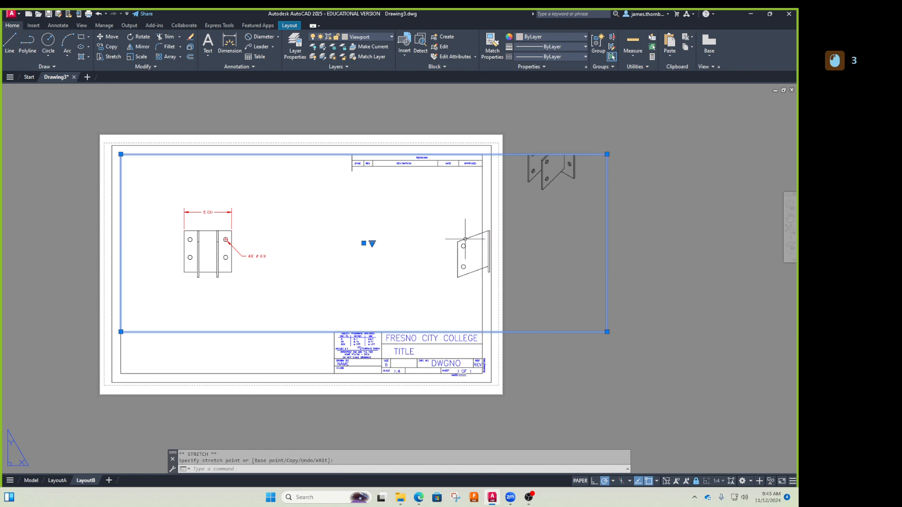
key(Escape)
Inside the viewport's model space, move the side view's geometry horizontally closer to the front view, keeping the two aligned.
click(436, 216)
click(519, 280)
double_click(519, 280)
click(443, 227)
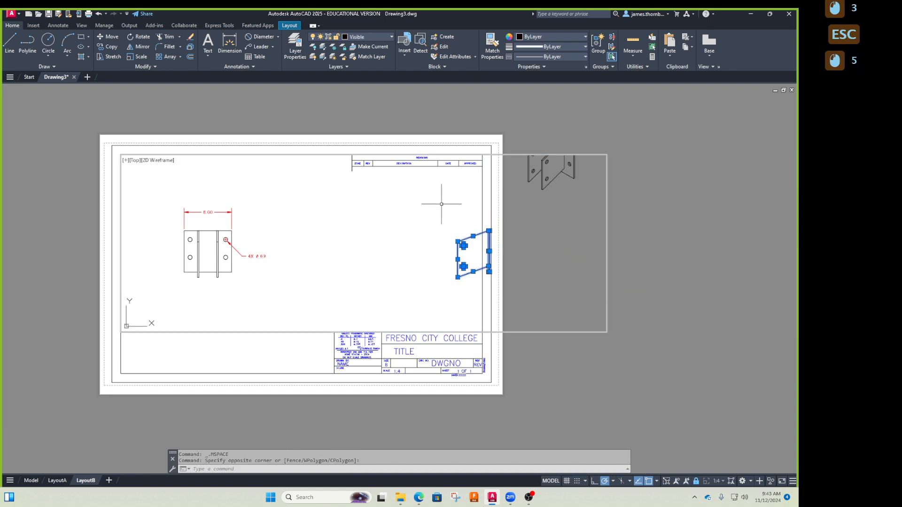
text(m)
key(Return)
click(540, 259)
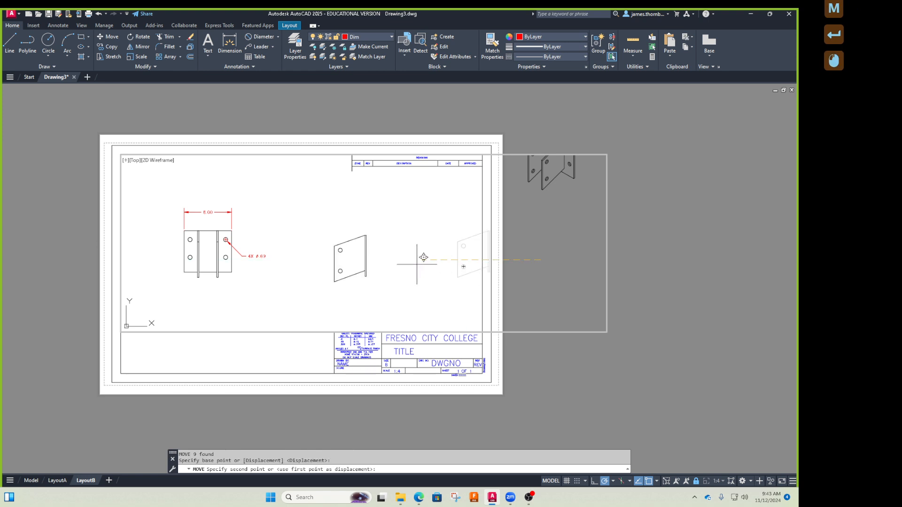
click(380, 260)
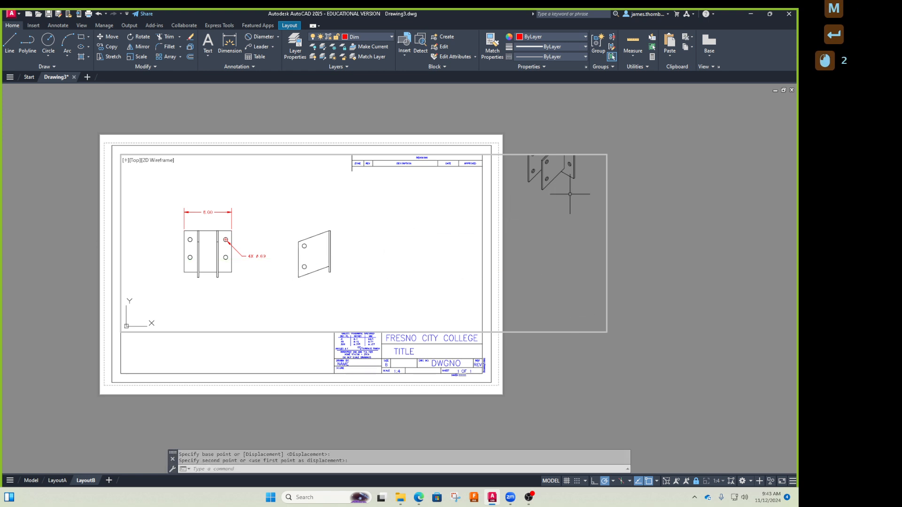
Extend the large viewport upward beyond the sheet edge to take in the whole isometric view.
double_click(618, 145)
click(606, 162)
click(607, 154)
click(606, 115)
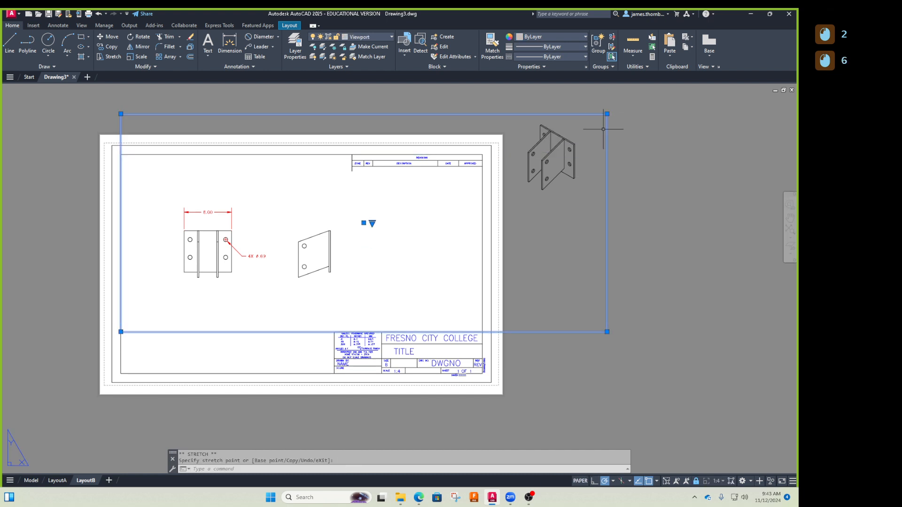
Inside the viewport's model space, move the isometric view's geometry down onto the sheet, below the revision block.
double_click(590, 126)
click(606, 118)
click(514, 203)
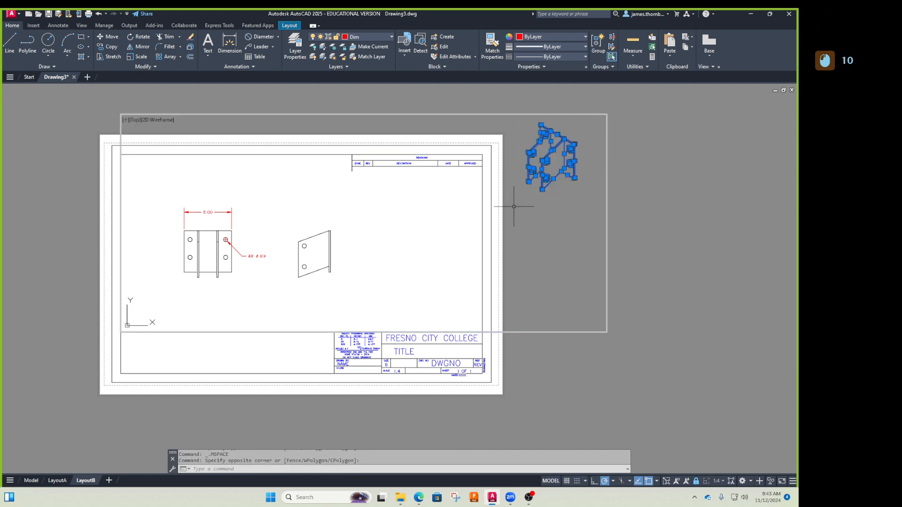
text(m)
key(Return)
click(536, 225)
click(459, 285)
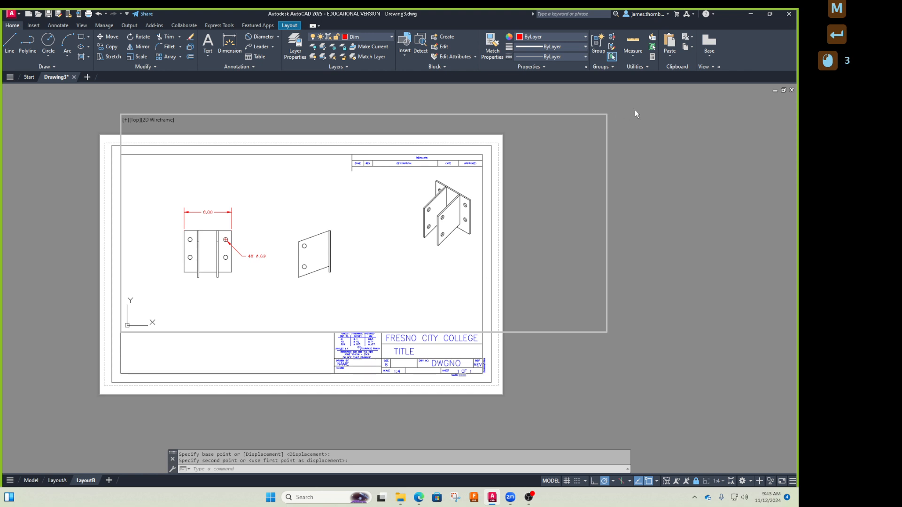
Shrink the viewport back onto the sheet by stretching its upper-right corner to the revision block's lower-right corner.
click(618, 97)
click(574, 145)
click(607, 114)
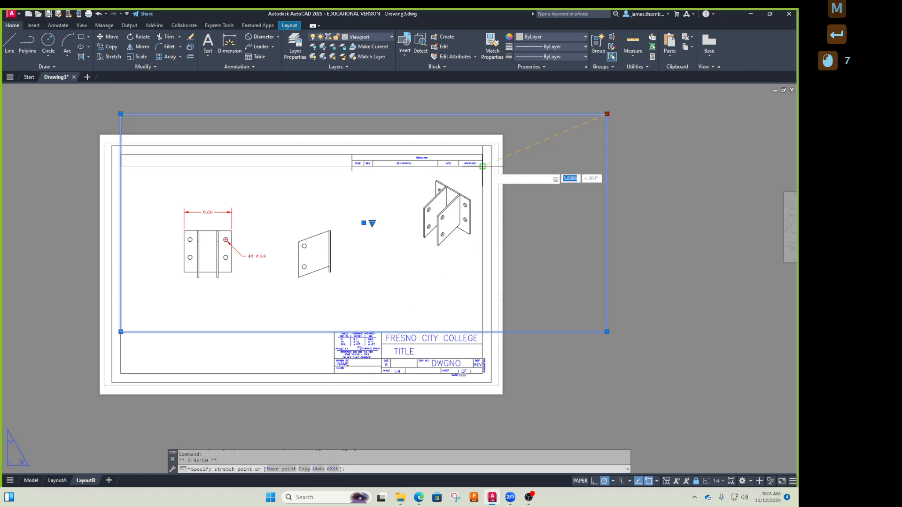
click(482, 166)
key(Escape)
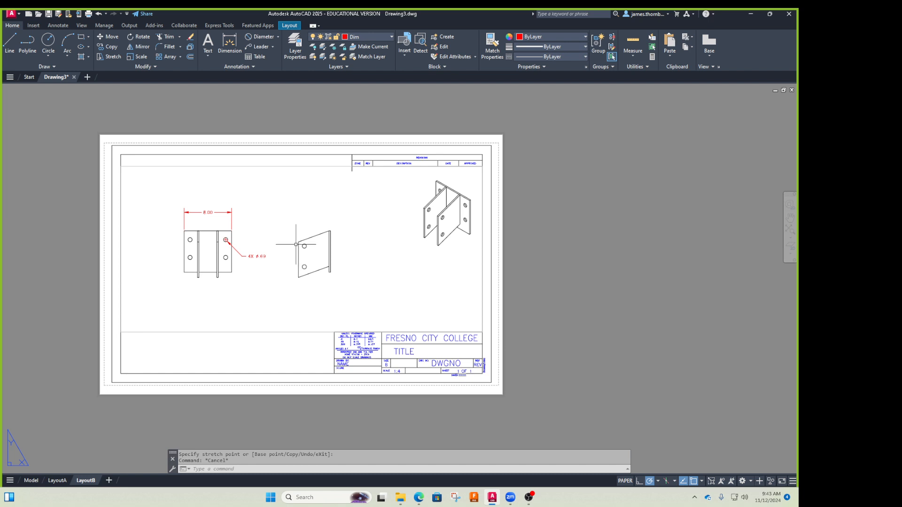
Activate the viewport's model space and examine the side view and the center mark of the front view's hole callout.
double_click(304, 207)
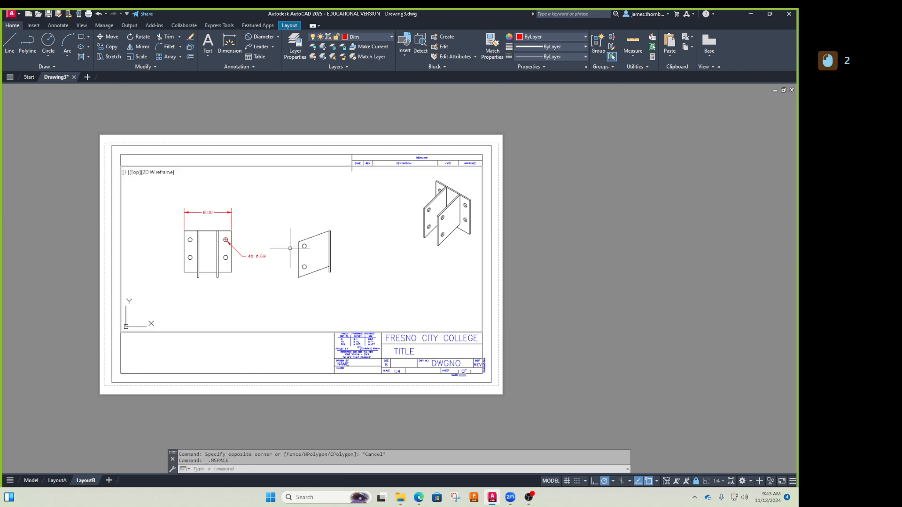
scroll(304, 250, up, 4)
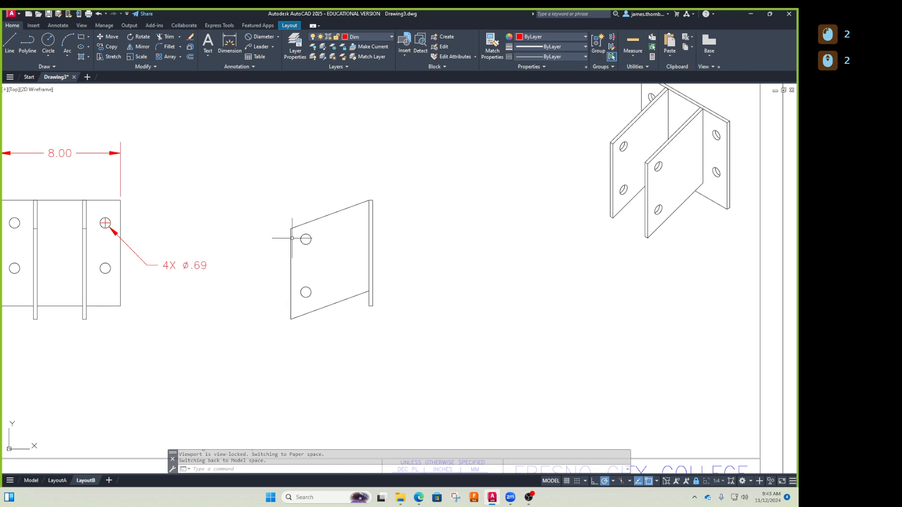
middle_drag(113, 222, 143, 222)
scroll(277, 210, up, 4)
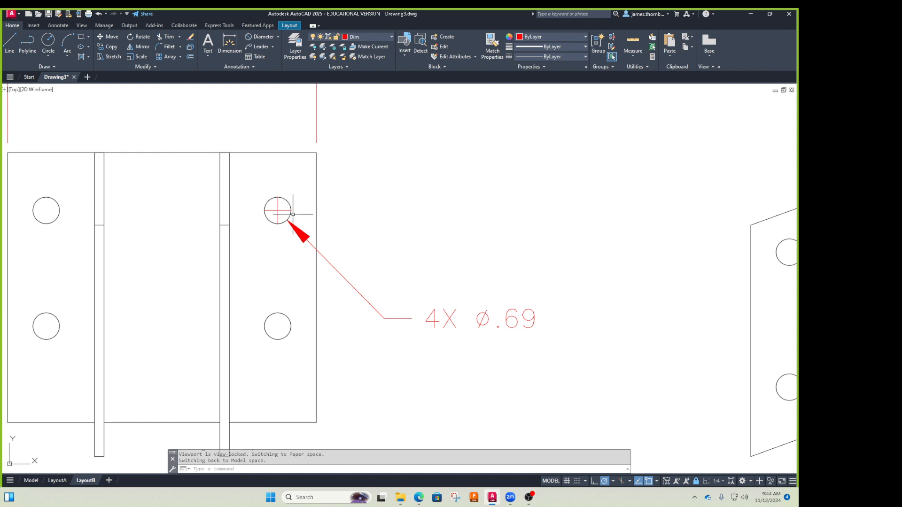
scroll(310, 235, down, 2)
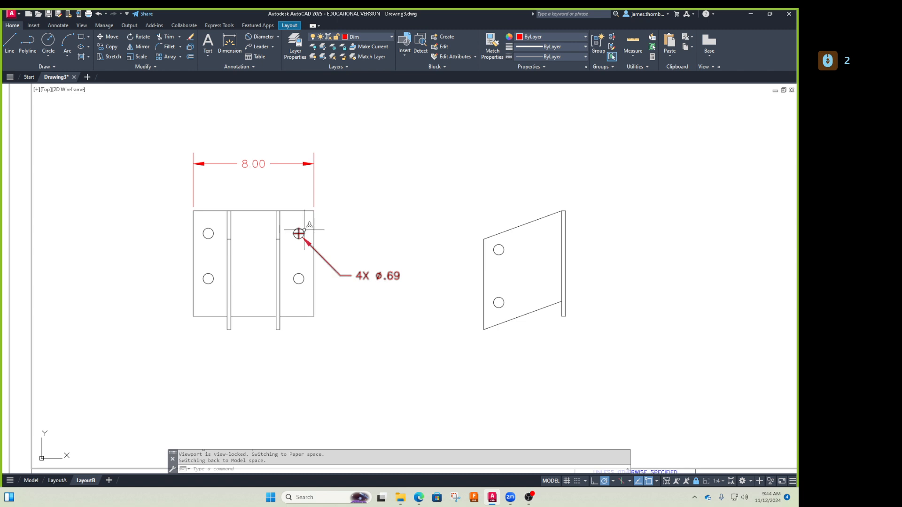
scroll(298, 233, down, 1)
click(360, 338)
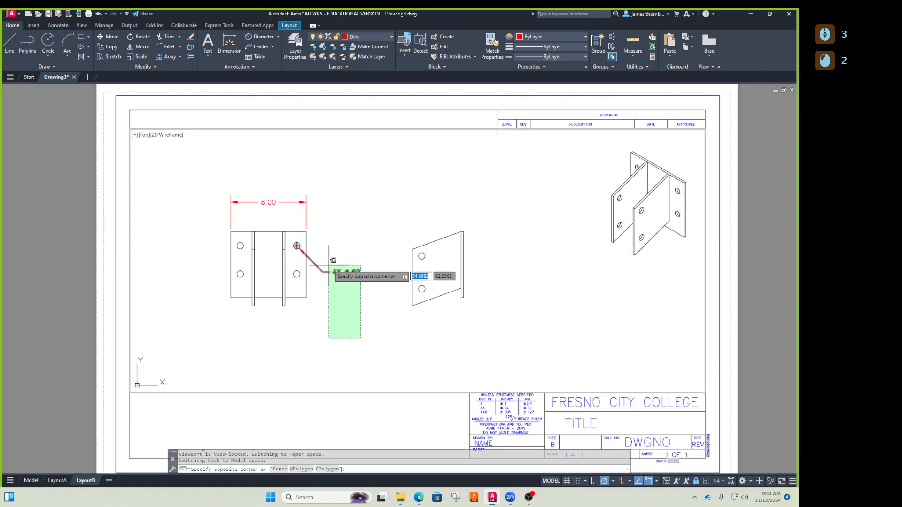
click(328, 265)
click(466, 342)
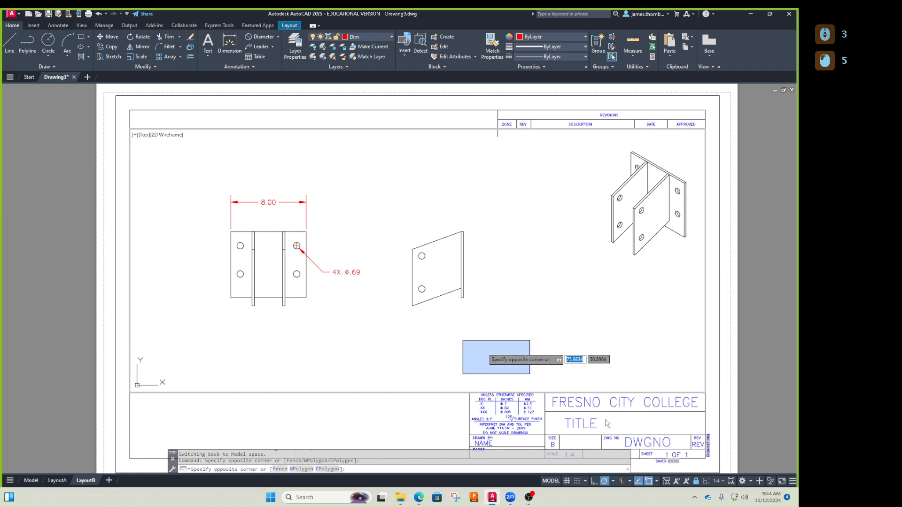
click(584, 372)
Set the viewport scale to 1:2, shift the front view into the visible area and lock the viewport.
click(720, 483)
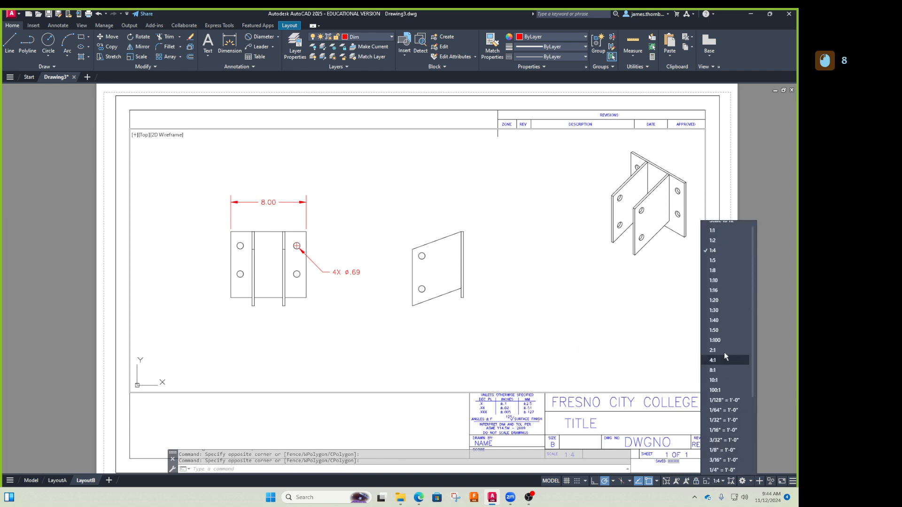
click(740, 241)
middle_drag(291, 299, 493, 279)
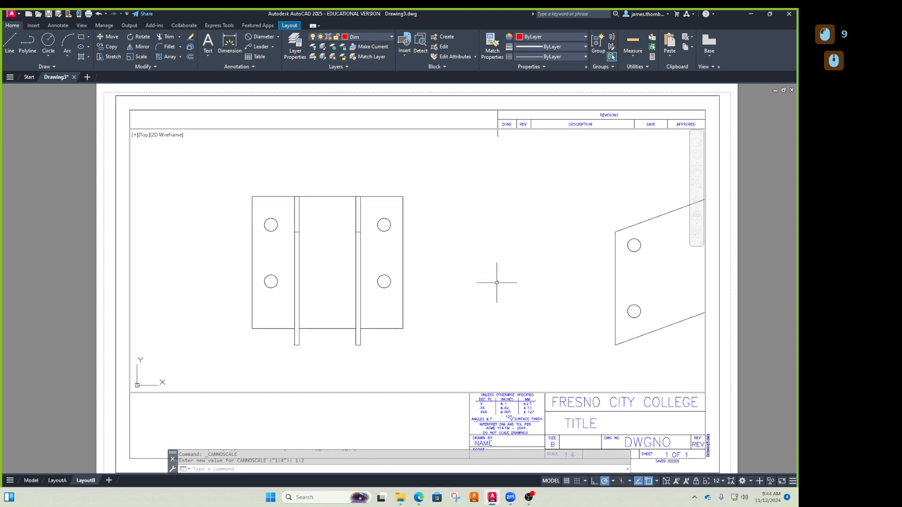
click(696, 481)
Show annotative objects for all scales and add the current 1:2 annotation scale to the hole's diameter callout.
click(677, 480)
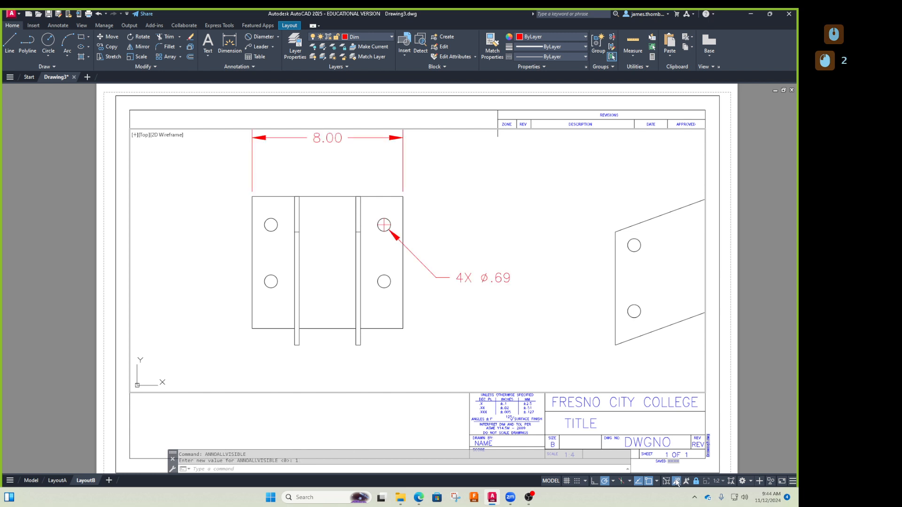
click(475, 277)
right_click(476, 278)
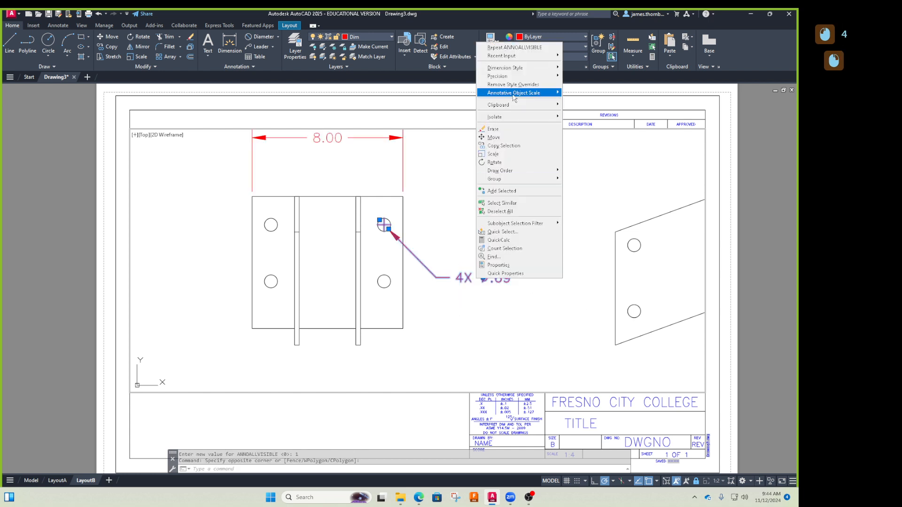
mouse_move(514, 93)
click(582, 96)
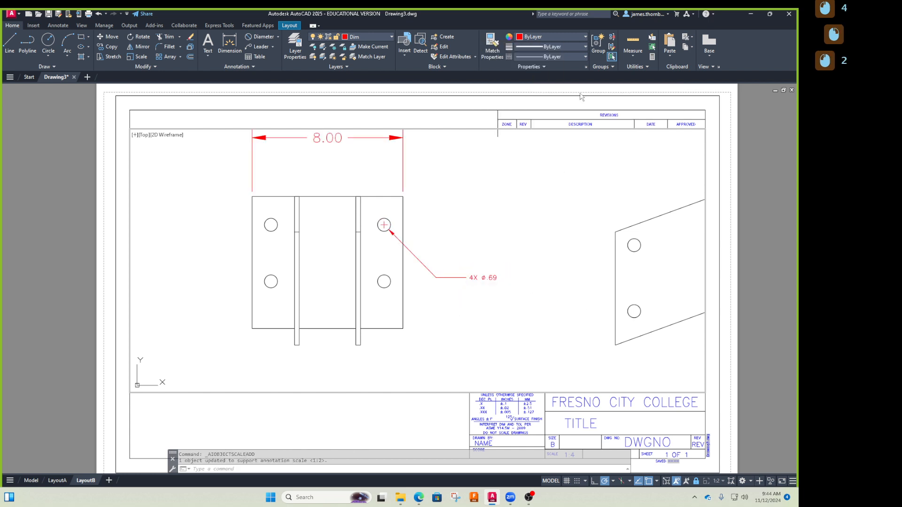
Add the current 1:2 annotation scale to the front view's overall width dimension.
click(294, 139)
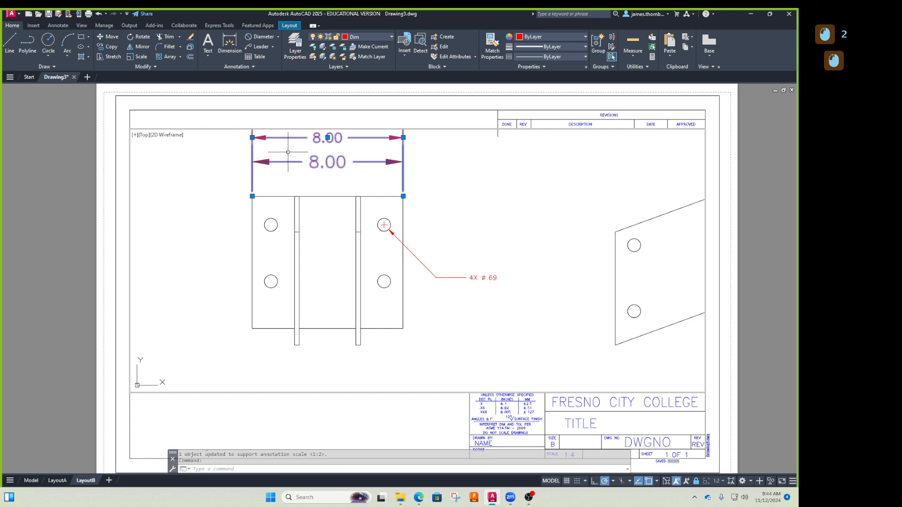
right_click(370, 161)
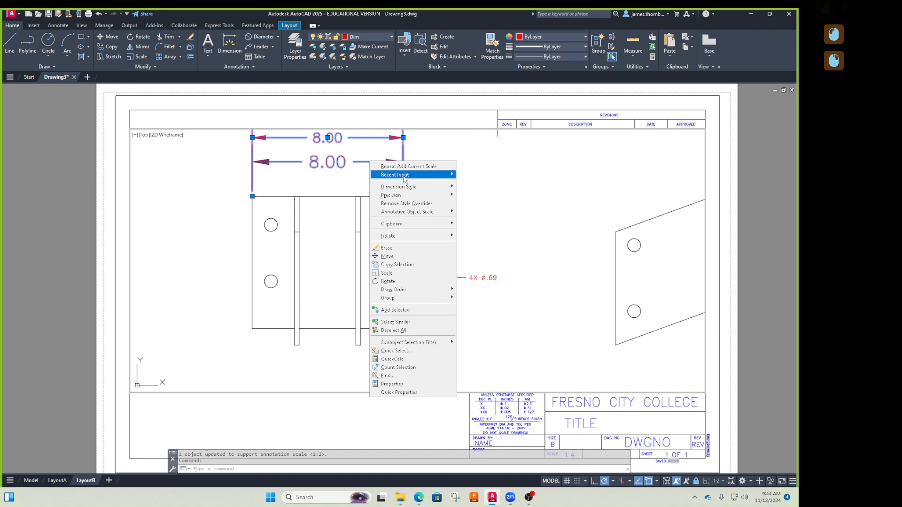
key(Escape)
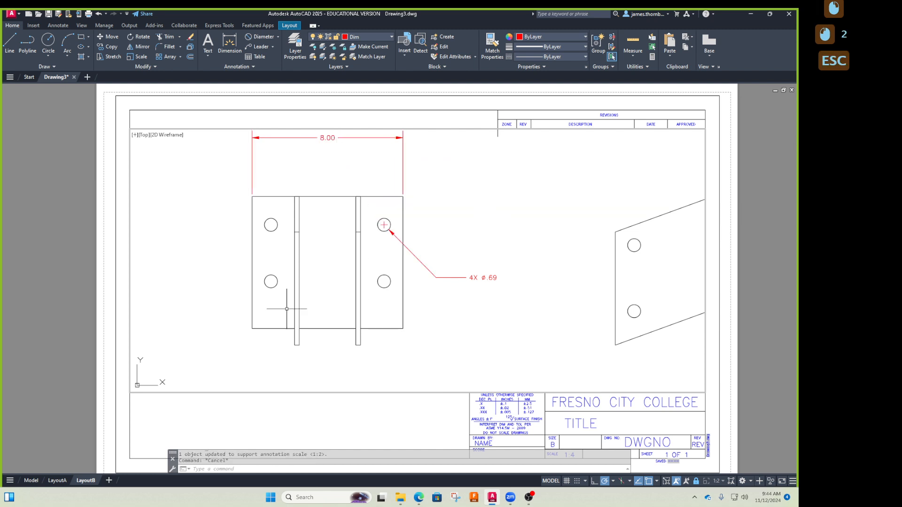
click(188, 221)
key(Escape)
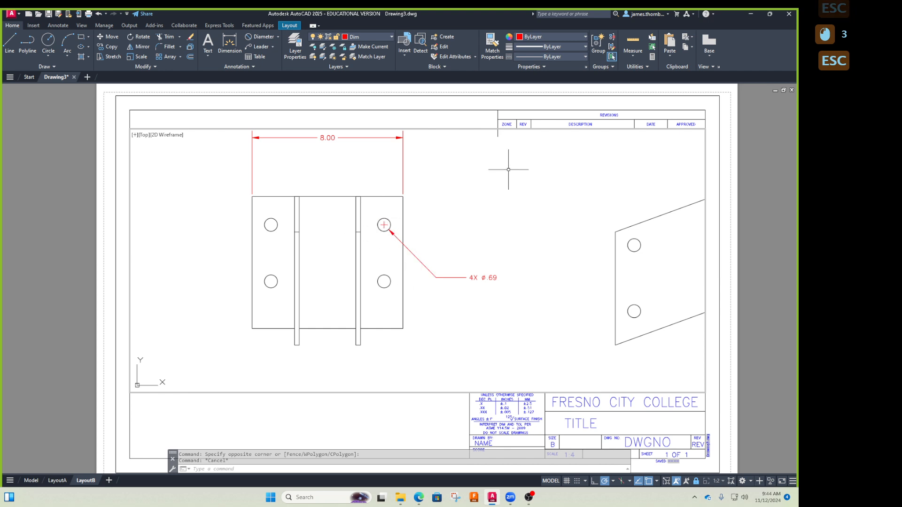
Set the center marks of the Annotative dimension style to Line.
click(58, 25)
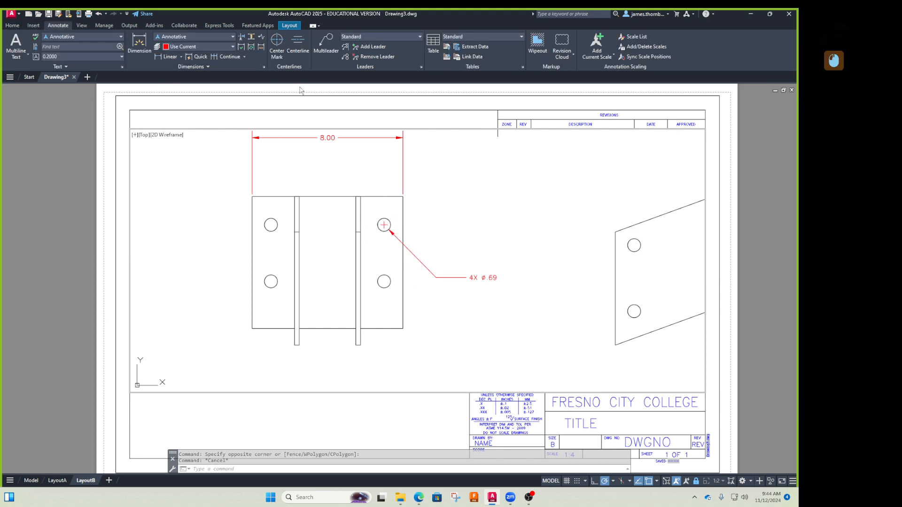
click(264, 67)
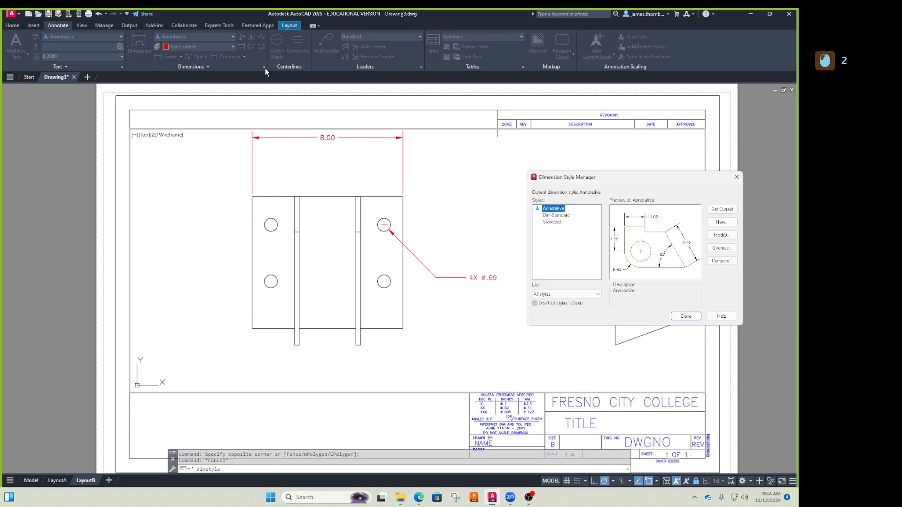
click(721, 234)
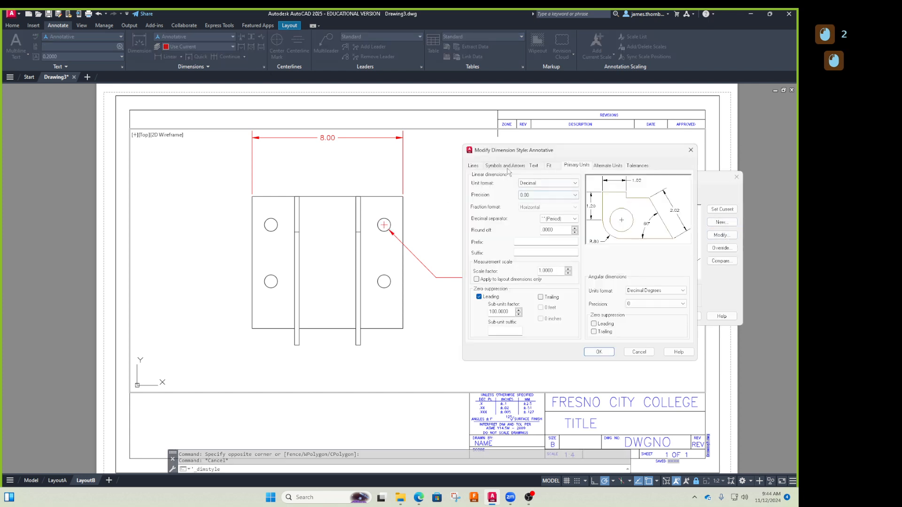
click(475, 167)
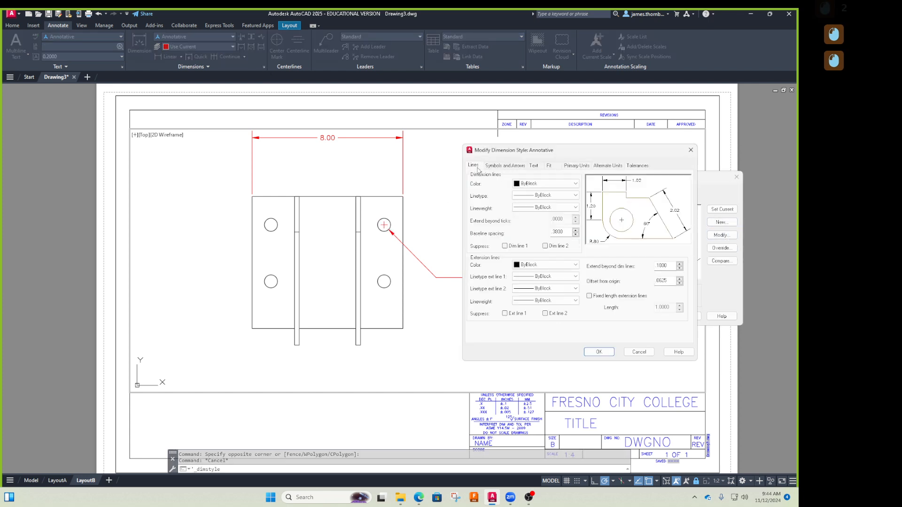
click(504, 166)
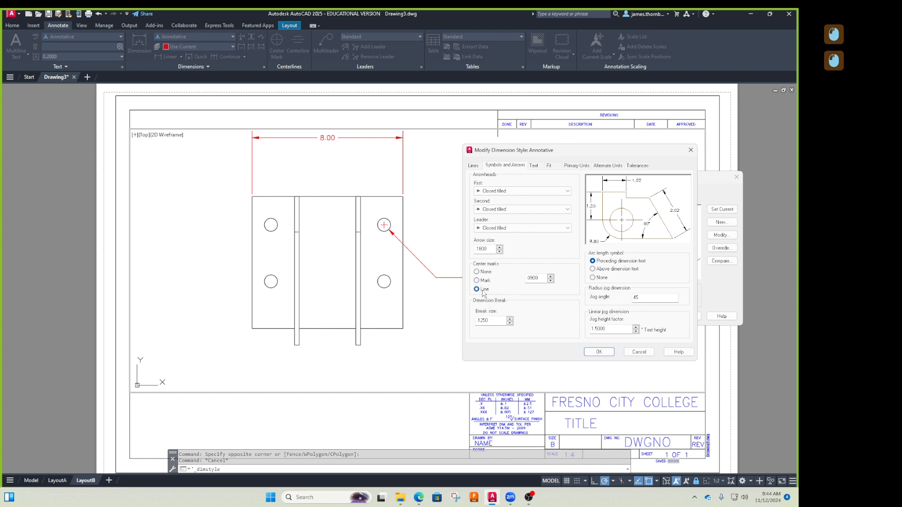
click(599, 351)
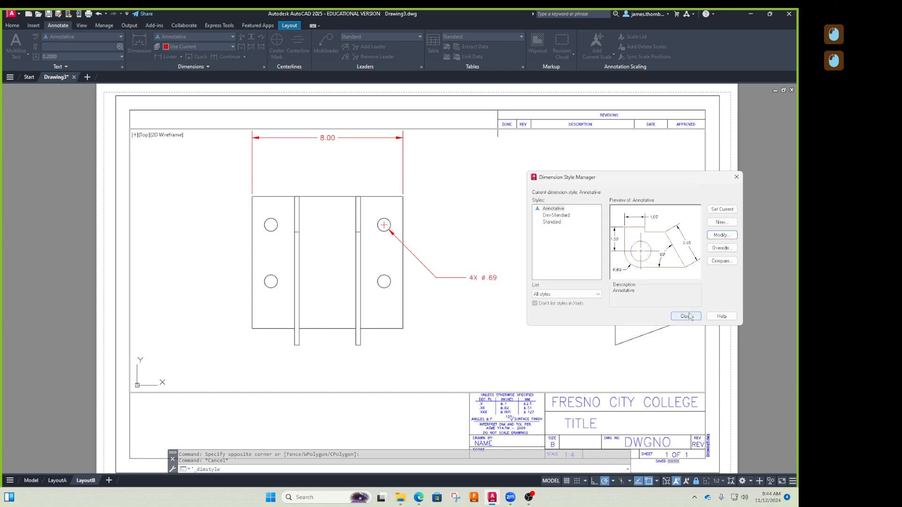
click(683, 316)
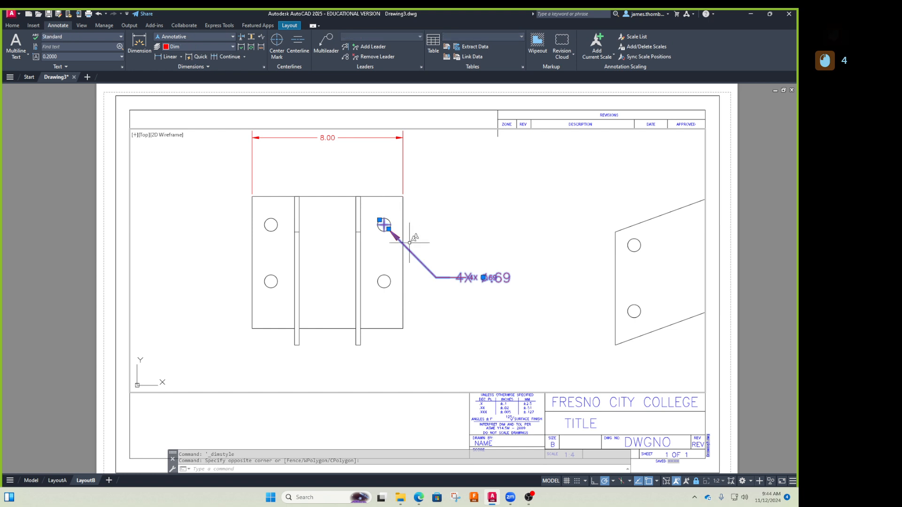
Draw a test circle about 1.72 in diameter in the empty area between the front and side views.
key(Escape)
text(c)
key(Return)
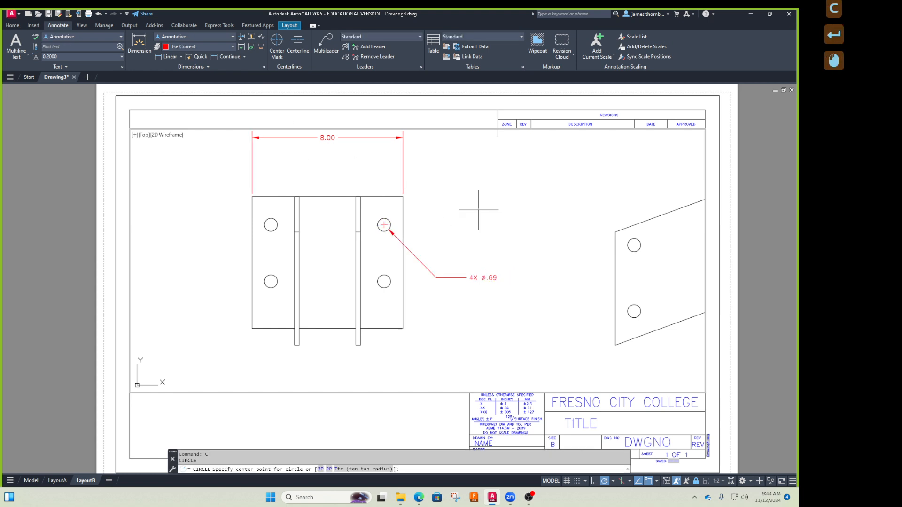
click(478, 209)
click(478, 226)
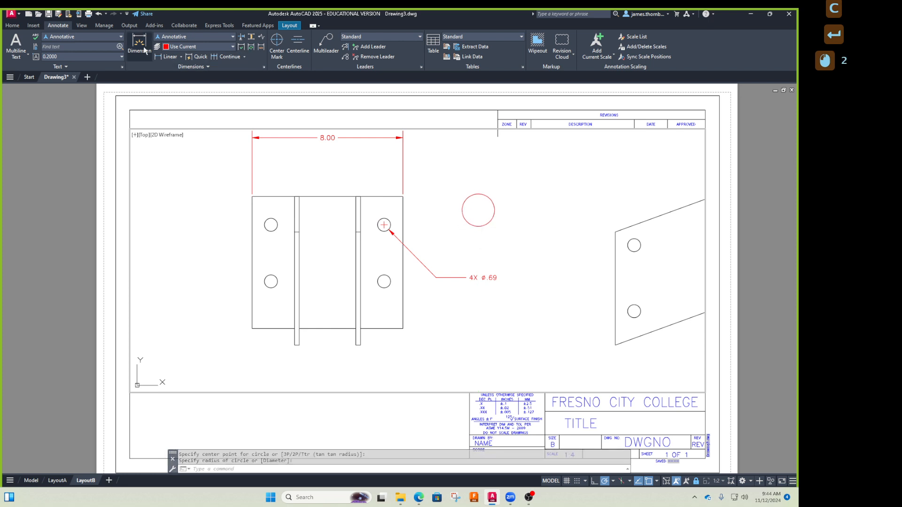
Add a diameter dimension to the test circle, with its text placed to the circle's lower right.
click(180, 56)
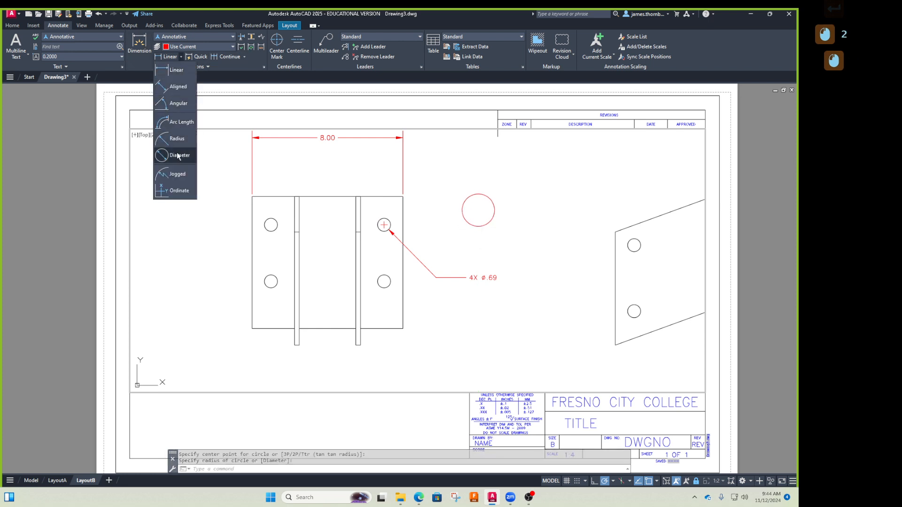
click(179, 157)
click(466, 223)
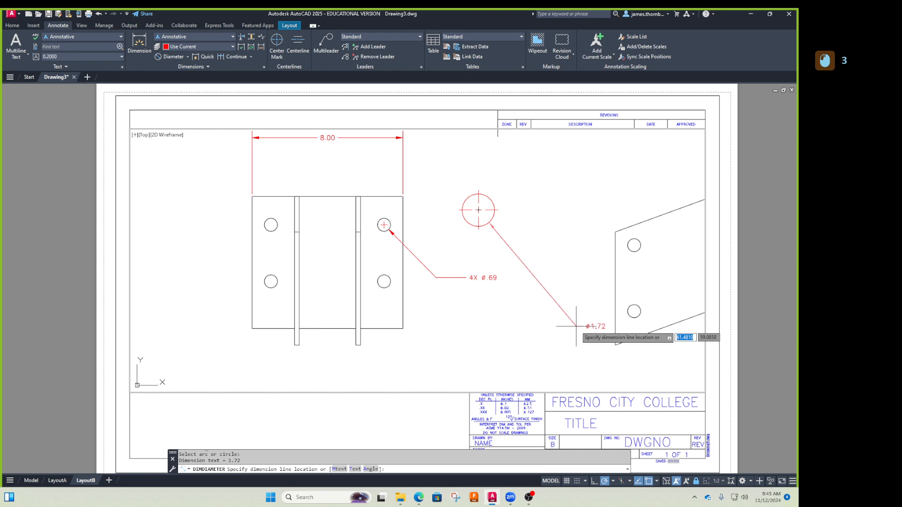
click(527, 239)
key(Return)
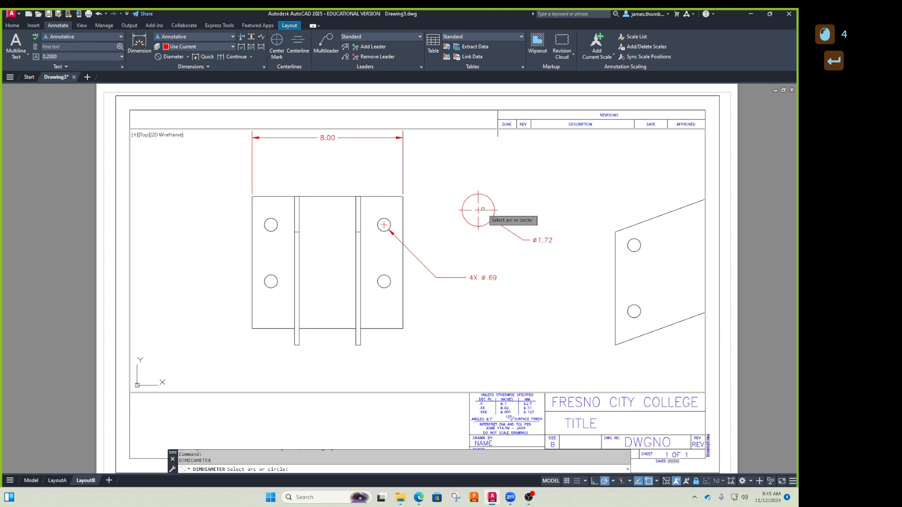
key(Escape)
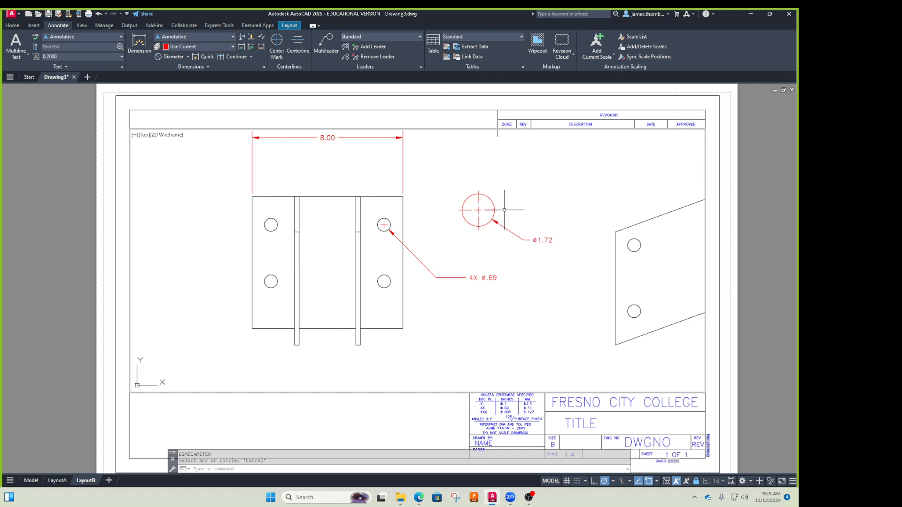
Delete the test circle together with its diameter dimension.
click(504, 210)
click(437, 245)
key(Delete)
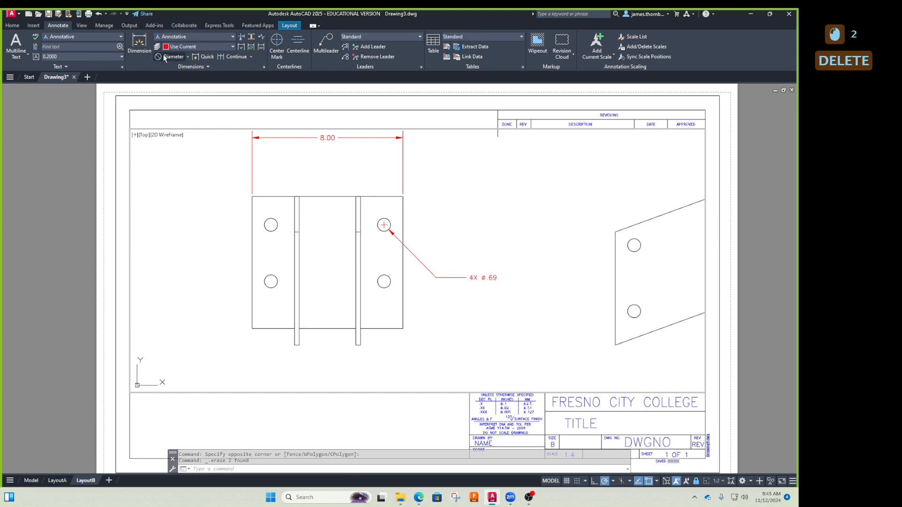
Set the center marks of the Annotative dimension style to None.
click(263, 66)
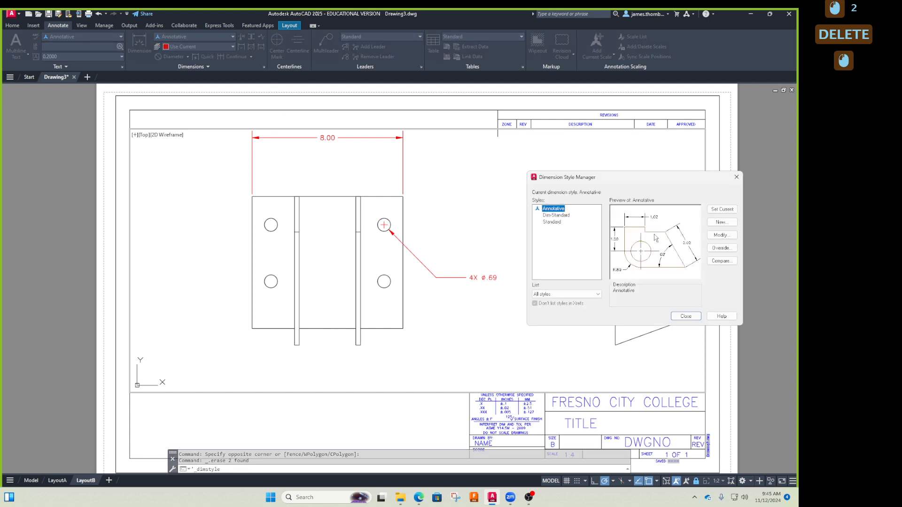
click(721, 236)
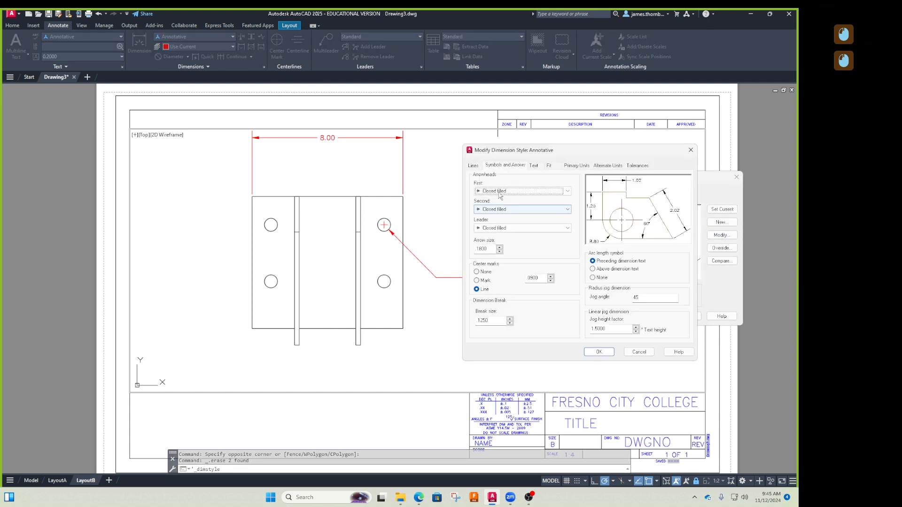
click(600, 352)
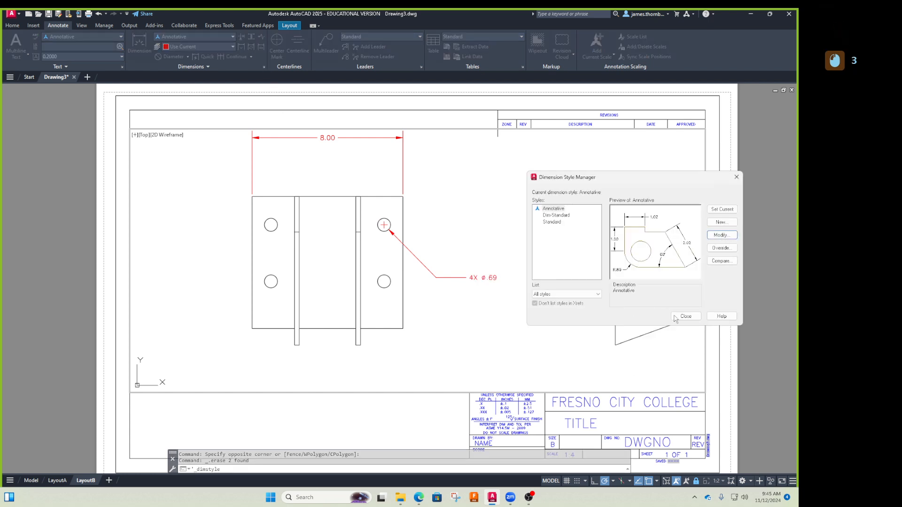
click(684, 317)
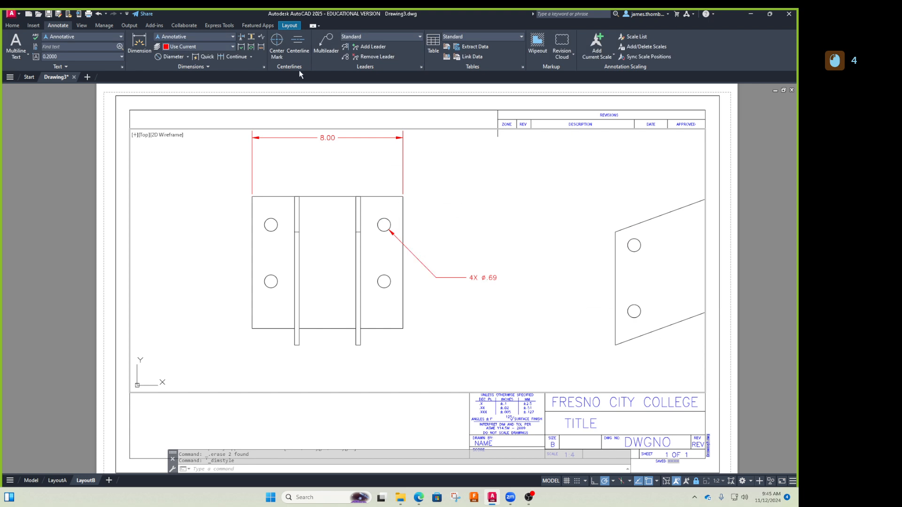
Add a center mark to the front view's upper-right hole and check it up close.
click(271, 45)
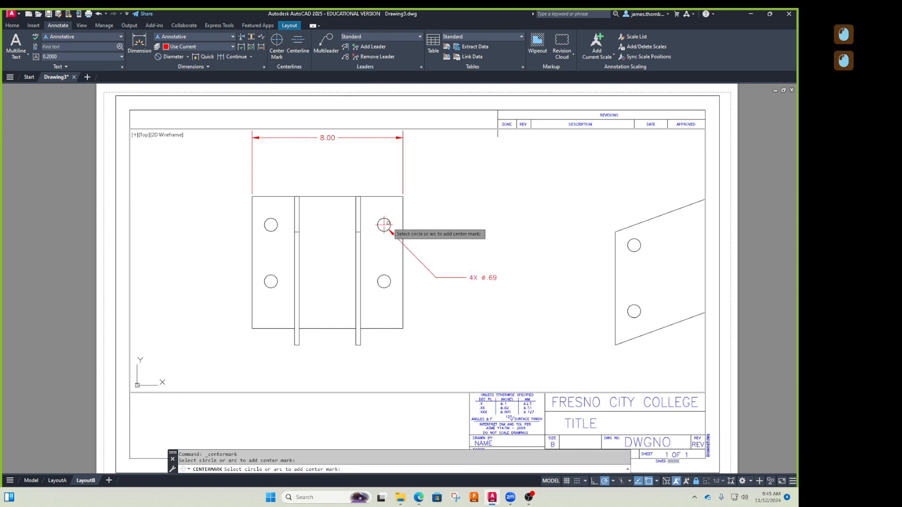
key(Escape)
scroll(383, 225, up, 5)
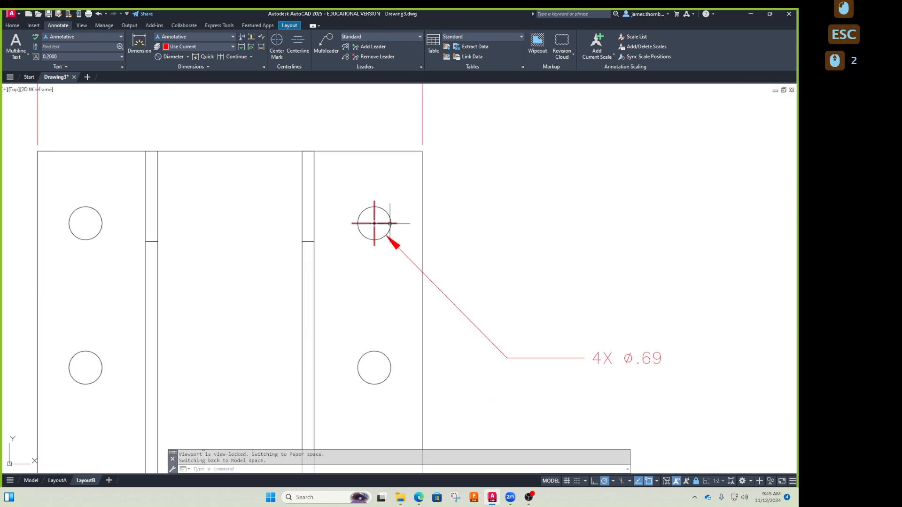
scroll(384, 218, down, 3)
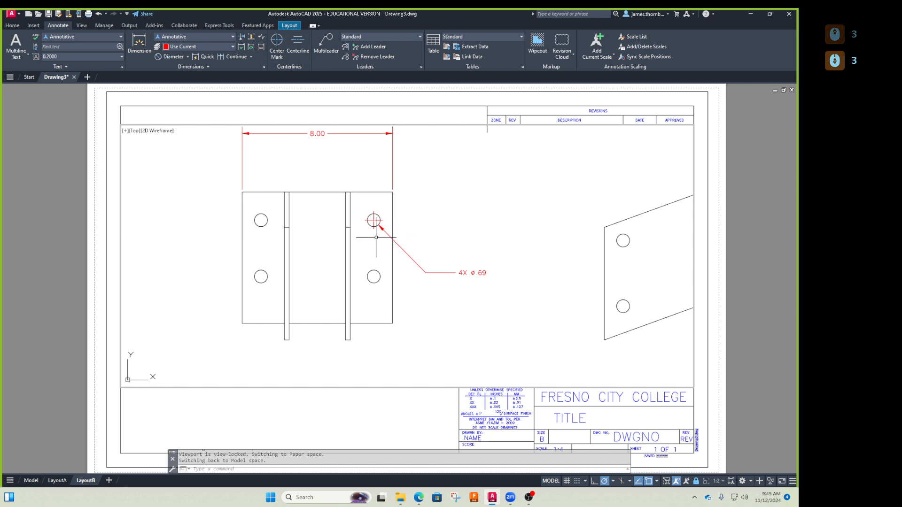
Add a center mark to the lower-right hole of the front view.
click(277, 45)
key(Escape)
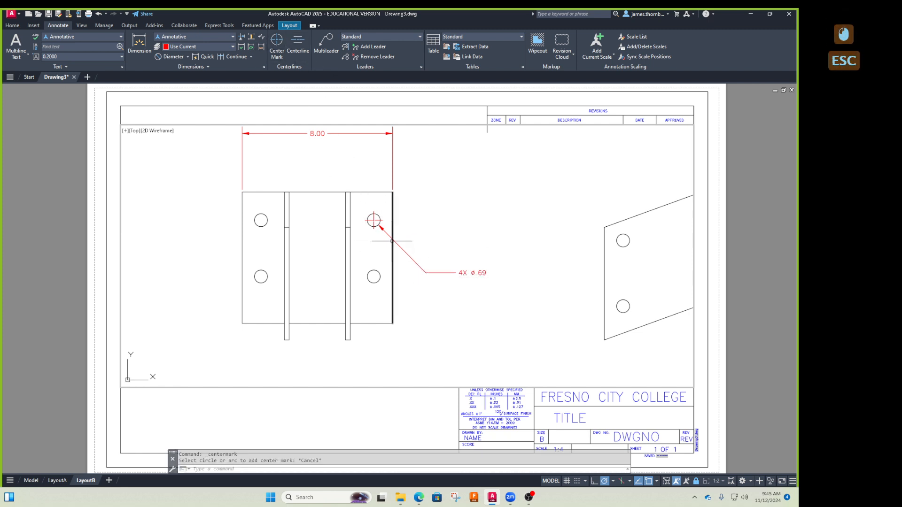
click(464, 275)
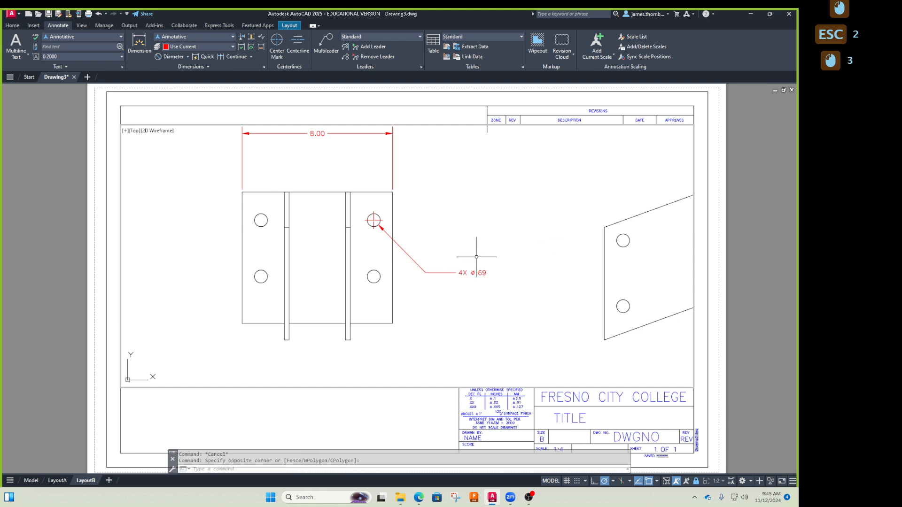
click(278, 43)
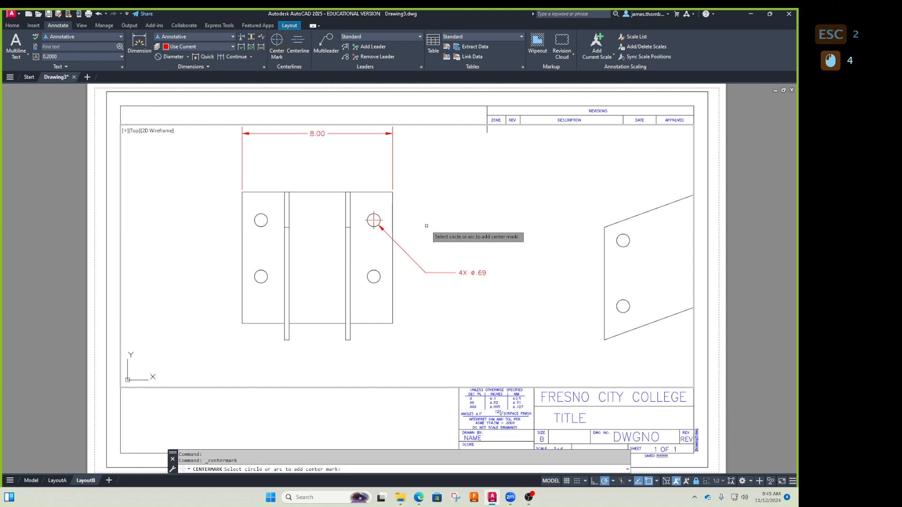
click(373, 276)
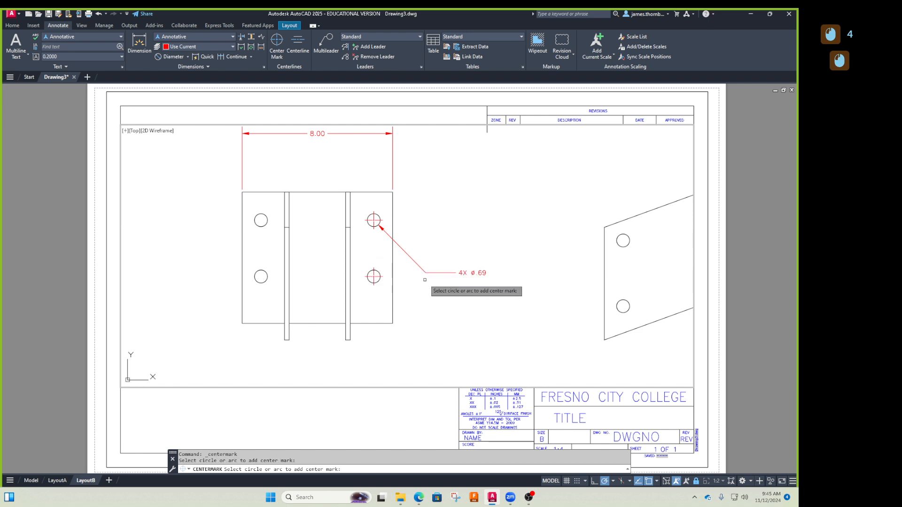
key(Escape)
key(Escape)
key(Return)
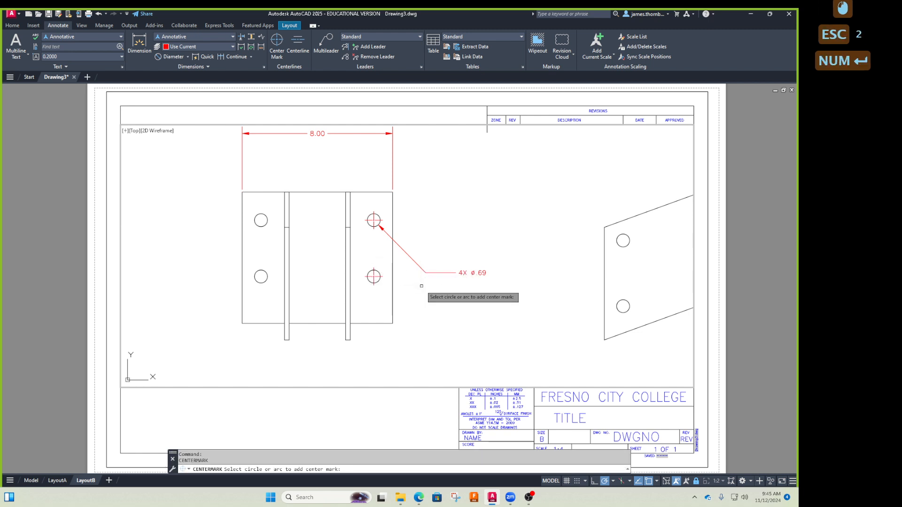
key(Escape)
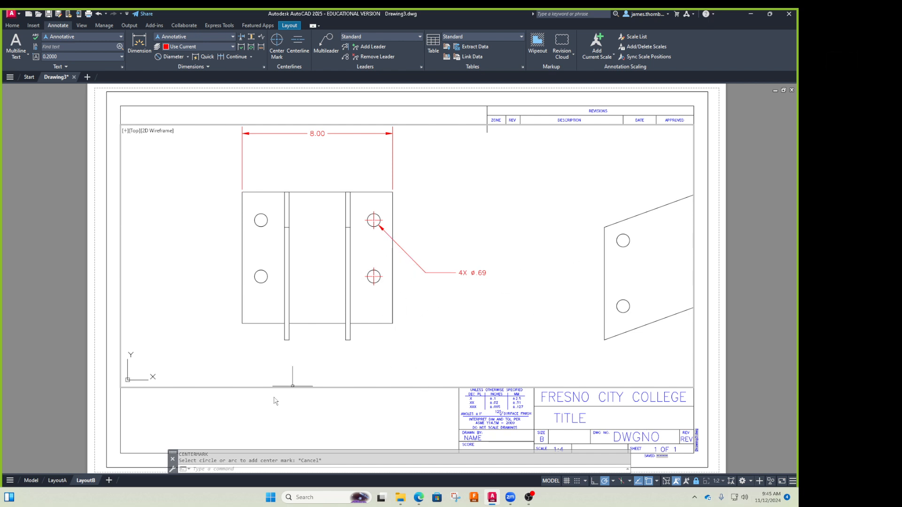
Switch to LayoutA, activate its viewport and set the viewport scale to 1:1.
click(49, 480)
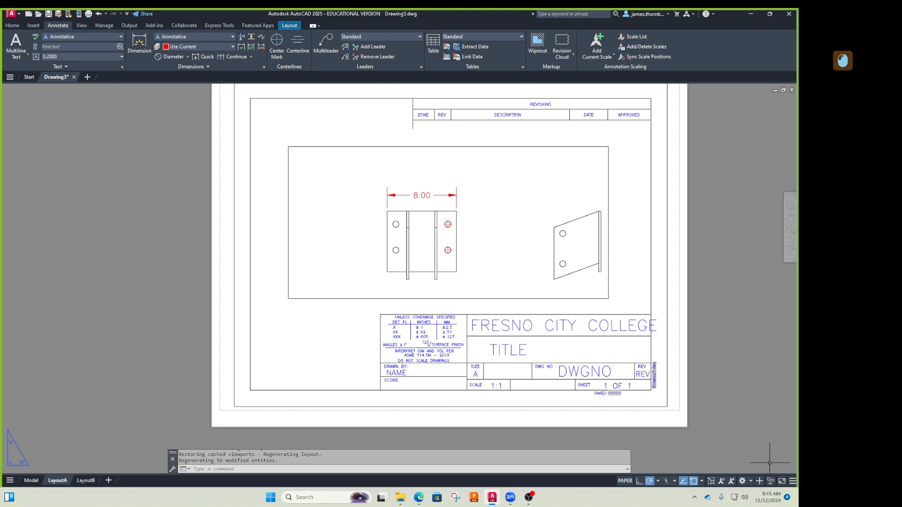
double_click(527, 282)
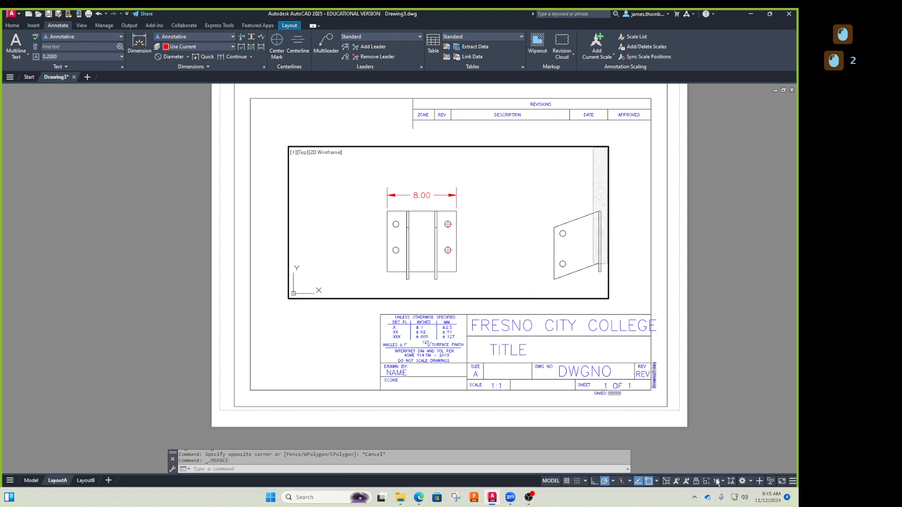
click(718, 481)
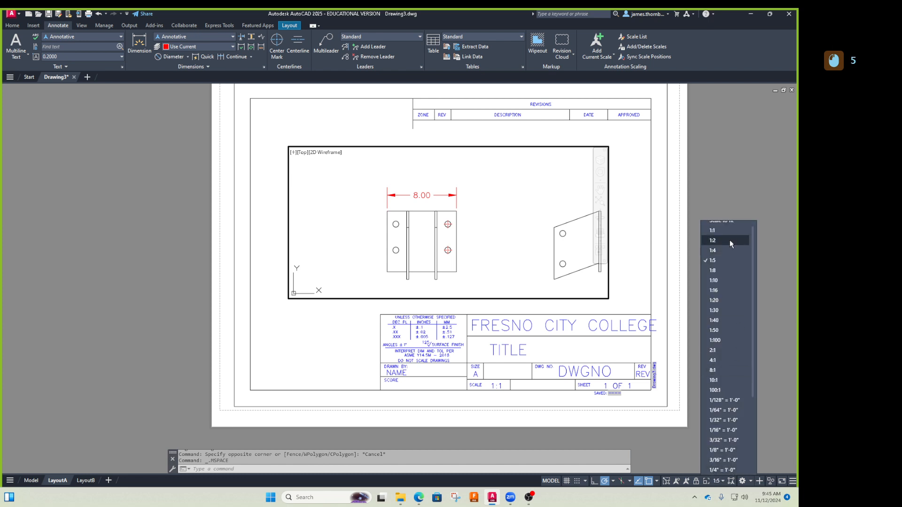
click(713, 231)
middle_drag(402, 238, 562, 225)
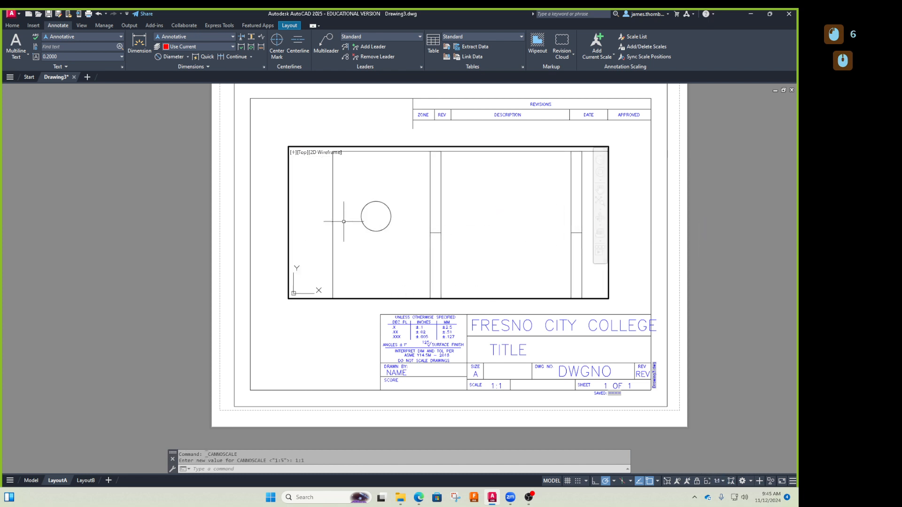
Add a center mark to the upper-left hole of the front view in the LayoutA viewport.
click(275, 45)
click(375, 231)
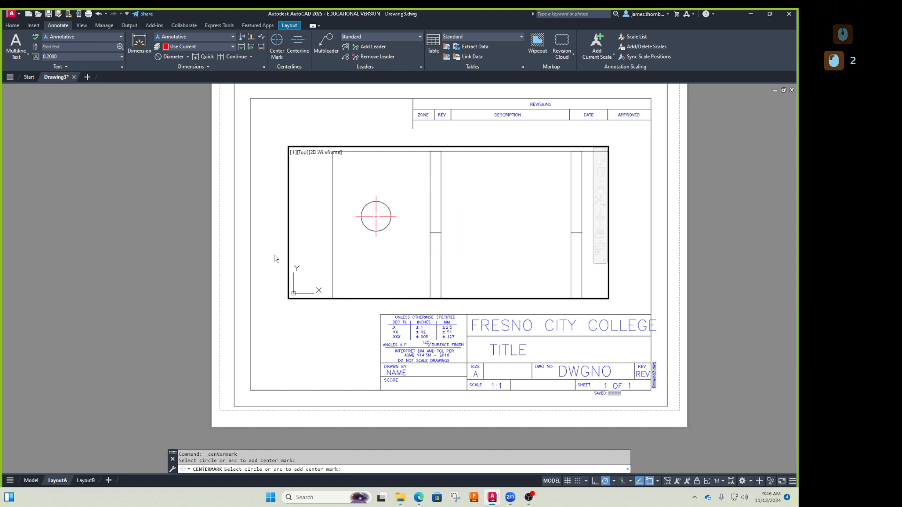
key(Escape)
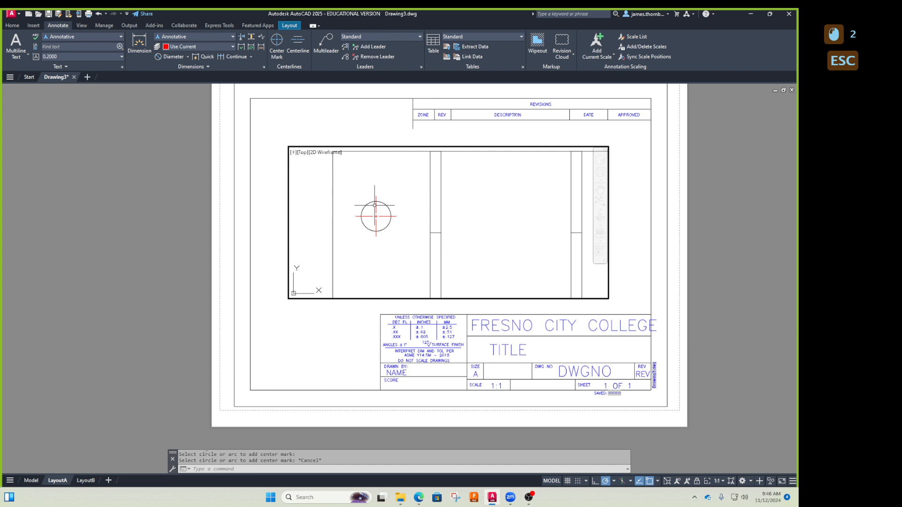
text(CEM)
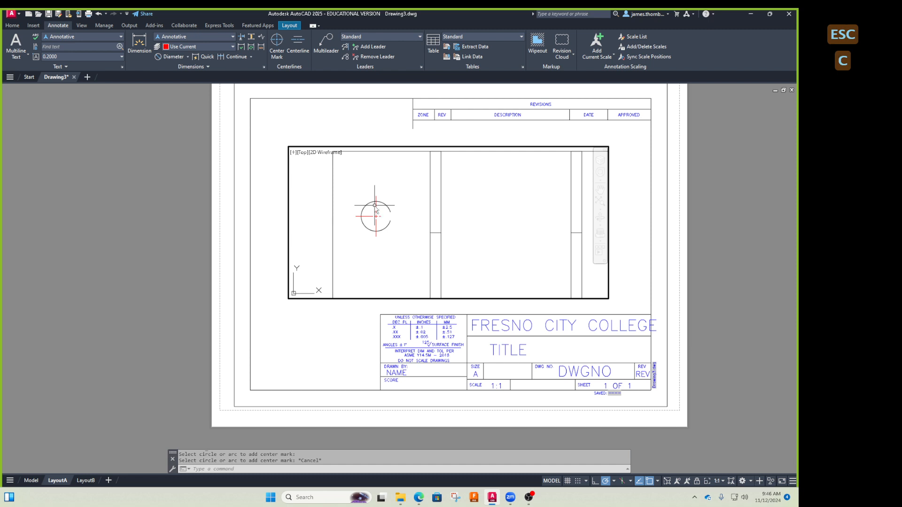
key(BackSpace)
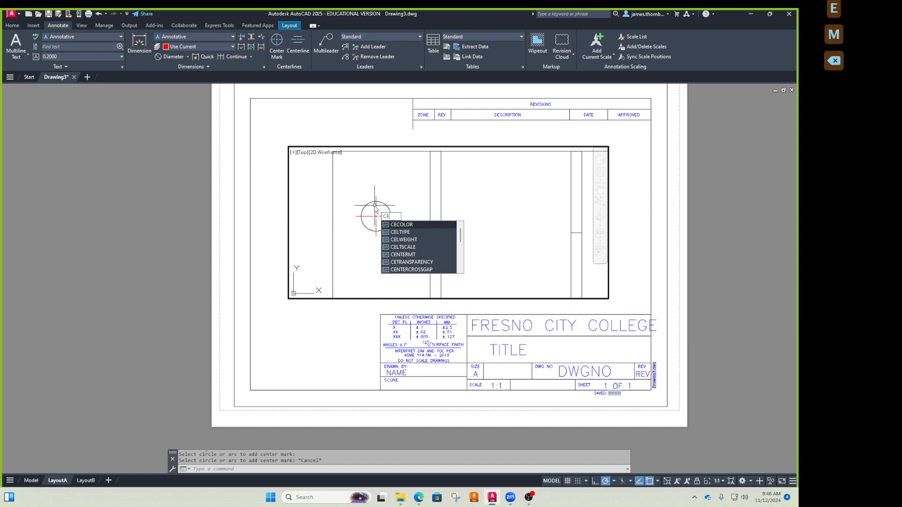
text(N)
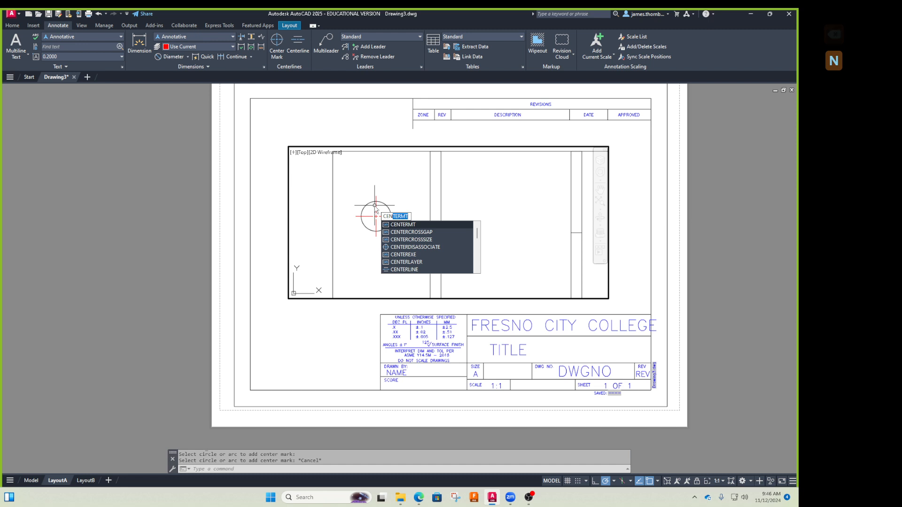
text(TERMA)
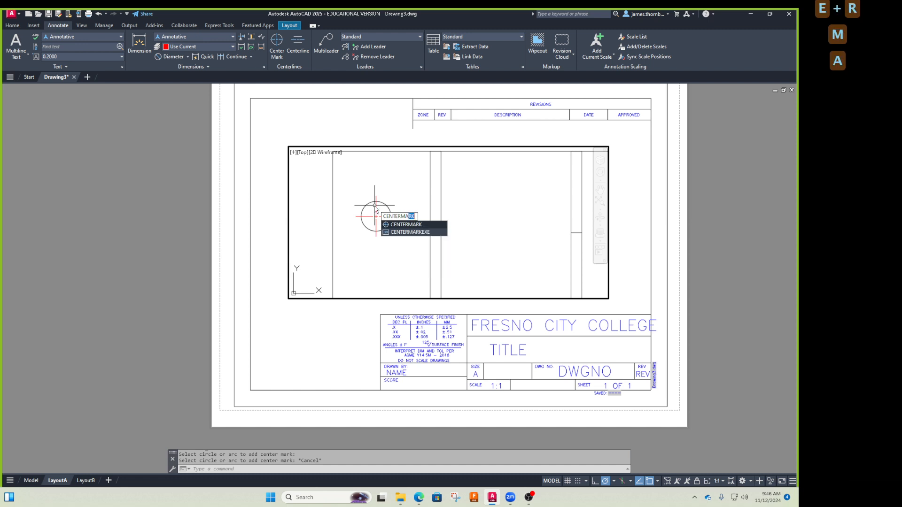
key(BackSpace)
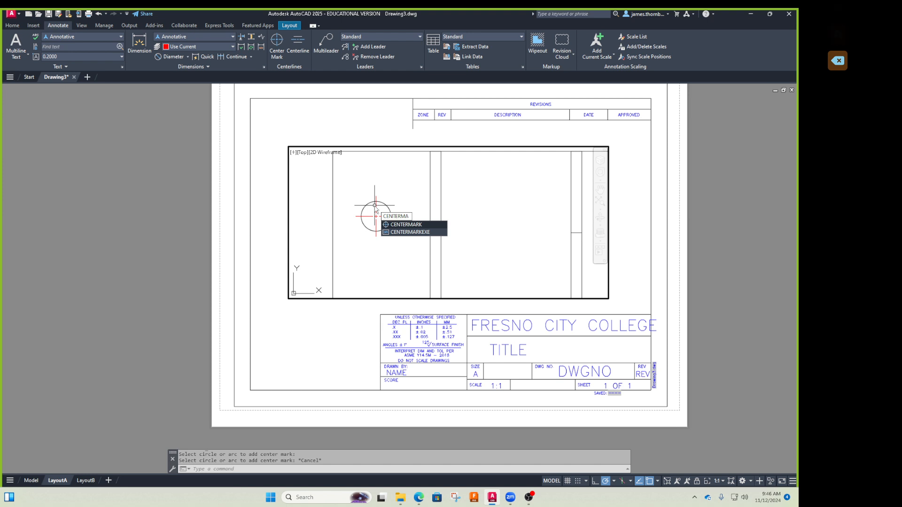
key(Return)
key(Escape)
key(Escape)
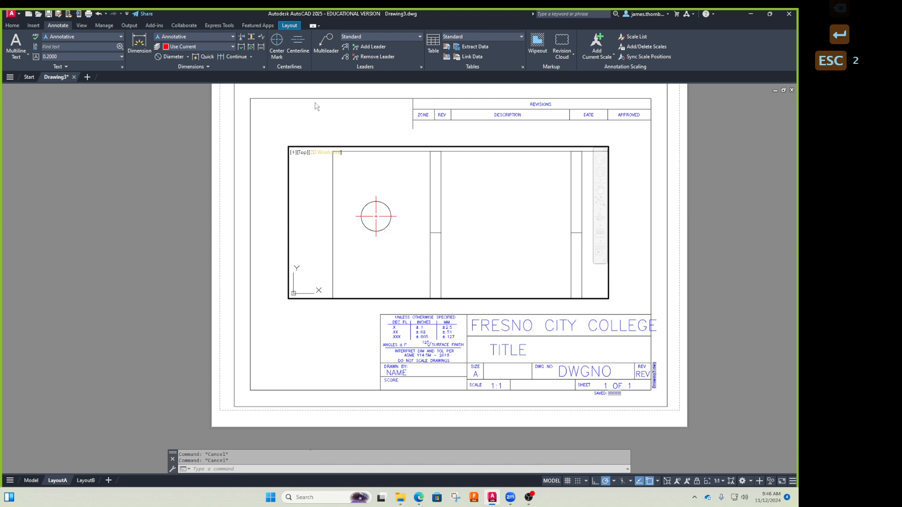
click(280, 52)
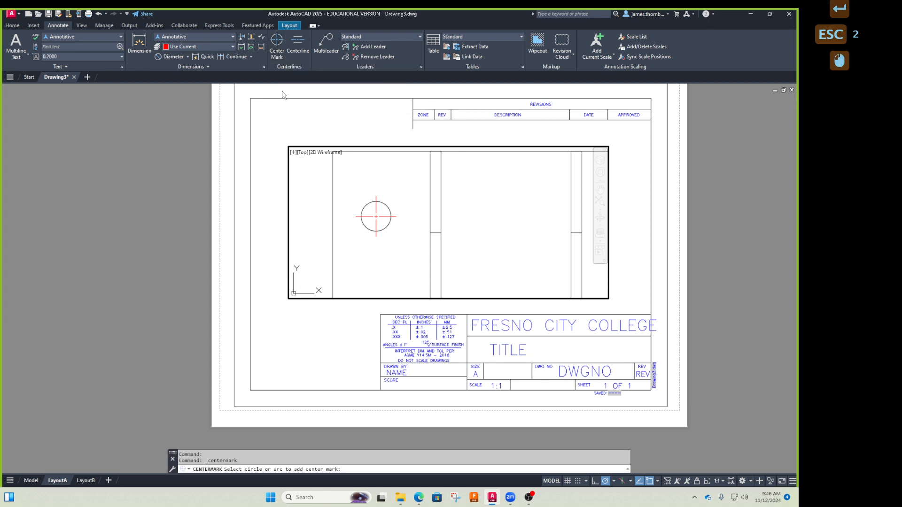
key(Escape)
click(264, 67)
key(Escape)
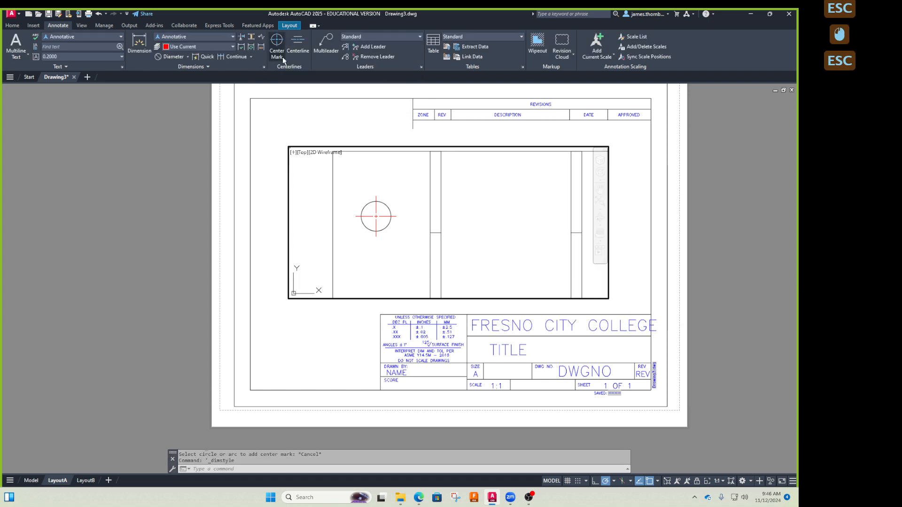
click(302, 49)
key(Escape)
Place a second center mark on the front view's upper-left hole.
click(277, 52)
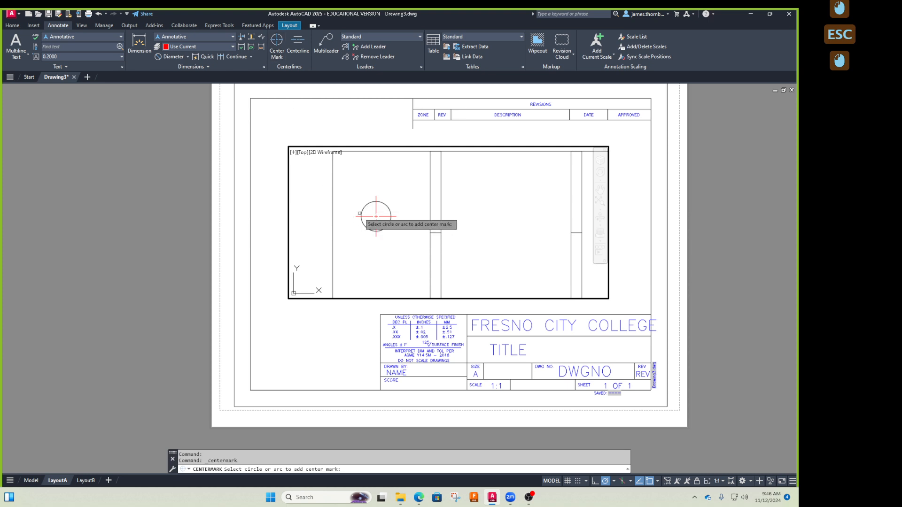
click(364, 206)
key(Escape)
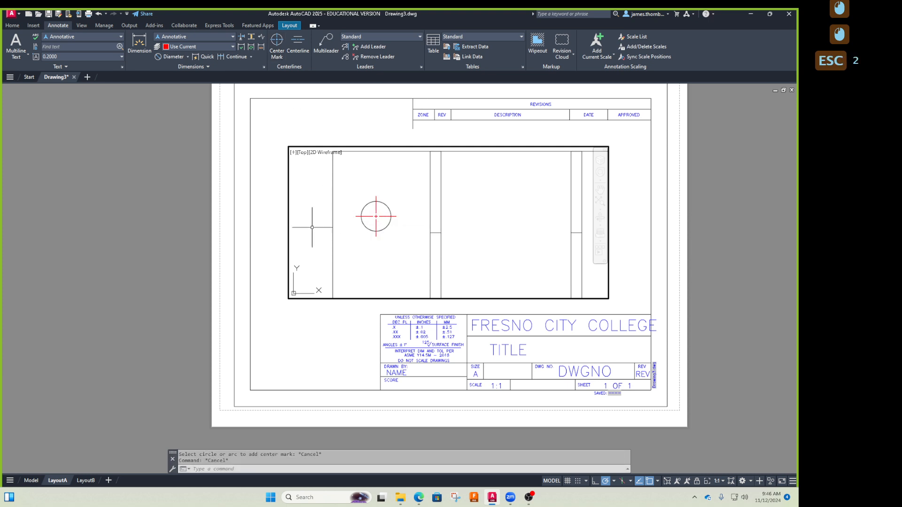
Undo the center marks on the front view's upper-left hole and the viewport pan, and bring both bracket views into the viewport.
key(ctrl+z)
key(ctrl+z)
key(ctrl+z)
key(ctrl+z)
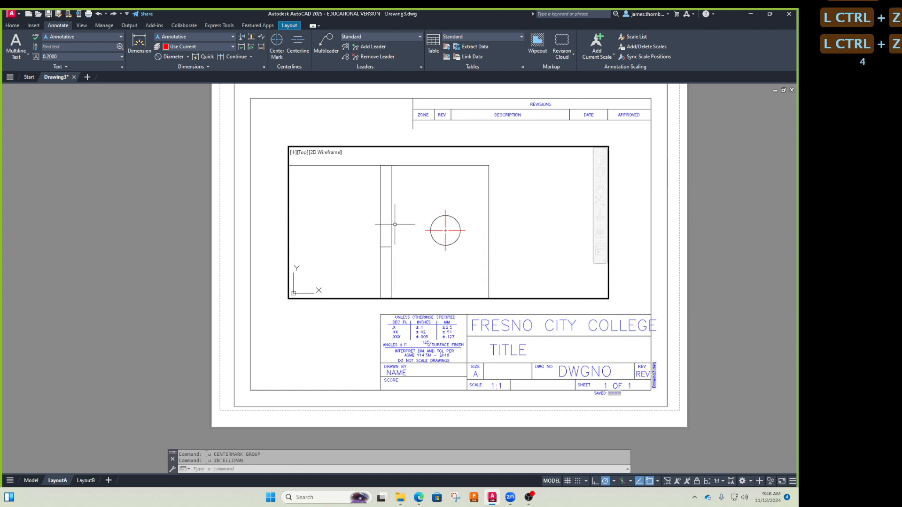
scroll(387, 220, down, 3)
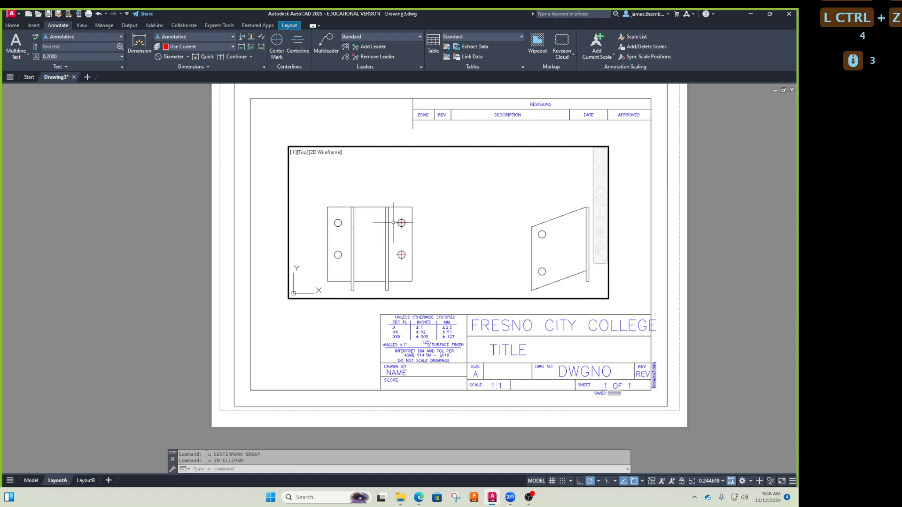